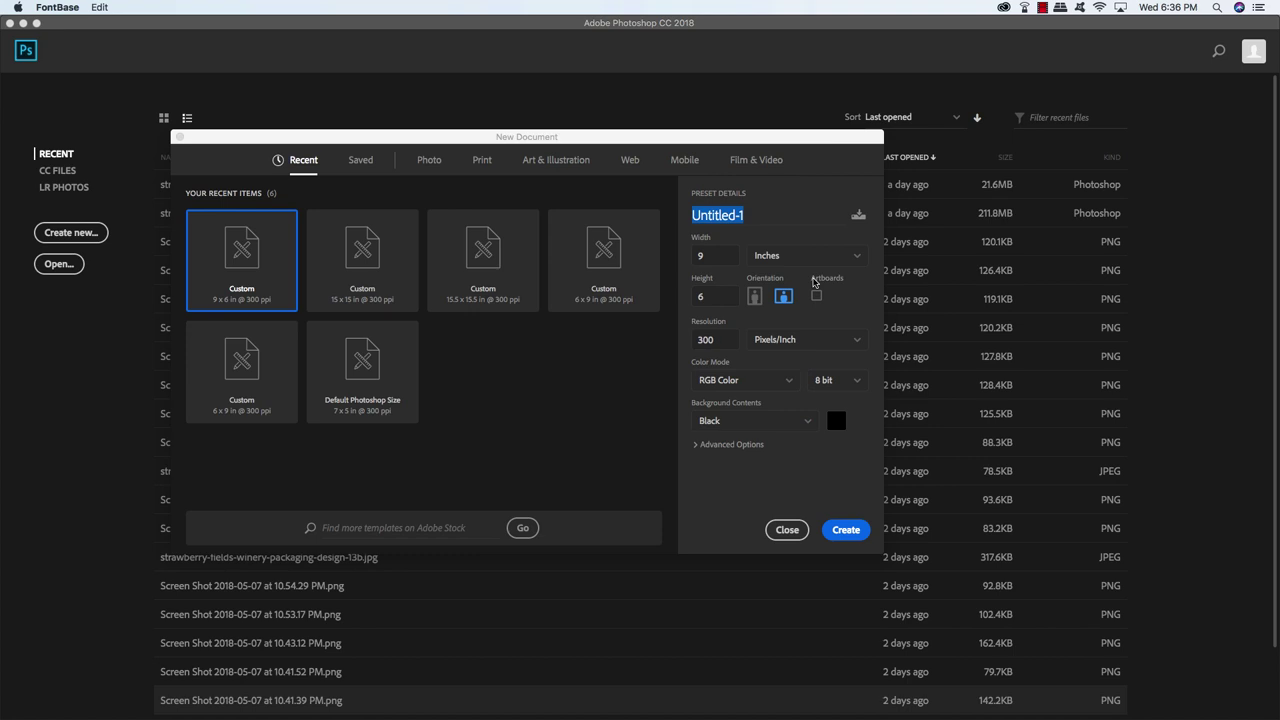
Create a new 6 × 9 inch document named strawberry-fields-winery-packaging-design
left_click(815, 145)
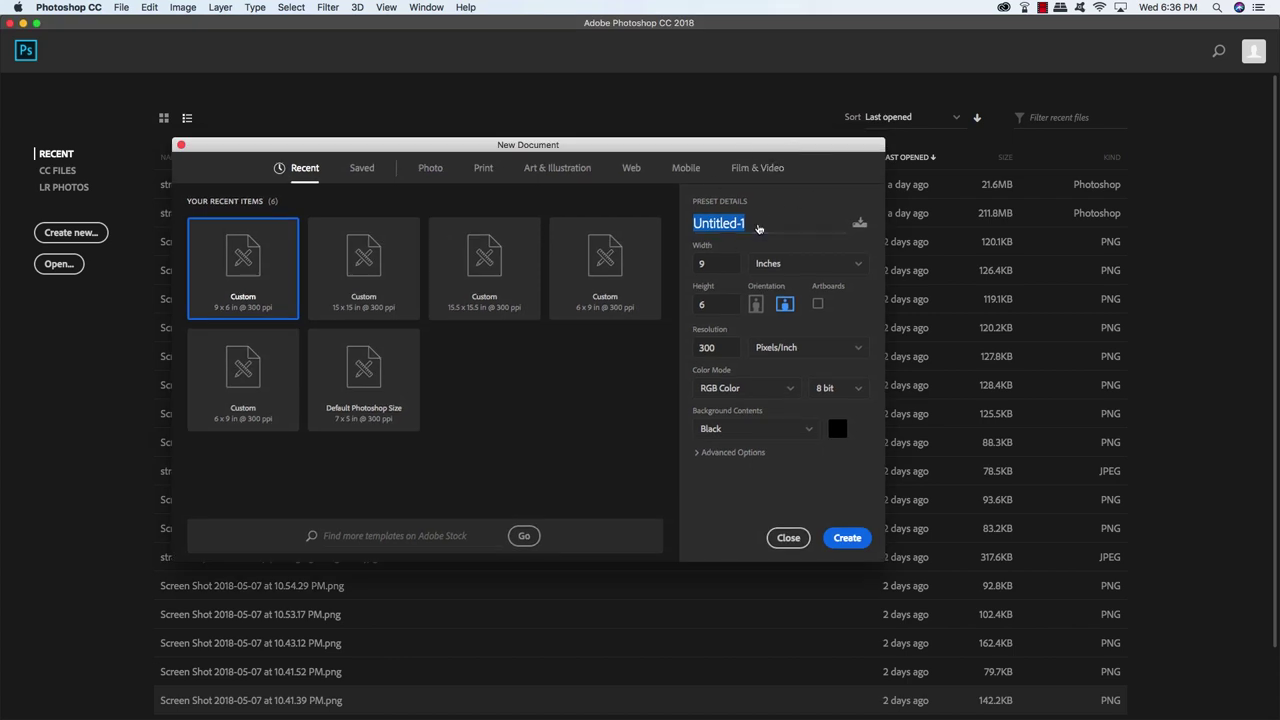
type("strawb")
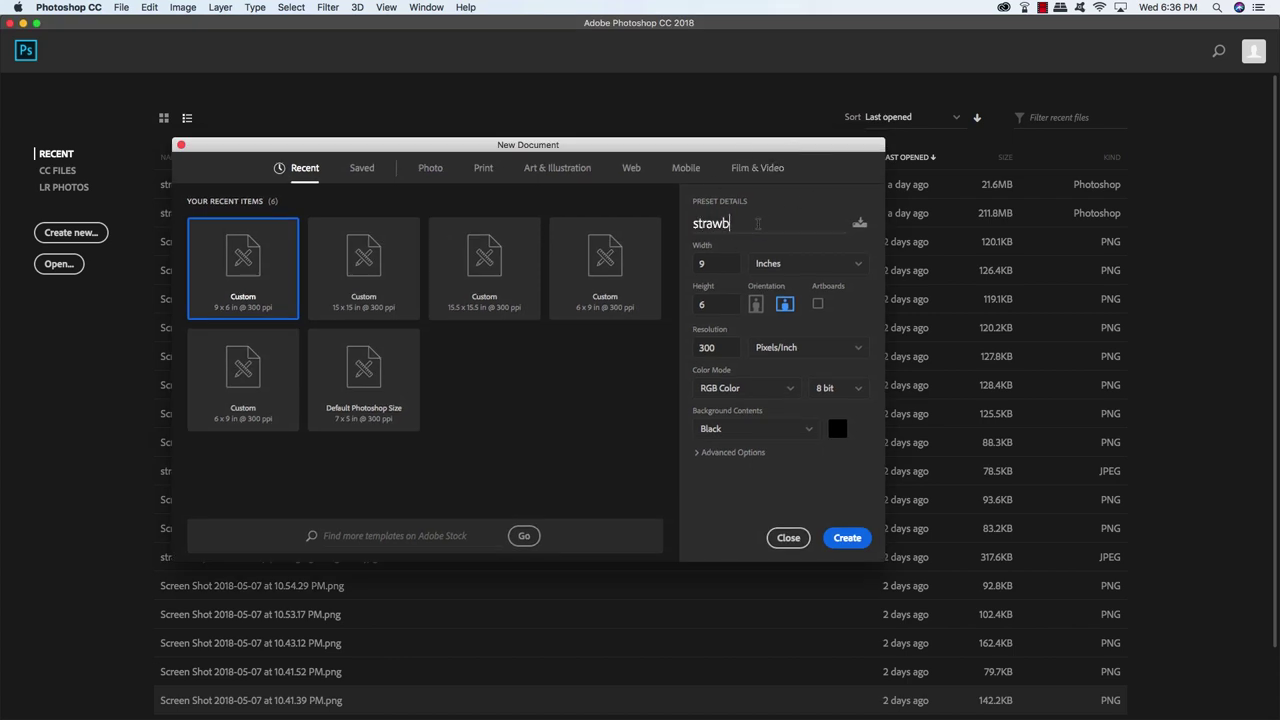
type("erry-fields-winery-pa")
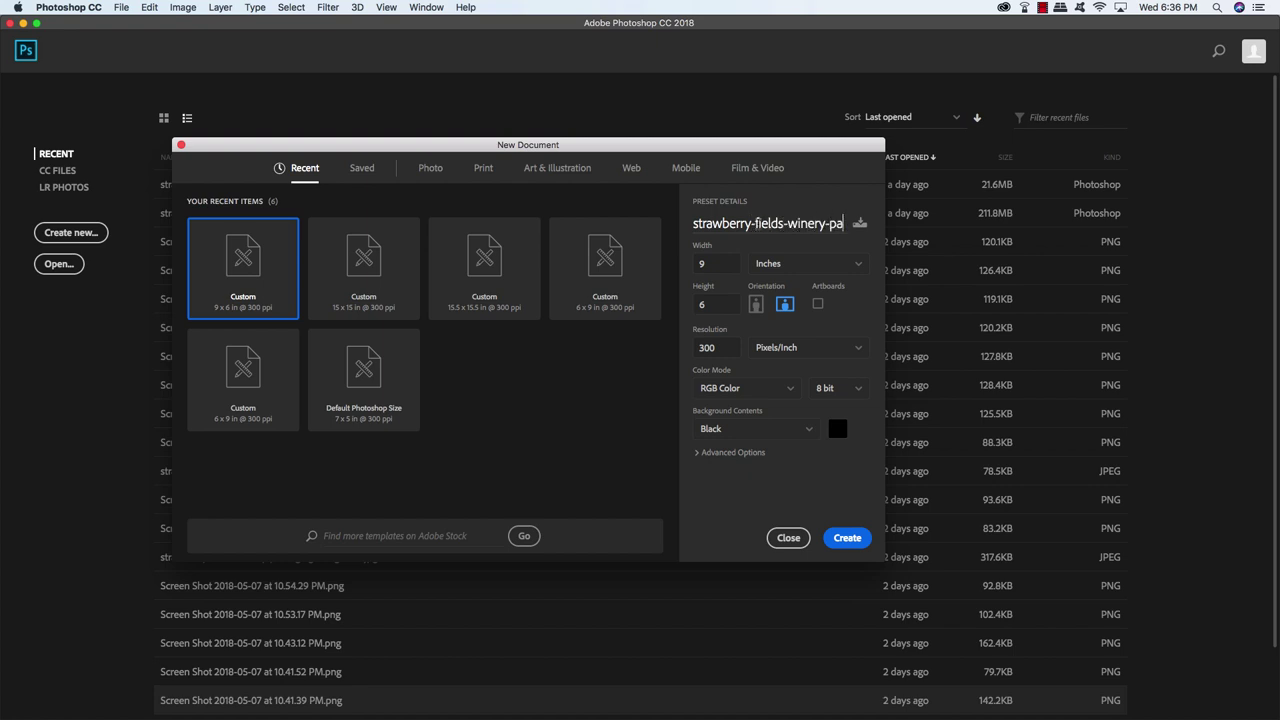
type("ckaging-design")
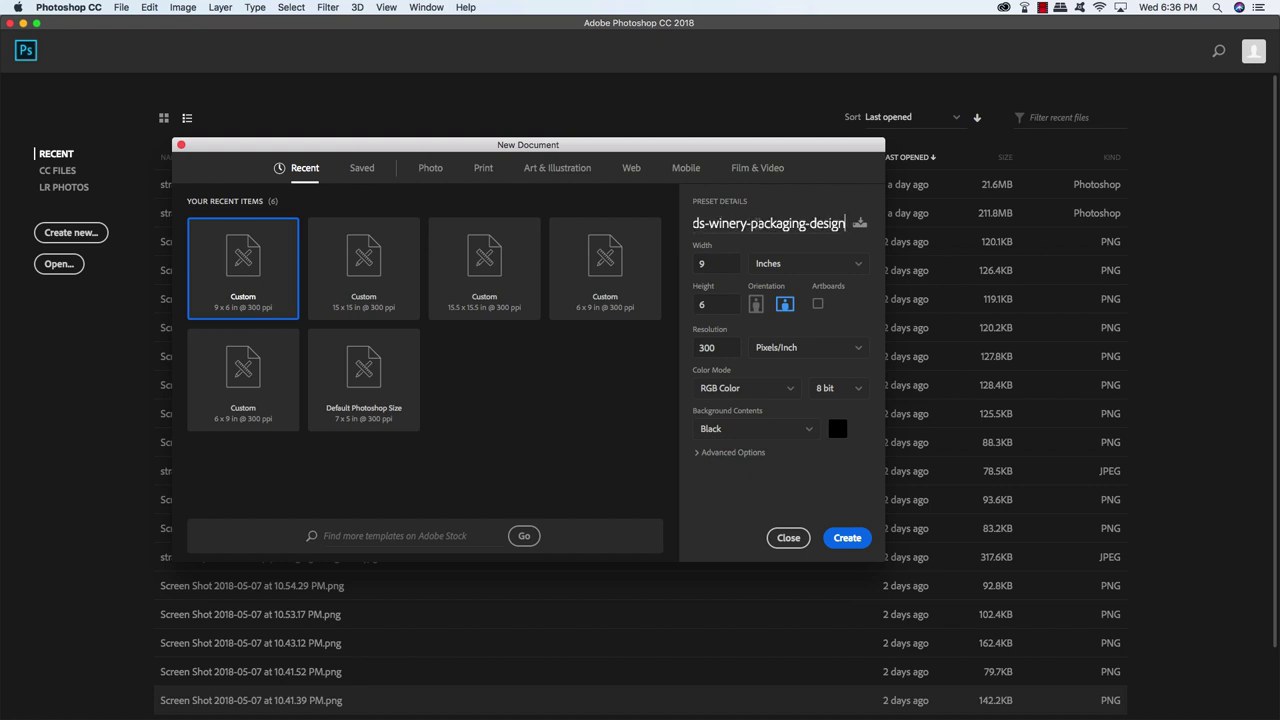
key("Tab")
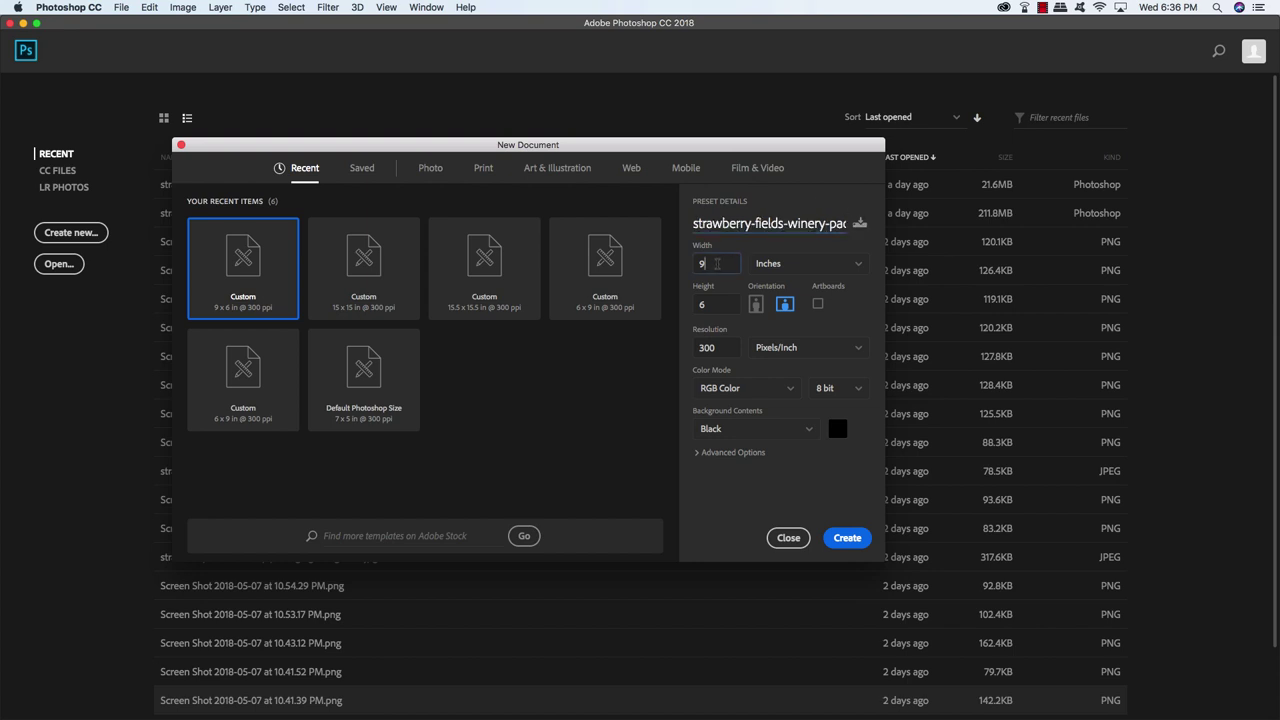
type("6")
key("Tab")
type("9")
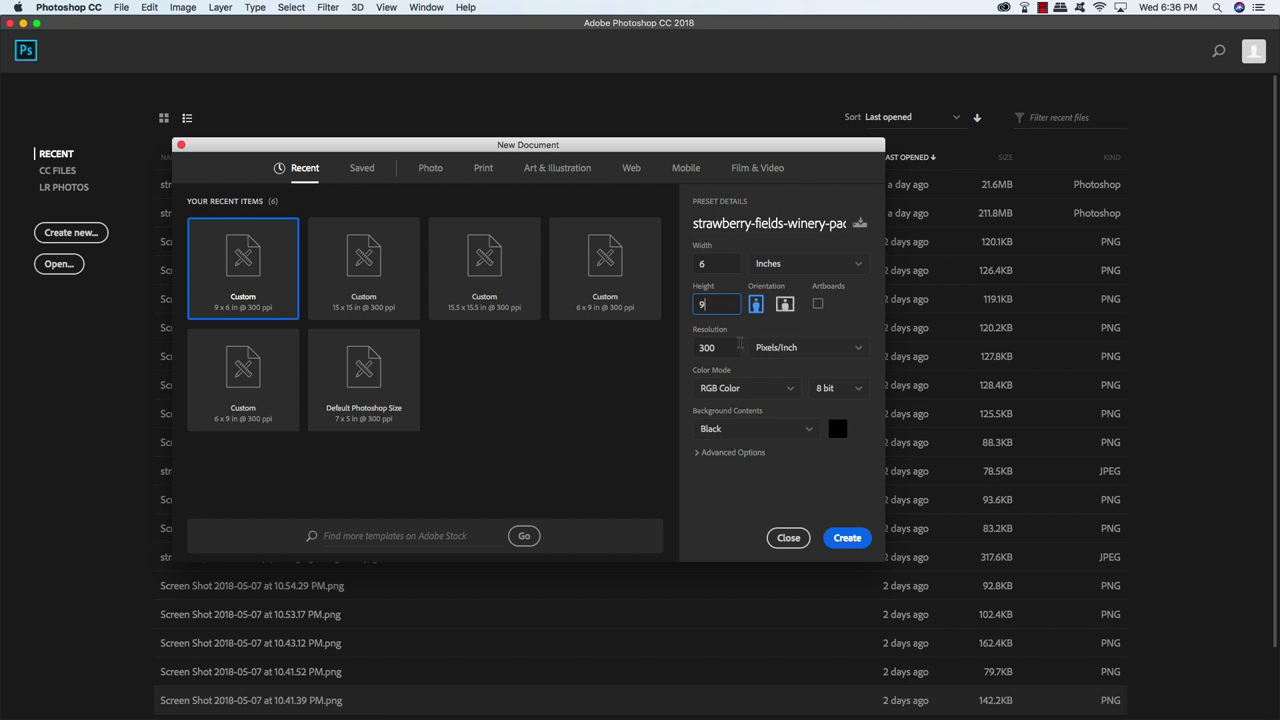
key("Tab")
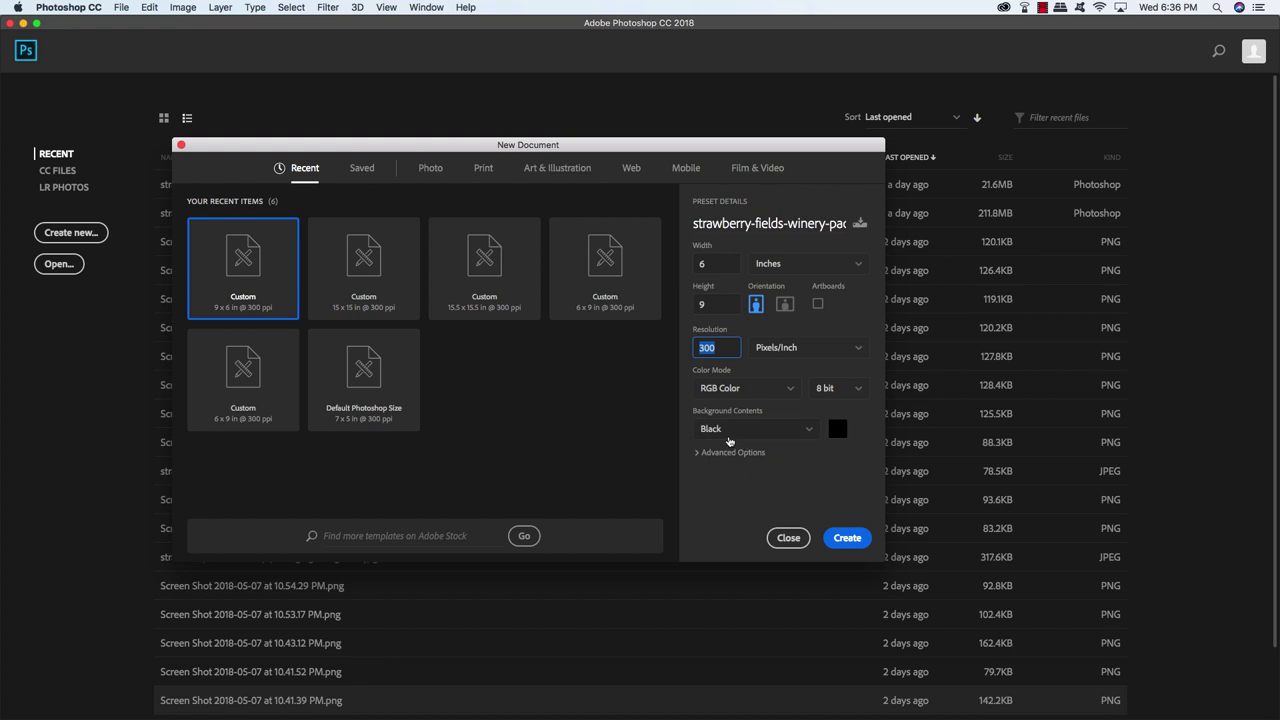
left_click(856, 542)
left_click(856, 542)
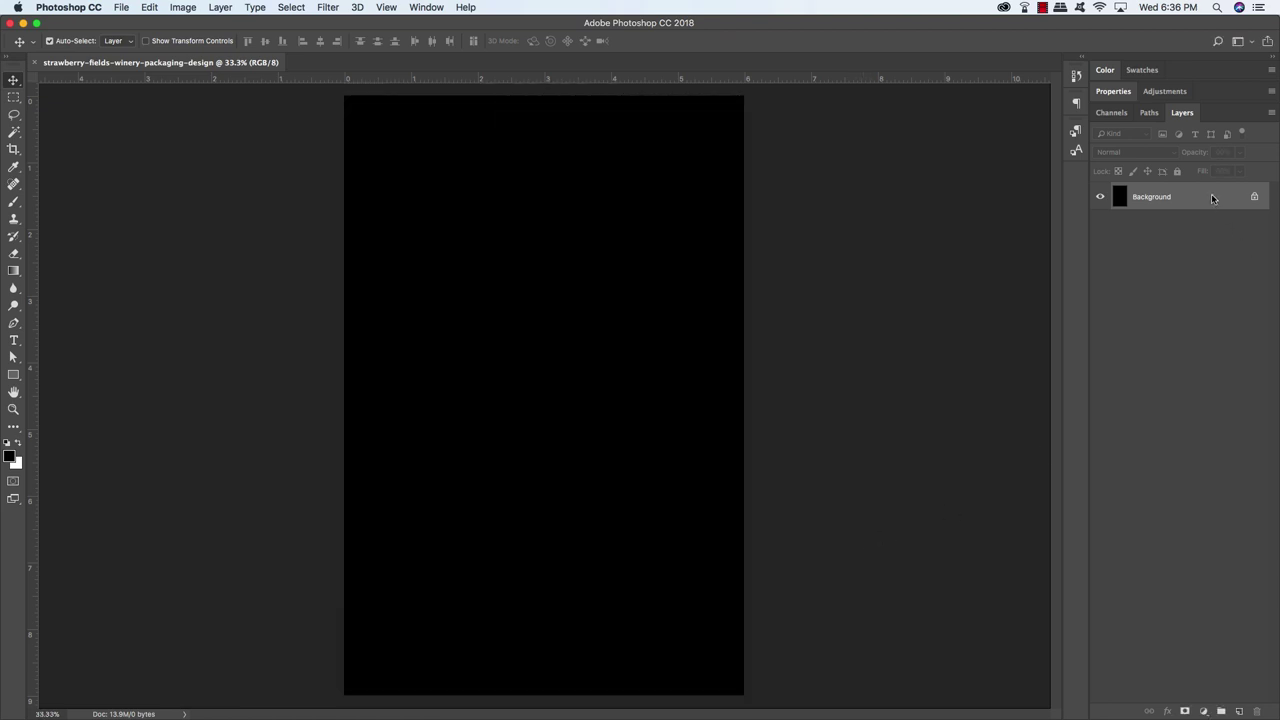
Convert the locked Background layer into a regular layer named BACKGROUND and copy that name
double_click(1167, 193)
type("BACK")
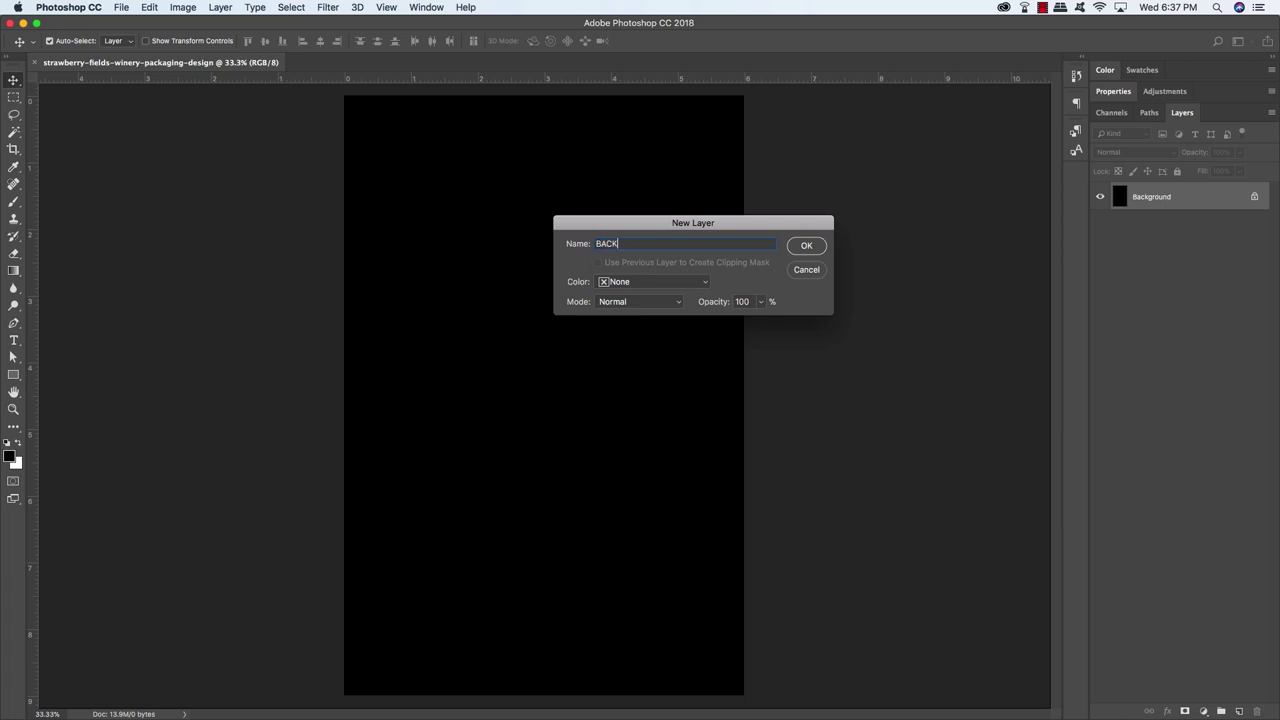
type("GROUND")
key("super+a")
key("super+c")
left_click(808, 247)
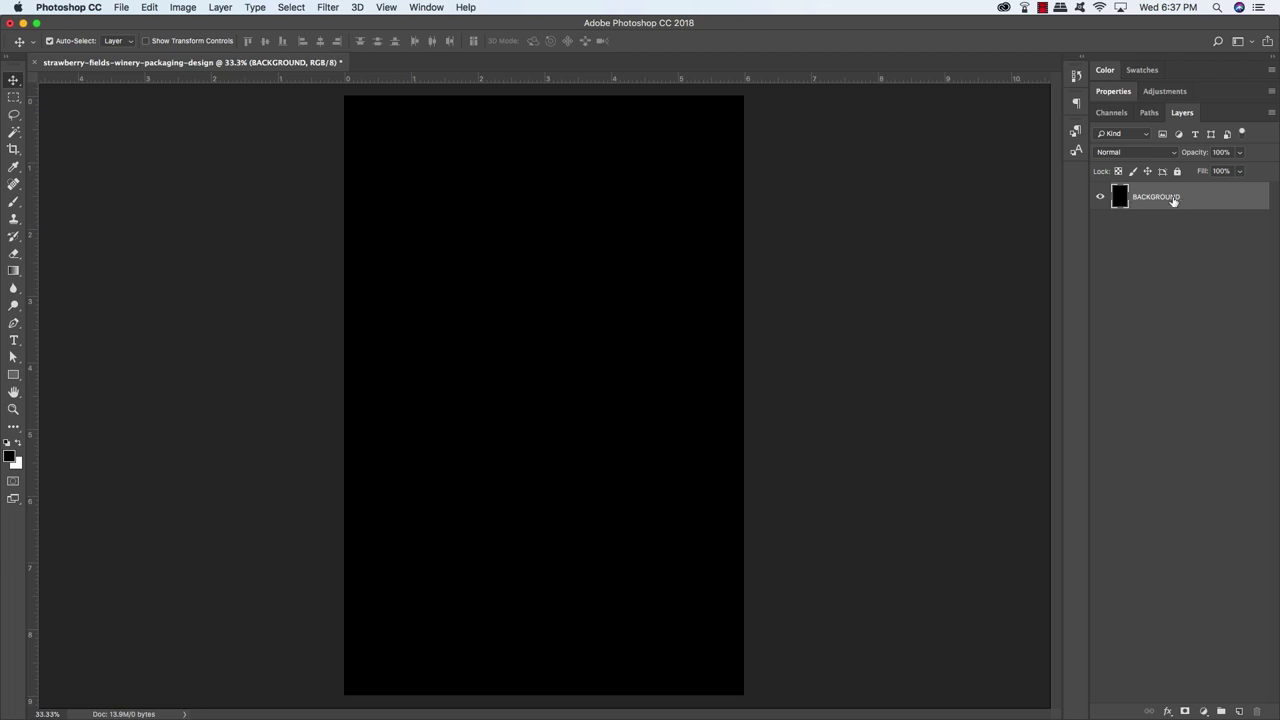
Put the BACKGROUND layer into a group, name the group BACKGROUND and collapse it
key("super+g")
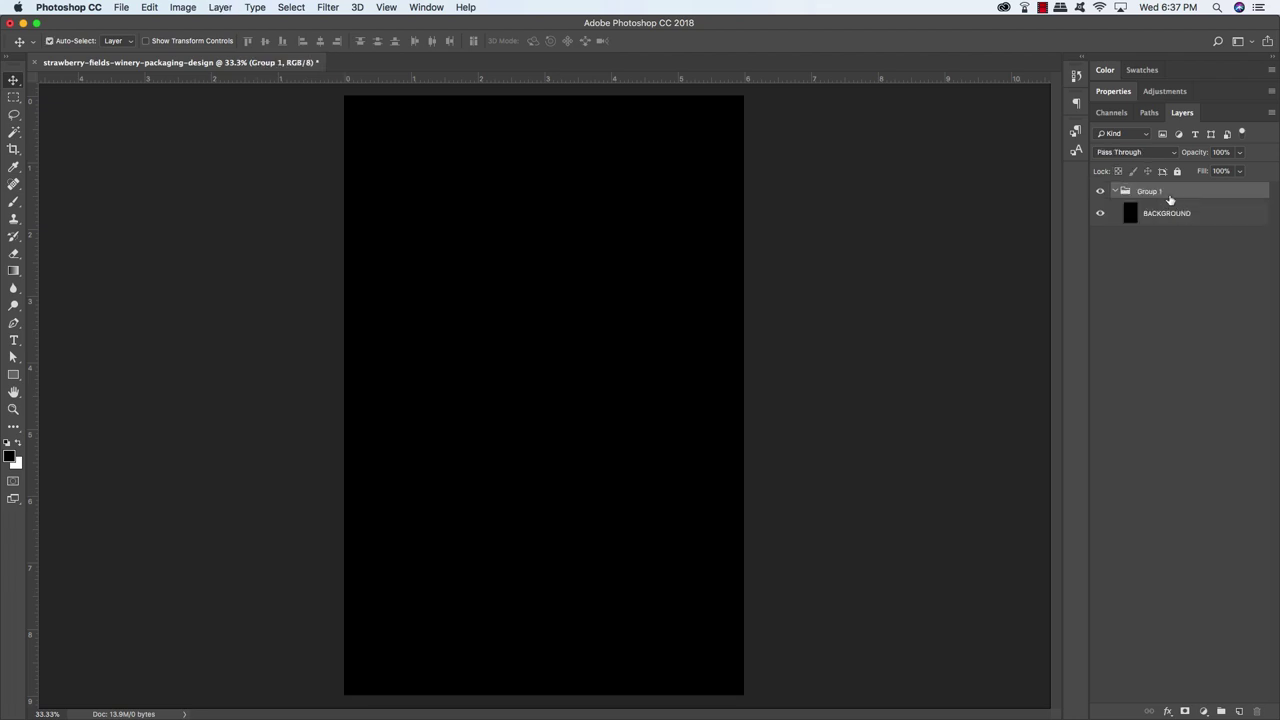
double_click(1149, 191)
key("super+v")
key("Return")
left_click(1120, 191)
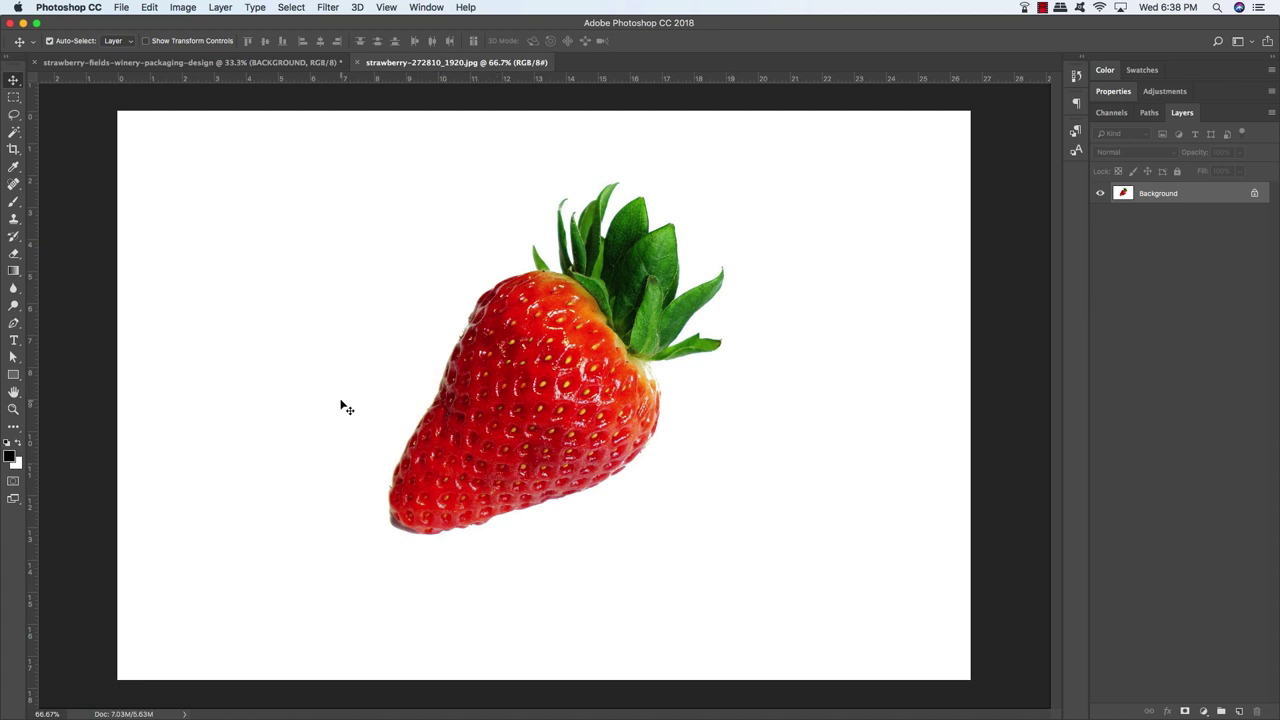
Select the white area around the strawberry with the Magic Wand, invert the selection and add it as a layer mask
key("w")
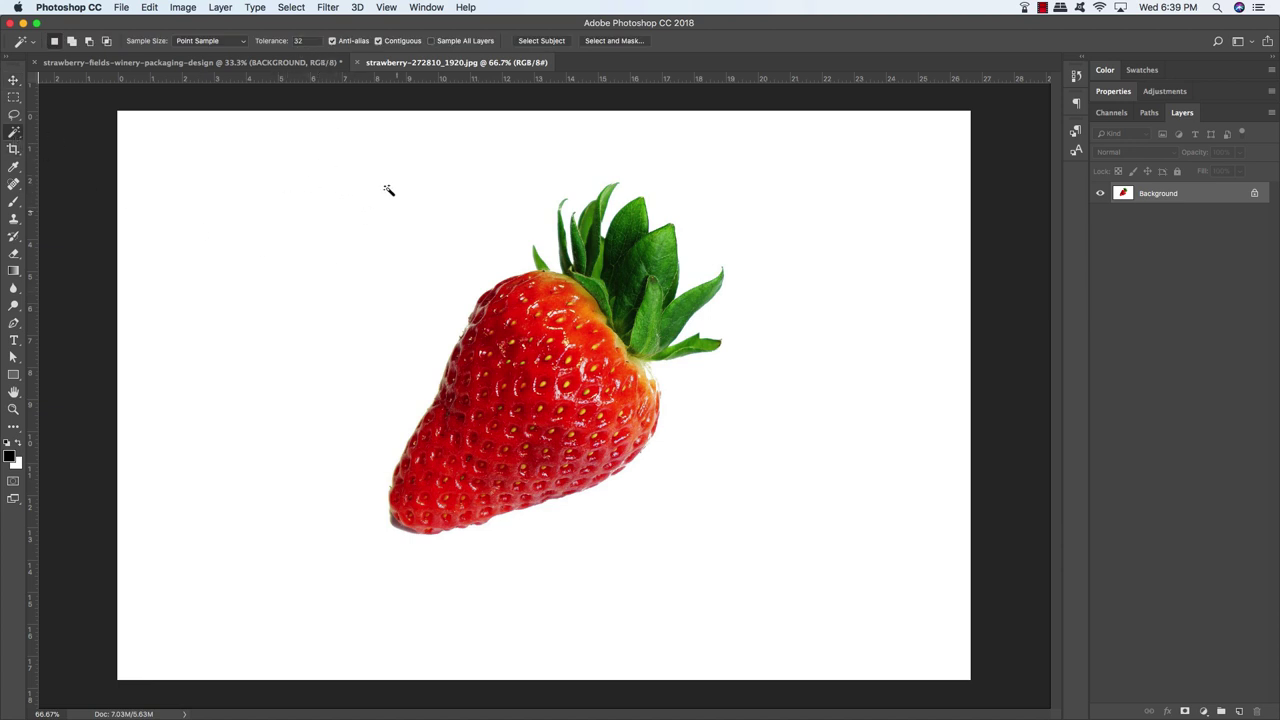
left_click(331, 228)
left_click(291, 7)
left_click(301, 61)
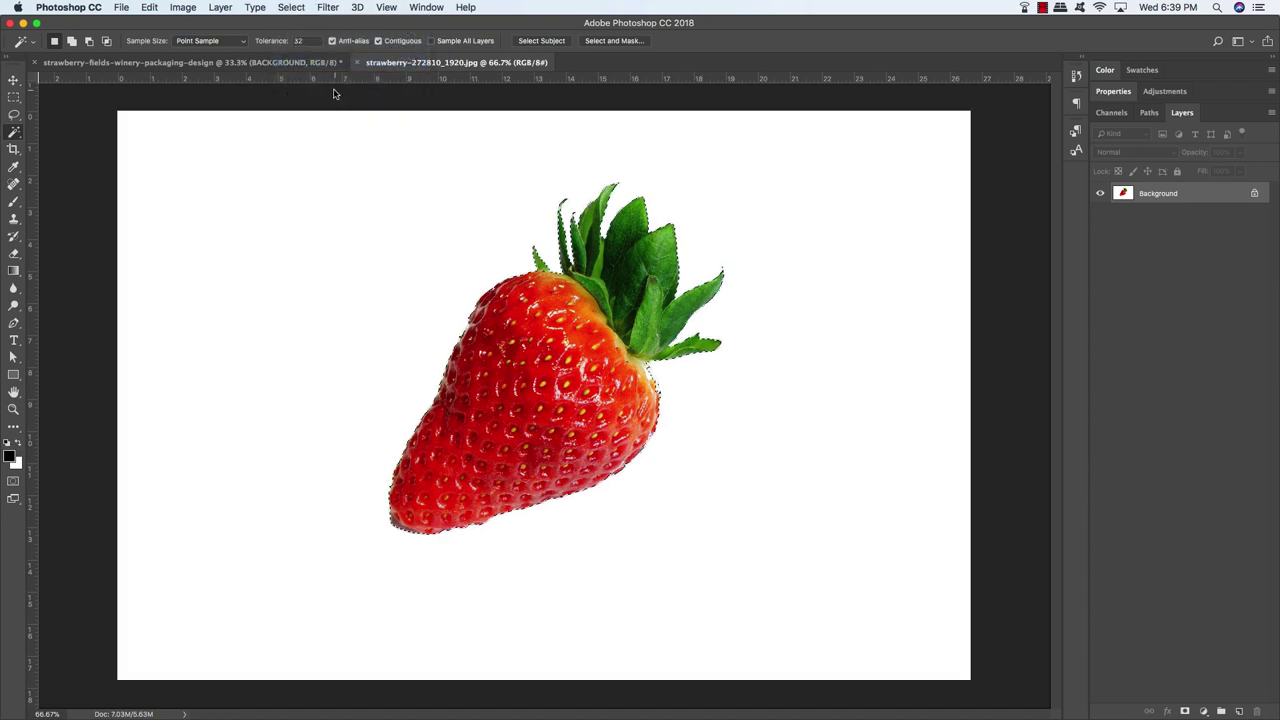
left_click(1184, 710)
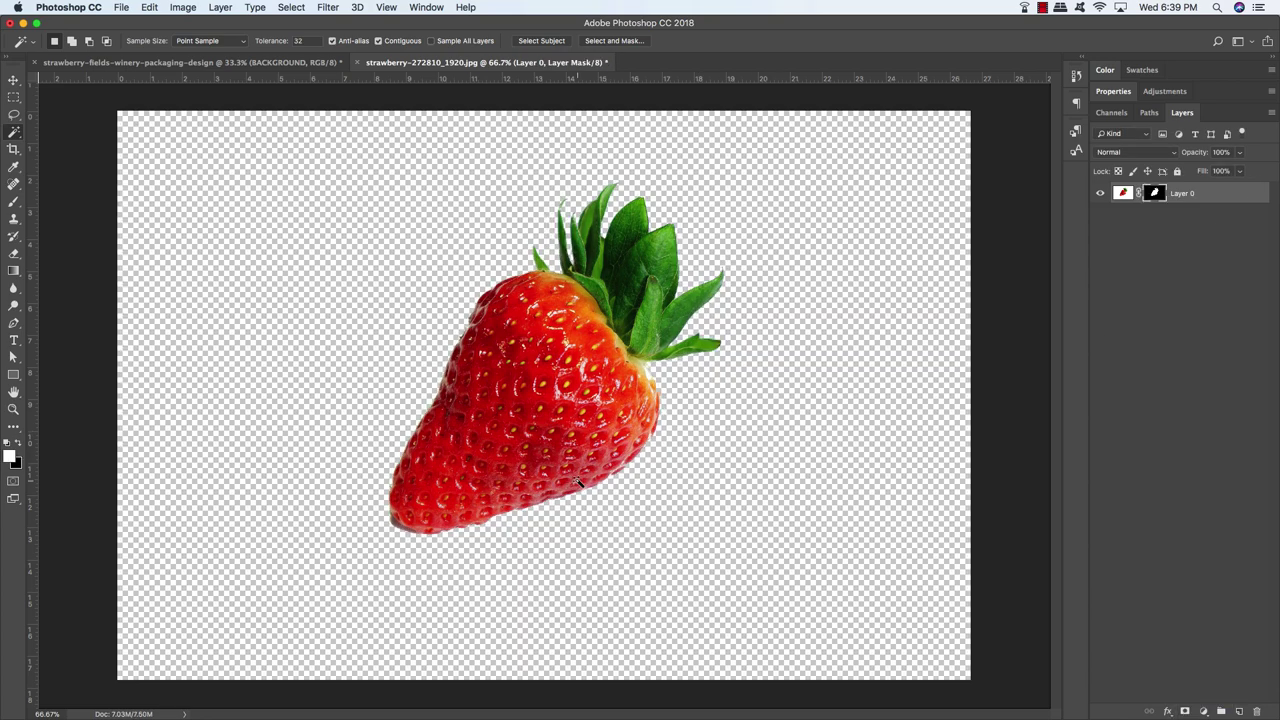
Paint black on the layer mask with a size 20 brush to hide the leftover shadow at the strawberry's lower tip
key("super+plus")
key("b")
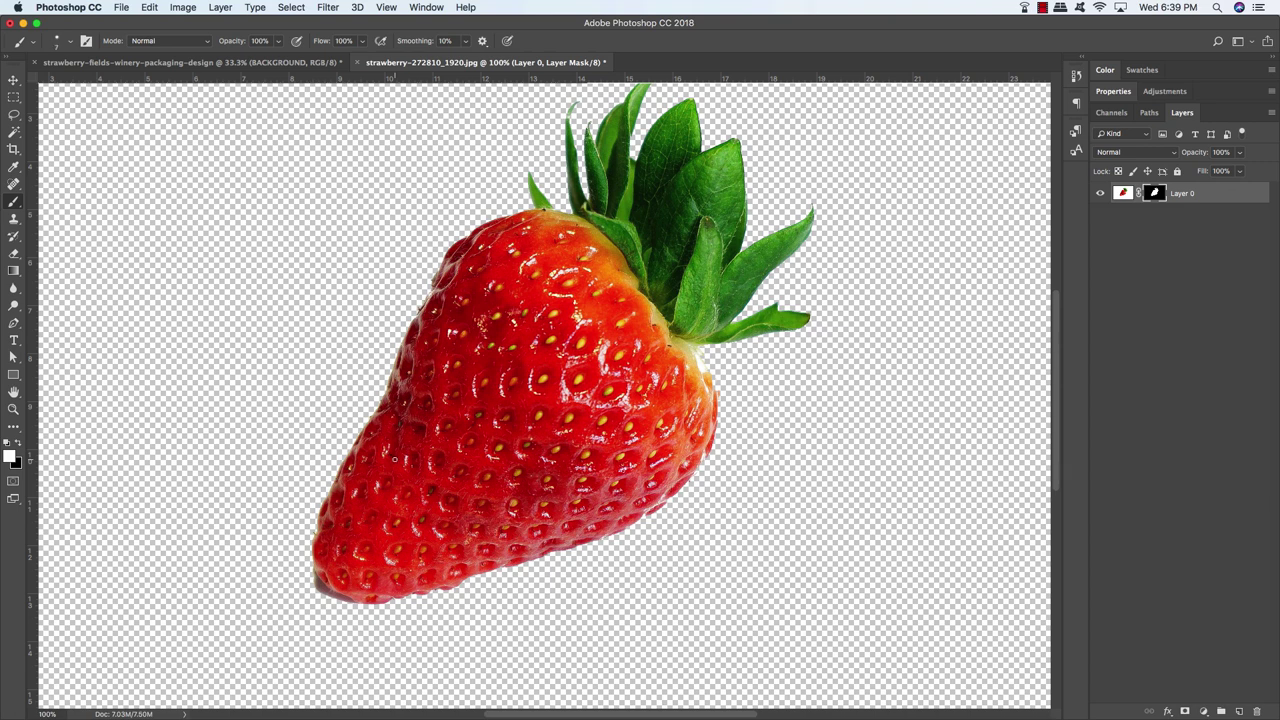
key("bracketright")
key("bracketright")
key("bracketright")
scroll(400, 458, "down", 3)
scroll(400, 458, "right", 3)
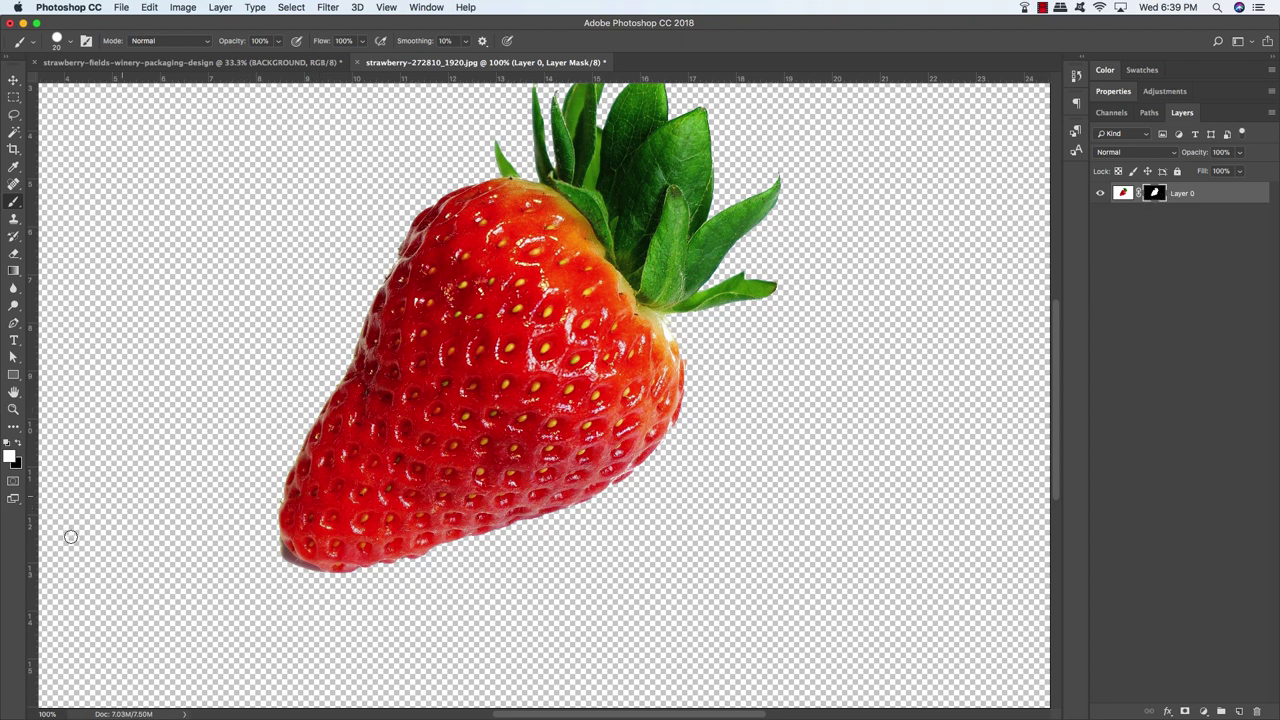
left_click(7, 445)
mouse_move(274, 537)
left_mouse_down()
mouse_move(315, 572)
mouse_move(368, 587)
left_mouse_up()
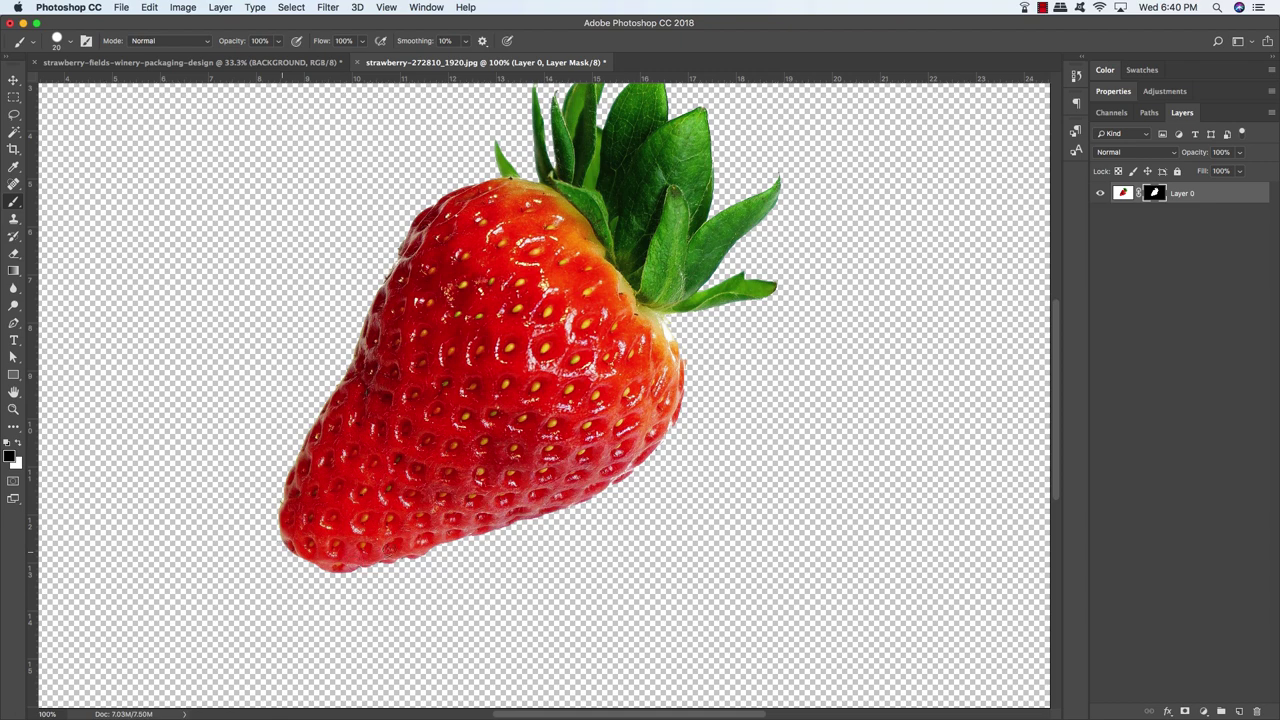
Add a new layer filled with black and move it beneath the masked strawberry layer
left_click_drag(598, 397, 410, 452)
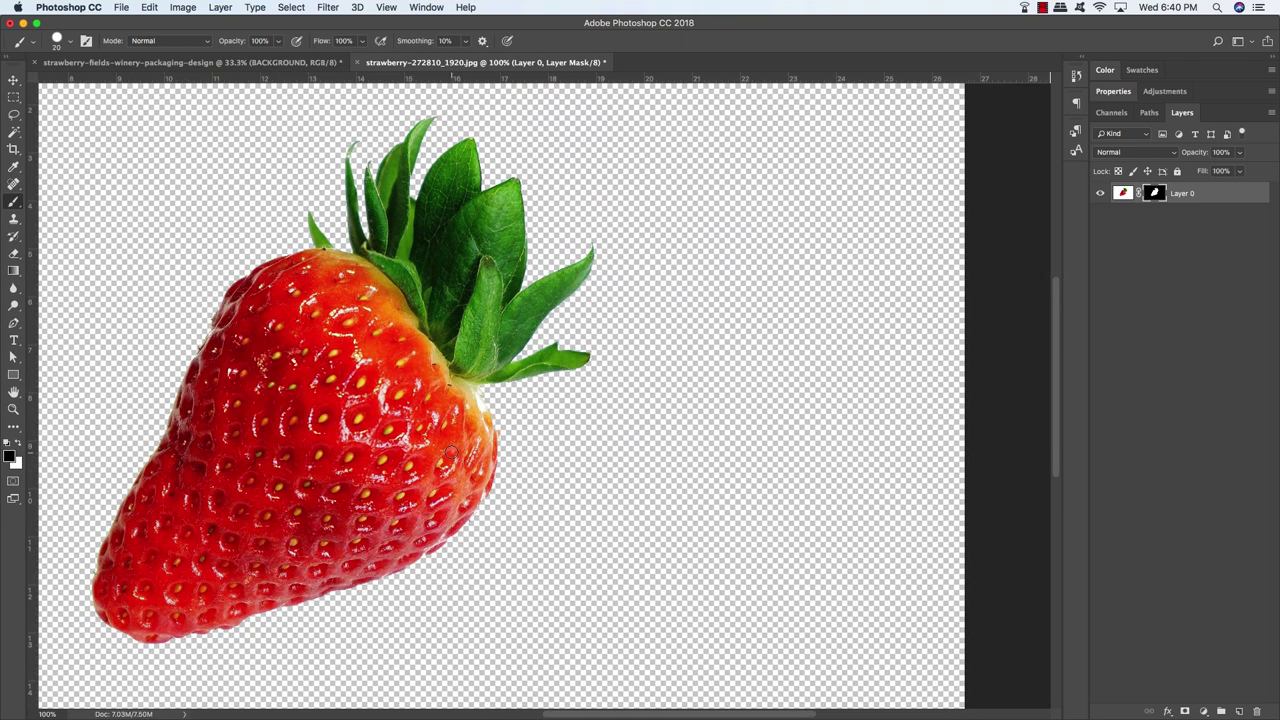
key("super+equal")
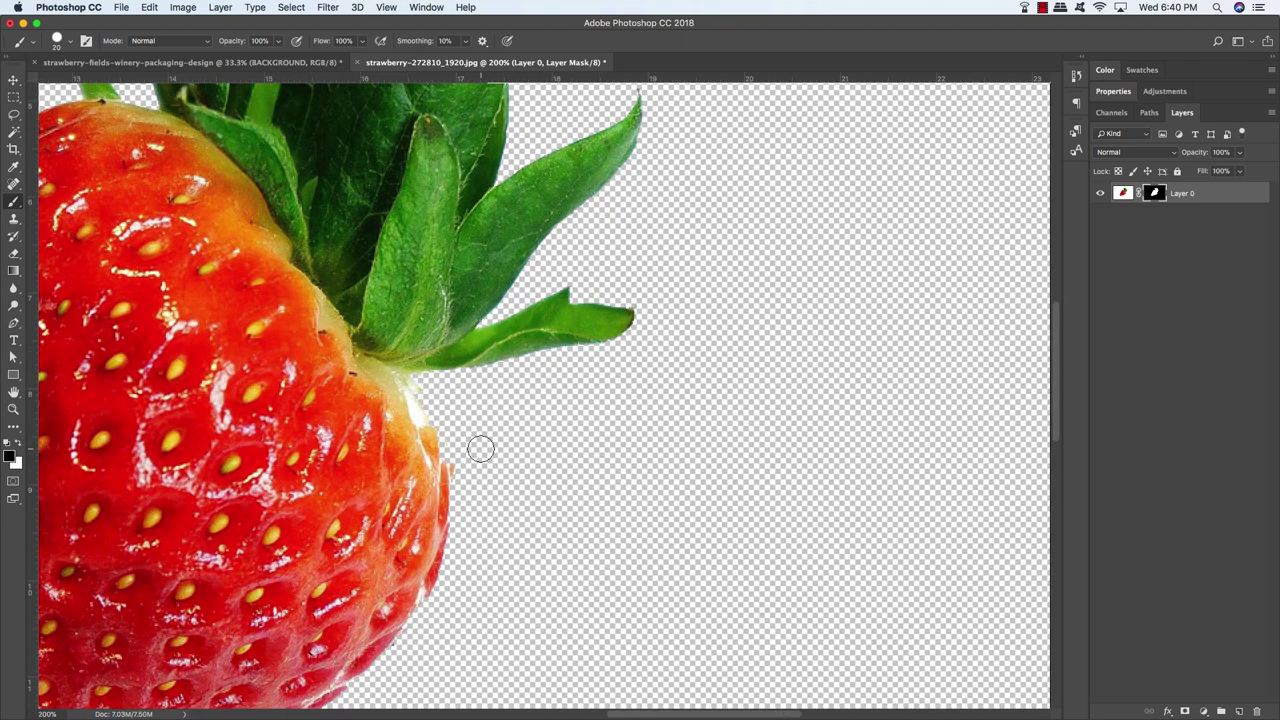
left_click_drag(568, 397, 603, 340)
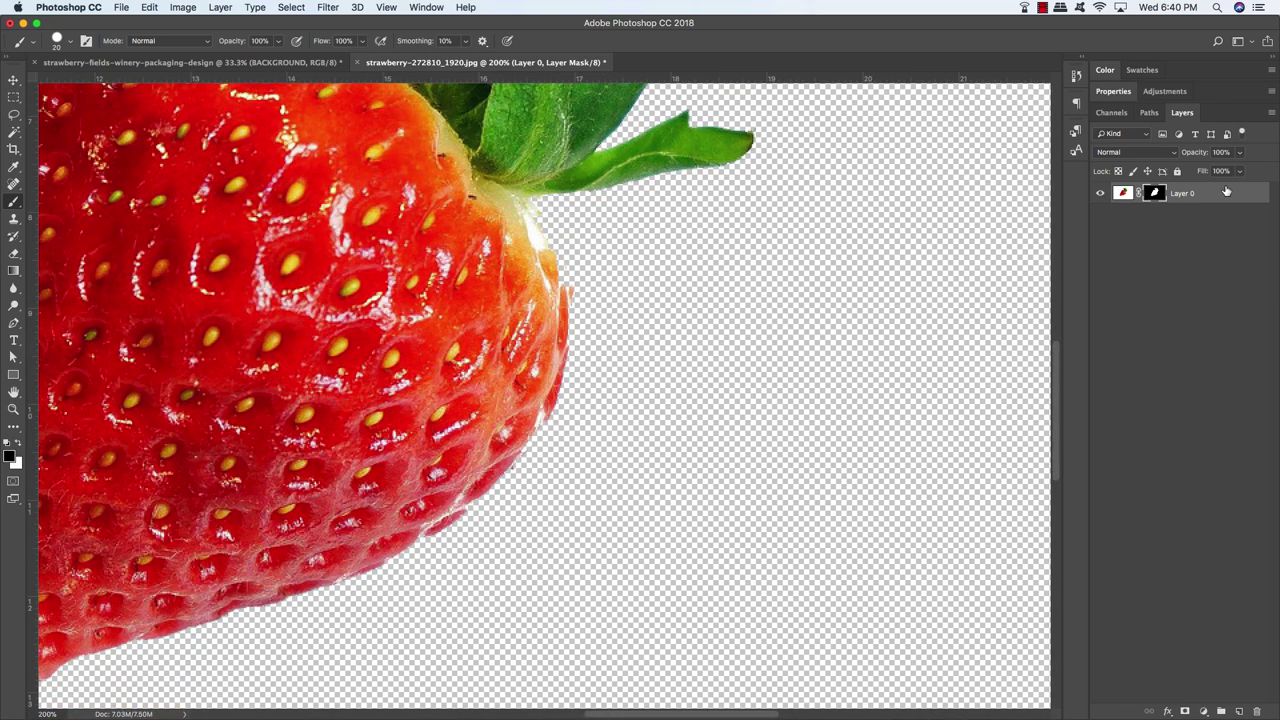
key("super+shift+alt+n")
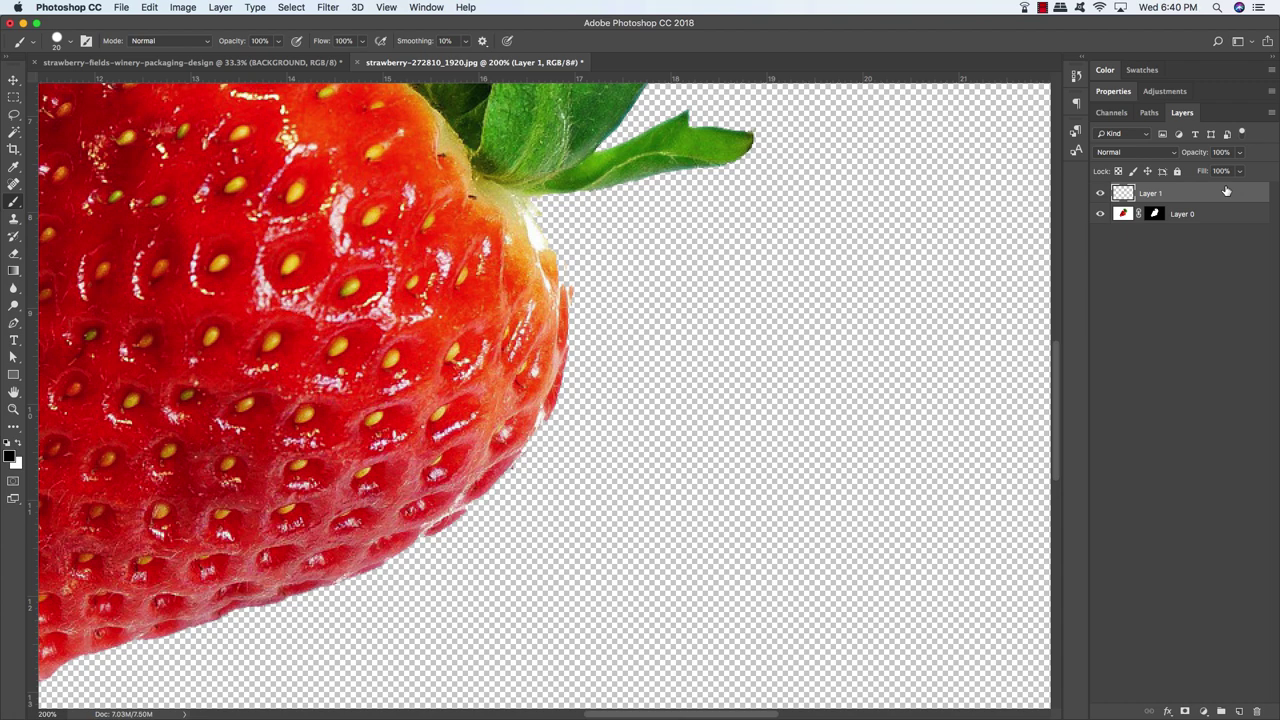
key("alt+BackSpace")
key("super+bracketleft")
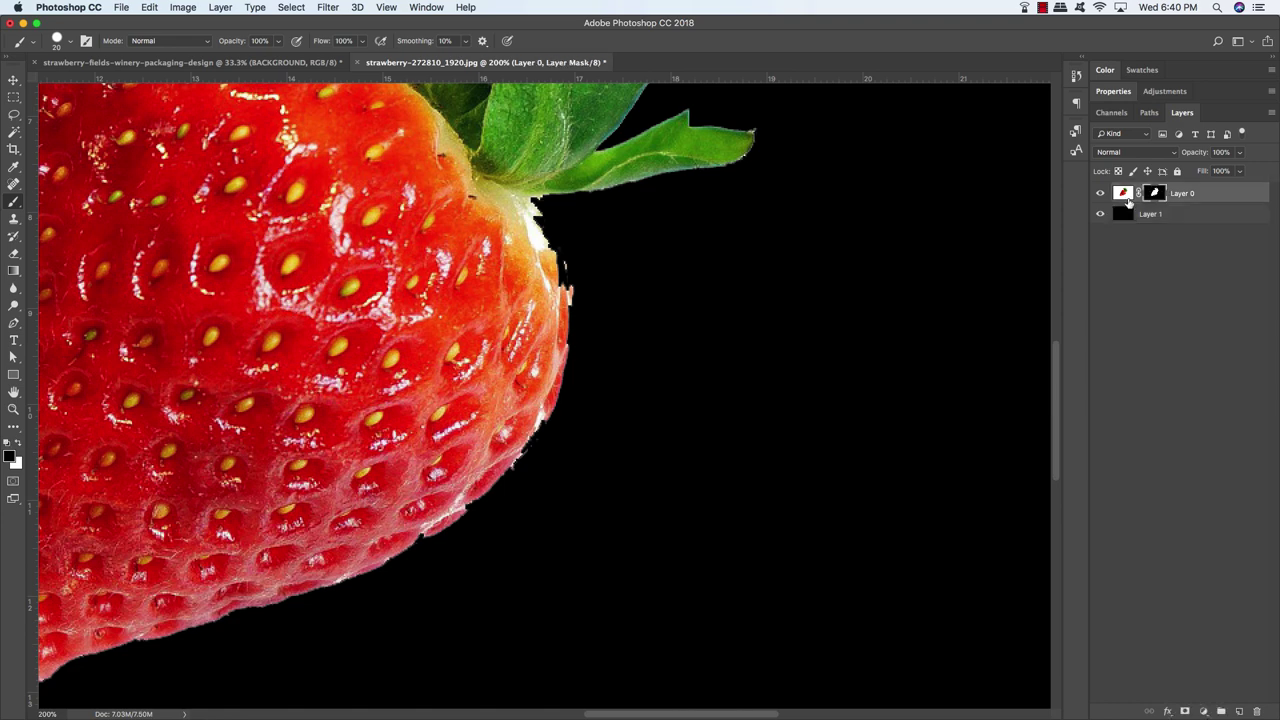
Paint white on the strawberry's mask with a size 9 brush to restore the jagged lower-right edge of the fruit
left_click(1165, 192)
key("x")
mouse_move(540, 232)
left_mouse_down()
mouse_move(525, 235)
mouse_move(540, 205)
left_mouse_up()
key("bracketleft")
key("bracketleft")
key("bracketleft")
scroll(391, 530, "right", 3)
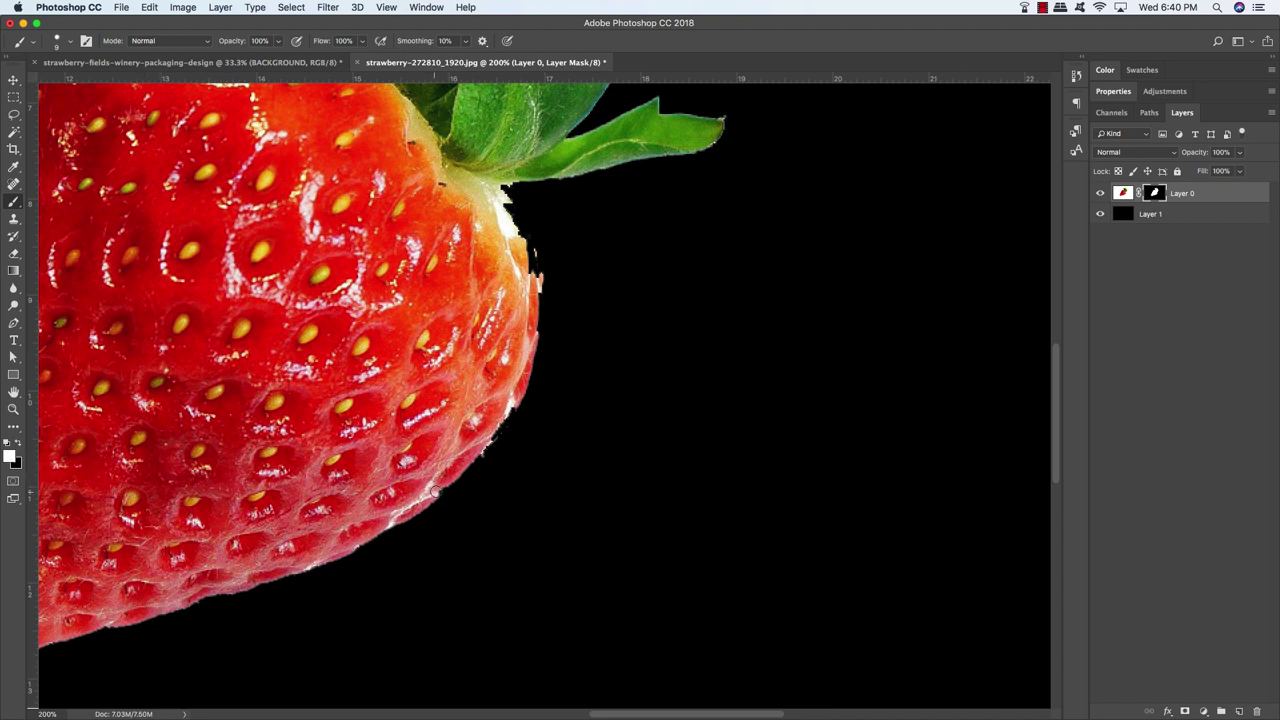
mouse_move(434, 490)
left_mouse_down()
mouse_move(505, 420)
mouse_move(512, 395)
left_mouse_up()
key("x")
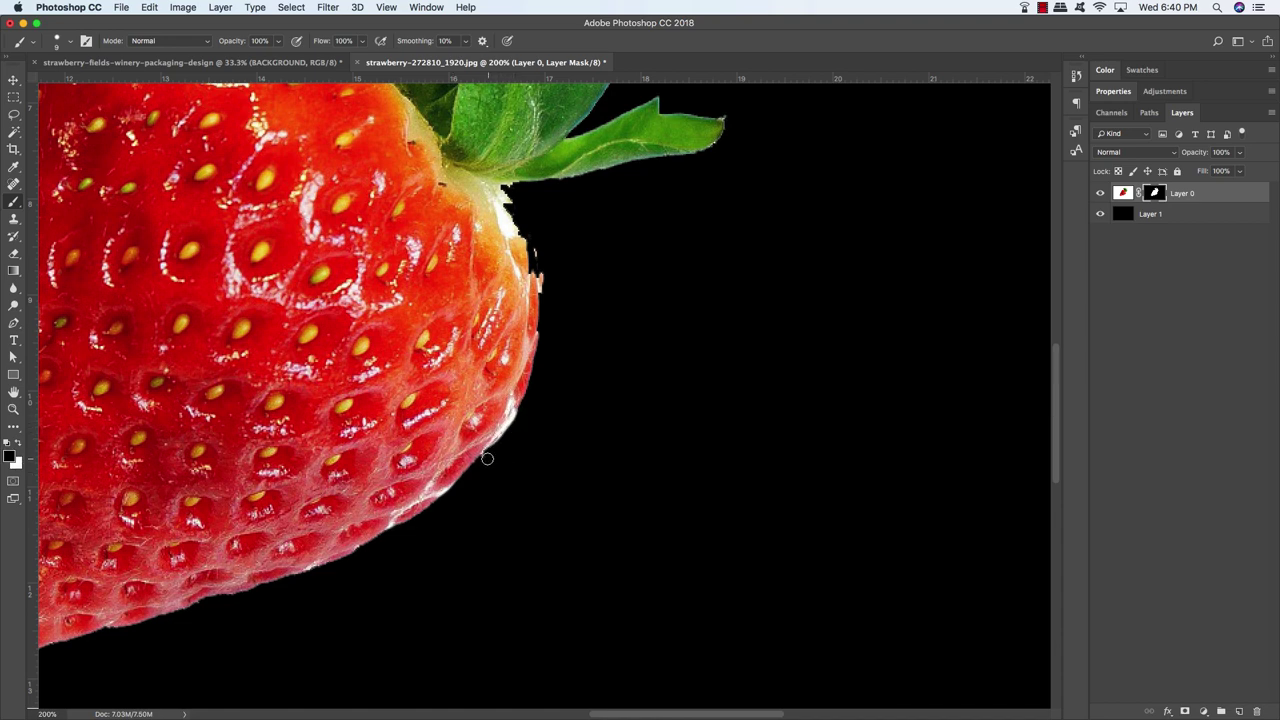
Paint white on the mask to restore the fruit's missing right edge just below the leaves
key("x")
scroll(525, 302, "up", 2)
scroll(525, 302, "right", 1)
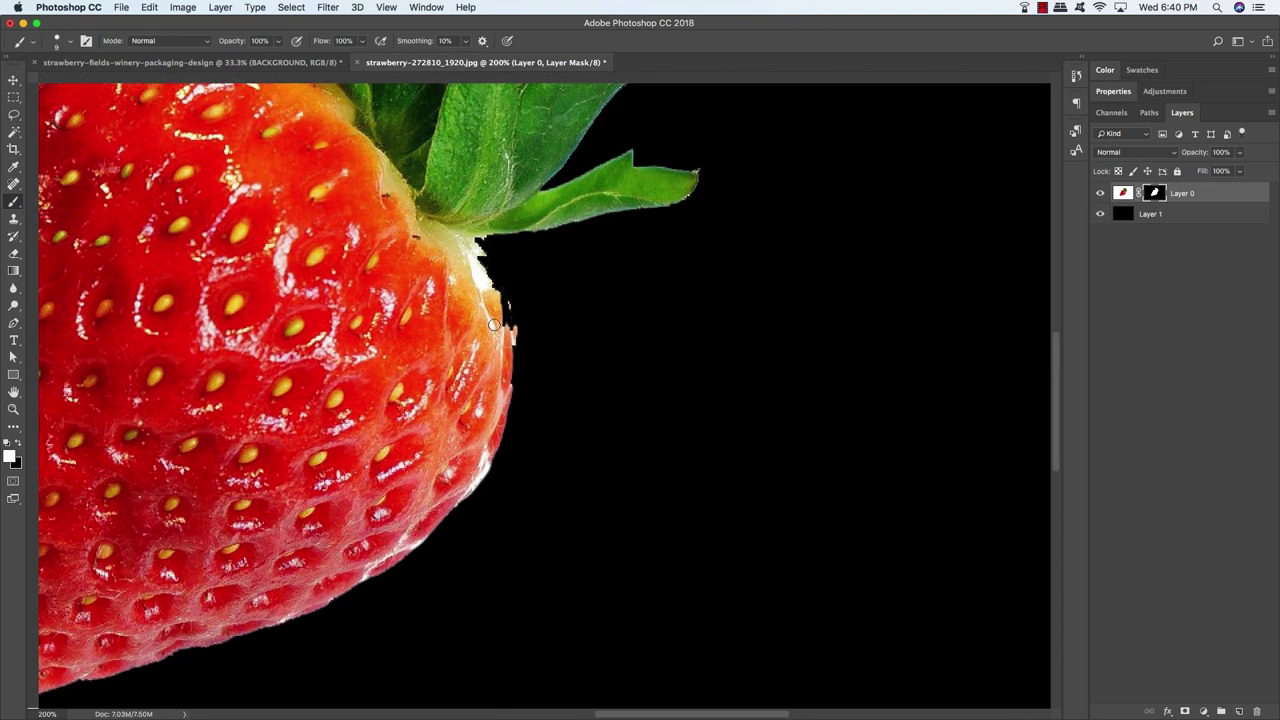
left_click_drag(477, 255, 511, 355)
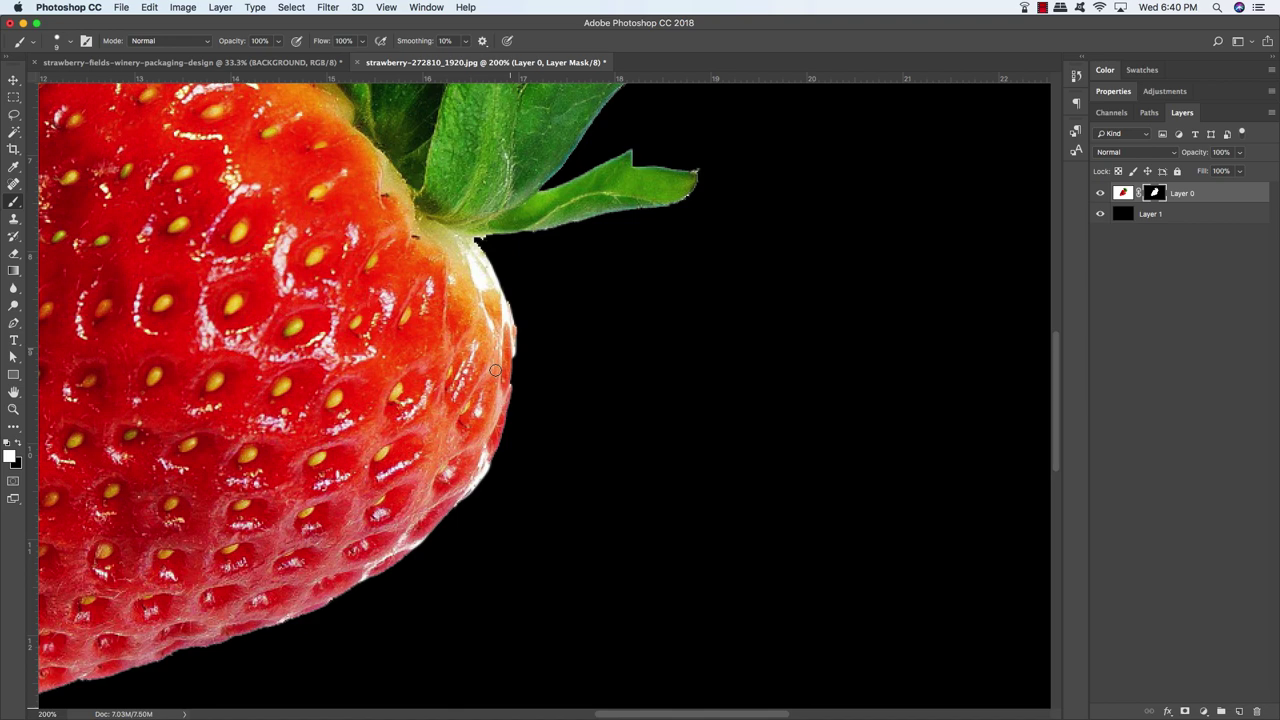
mouse_move(478, 246)
left_mouse_down()
mouse_move(470, 234)
mouse_move(492, 228)
left_mouse_up()
key("x")
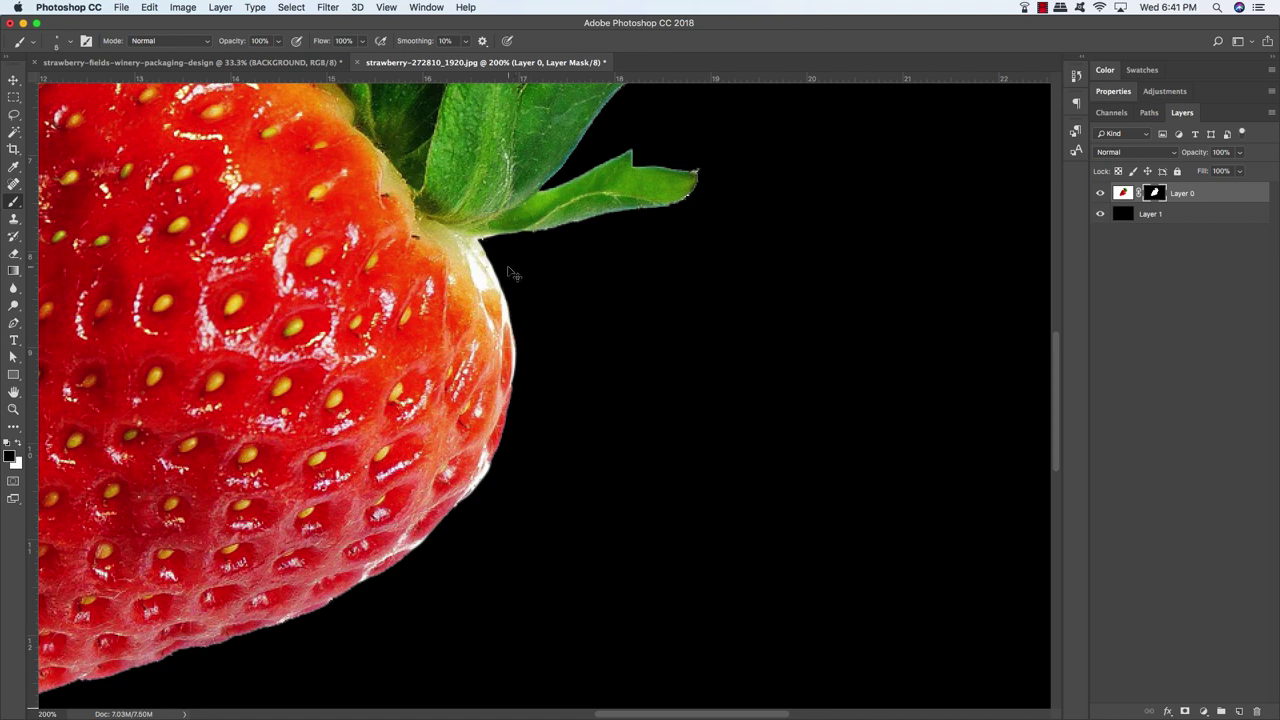
Delete the black-filled layer beneath the strawberry
key("super+0")
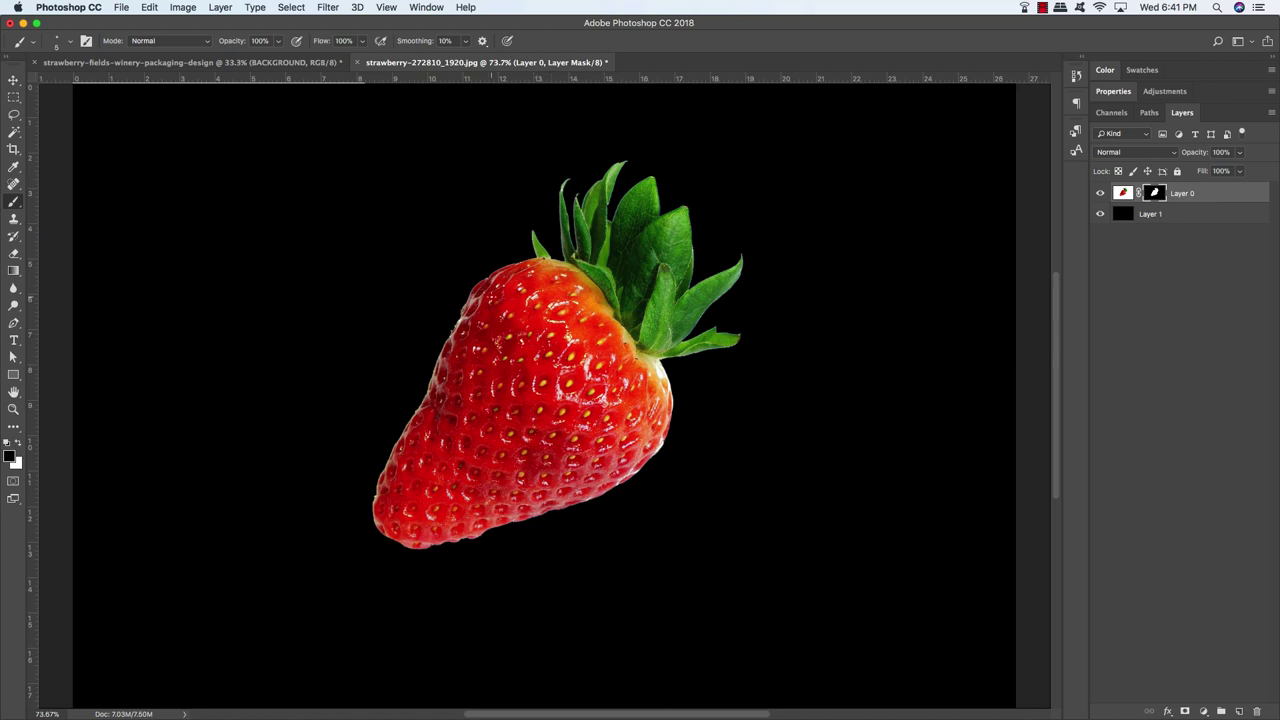
left_click(1210, 215)
key("Delete")
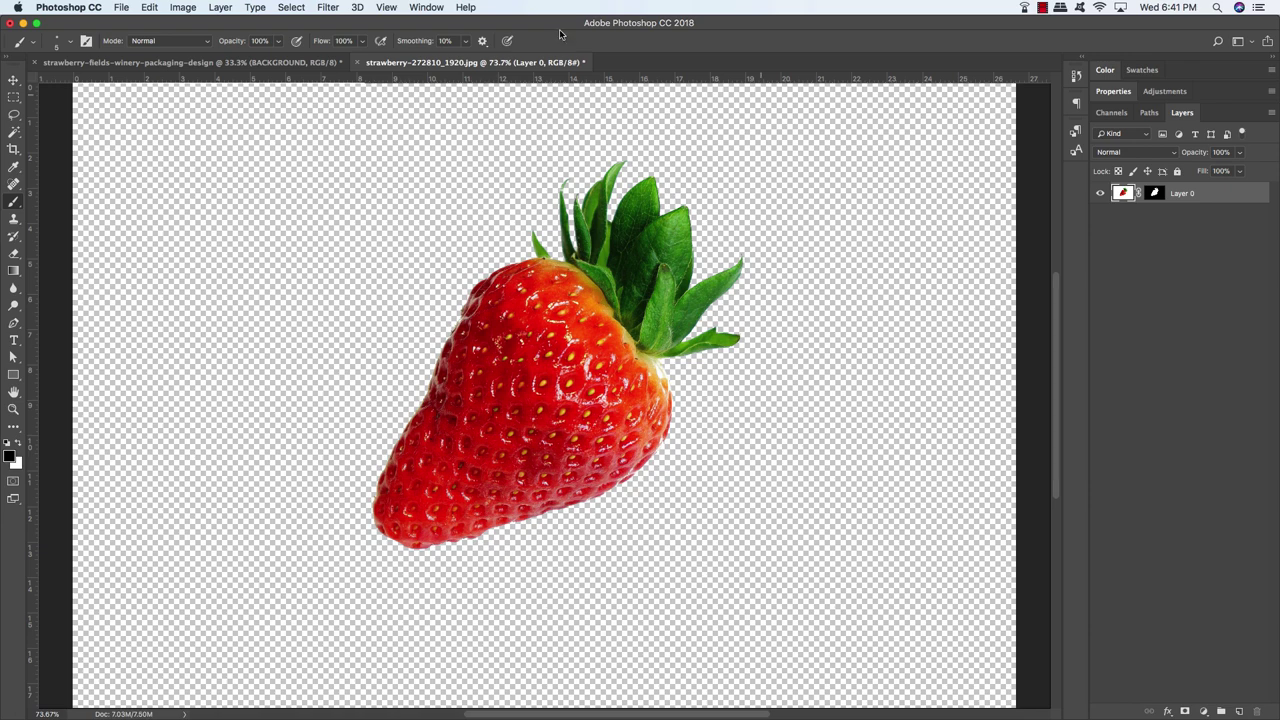
Float the strawberry image in its own window and move the masked strawberry into the packaging design, above the BACKGROUND group
left_click_drag(467, 67, 764, 216)
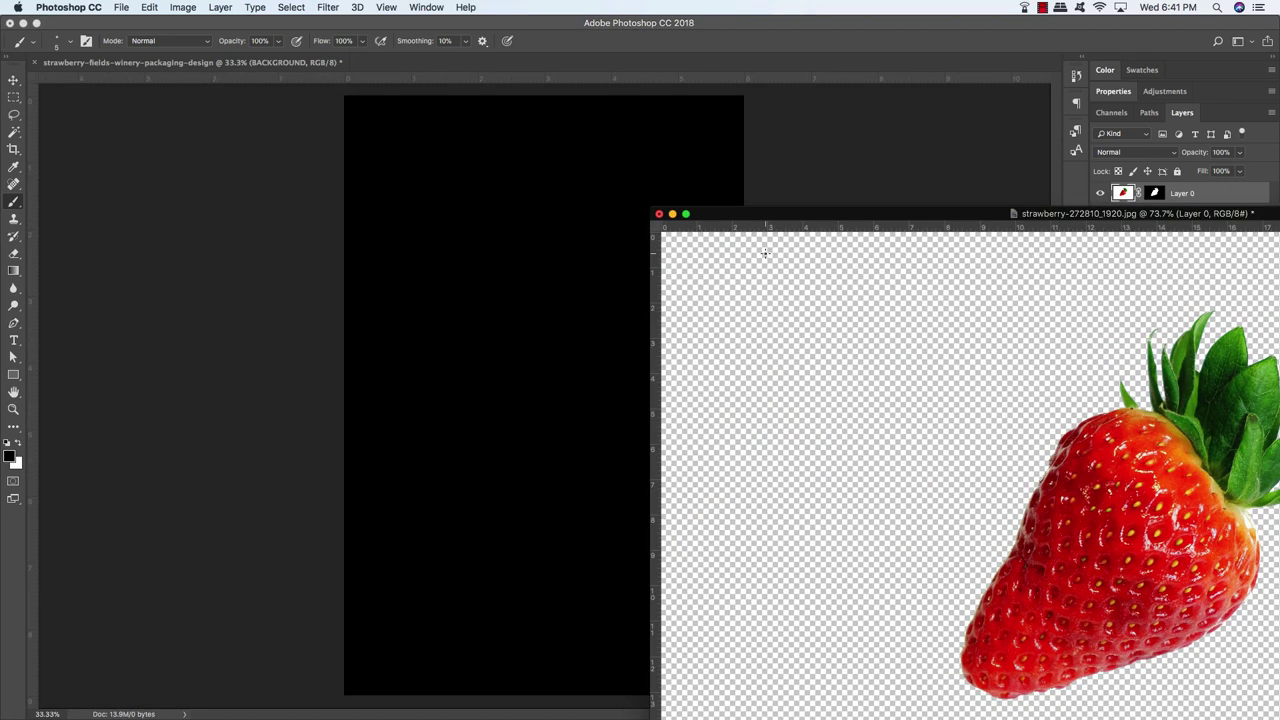
key("v")
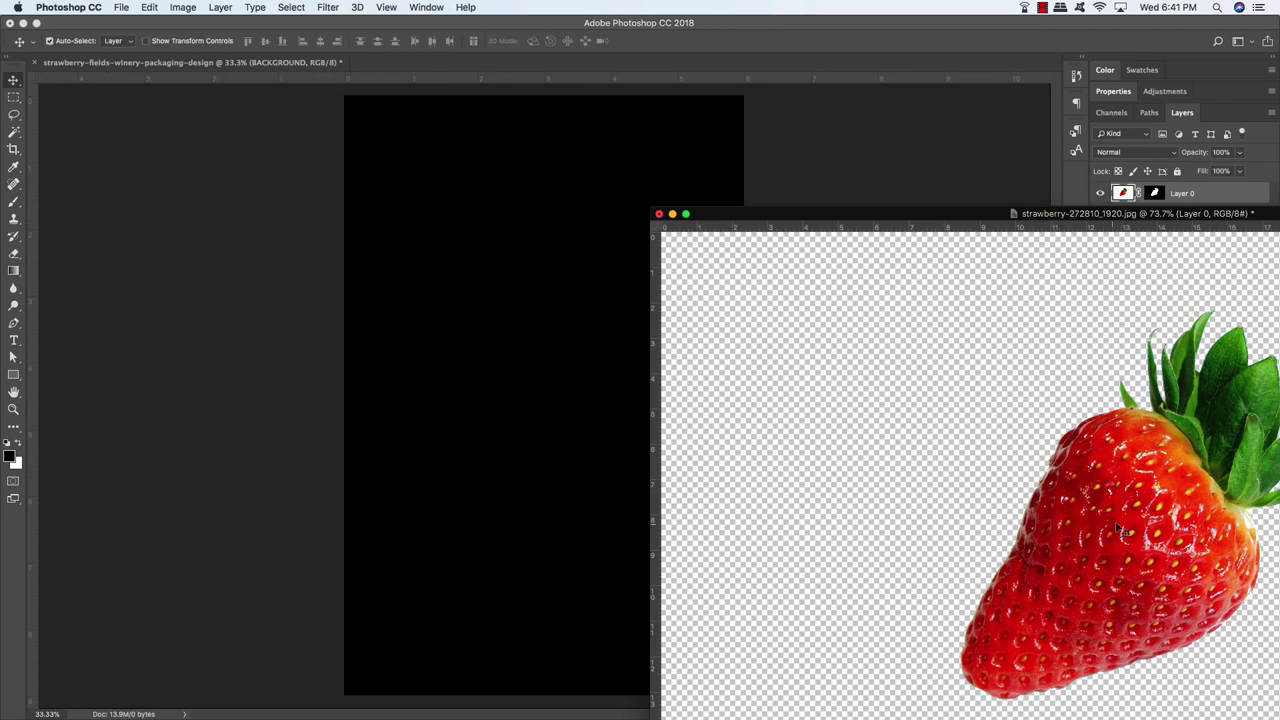
left_click_drag(1122, 530, 520, 352)
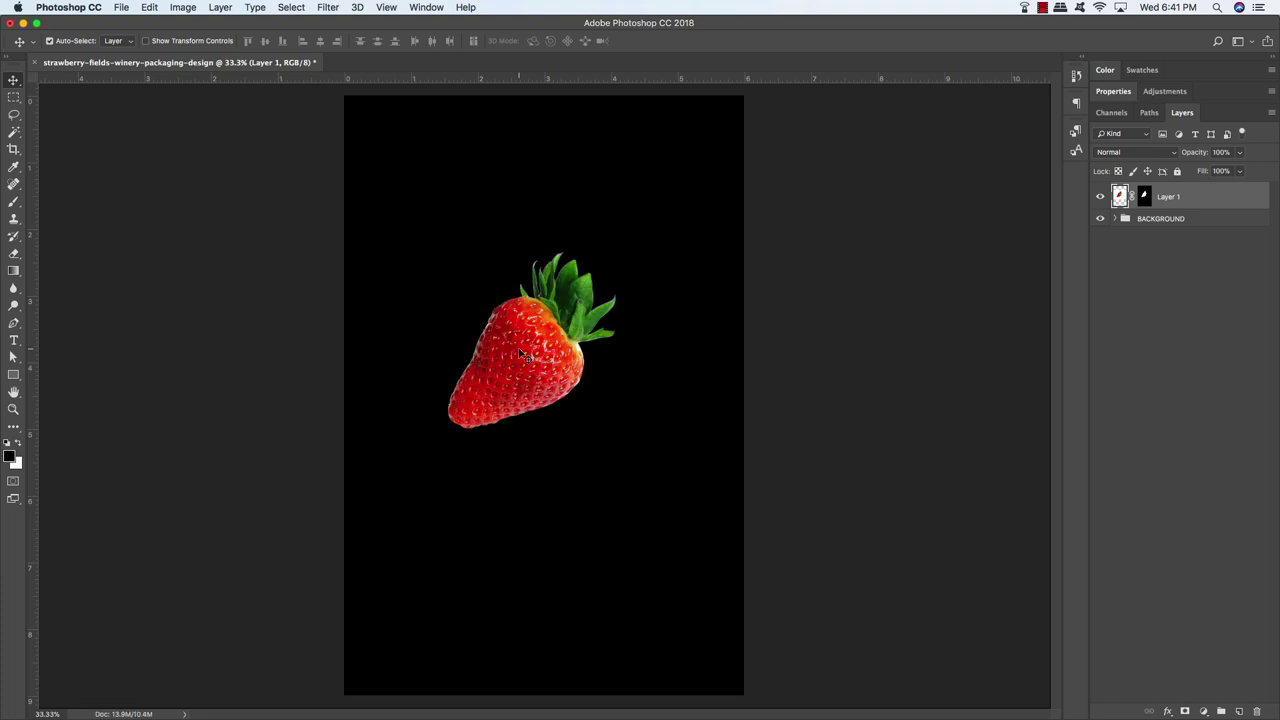
Close the separate strawberry image and return to the packaging design
key("ctrl+Tab")
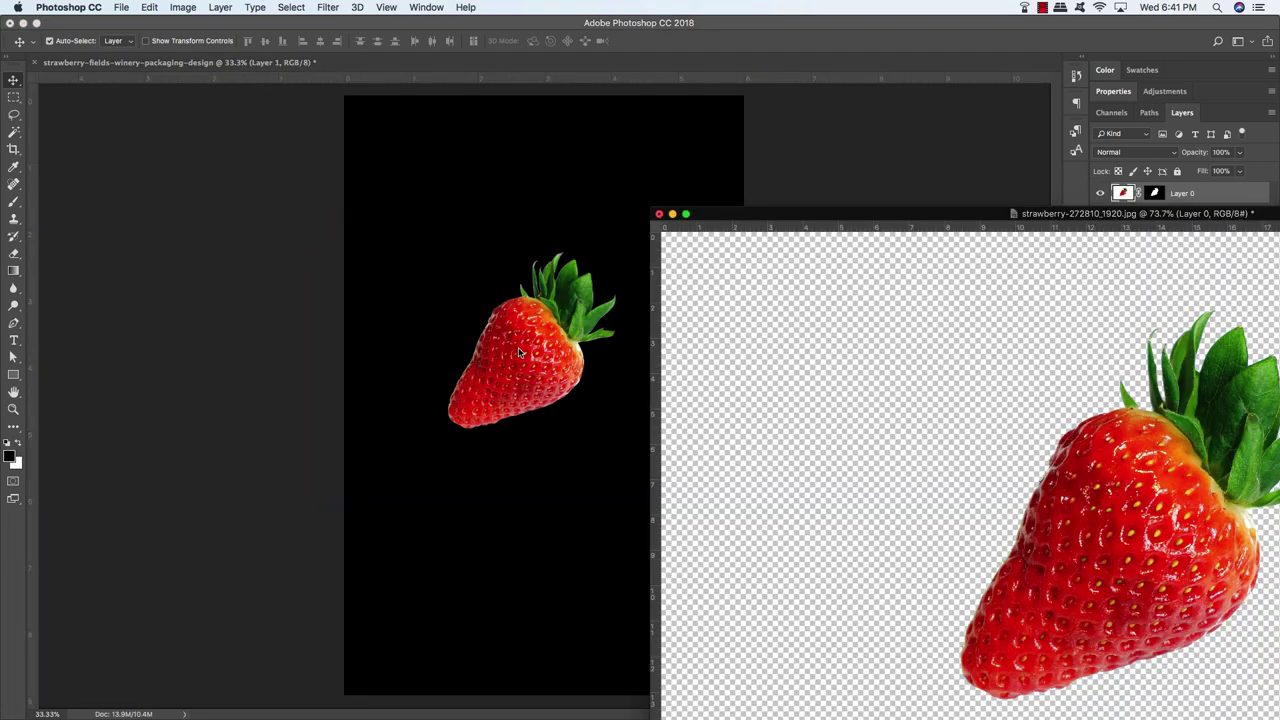
left_click(659, 214)
left_click(566, 252)
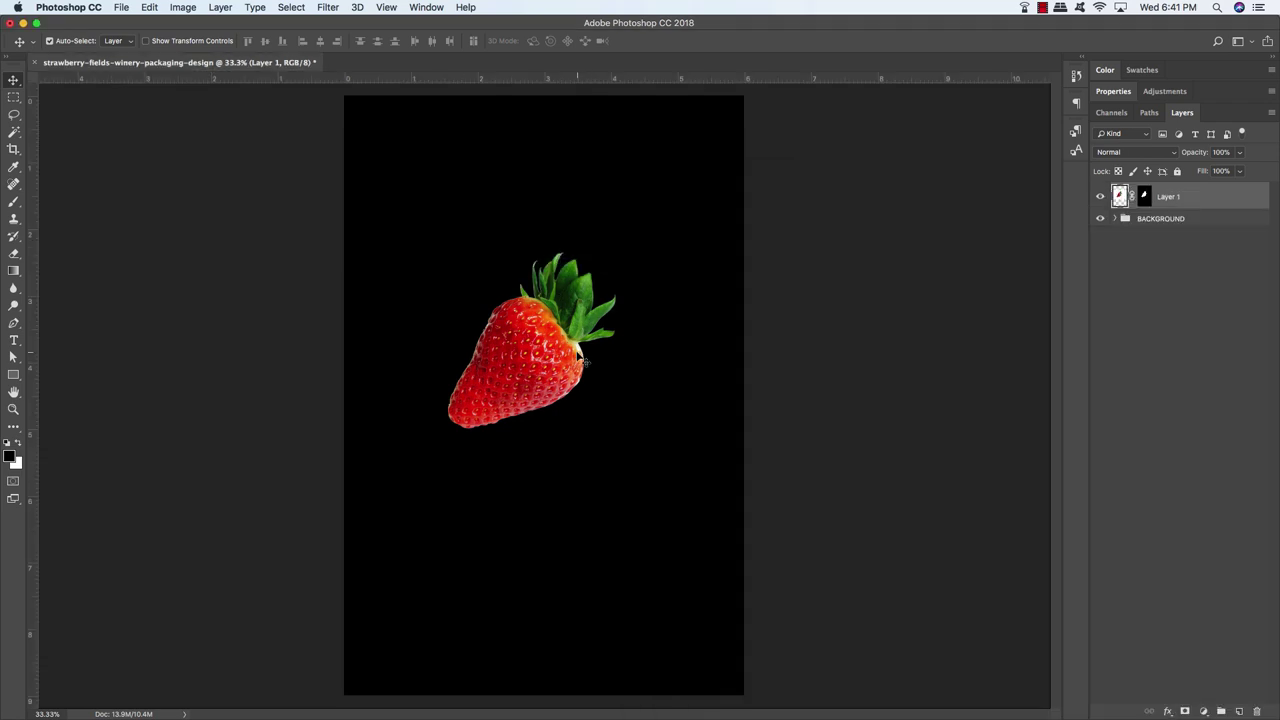
Convert the strawberry layer to a smart object and transform it to stand upright at about -45.5°, slightly higher and larger
right_click(1211, 199)
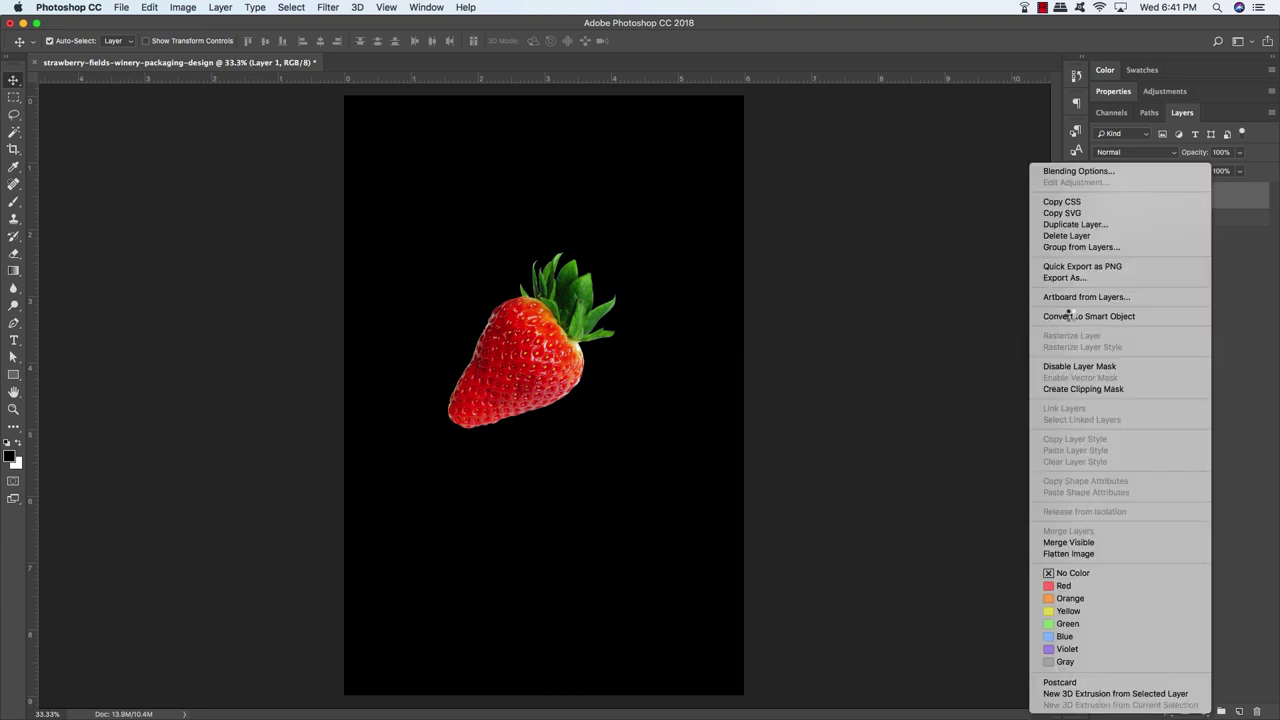
left_click(1070, 306)
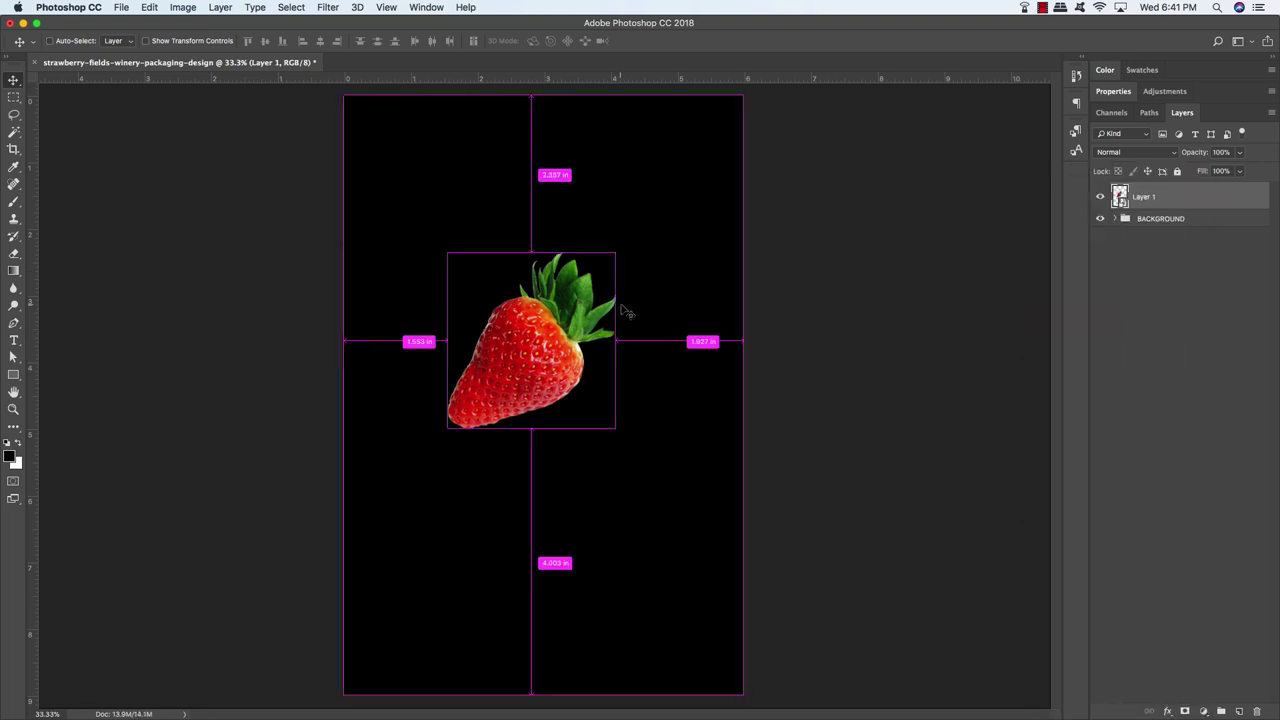
key("super+t")
left_click_drag(689, 360, 656, 243)
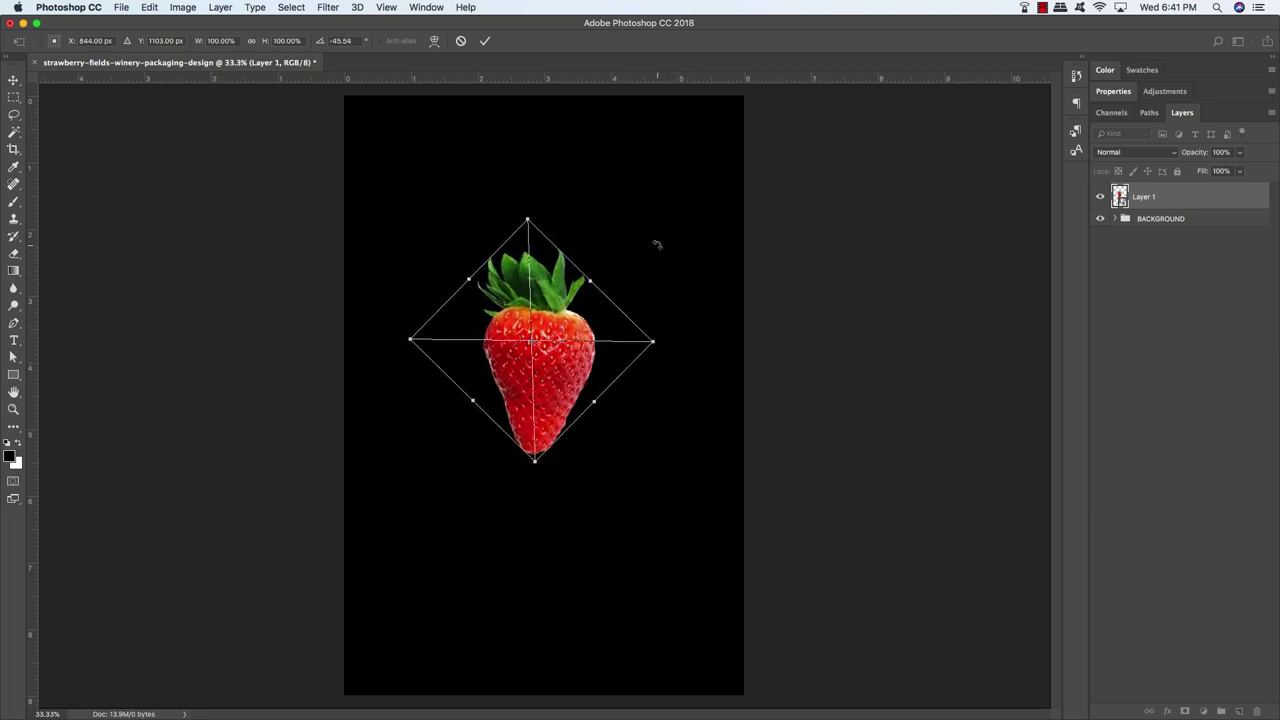
left_click_drag(576, 363, 584, 341)
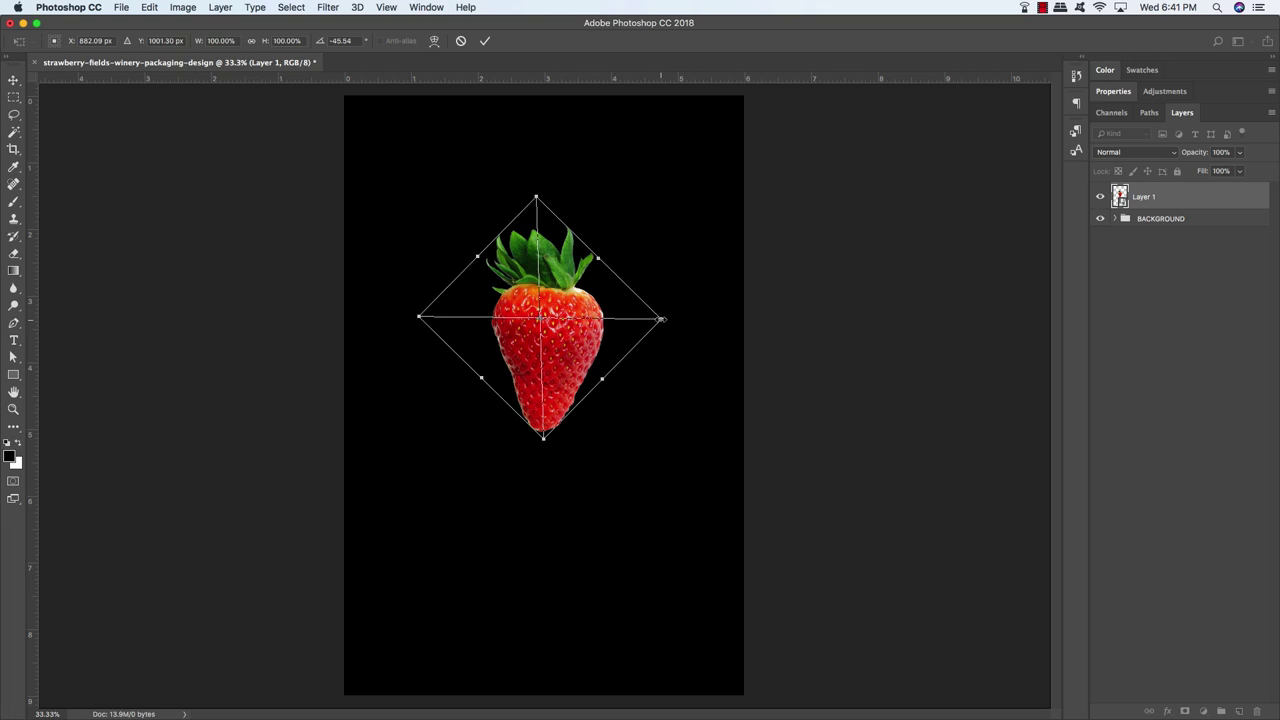
left_click_drag(661, 318, 670, 319)
key("Return")
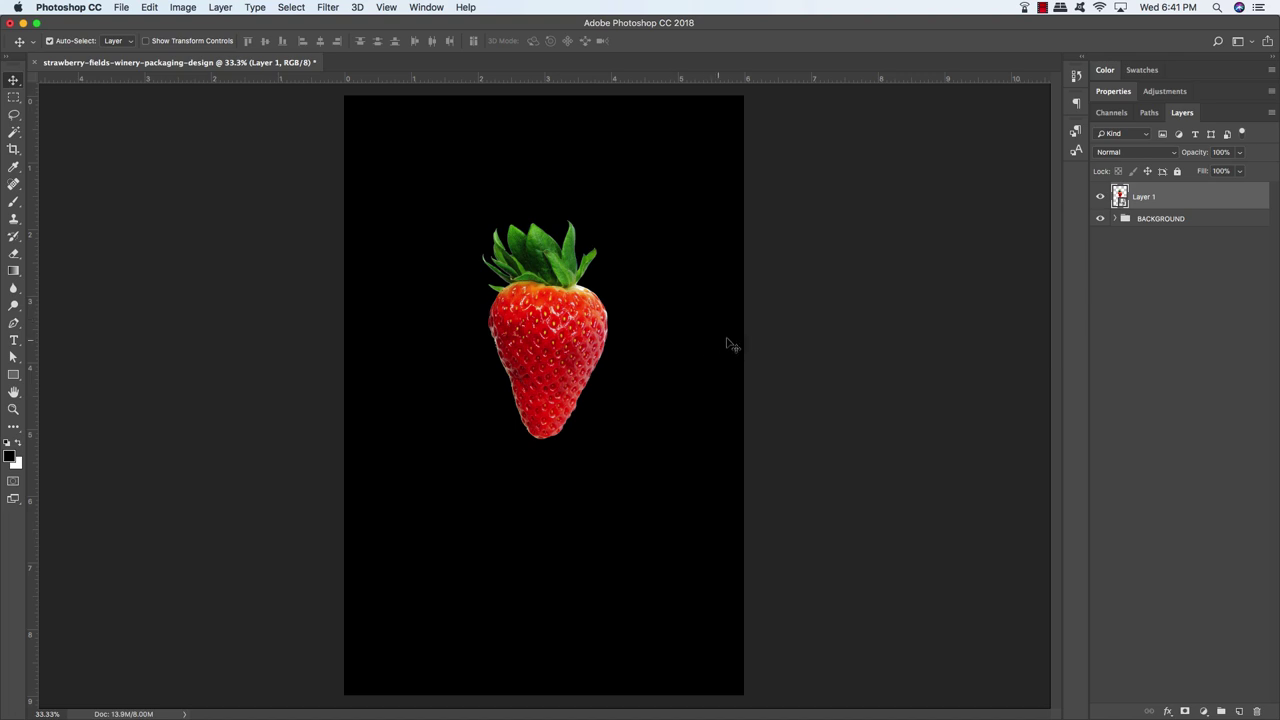
Float and enlarge the layer list beside the canvas, and rename the strawberry layer STRAWBERRY
left_click_drag(1185, 114, 786, 204)
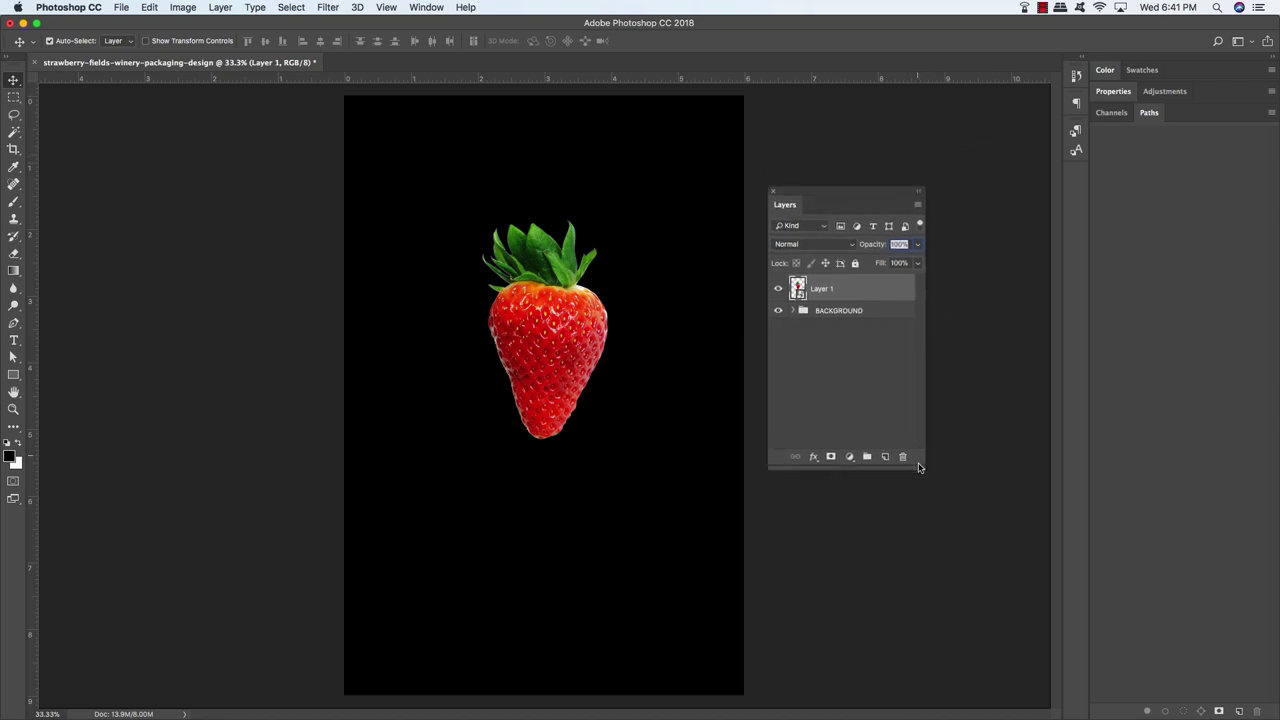
left_click_drag(922, 467, 929, 541)
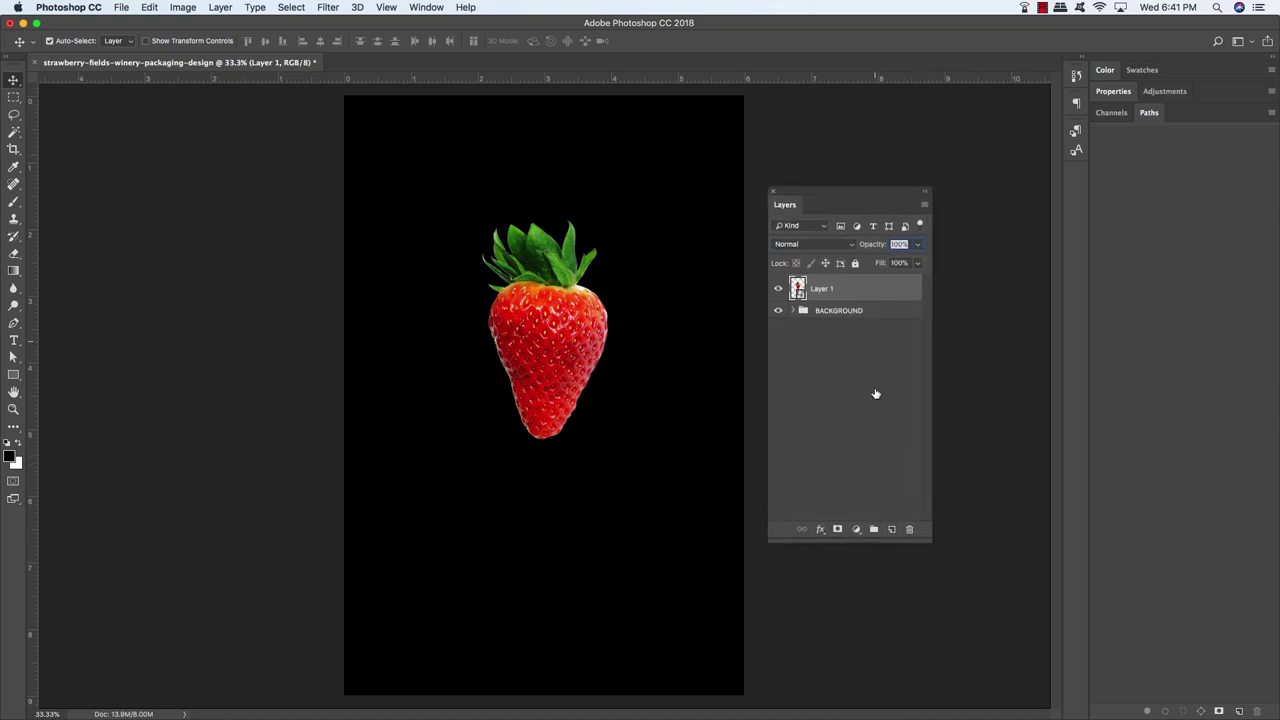
double_click(822, 288)
type("STRAWBERRY")
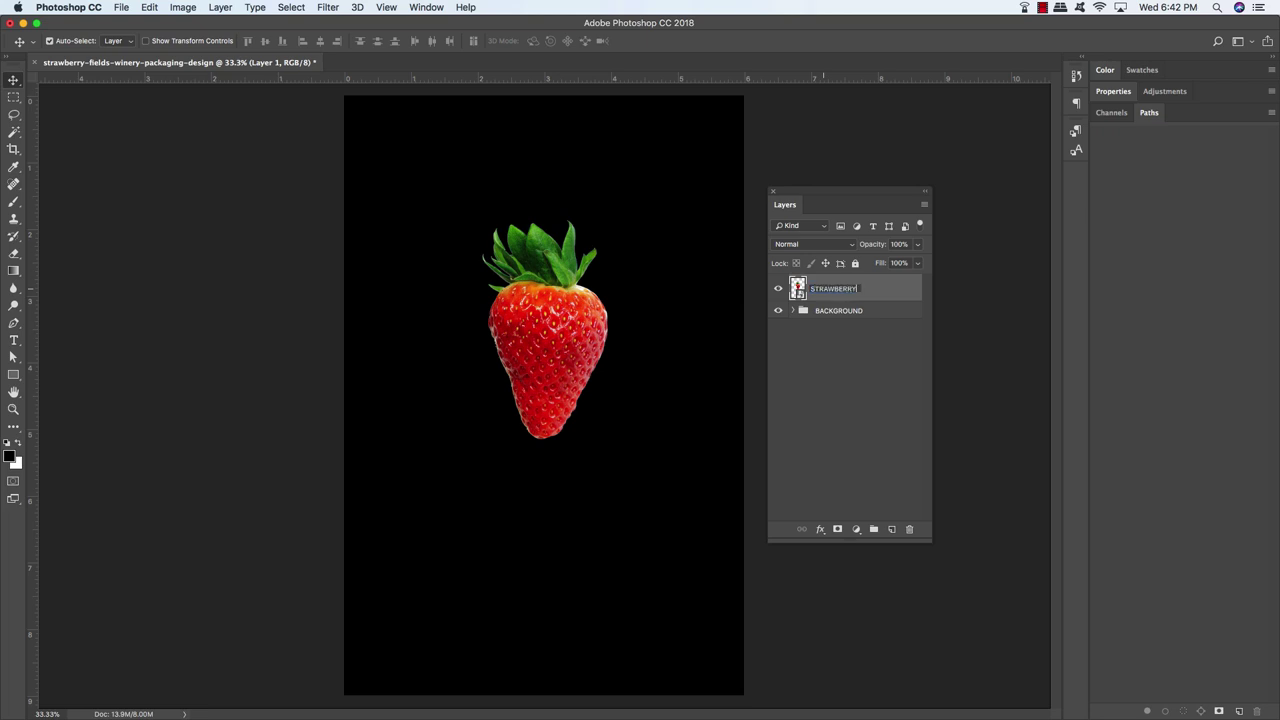
key("Return")
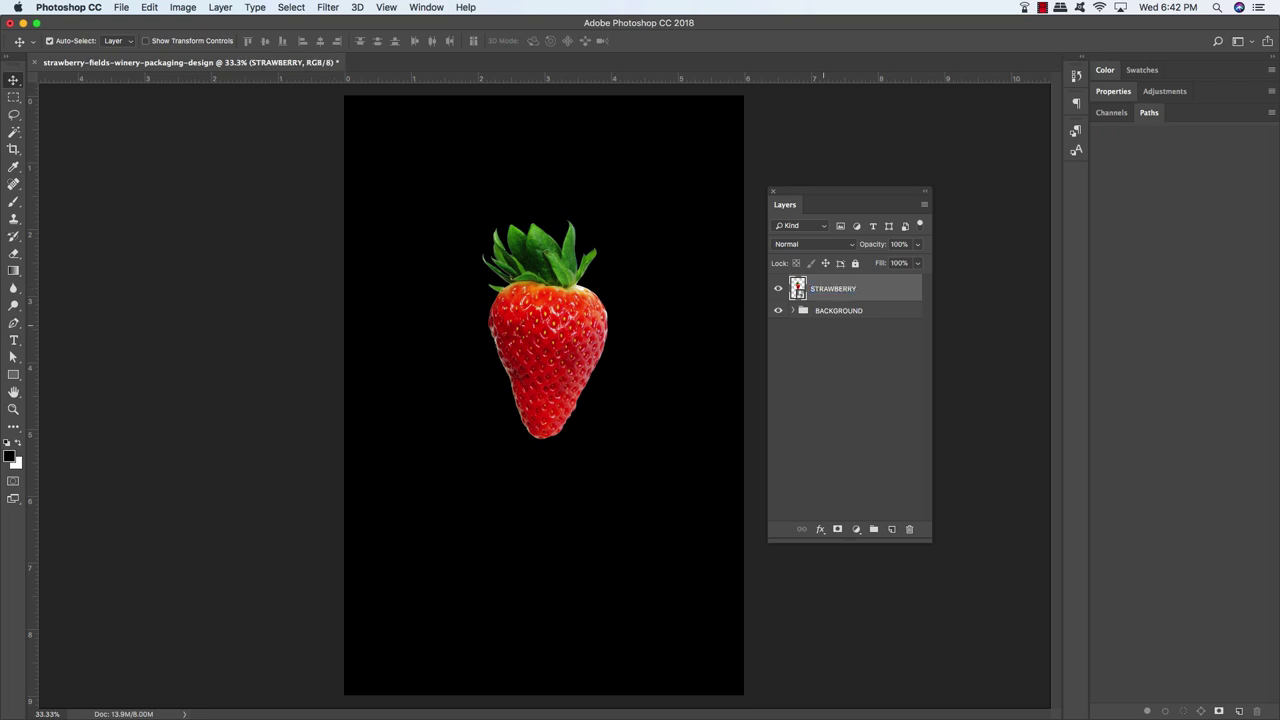
Add a Threshold adjustment clipped to the STRAWBERRY layer and set its level to 118
left_click(858, 530)
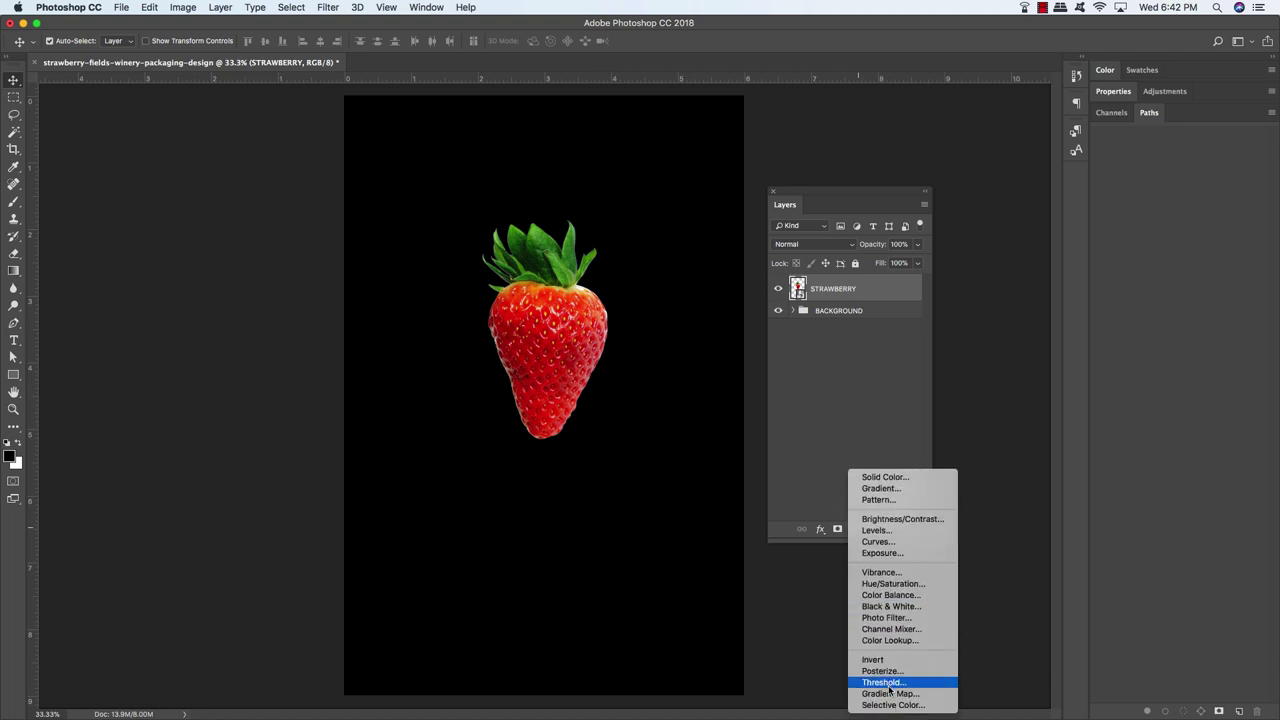
left_click(886, 682)
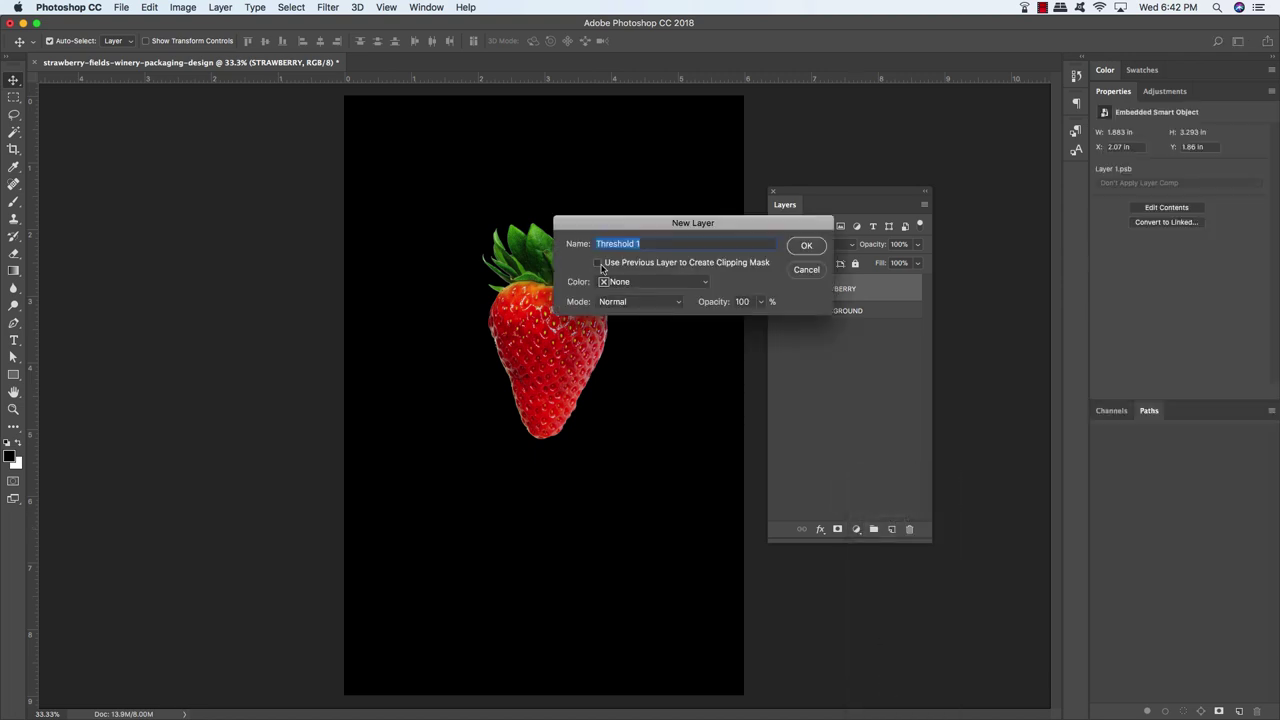
left_click(597, 263)
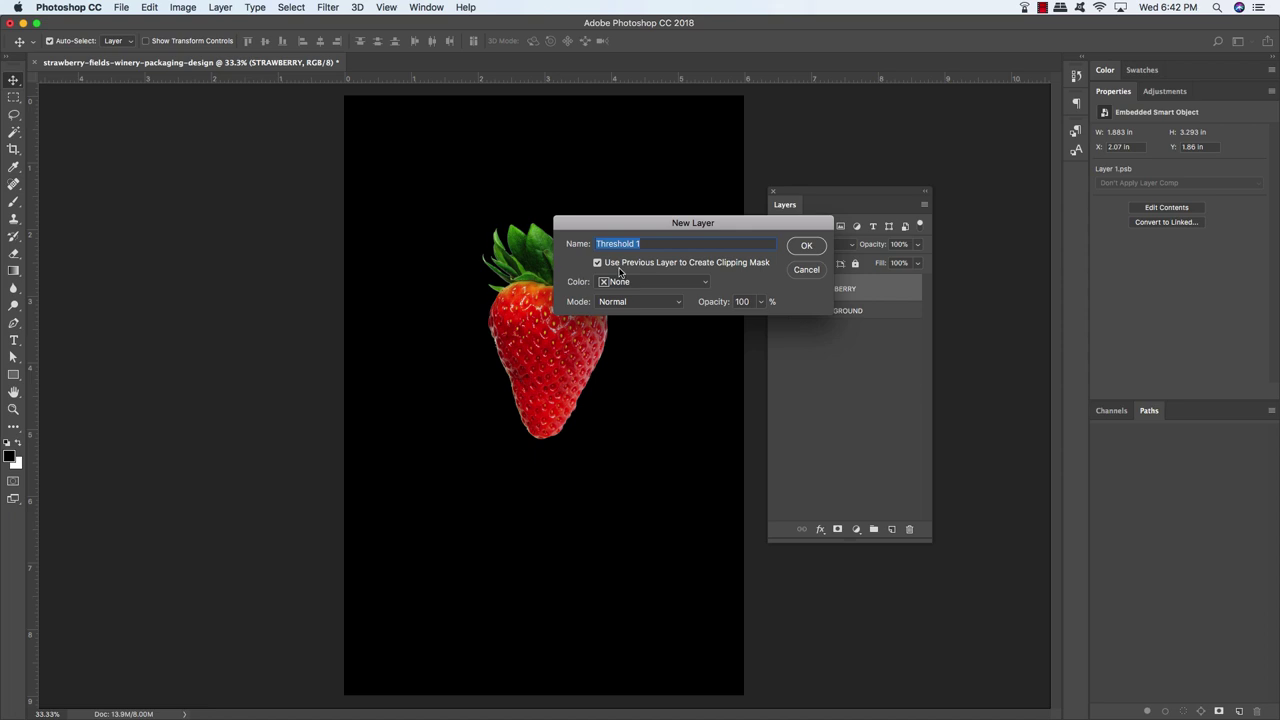
left_click(806, 247)
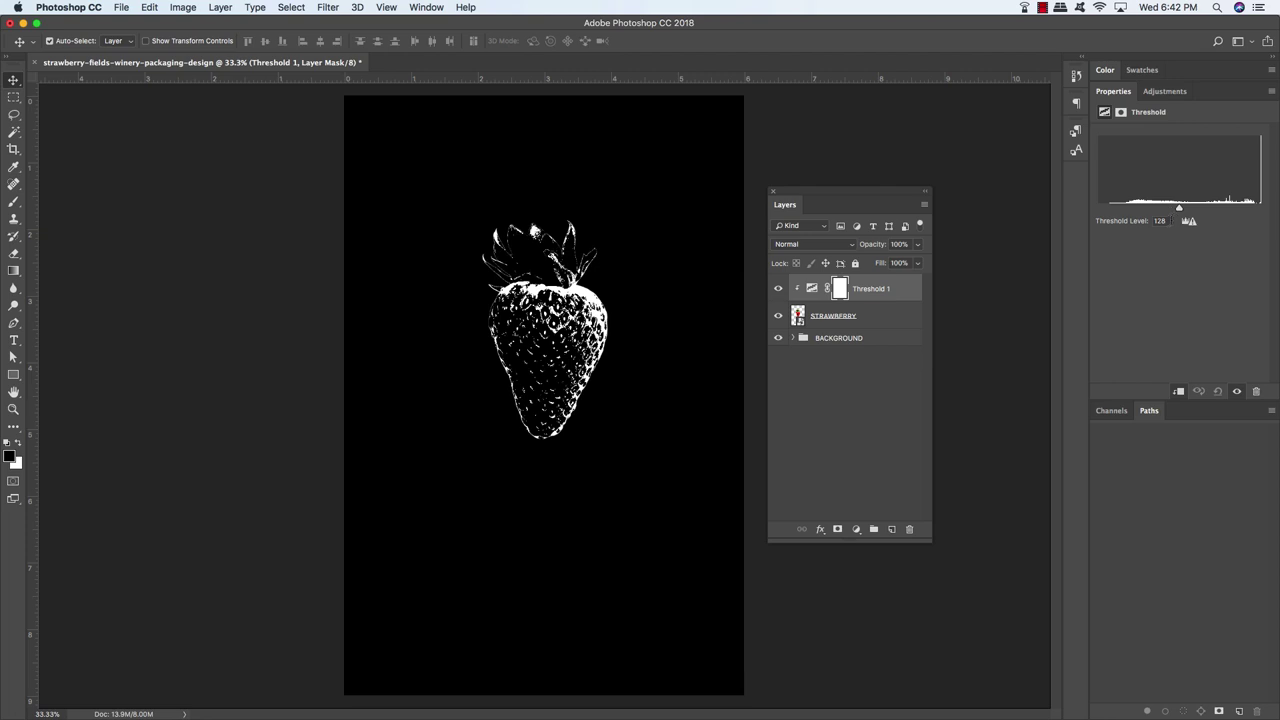
left_click_drag(1179, 211, 1172, 211)
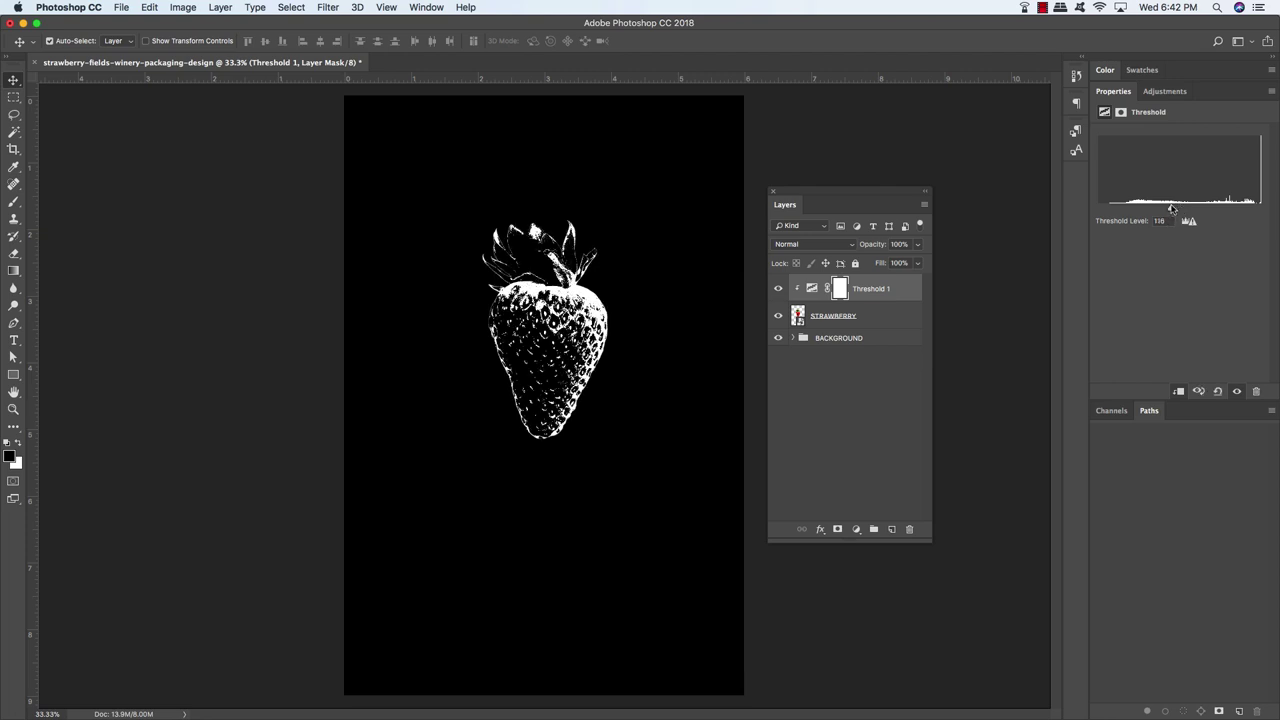
Add a clipped Levels adjustment between the STRAWBERRY layer and Threshold, with the white input level at 231
left_click(886, 322)
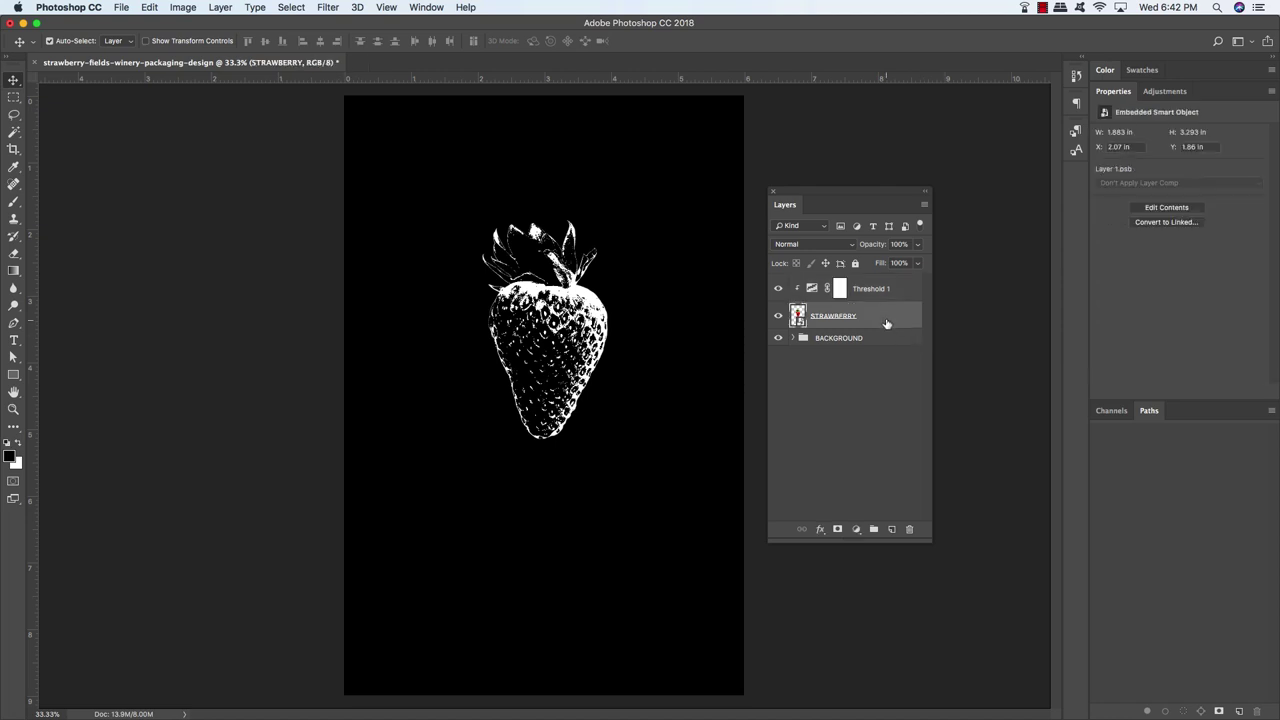
left_click(857, 530)
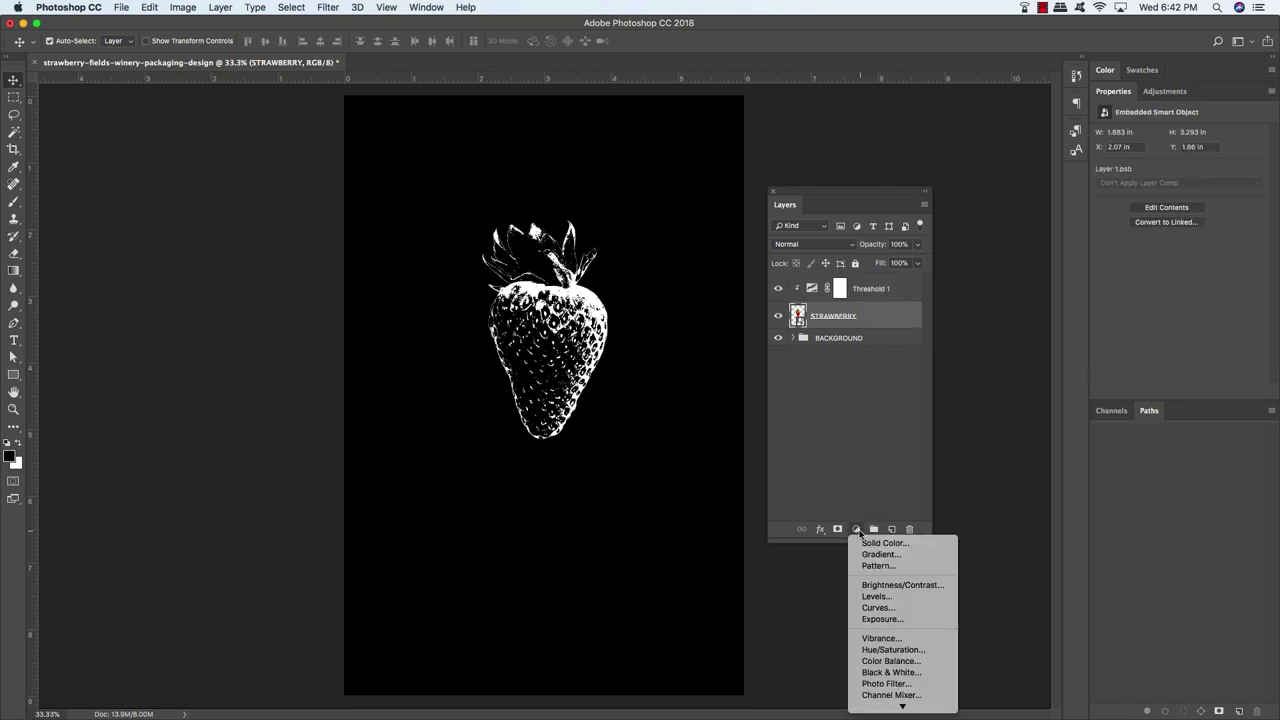
left_click(878, 597)
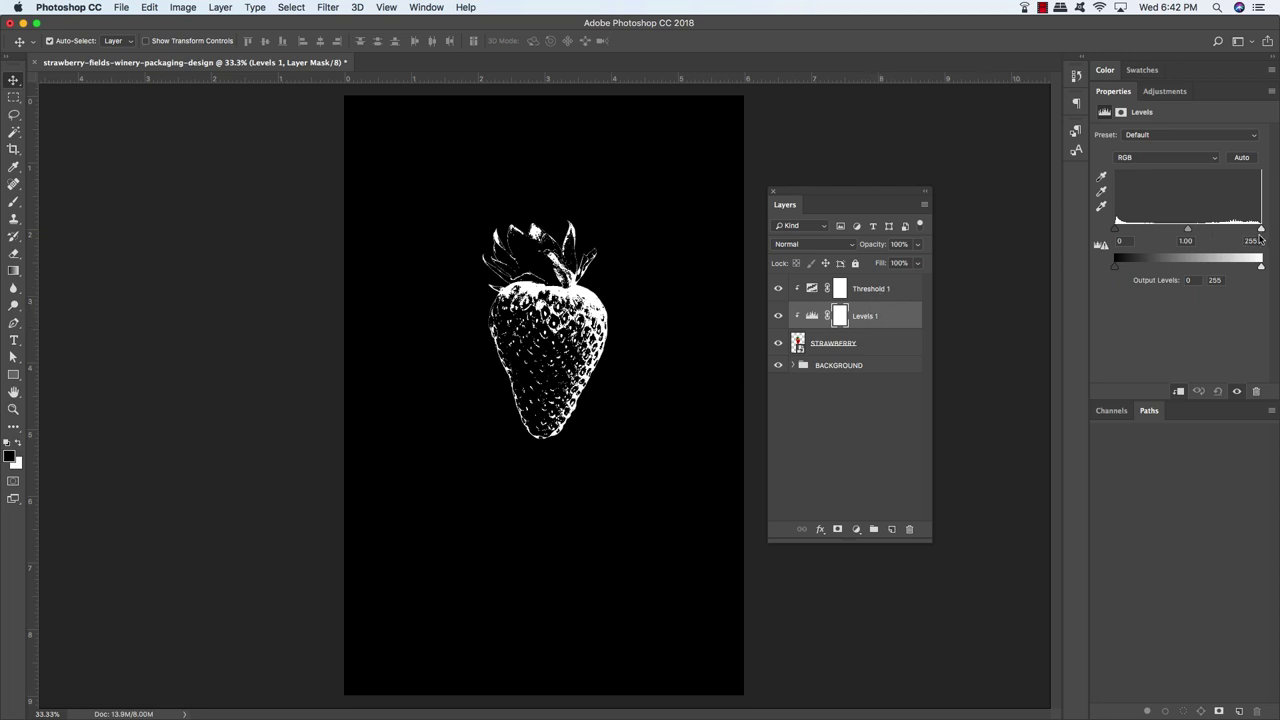
left_click_drag(1261, 230, 1247, 230)
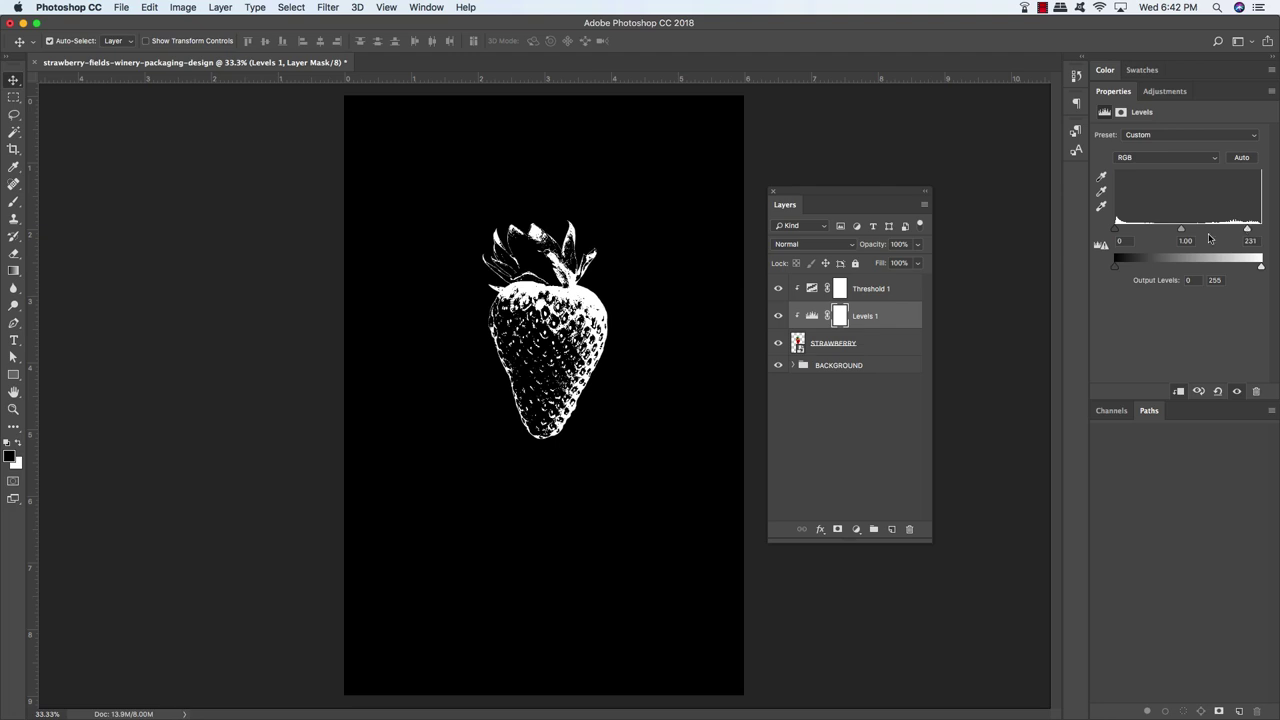
Compare the strawberry with the Levels adjustment hidden and shown
left_click(882, 346)
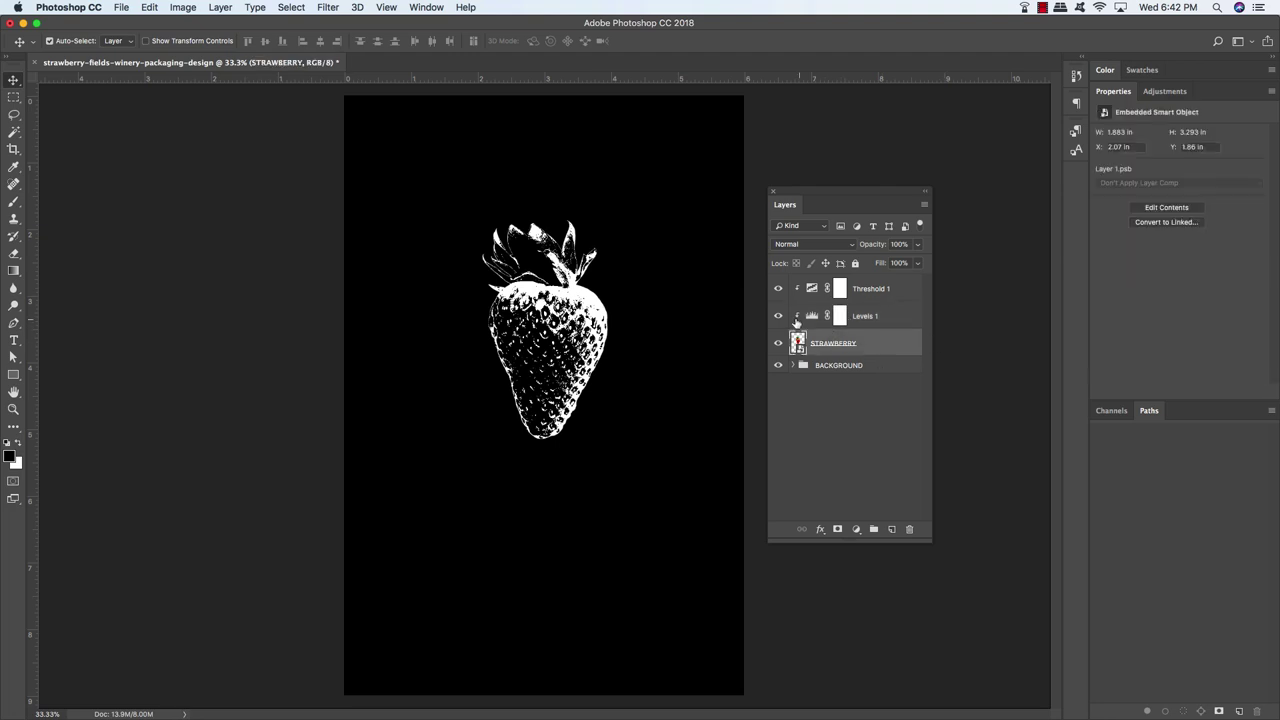
left_click(779, 316)
left_click(779, 316)
left_click(779, 316)
left_click(779, 316)
left_click(779, 316)
left_click(779, 316)
left_click(779, 316)
left_click(779, 316)
Add a Gradient Map adjustment clipped to the STRAWBERRY layer and raise it above the Threshold adjustment
left_click(856, 529)
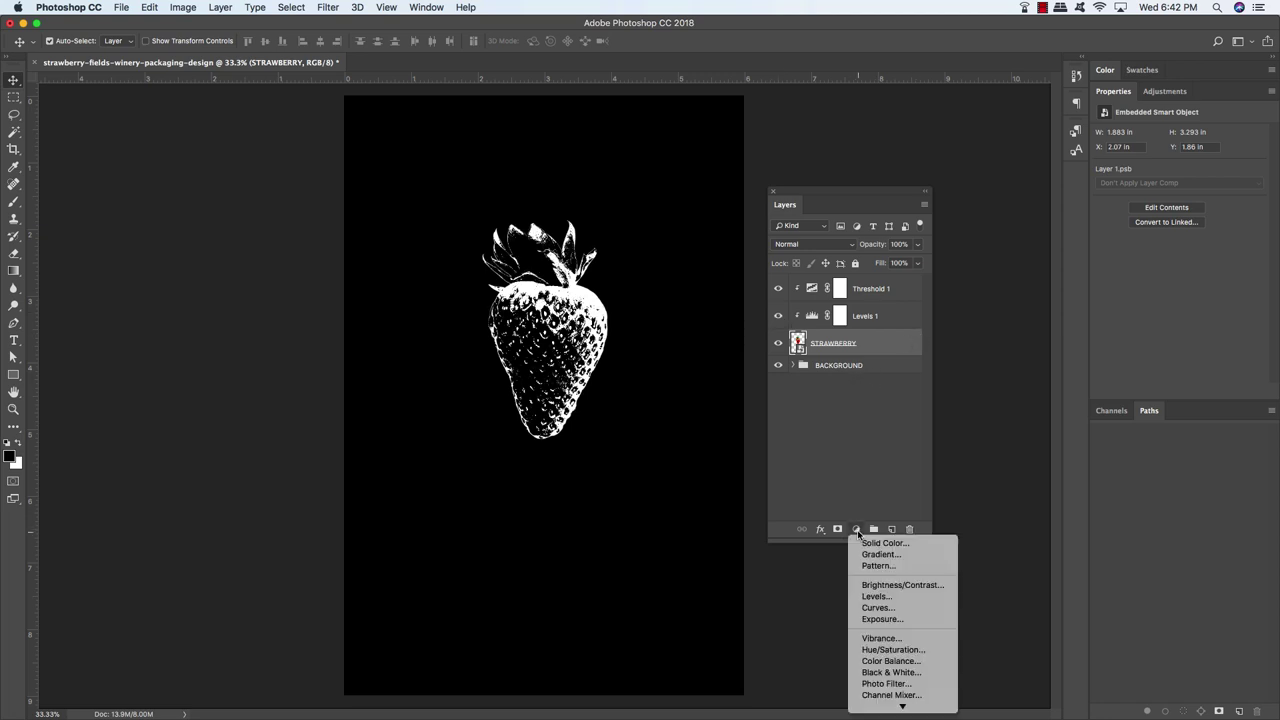
mouse_move(887, 716)
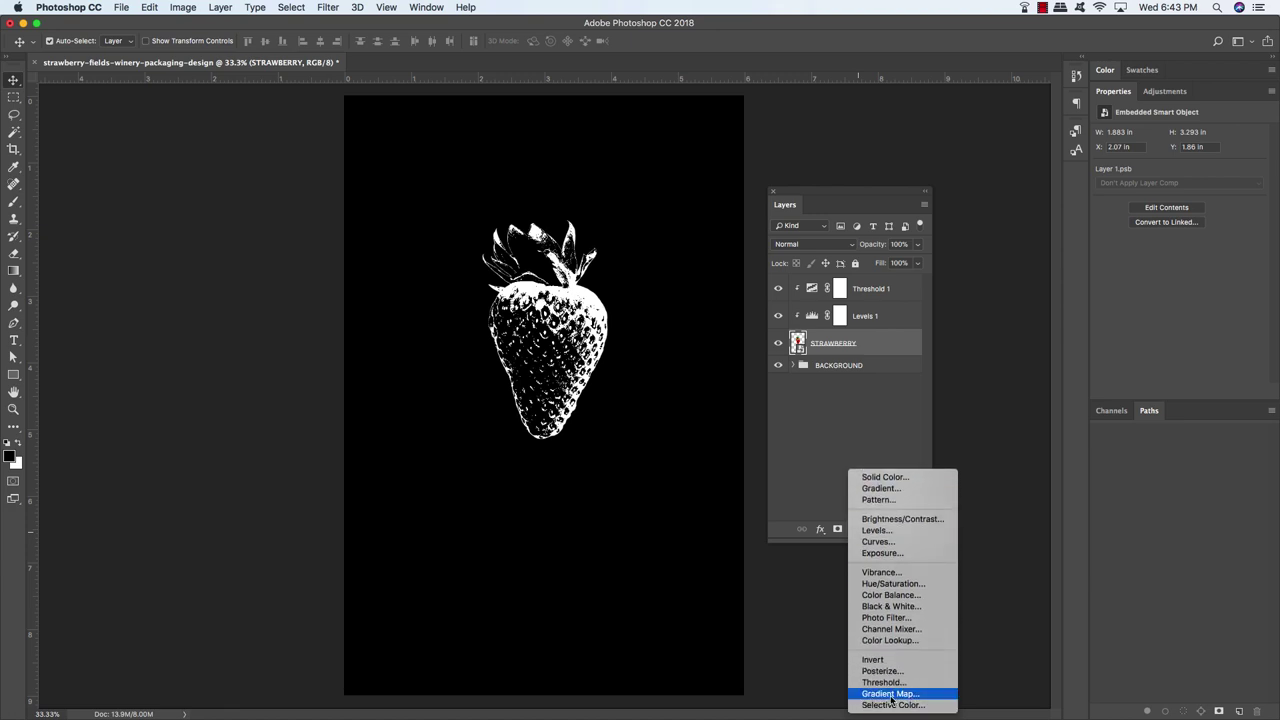
left_click(890, 694)
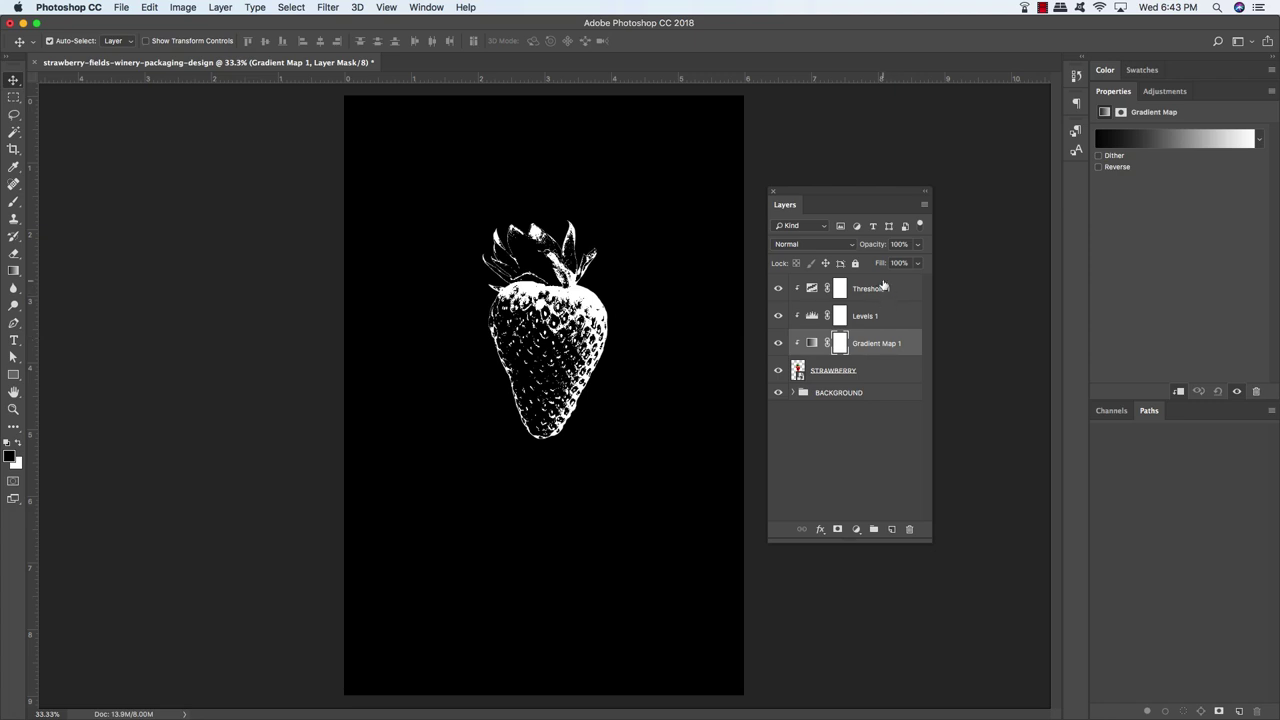
key("super+bracketright")
key("super+bracketright")
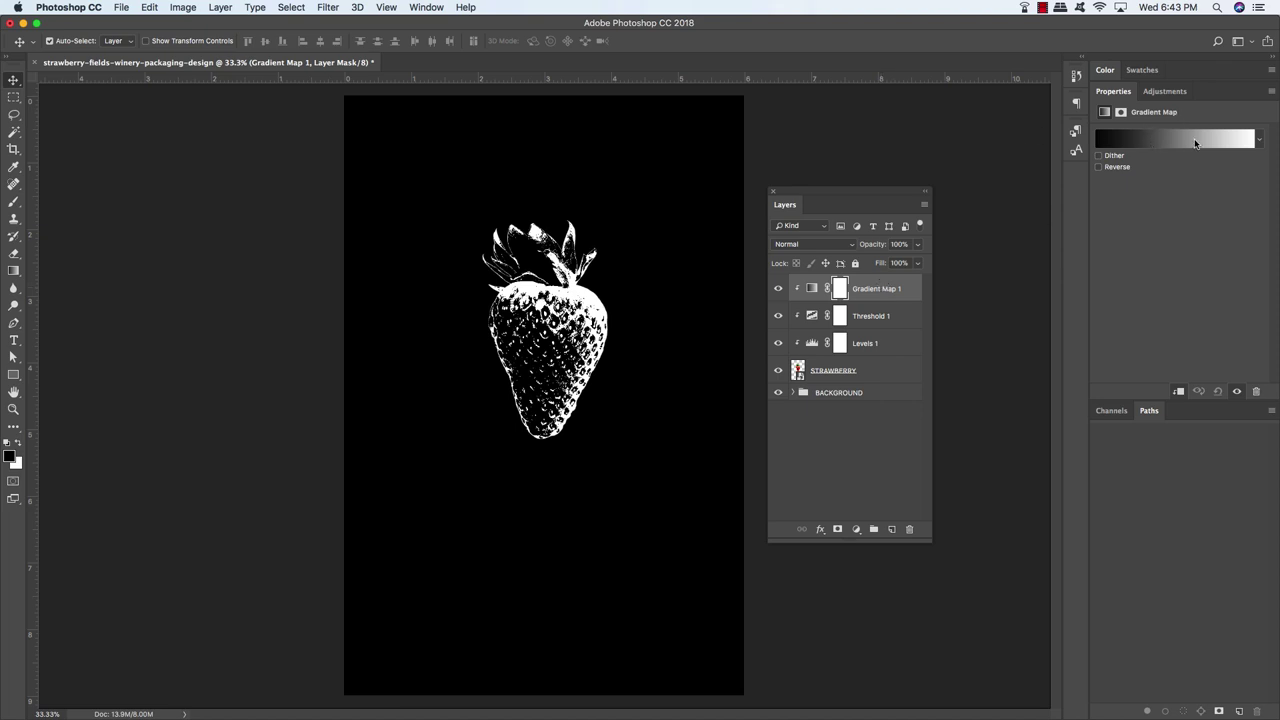
Change the white end stop of the Gradient Map's gradient to the red FA4B4C
left_click(1186, 142)
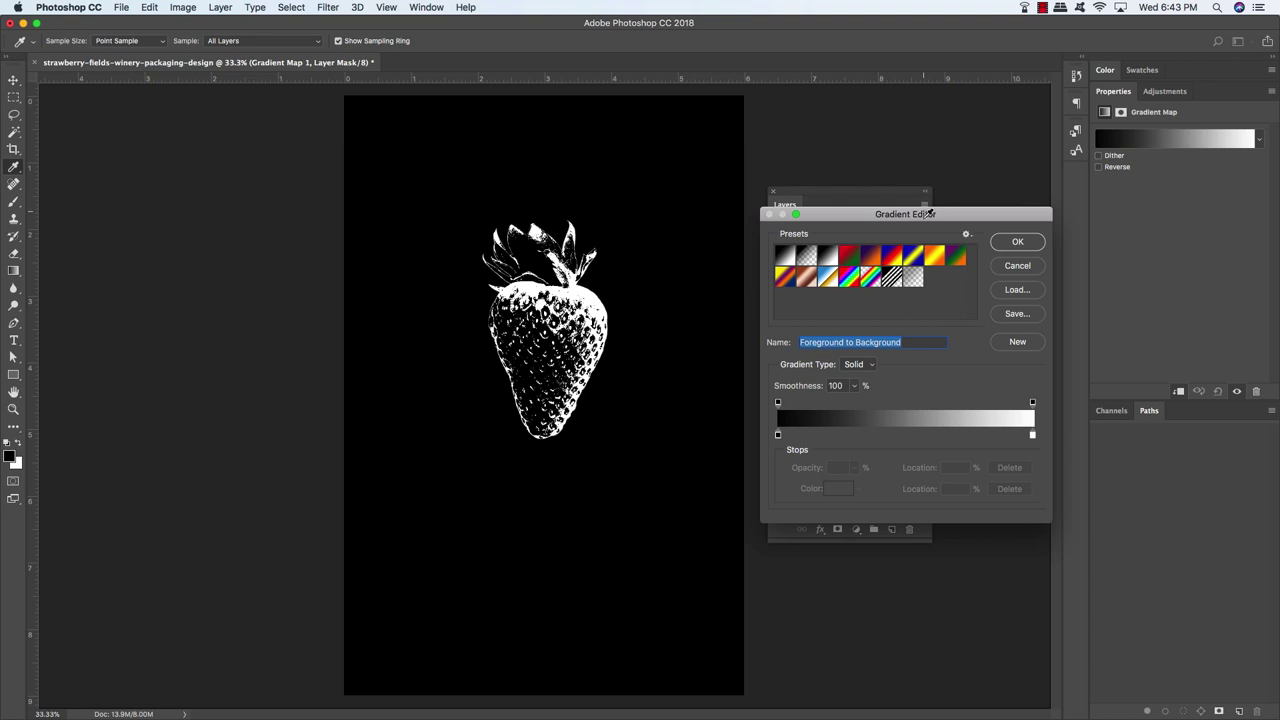
left_click_drag(931, 208, 830, 160)
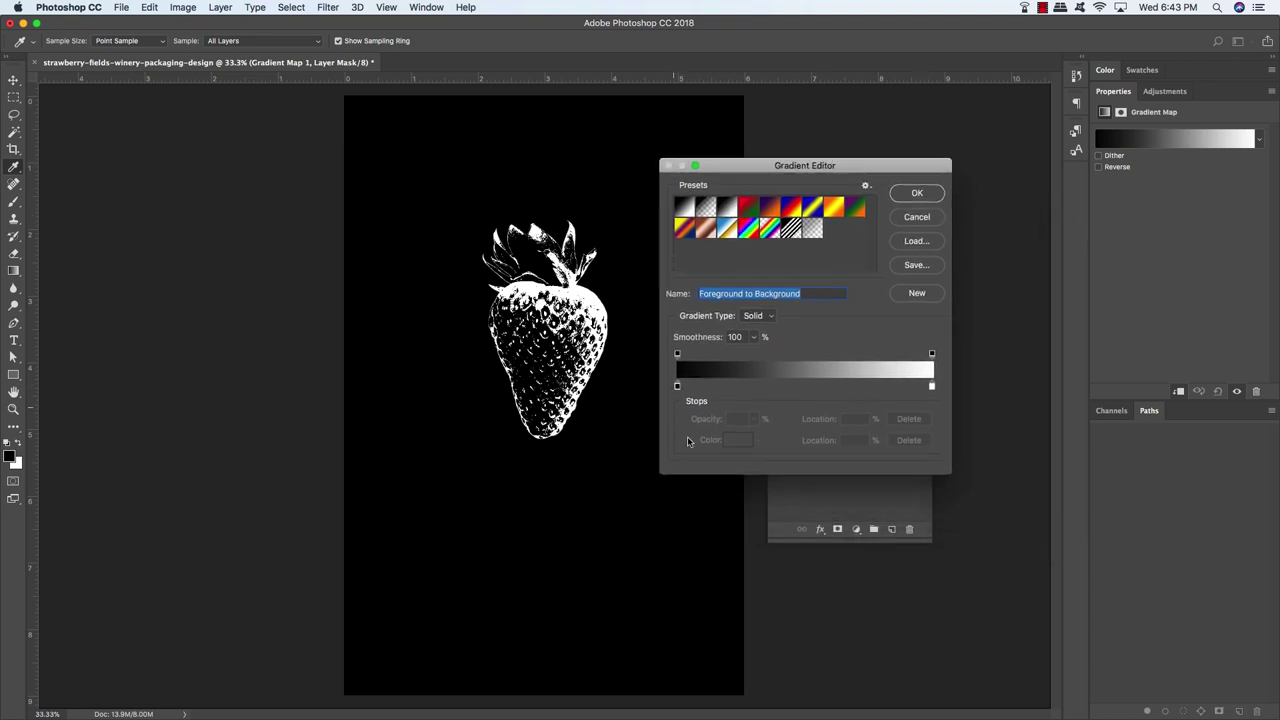
left_click(931, 388)
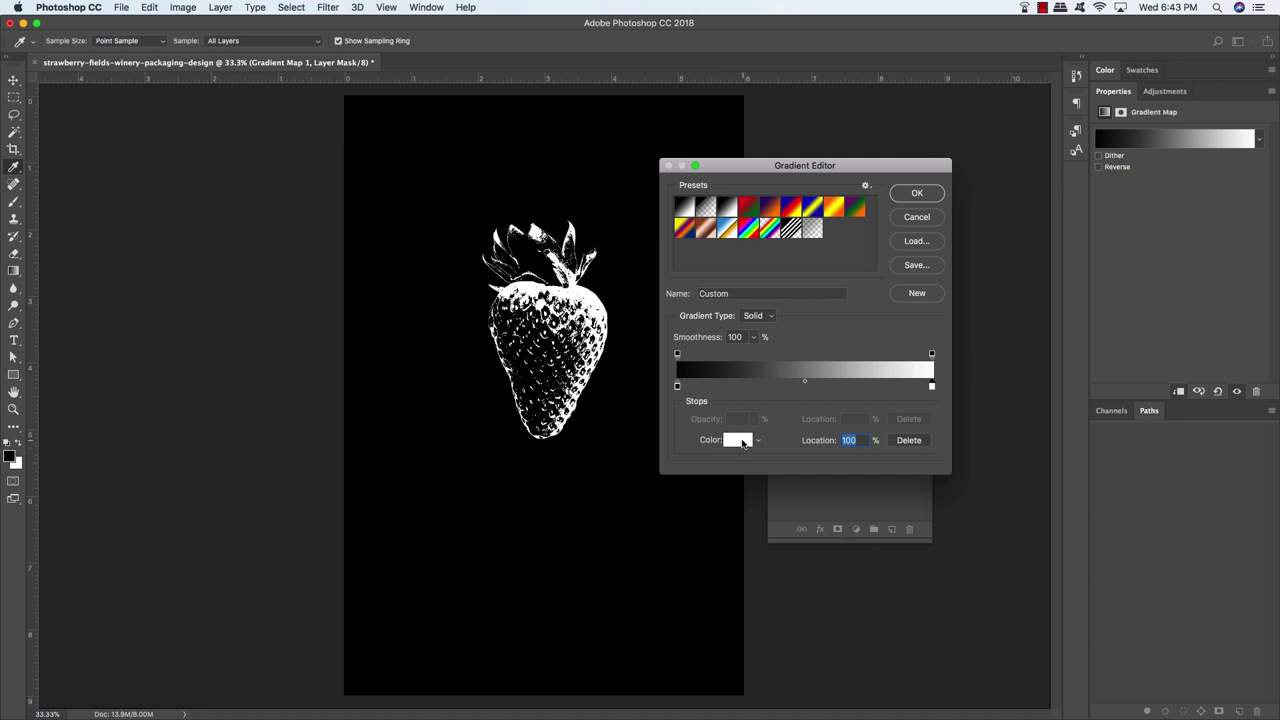
left_click(742, 443)
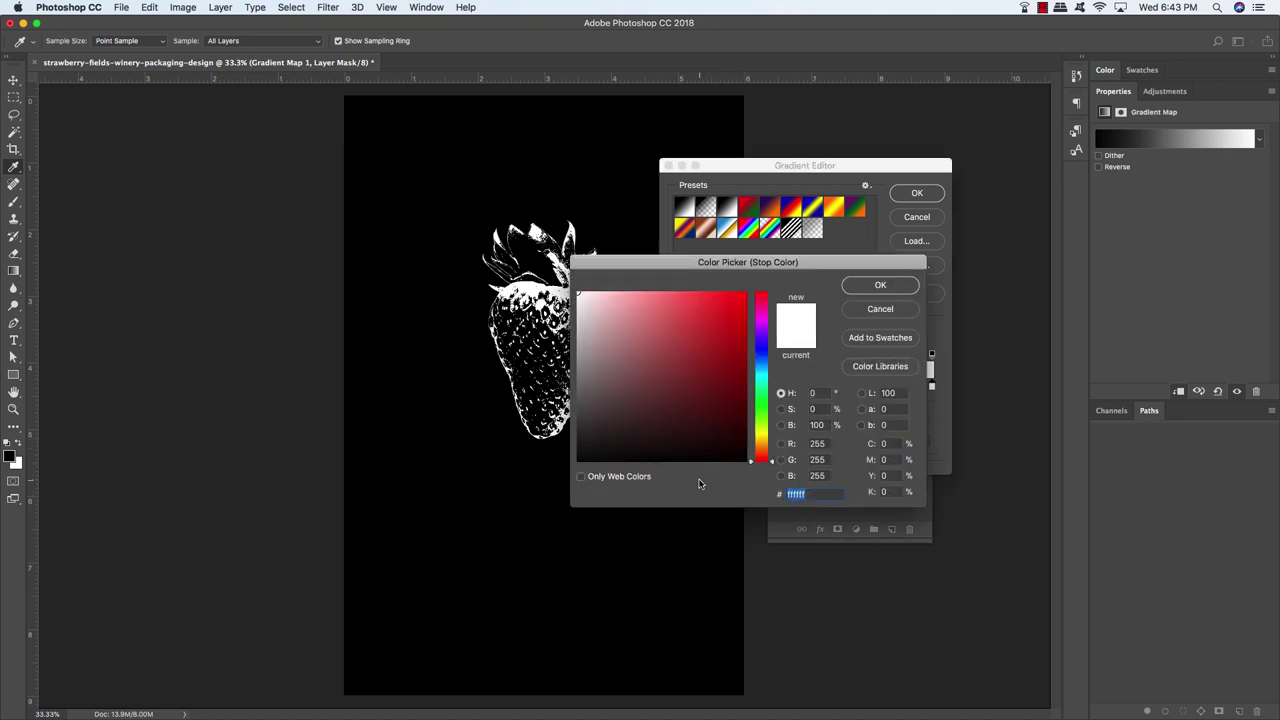
type("F")
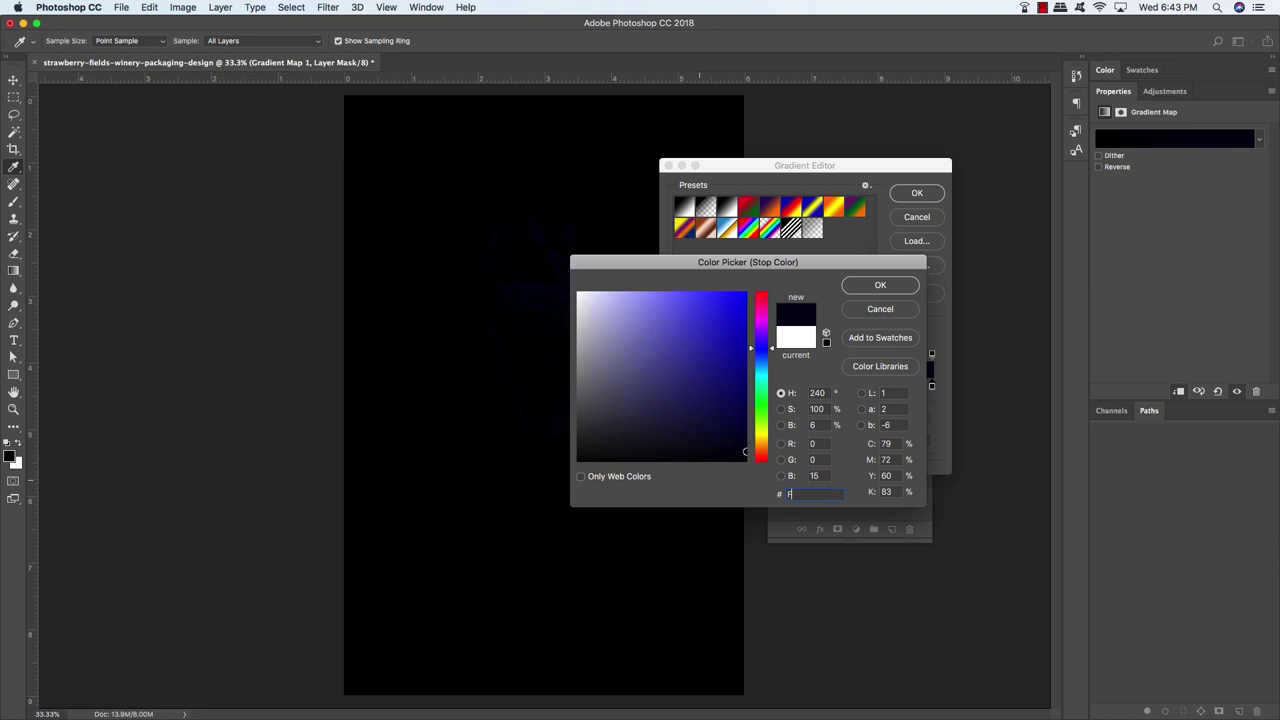
type("a4B4C")
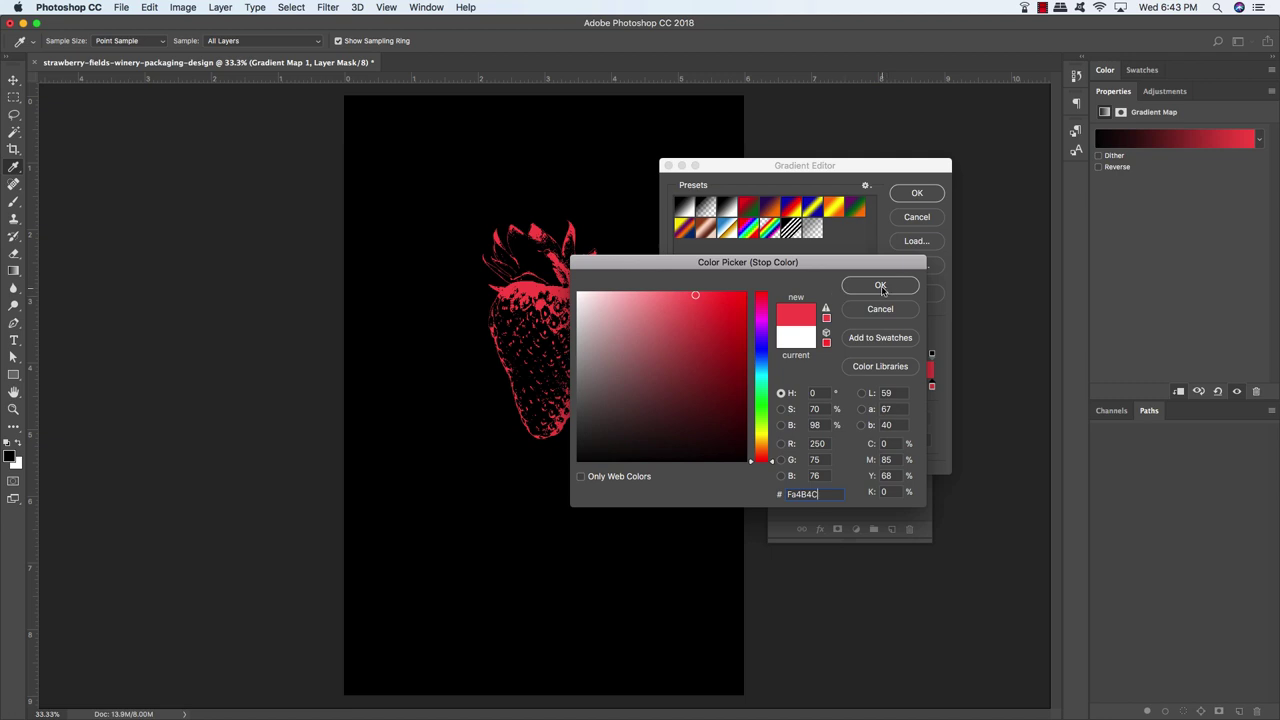
left_click(880, 287)
left_click(917, 194)
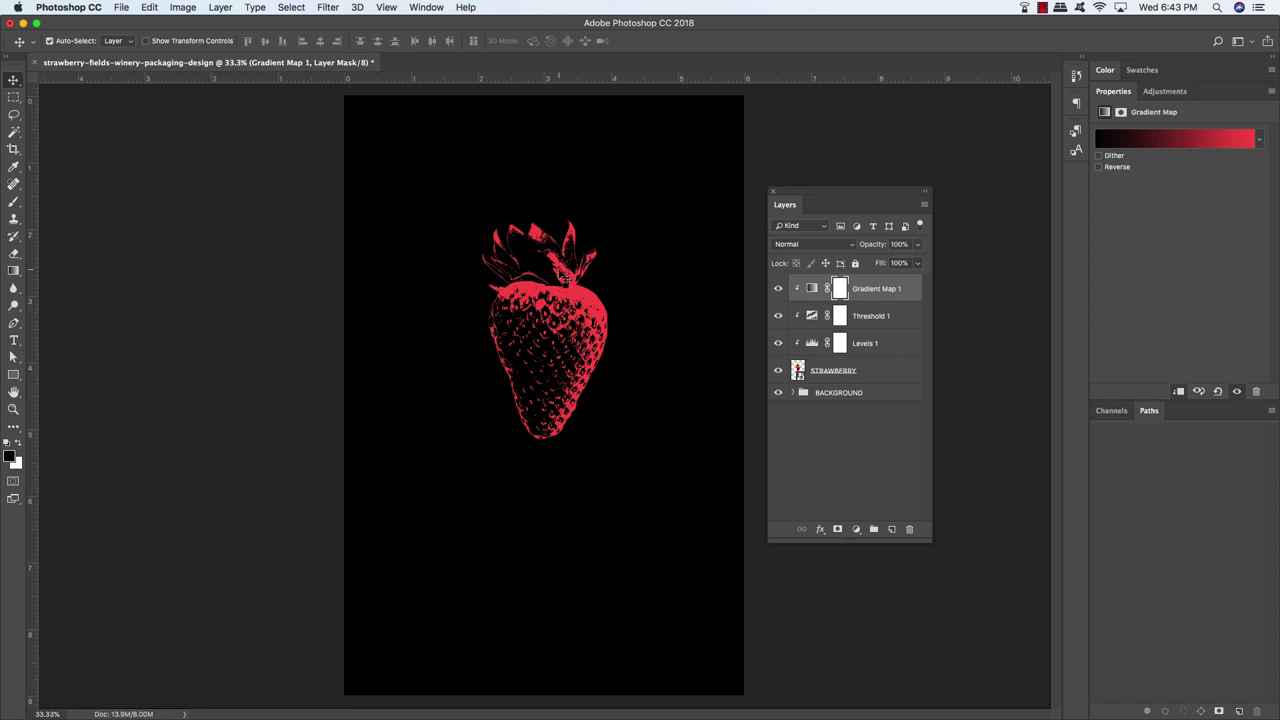
Group the strawberry layer with its three clipped adjustments and name the group STRAWBERRY
double_click(833, 371)
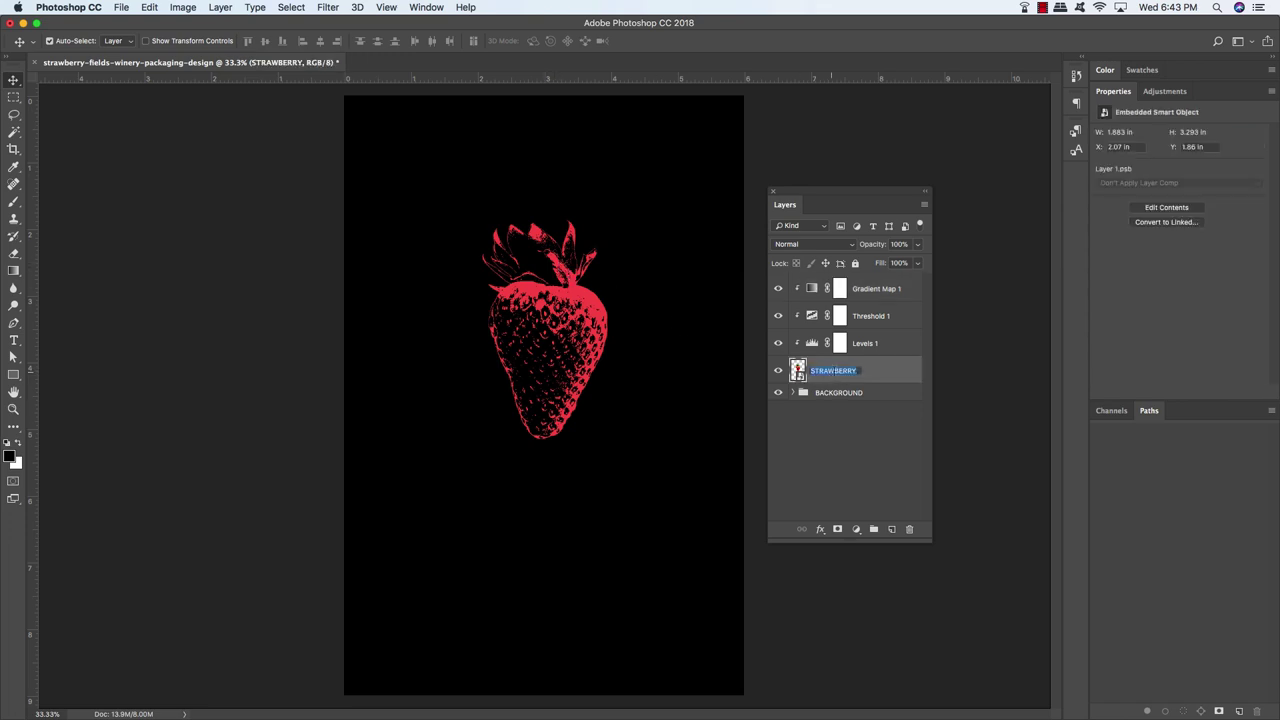
key("super+c")
key("Return")
left_click(893, 291, "shift")
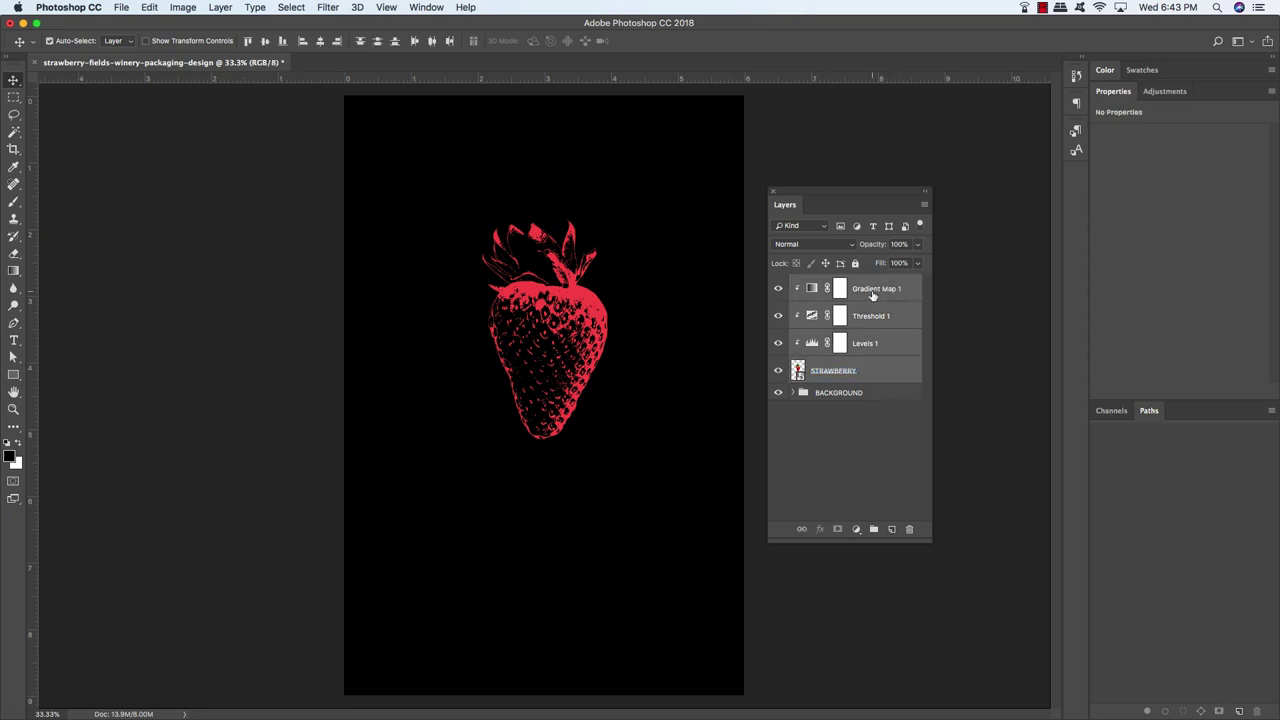
key("super+g")
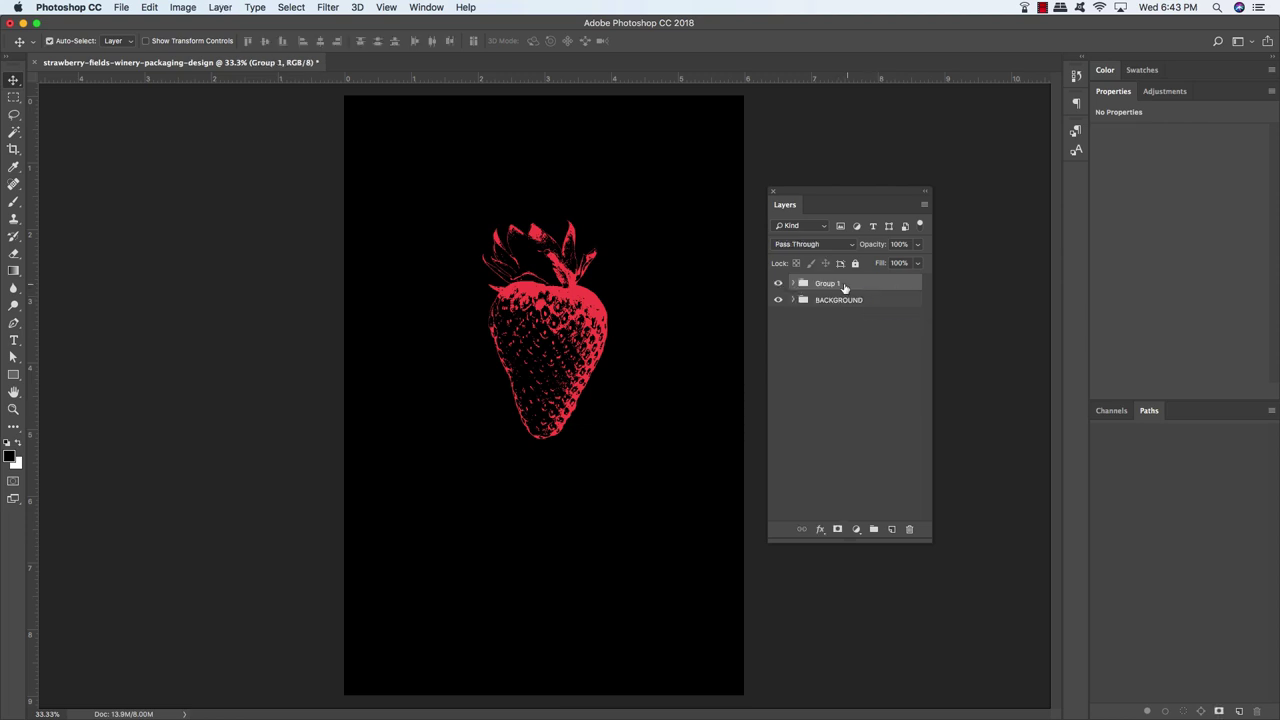
double_click(828, 283)
type("STRAWBERRY")
left_click(911, 290)
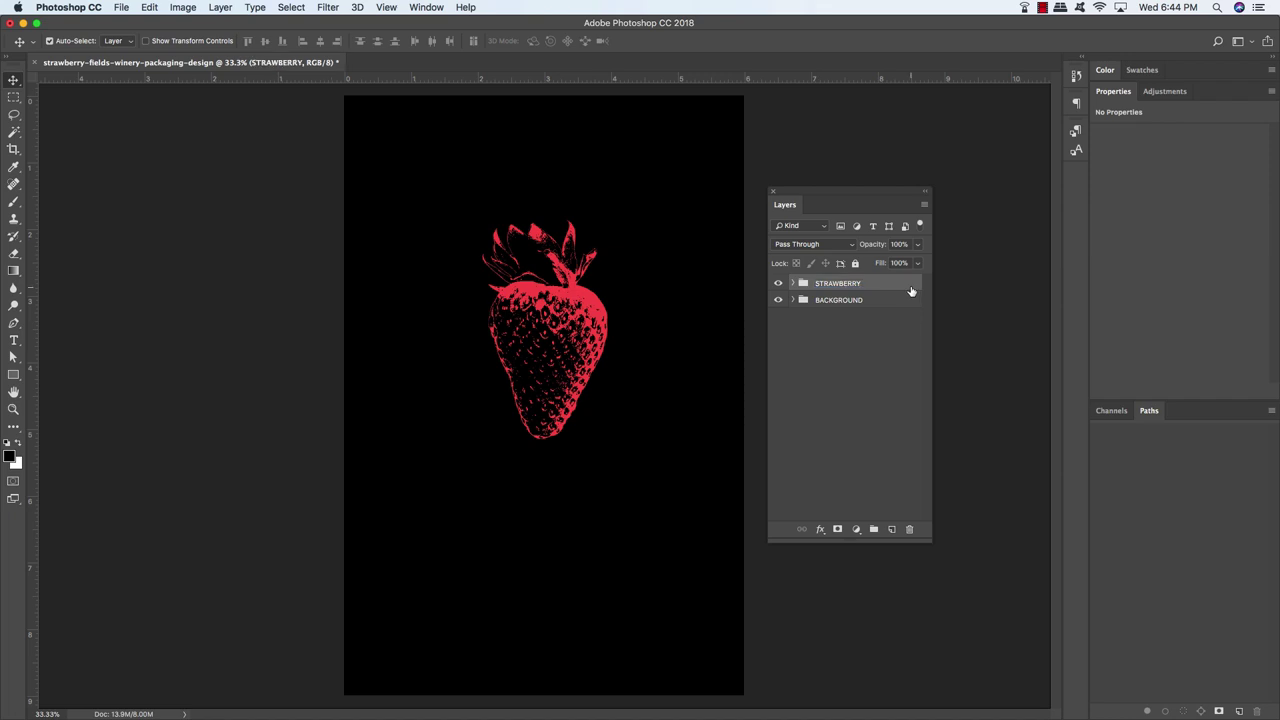
left_click(874, 302)
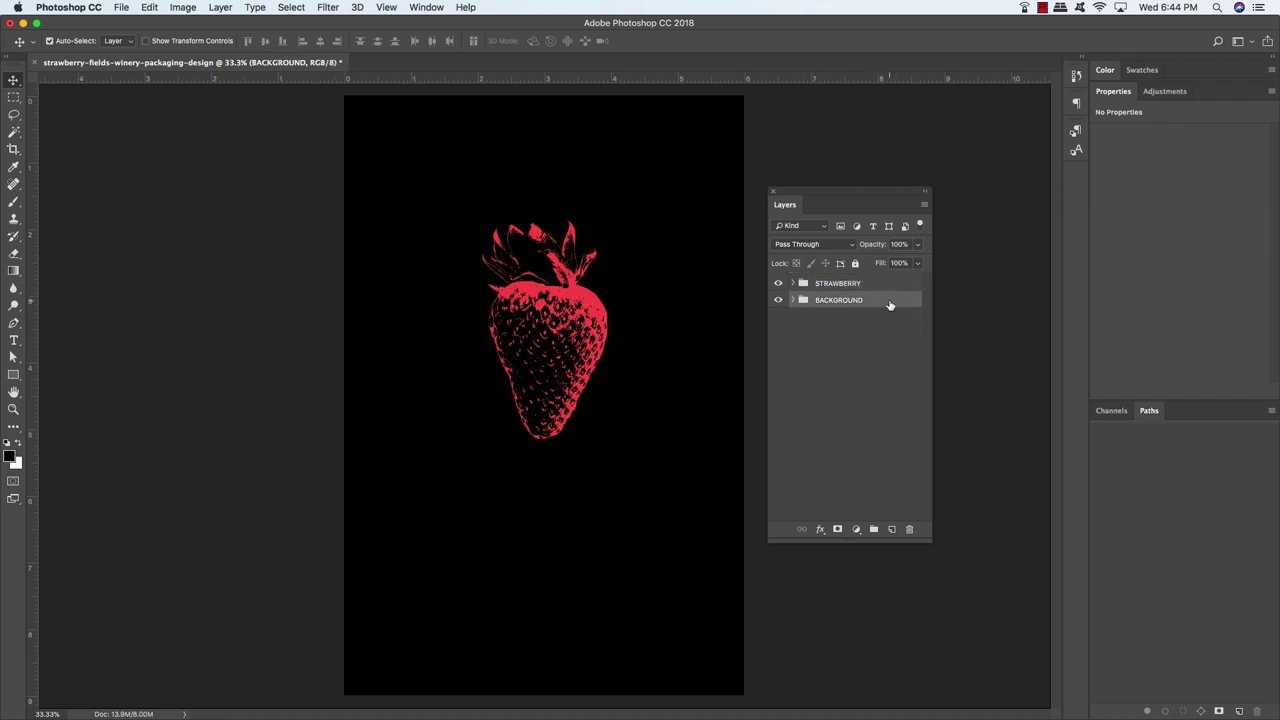
Add a text layer with the letter S between the STRAWBERRY and BACKGROUND groups
left_click(892, 529)
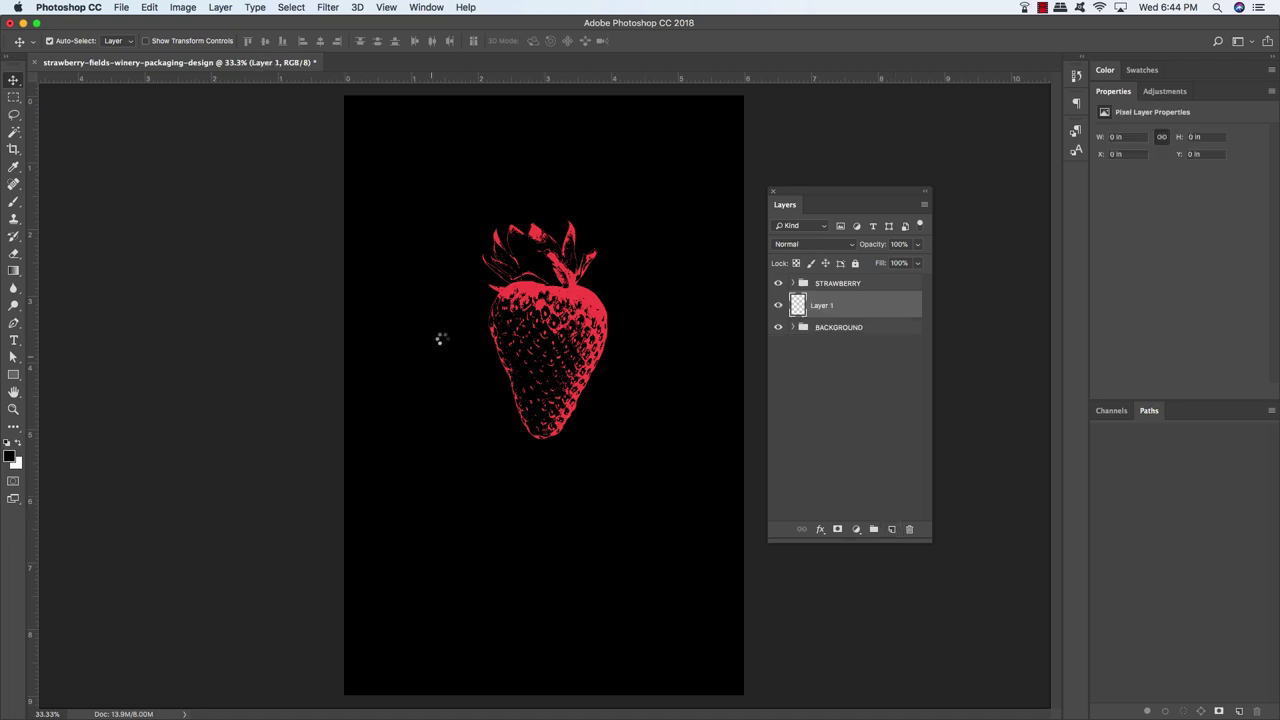
key("t")
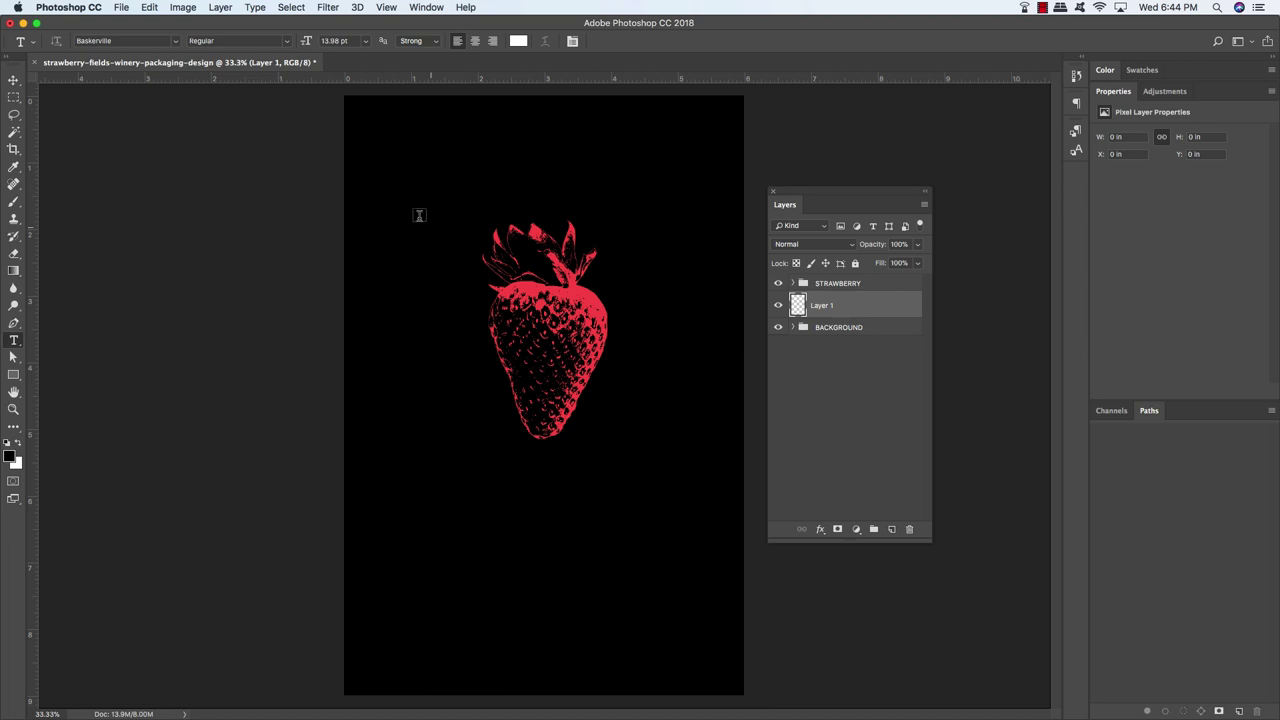
left_click(424, 224)
type("S")
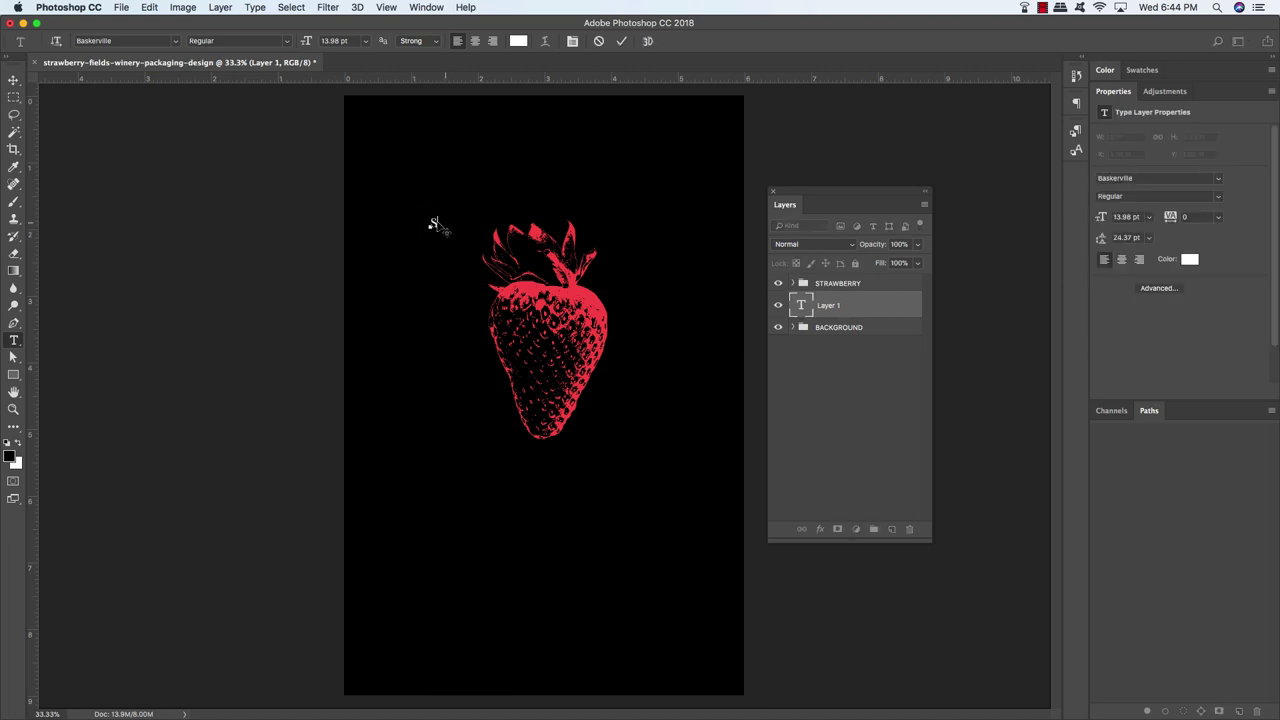
Set the letter S in Brother 1816 ExtraBold at 395.64 pt
left_click(428, 8)
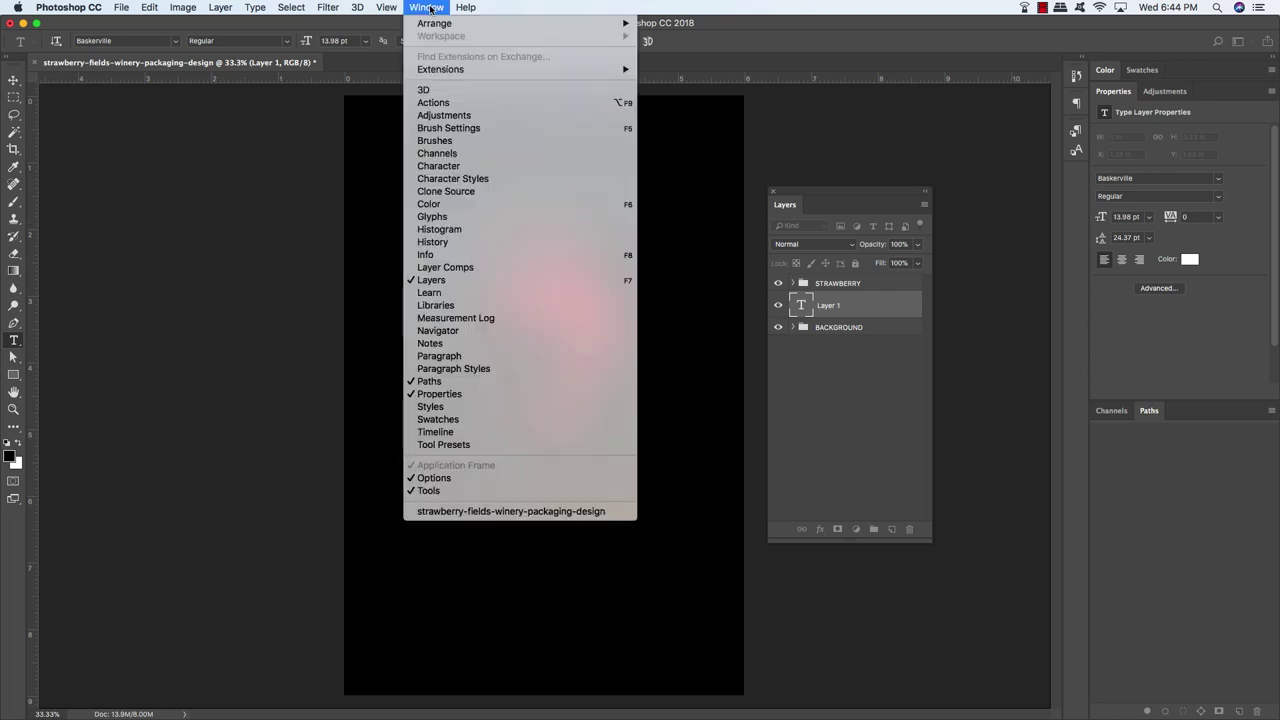
left_click(432, 170)
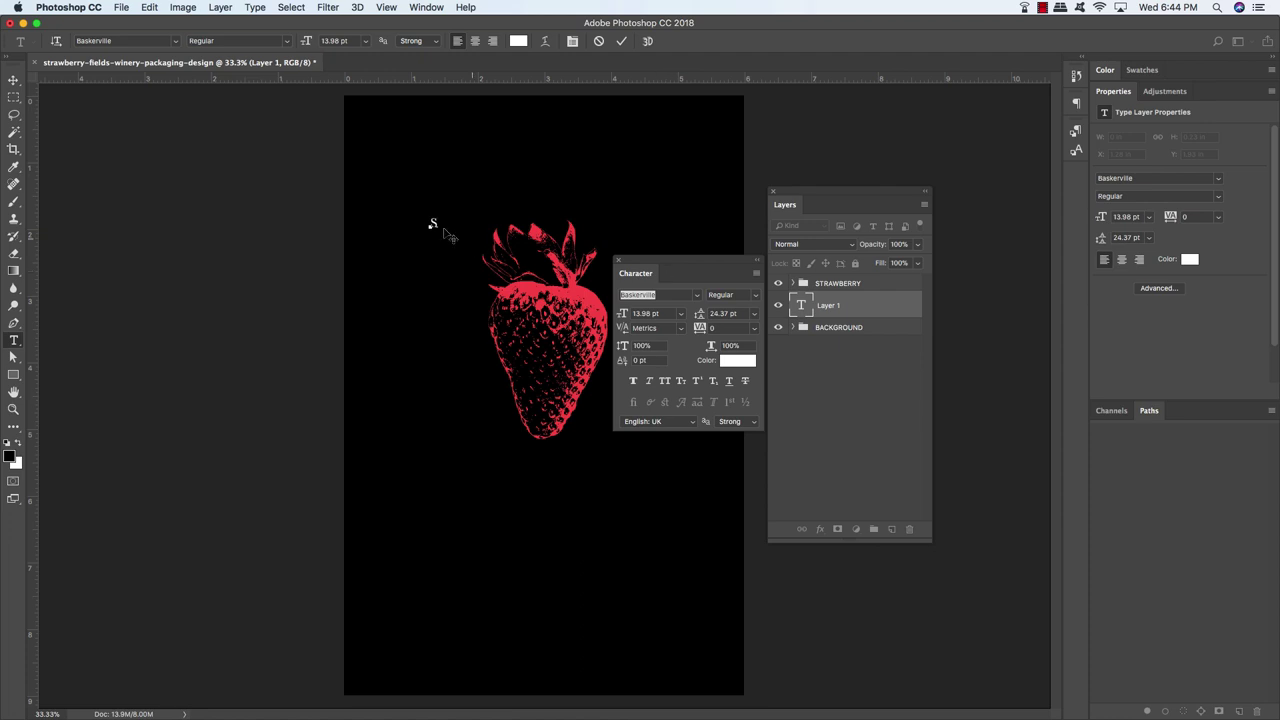
double_click(433, 222)
left_click(669, 295)
type("brother")
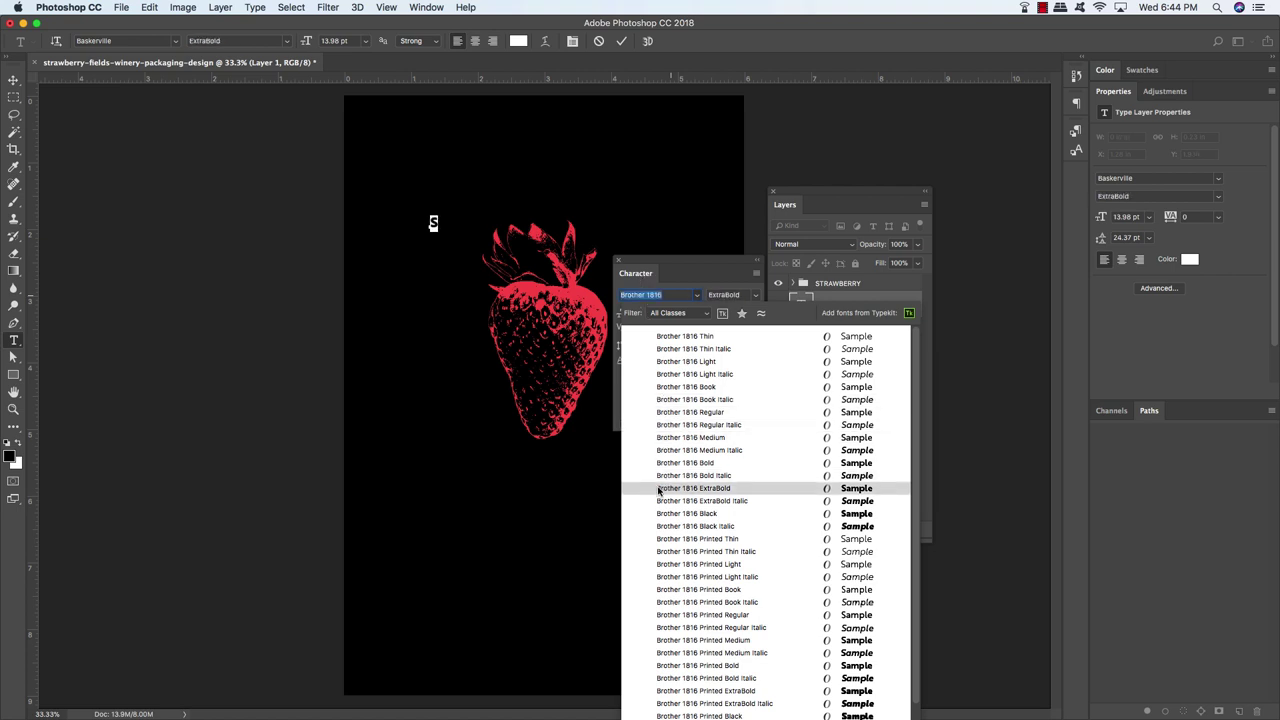
left_click(726, 489)
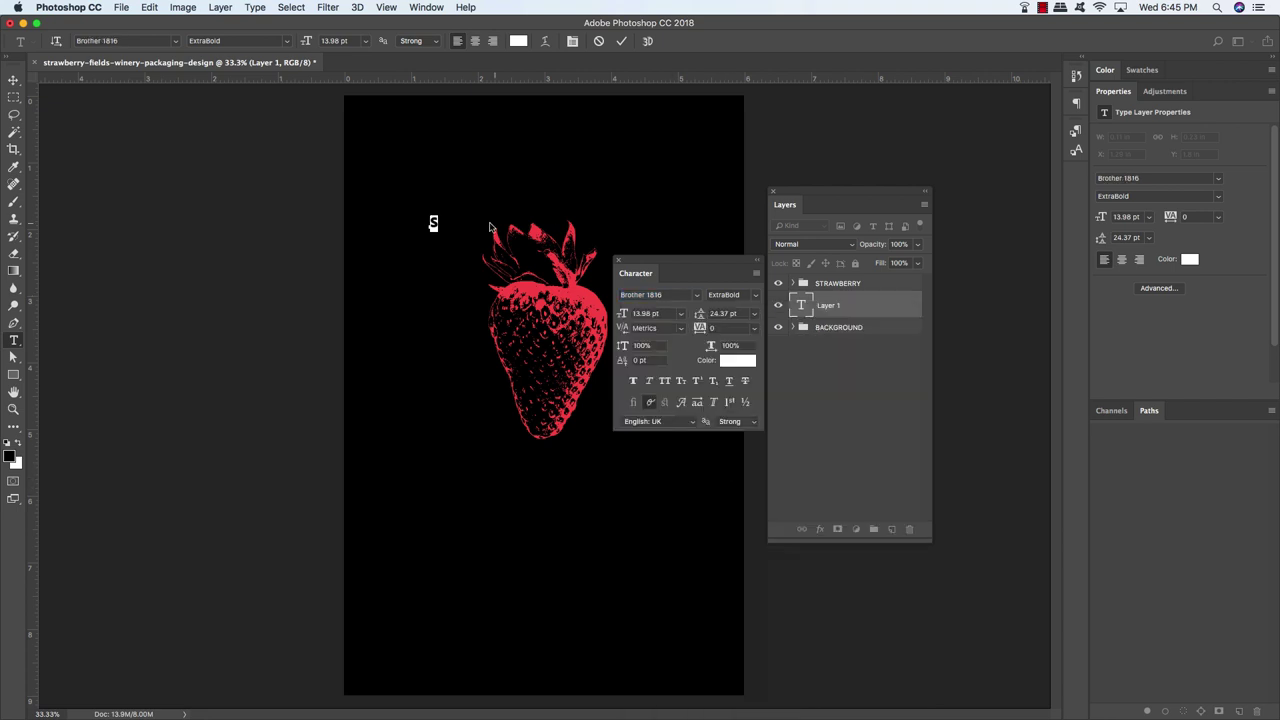
key("Tab")
type("395.64")
key("Return")
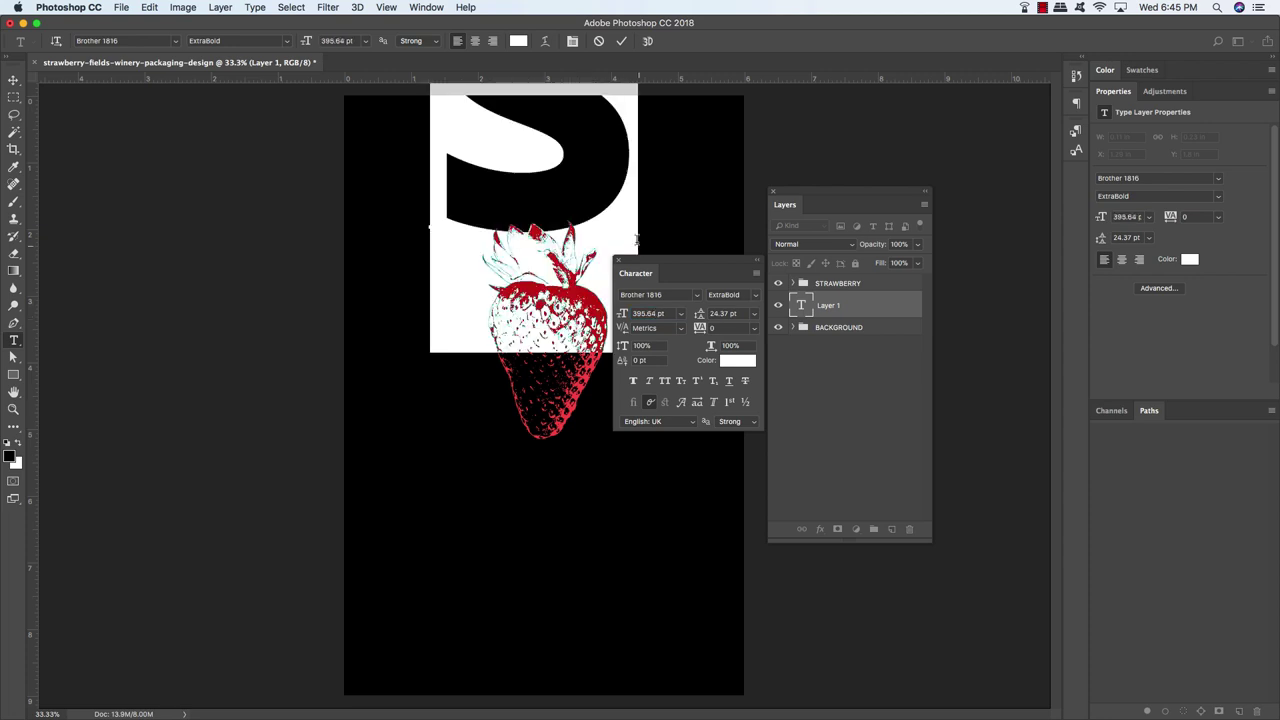
Change the letter's text color to the red FA4B4C and commit the text
left_click(738, 361)
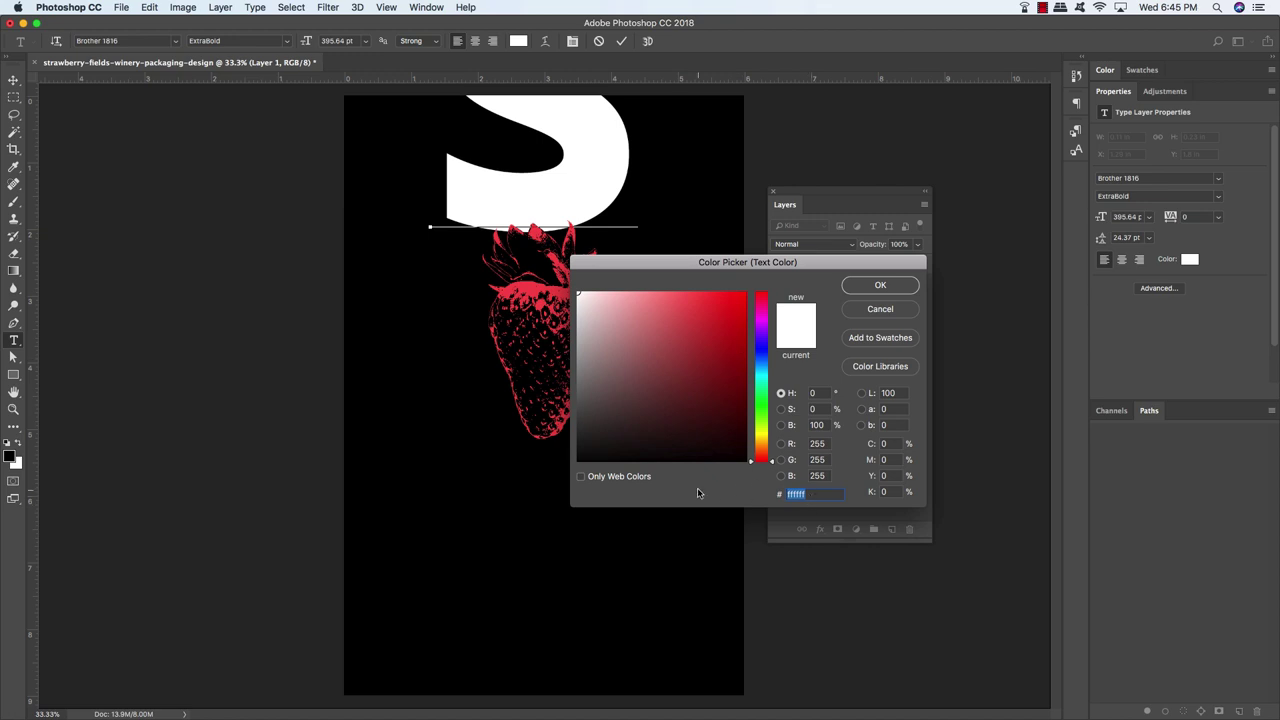
type("fa4")
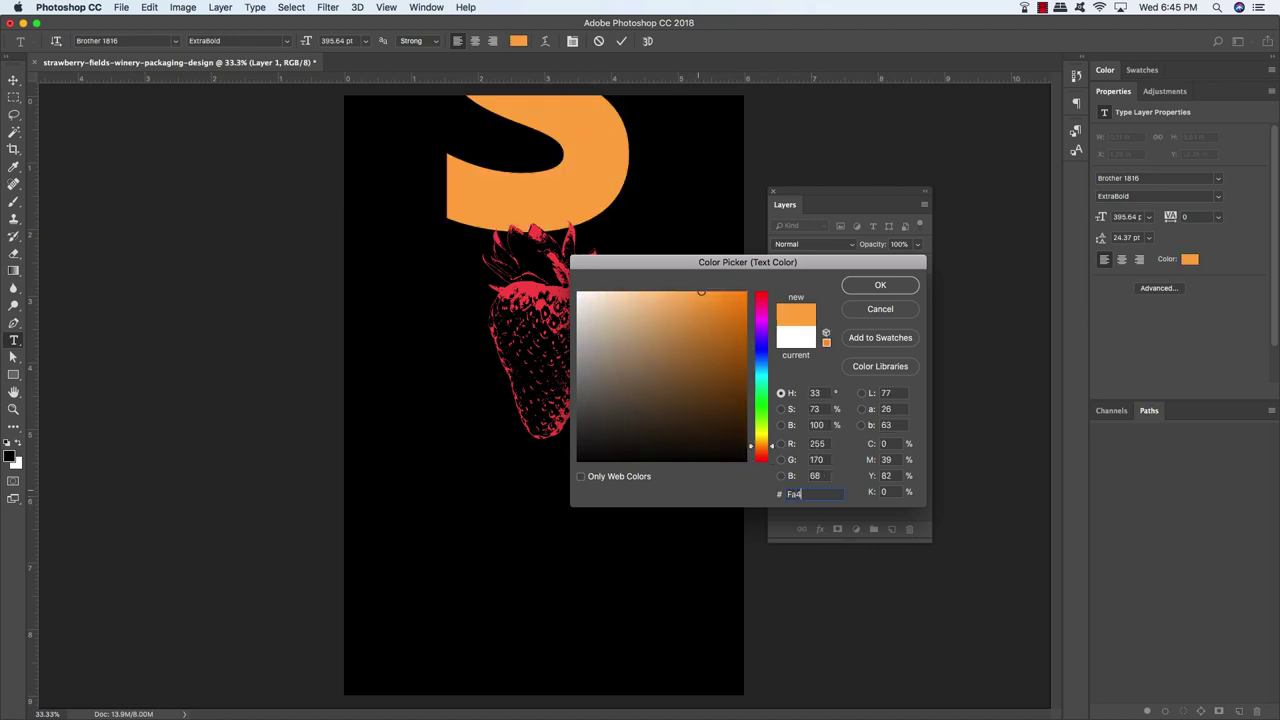
type("B4C")
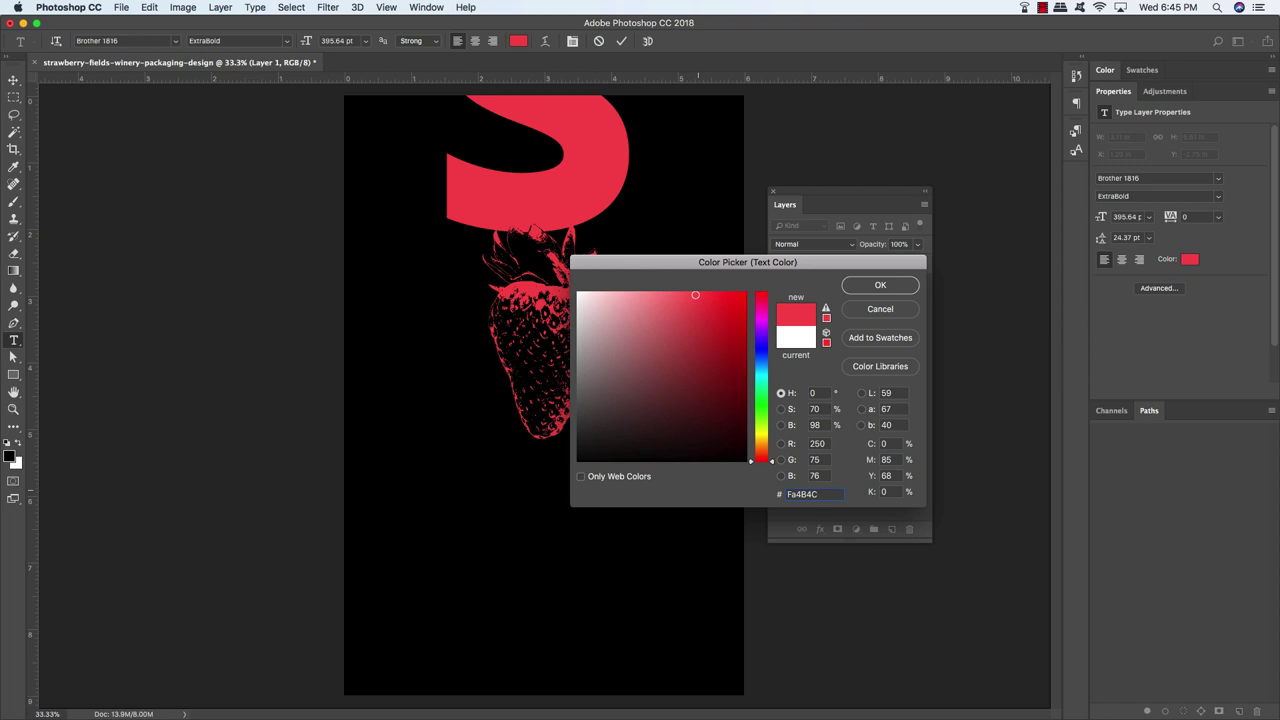
key("Return")
left_click(13, 79)
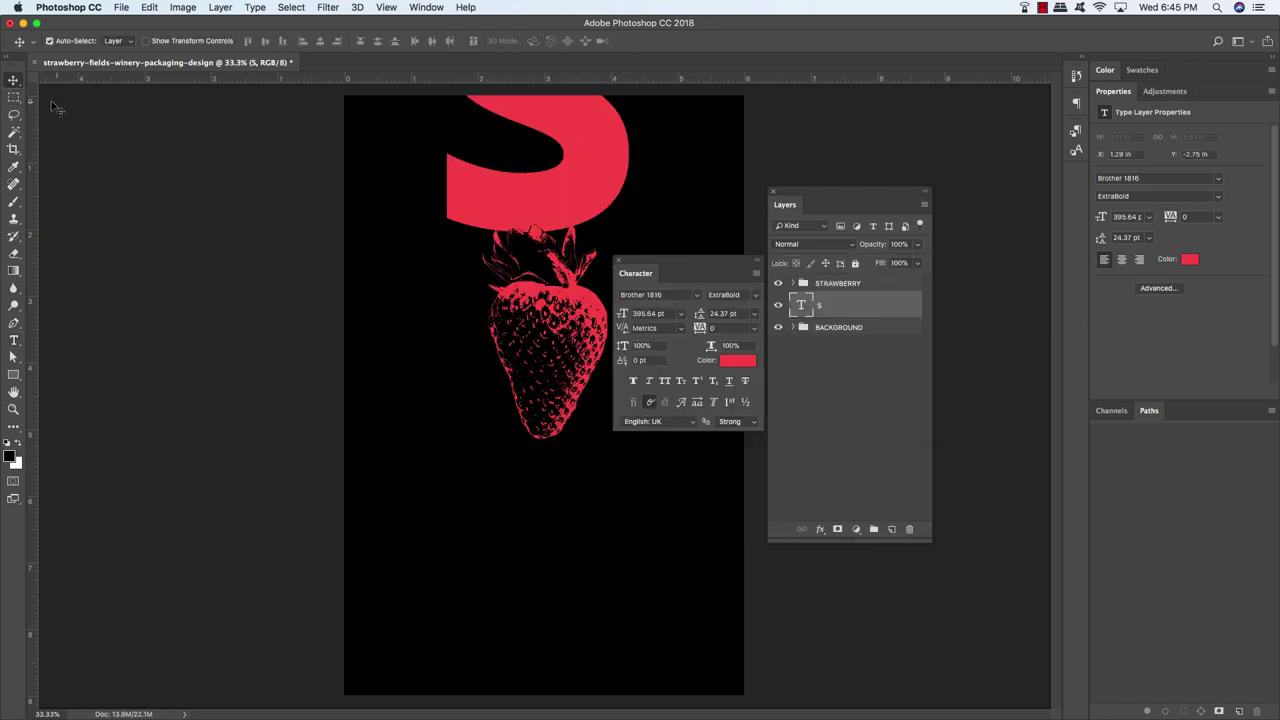
Move the S down behind the strawberry to about Y 0.27 in, and shift the floating panels clear of the canvas
left_click_drag(605, 149, 603, 351)
left_click_drag(637, 263, 940, 301)
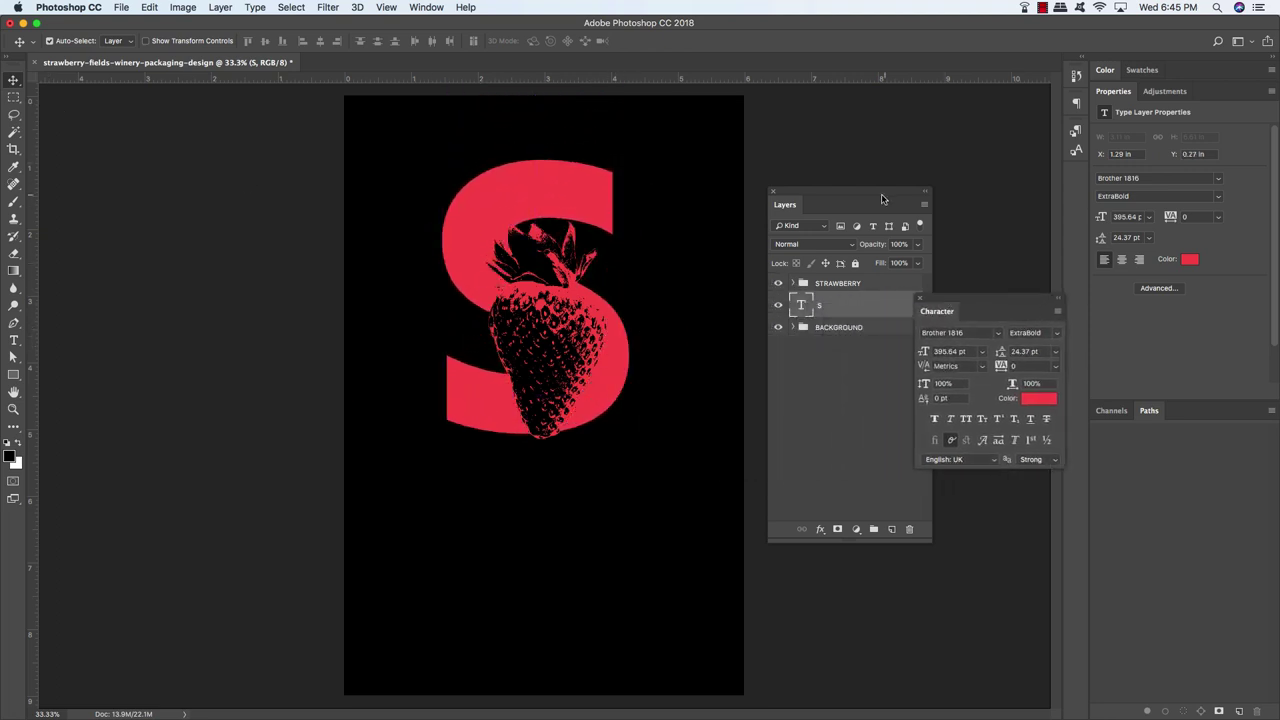
left_click_drag(872, 195, 845, 187)
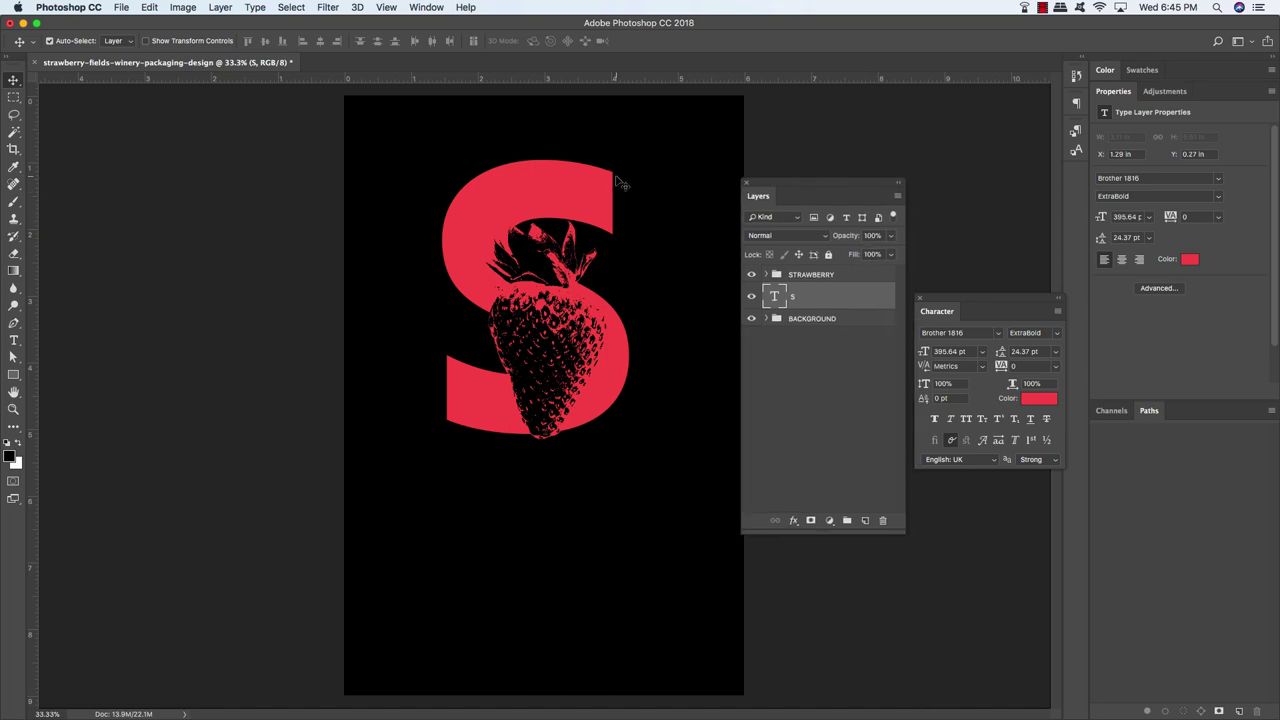
Nudge the S down and slightly right behind the strawberry to about X 1.42 in, Y 0.87 in
key("shift+Down")
key("shift+Down")
key("shift+Down")
key("shift+Down")
key("shift+Down")
key("shift+Down")
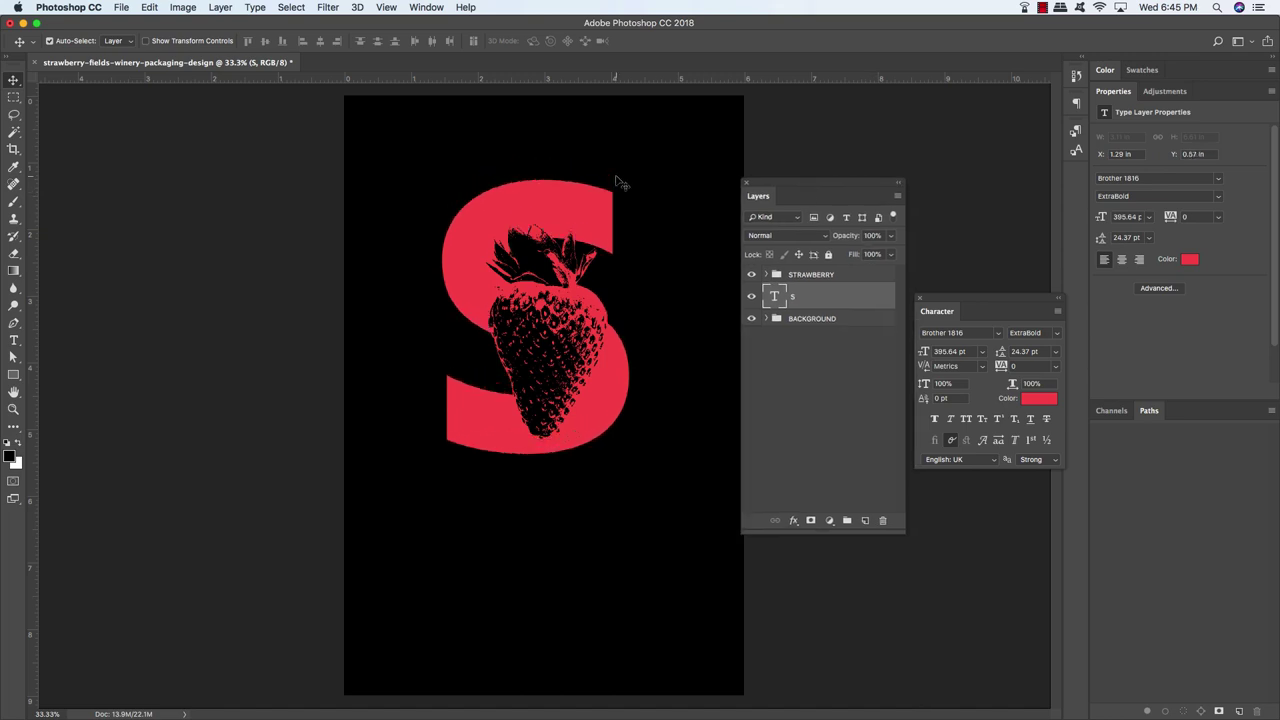
key("shift+Right")
key("shift+Right")
key("shift+Right")
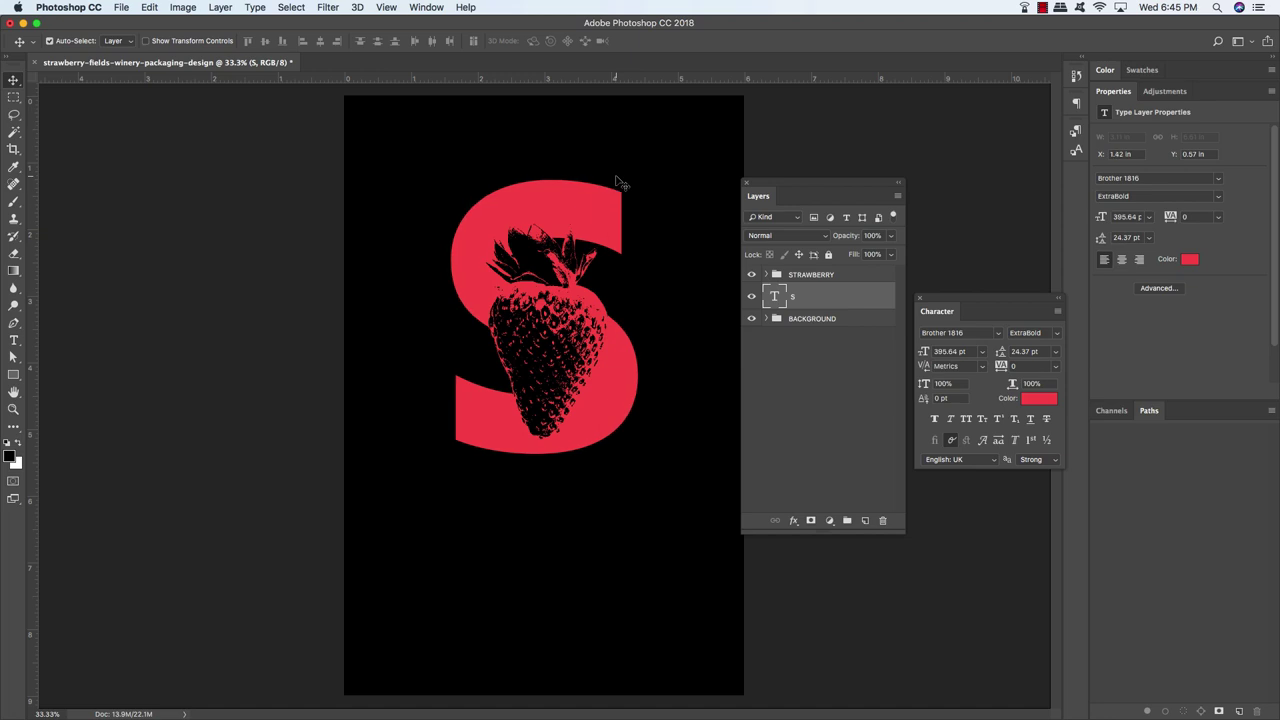
key("shift+Down")
key("shift+Left")
key("shift+Down")
key("shift+Down")
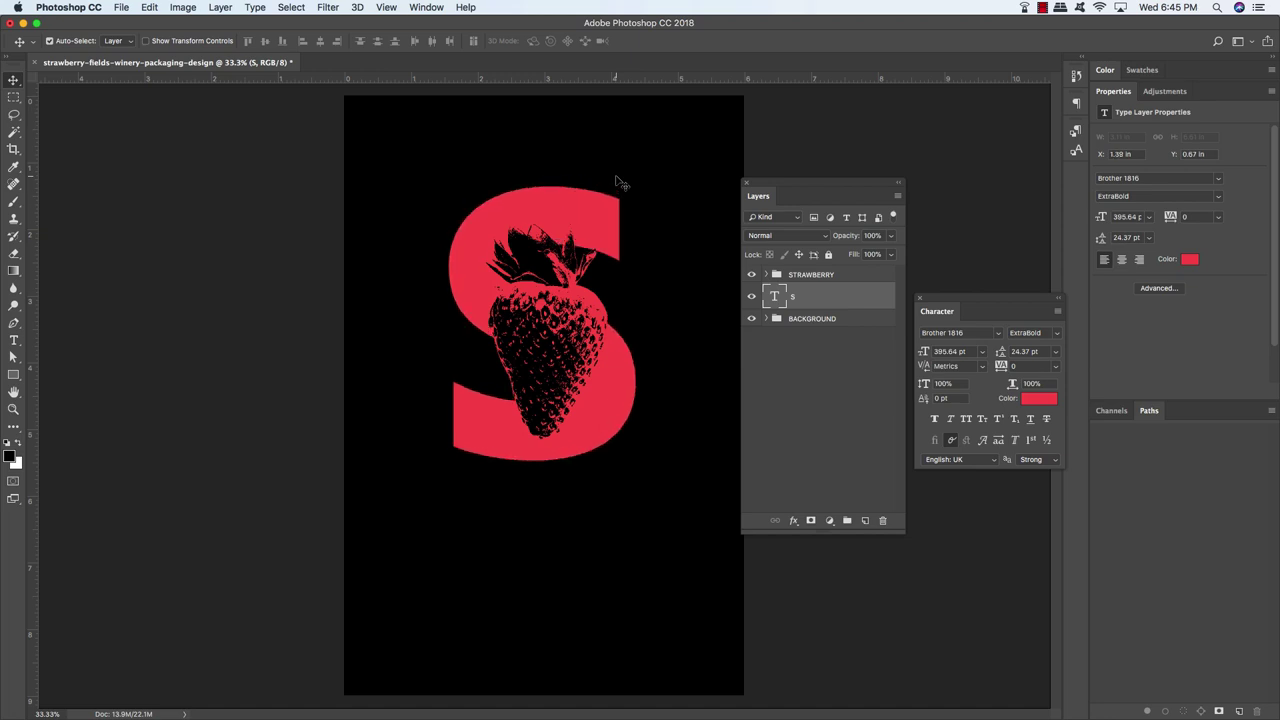
key("shift+Down")
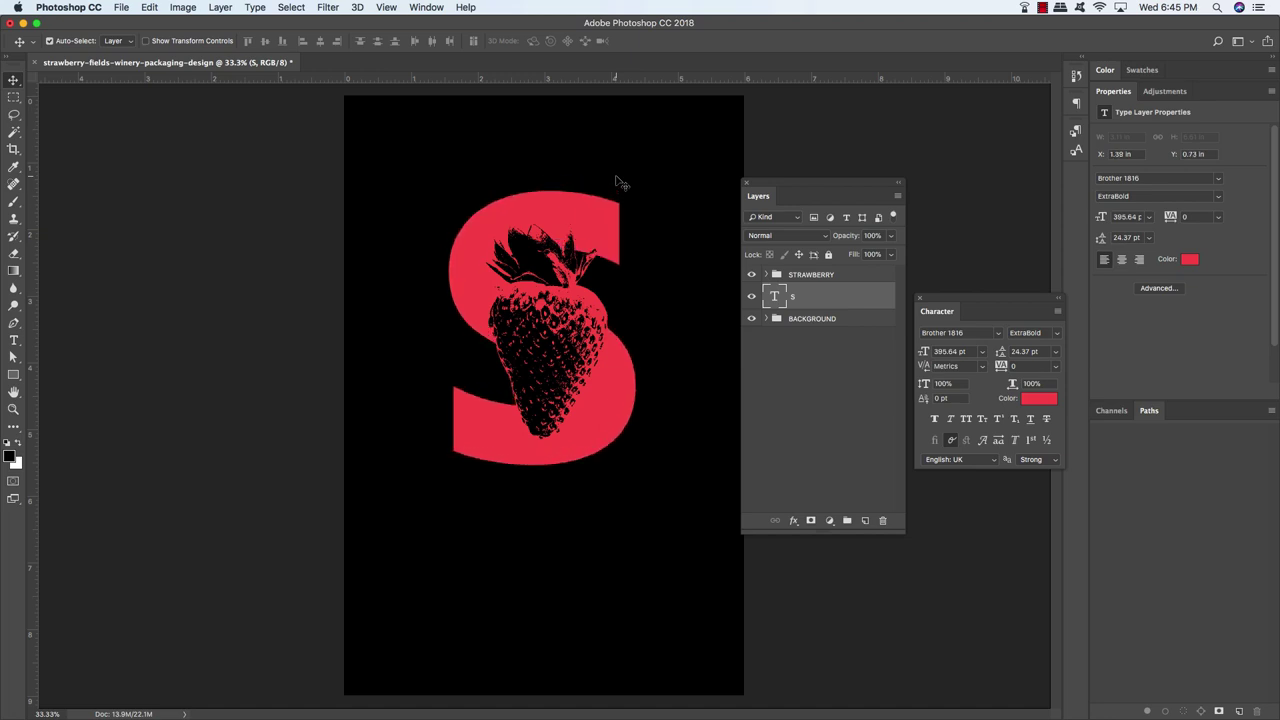
key("shift+Down")
key("shift+Down")
key("shift+Down")
key("shift+Down")
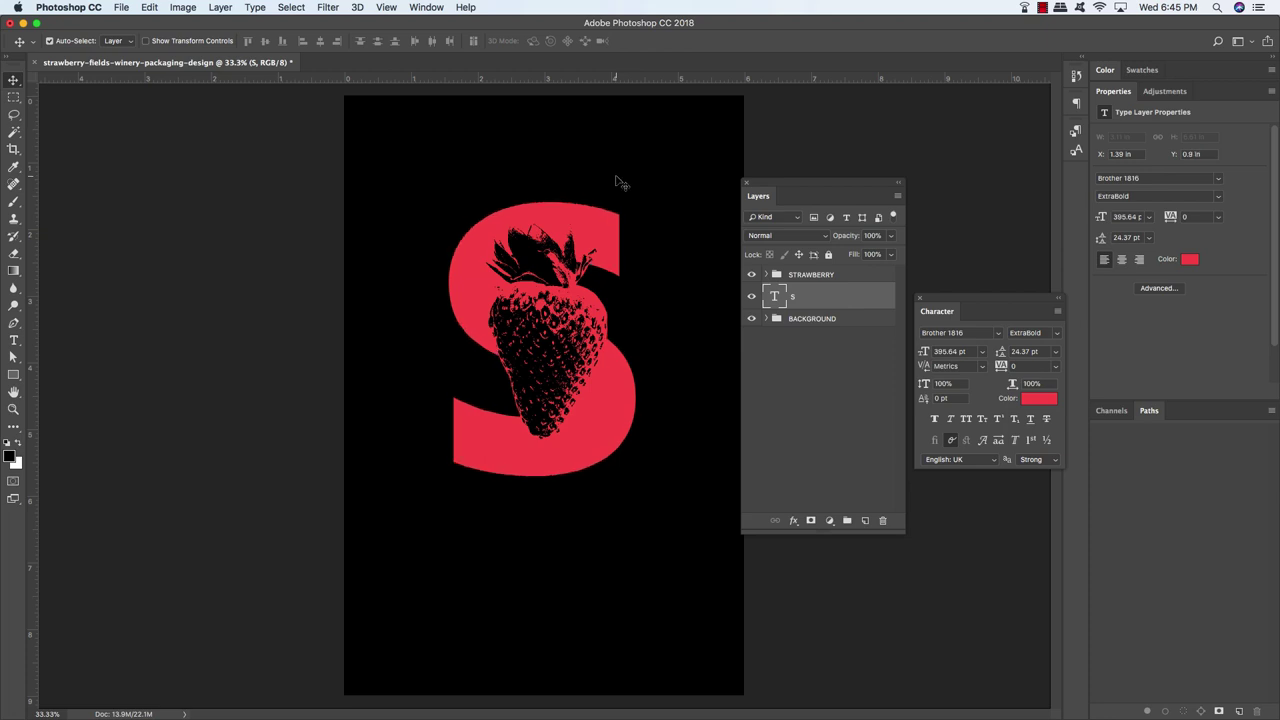
key("shift+Right")
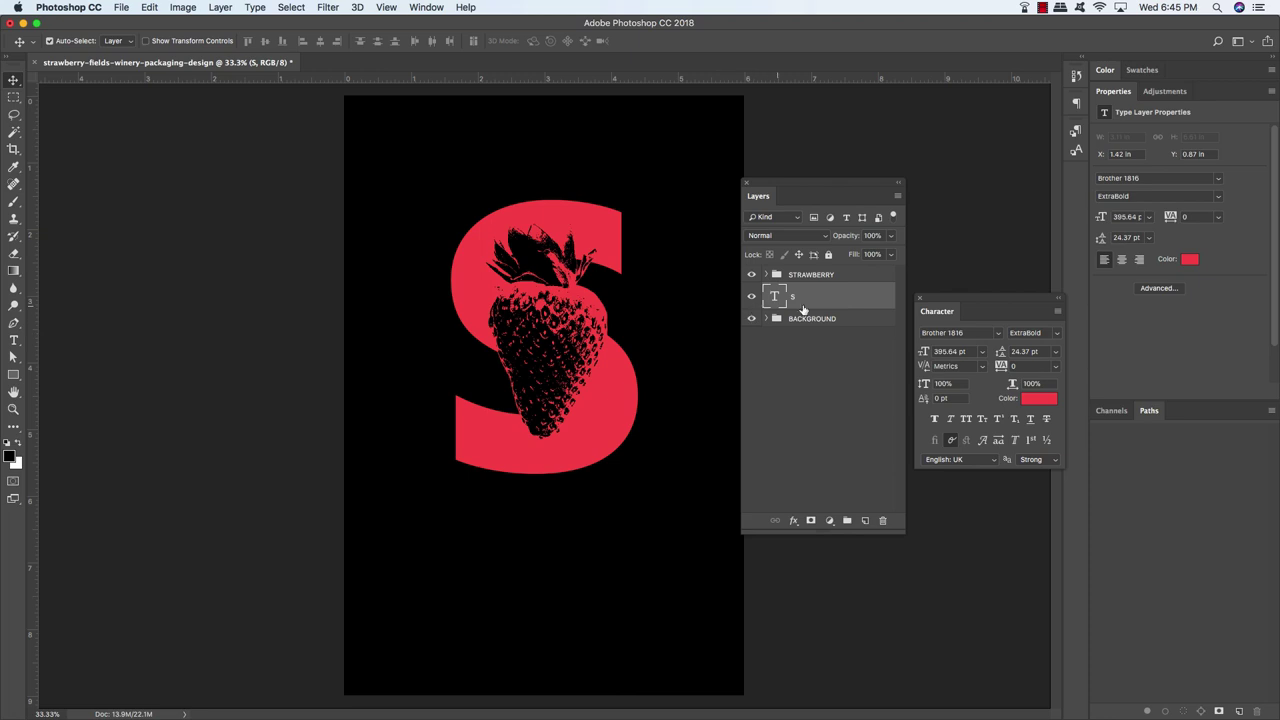
Draw a horizontal rectangle about 630 × 114 px above the S, with no stroke and the S's red fa4b4c as fill
key("u")
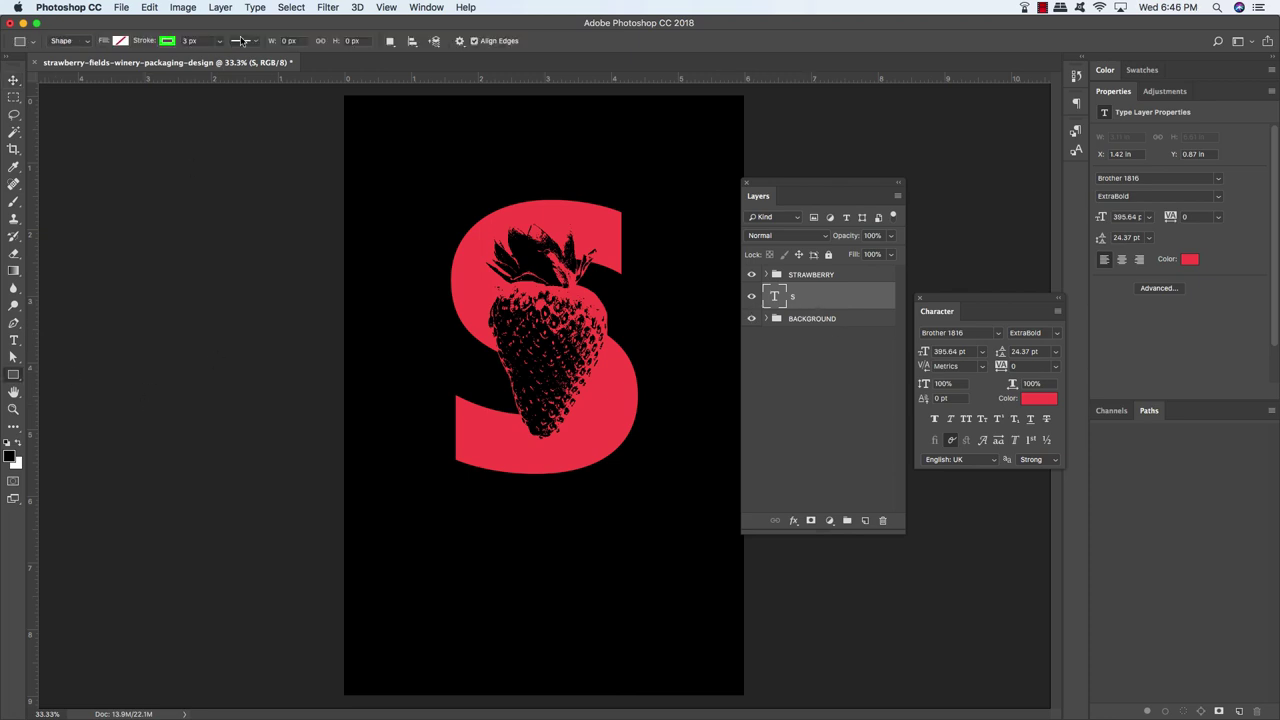
left_click(162, 42)
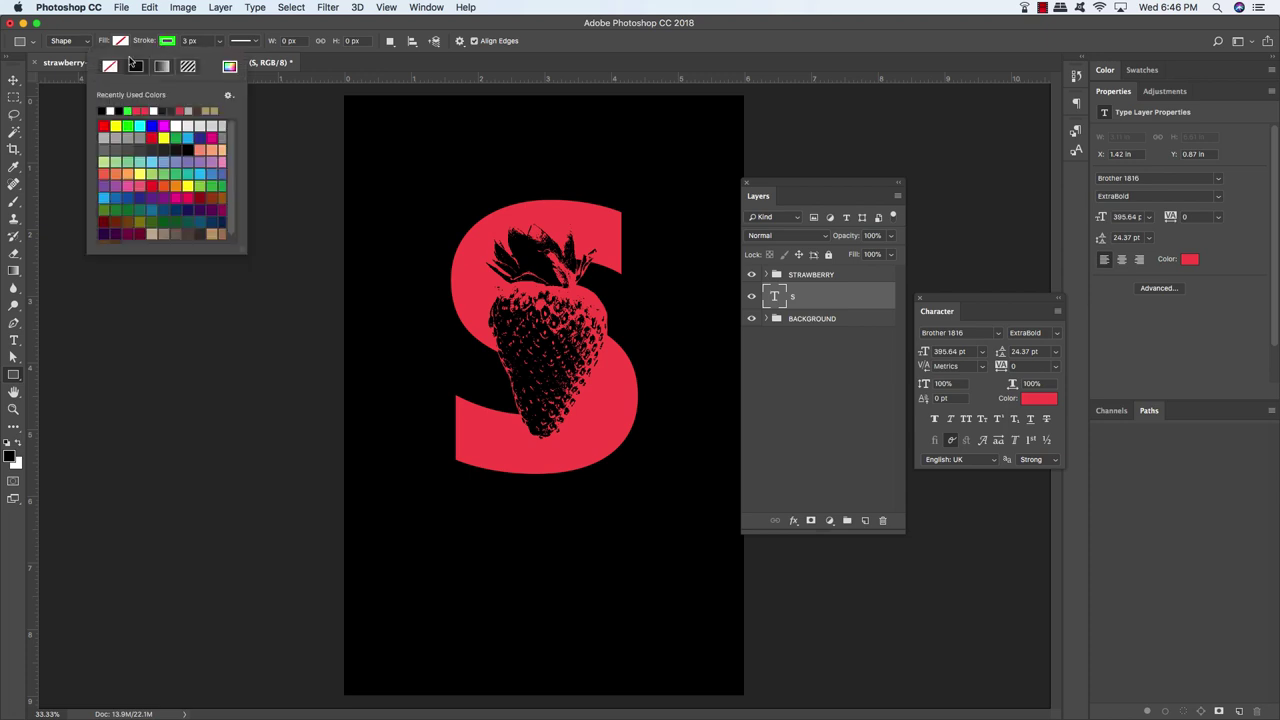
left_click(110, 66)
left_click(148, 36)
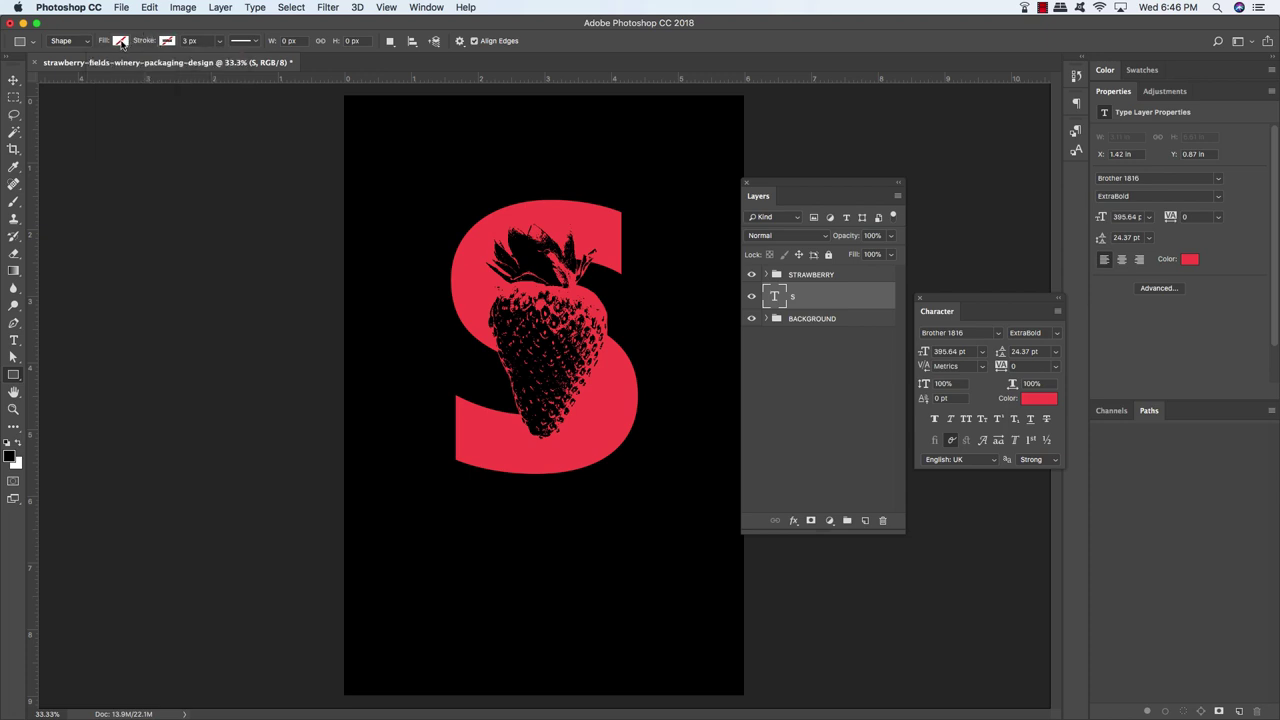
left_click(121, 42)
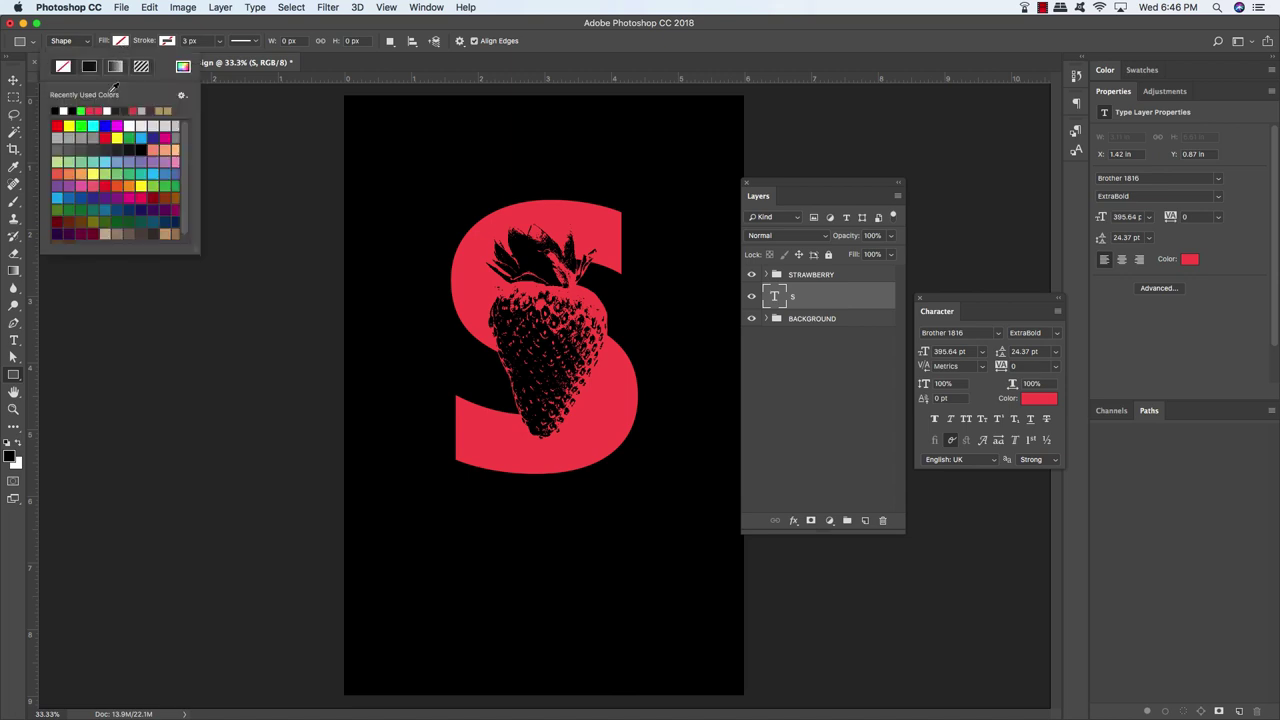
left_click(183, 67)
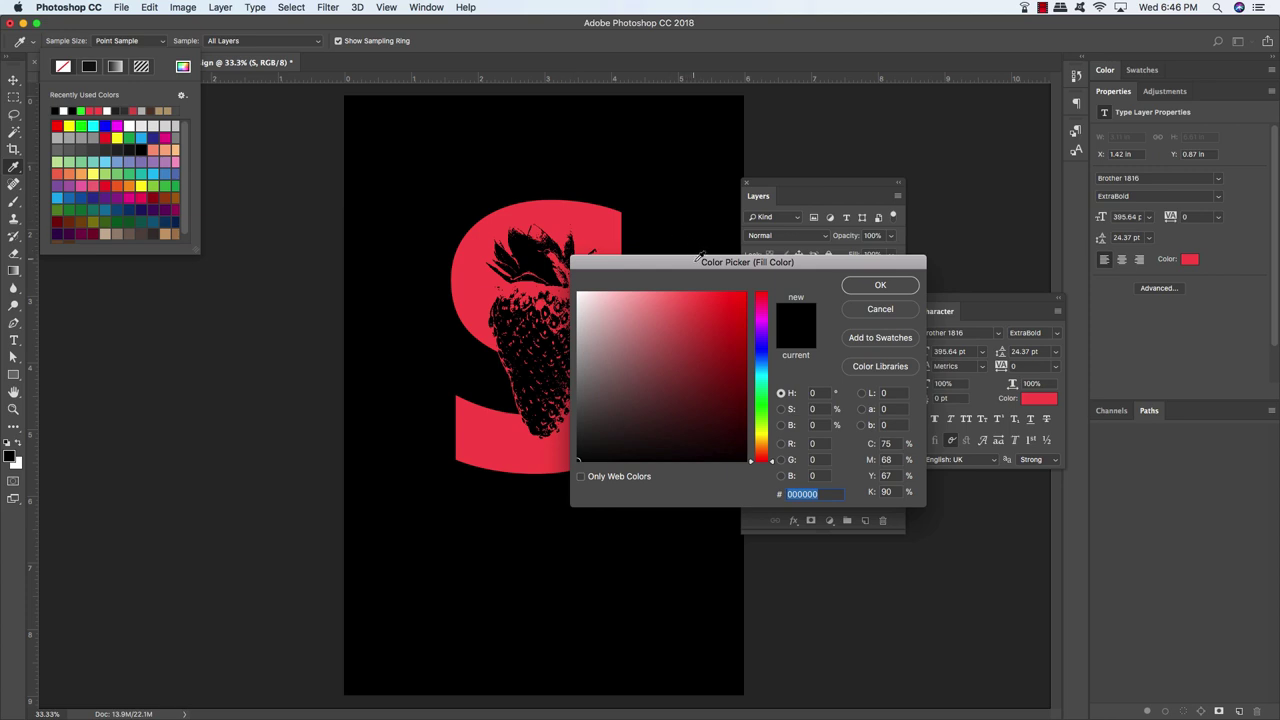
left_click_drag(700, 257, 496, 296)
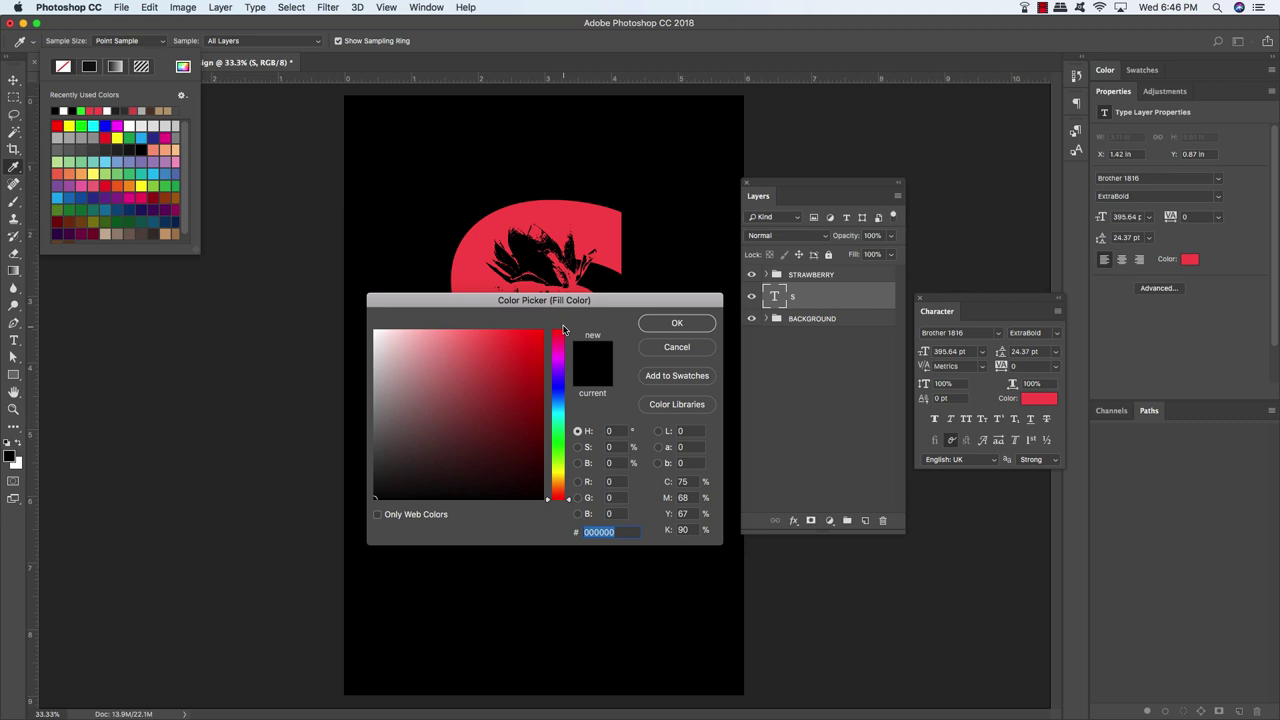
left_click(582, 216)
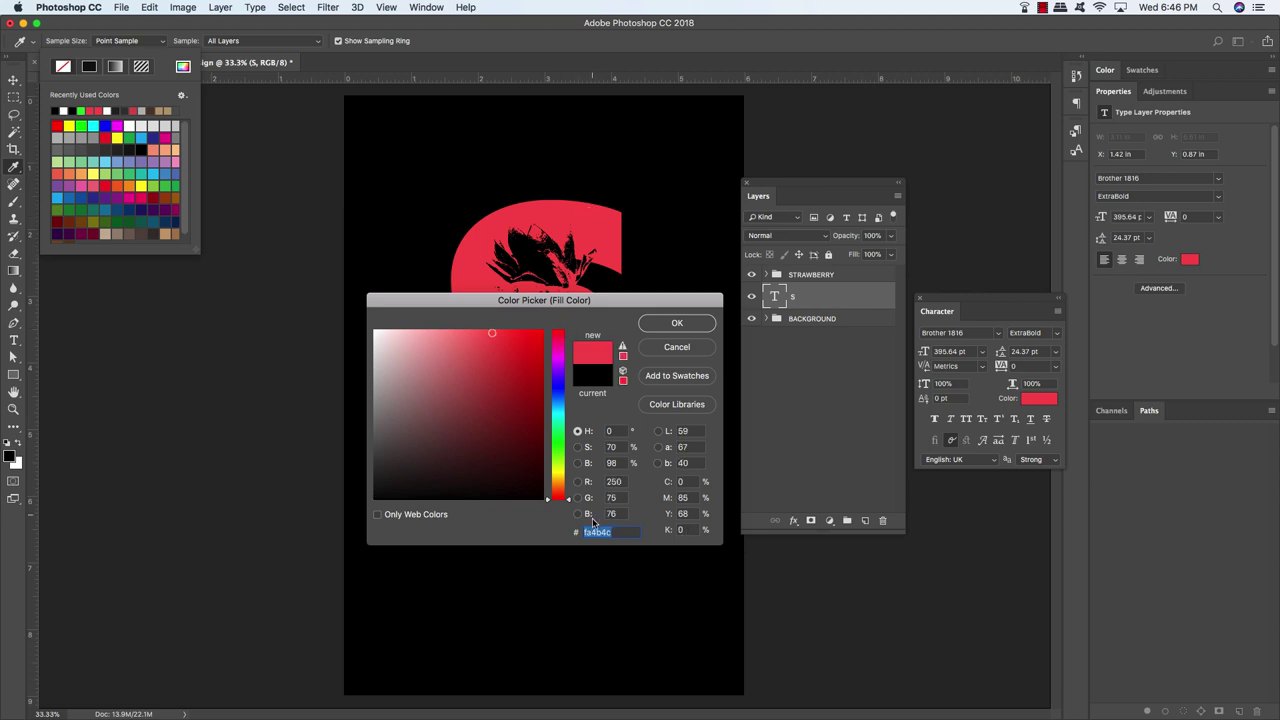
left_click(676, 324)
left_click_drag(471, 157, 611, 182)
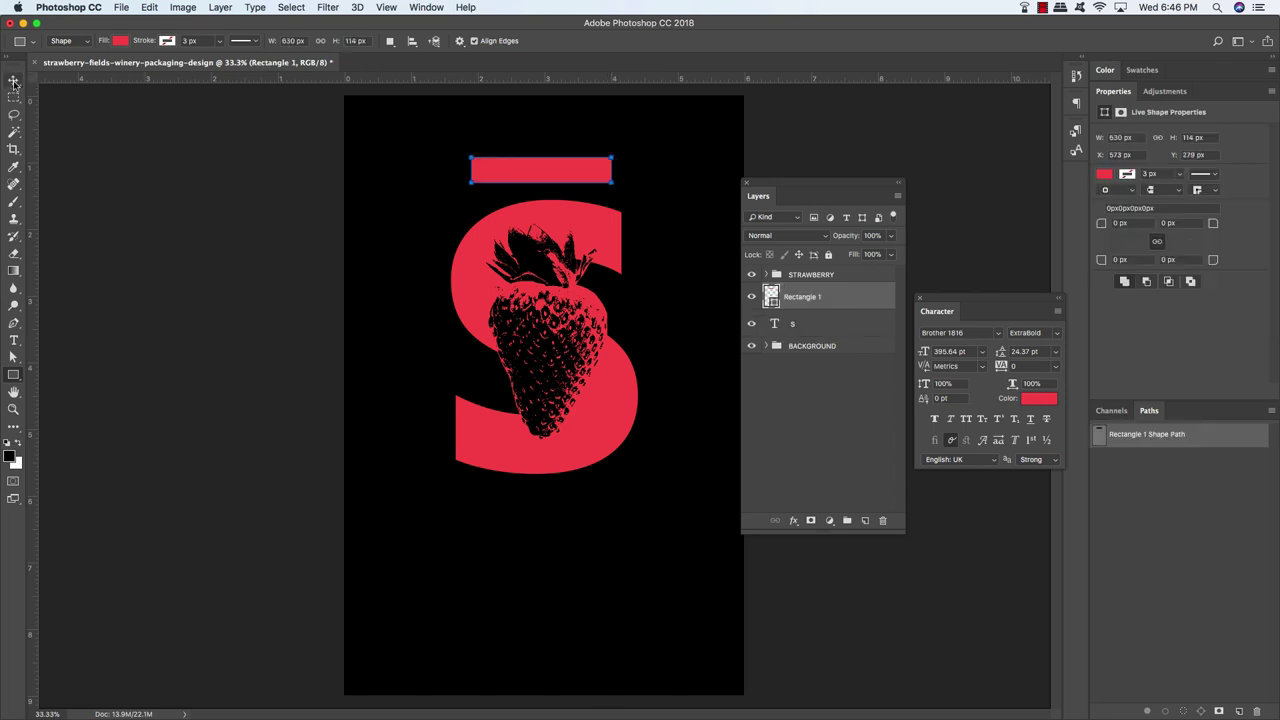
Nudge the red bar slightly higher above the S, to Y 258 px
key("v")
key("shift+Up")
key("shift+Up")
key("shift+Up")
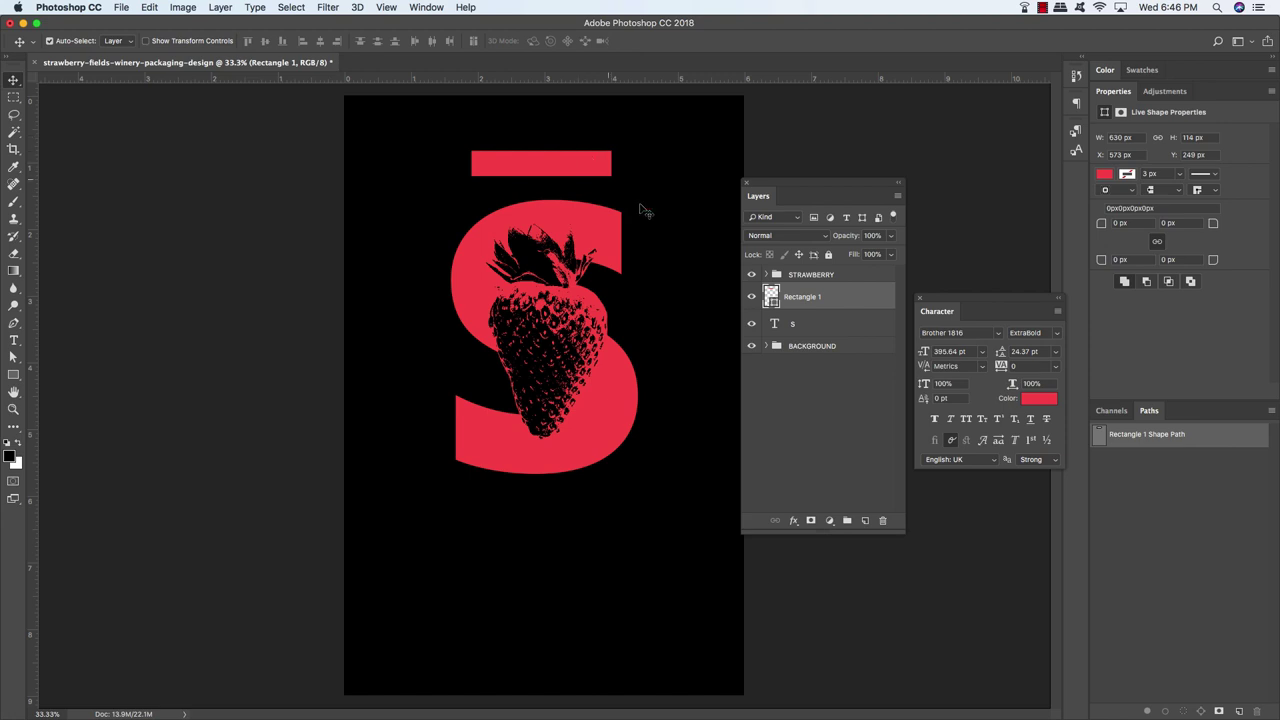
key("Down")
key("Down")
key("Down")
key("Down")
key("Down")
key("Down")
key("Down")
key("Down")
key("Down")
Group the STRAWBERRY group, the rectangle and the S text layer, and name the group S LOGO
left_click(857, 279)
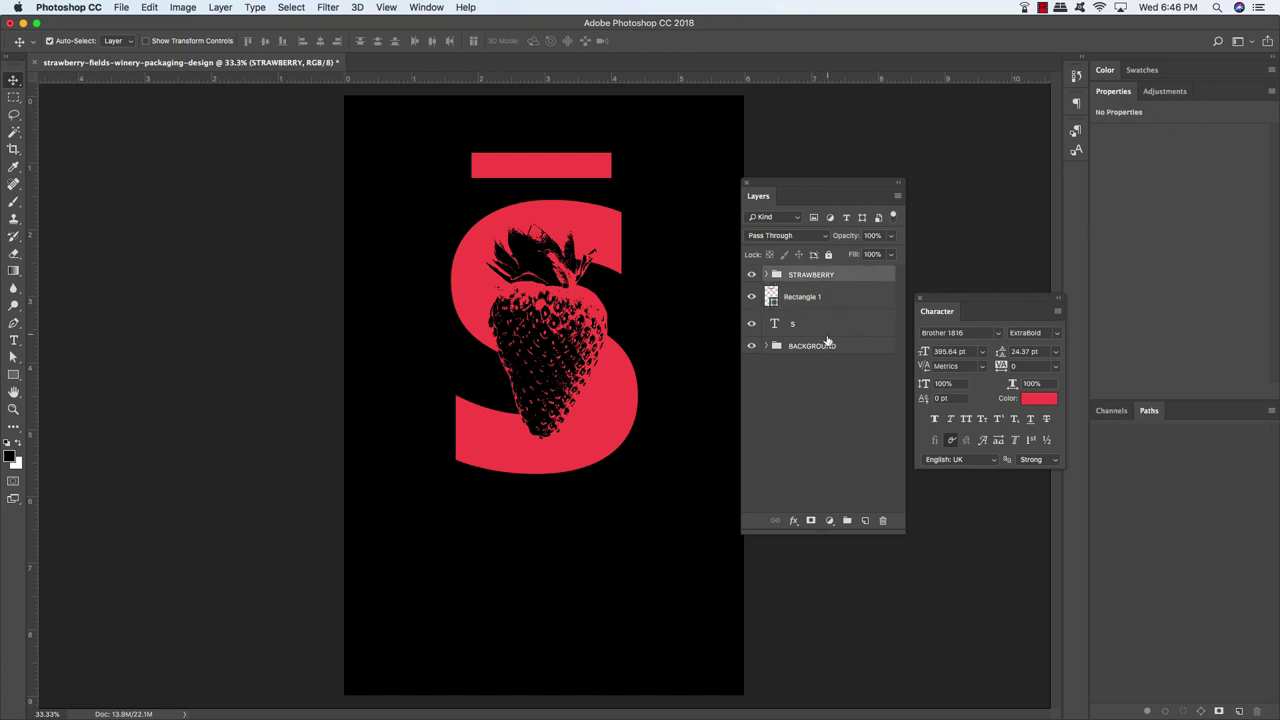
left_click(833, 327, "shift")
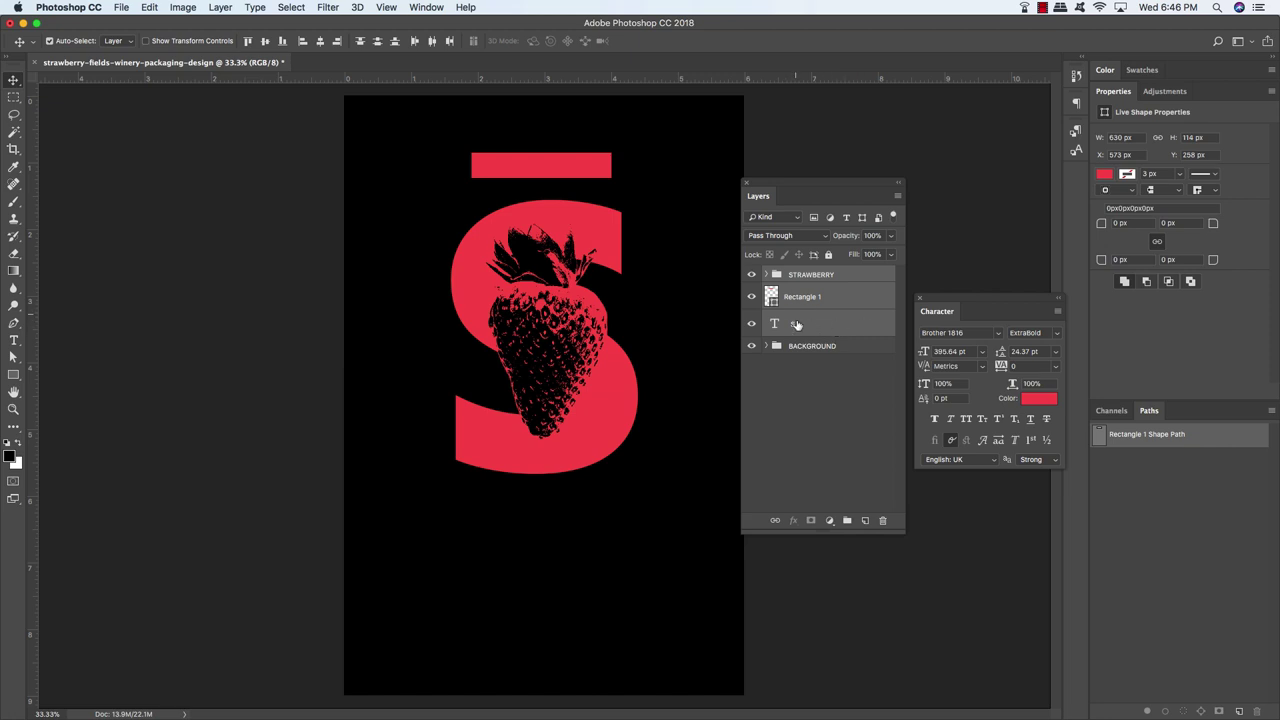
key("super+g")
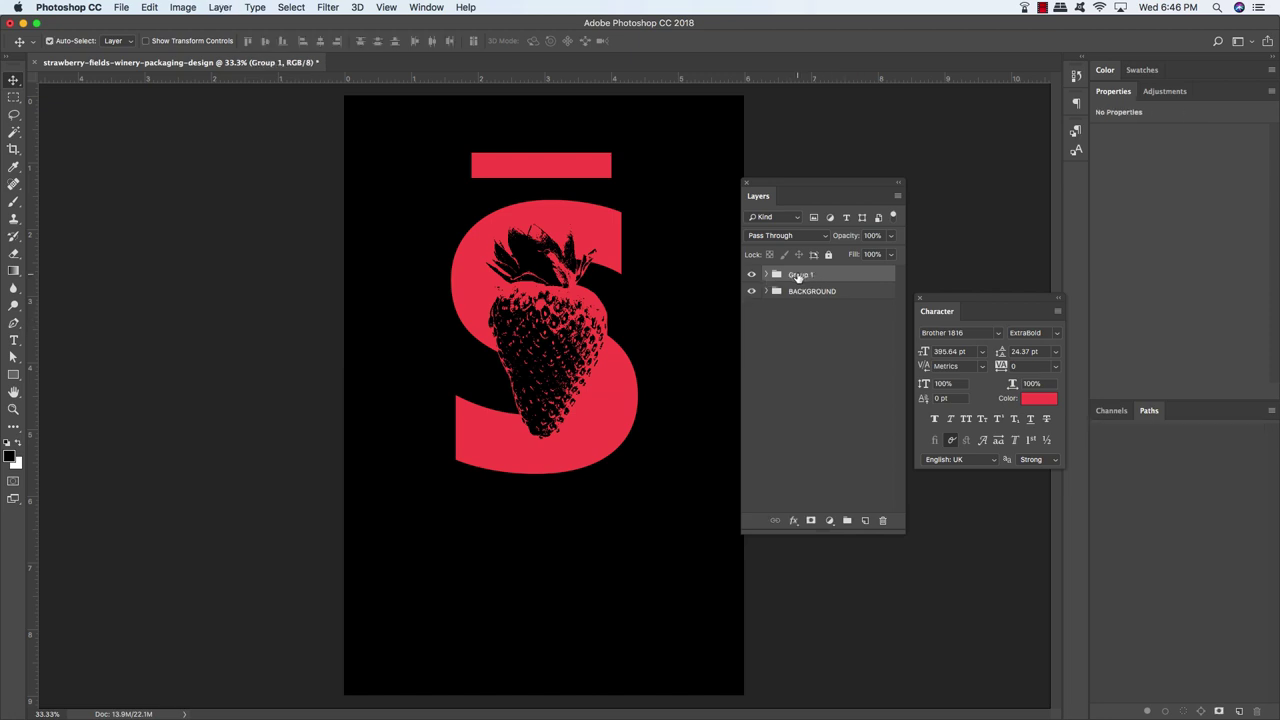
double_click(799, 275)
type("S LOGO")
key("Return")
Expand the S LOGO group and duplicate the STRAWBERRY group inside it
left_click(766, 275)
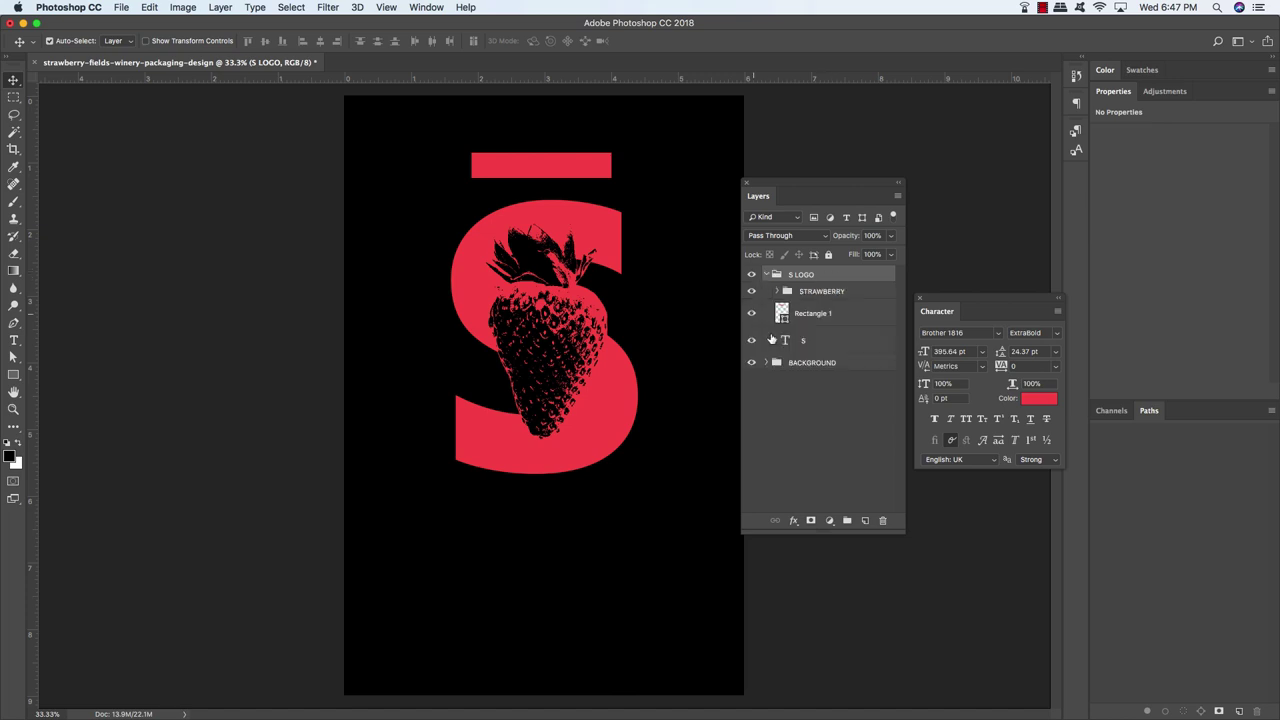
left_click(812, 294)
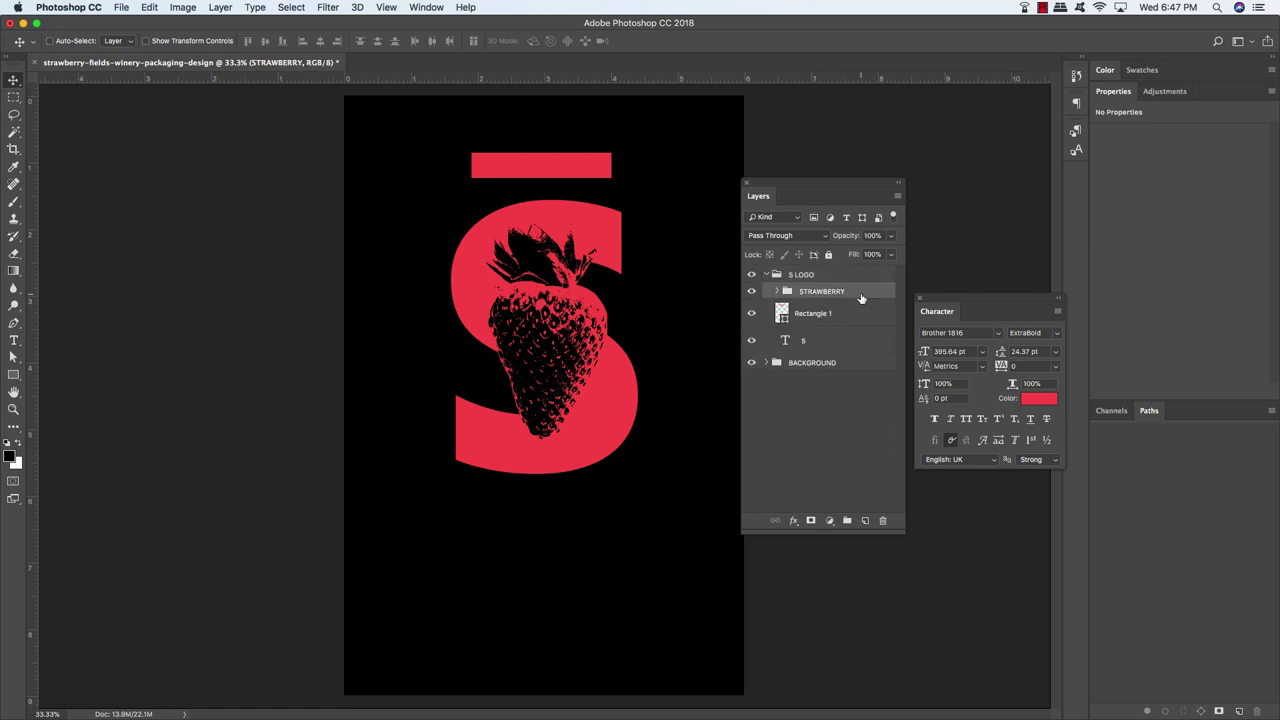
key("super+j")
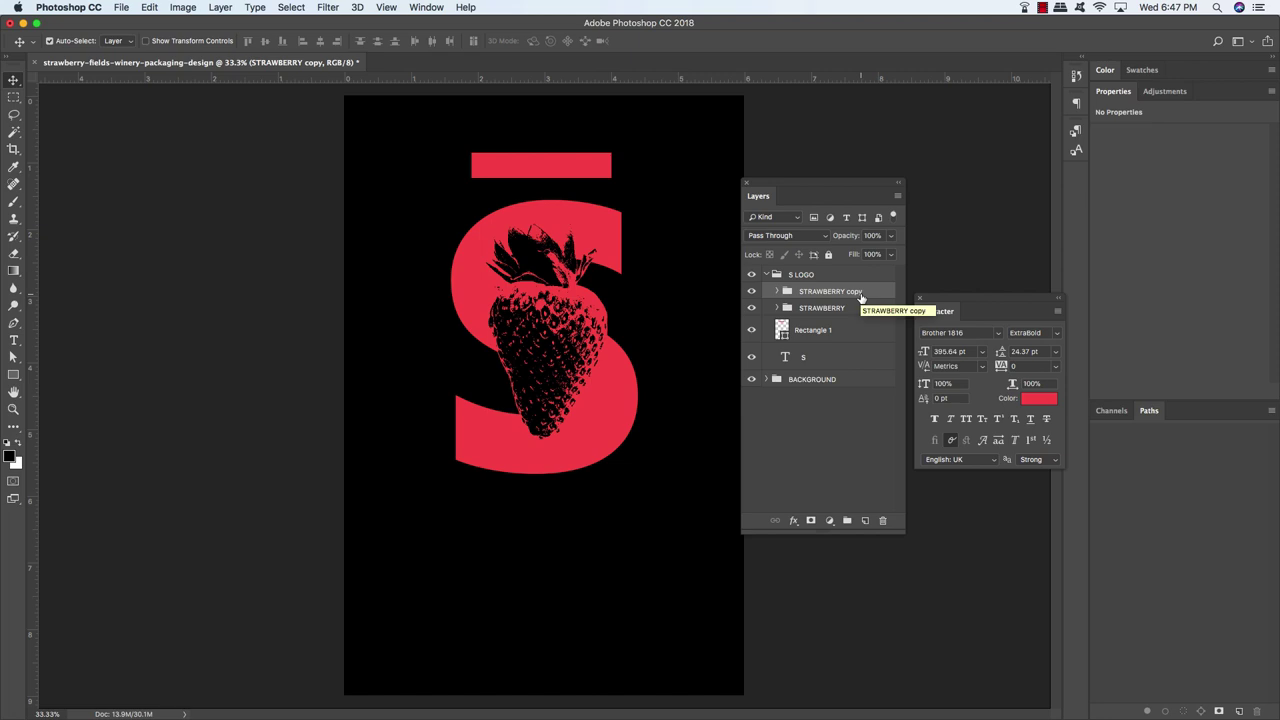
Move the duplicated strawberry group out of S LOGO to directly below it and rename it LARGE STRAWBERRY
key("super+bracketright")
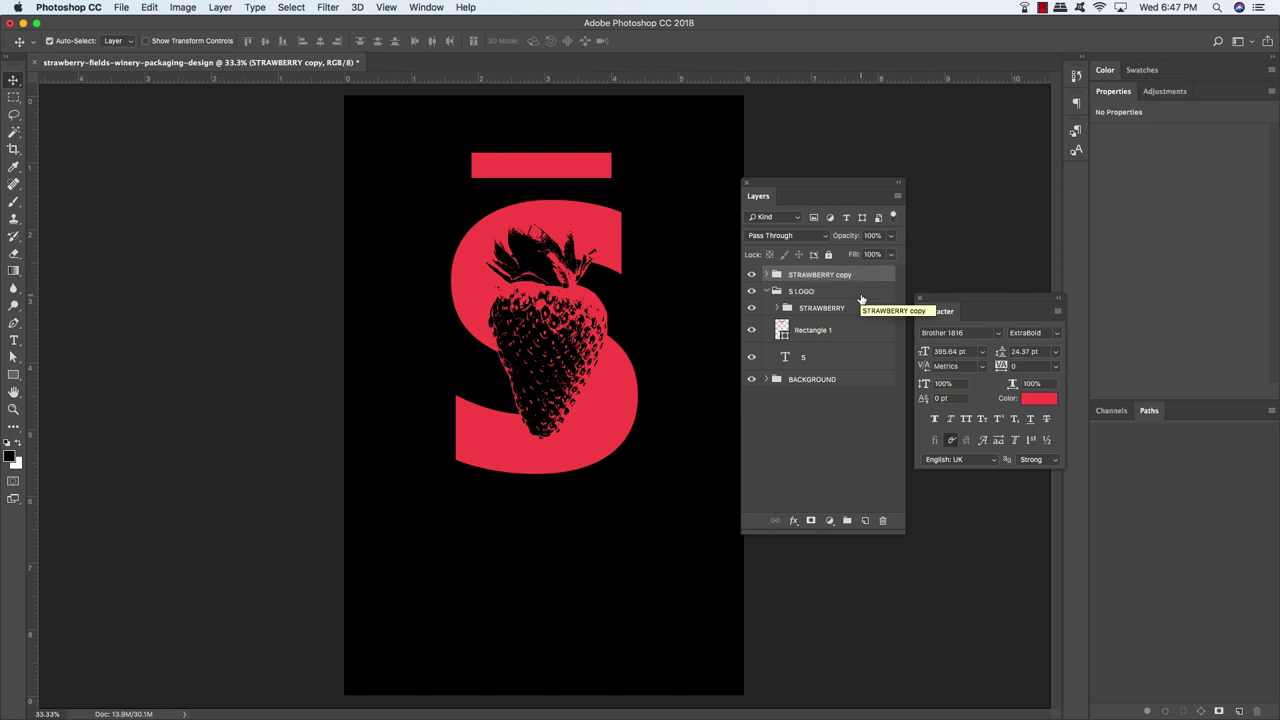
left_click(766, 291)
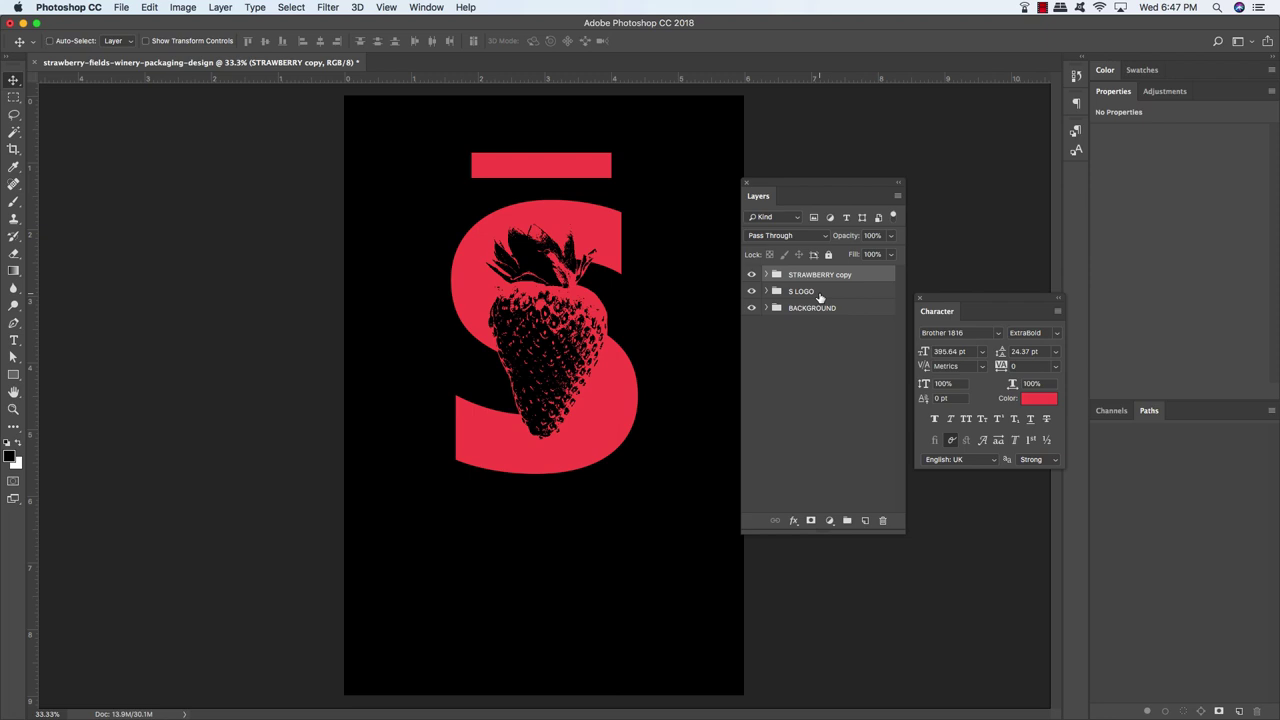
key("super+bracketleft")
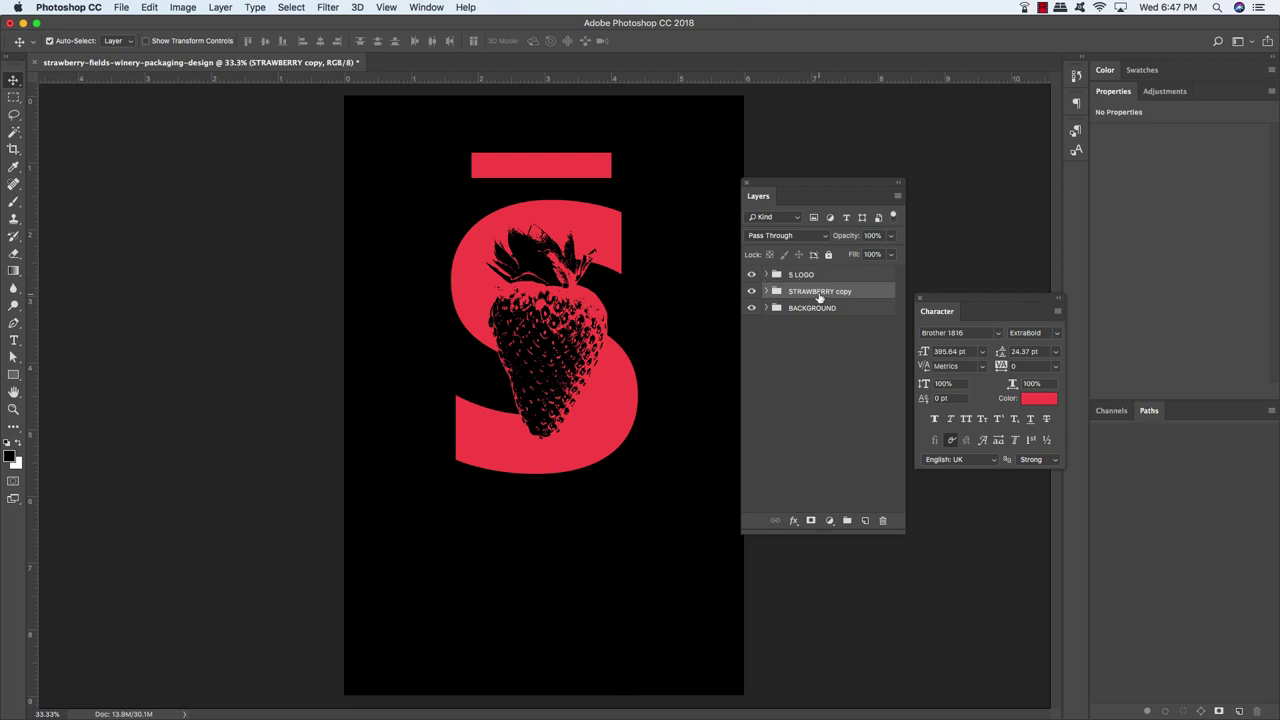
double_click(815, 292)
type("LARGE STRAWBERRY")
key("Return")
Scale the LARGE STRAWBERRY group up proportionally to about 321% so it fills nearly the whole canvas
key("super+0")
key("super+minus")
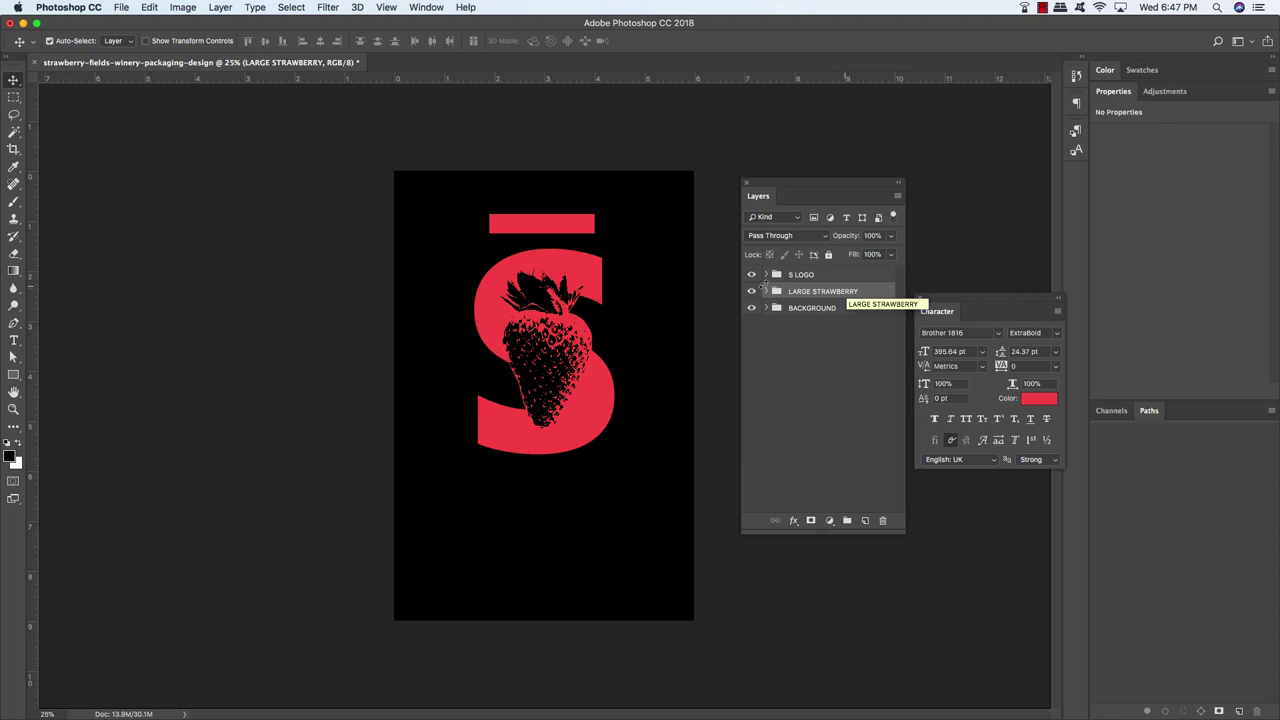
key("super+t")
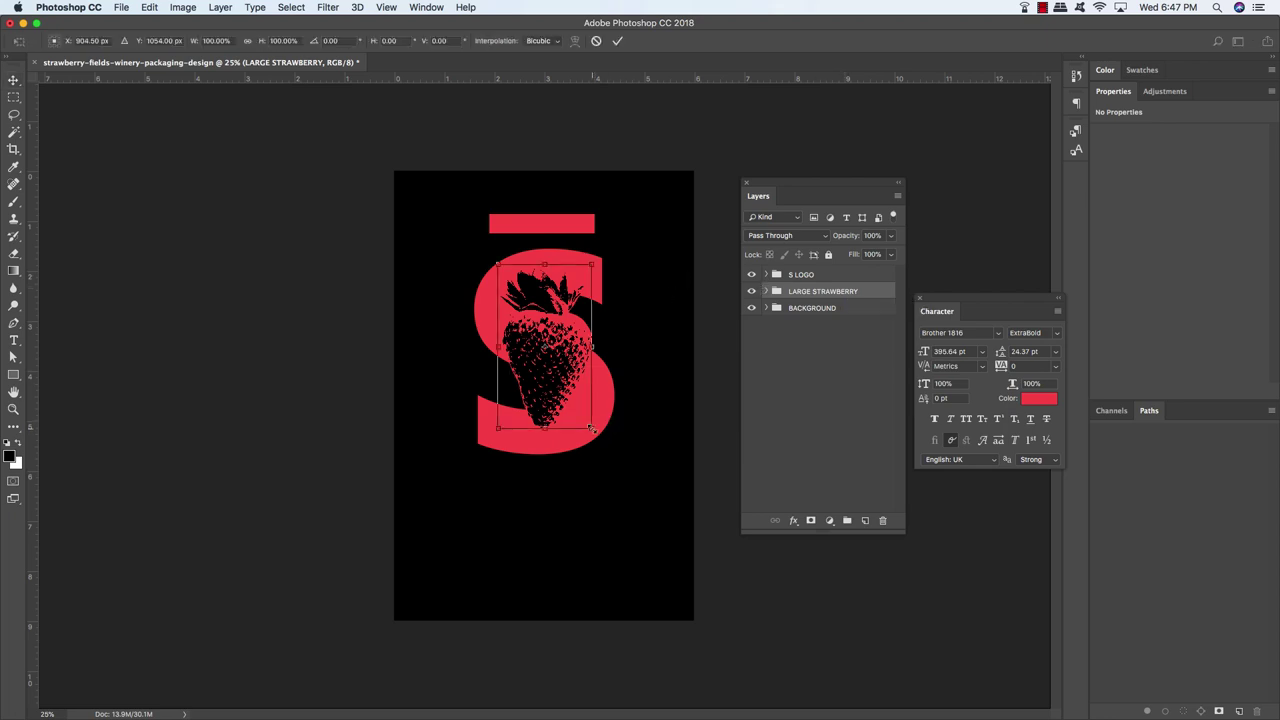
left_click_drag(593, 428, 695, 597)
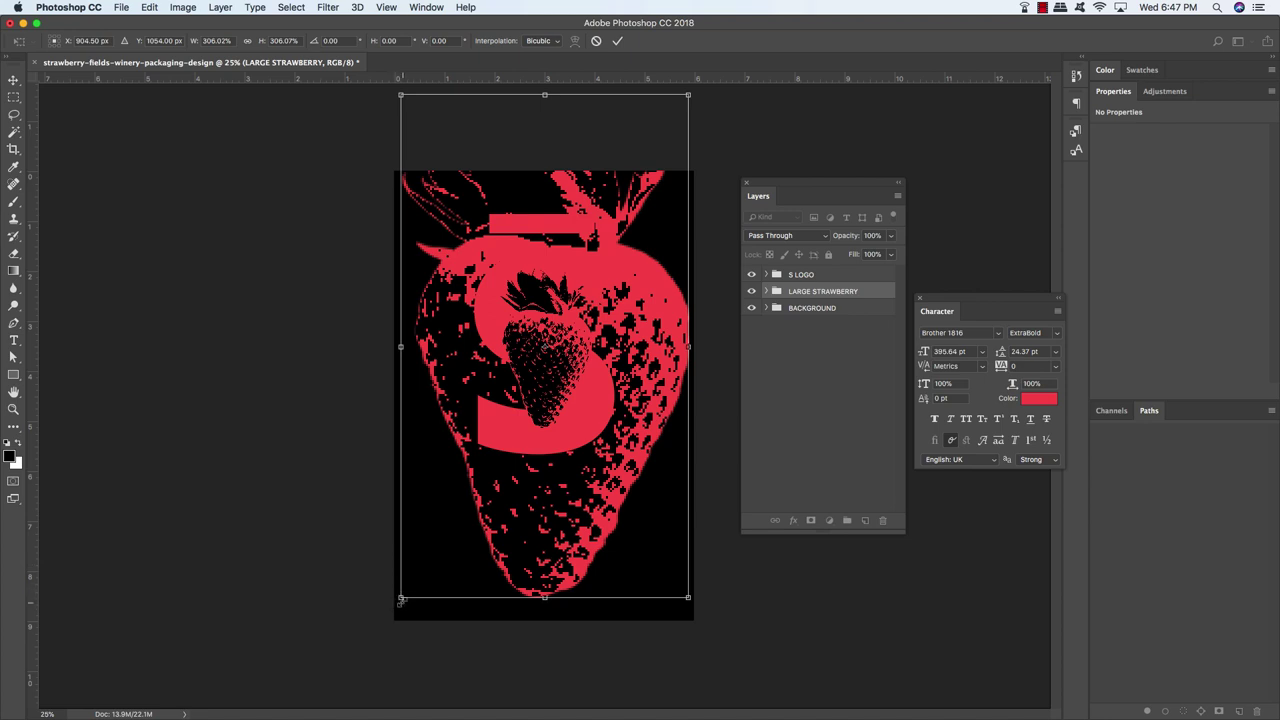
left_click_drag(400, 597, 387, 613)
left_click_drag(383, 617, 386, 622)
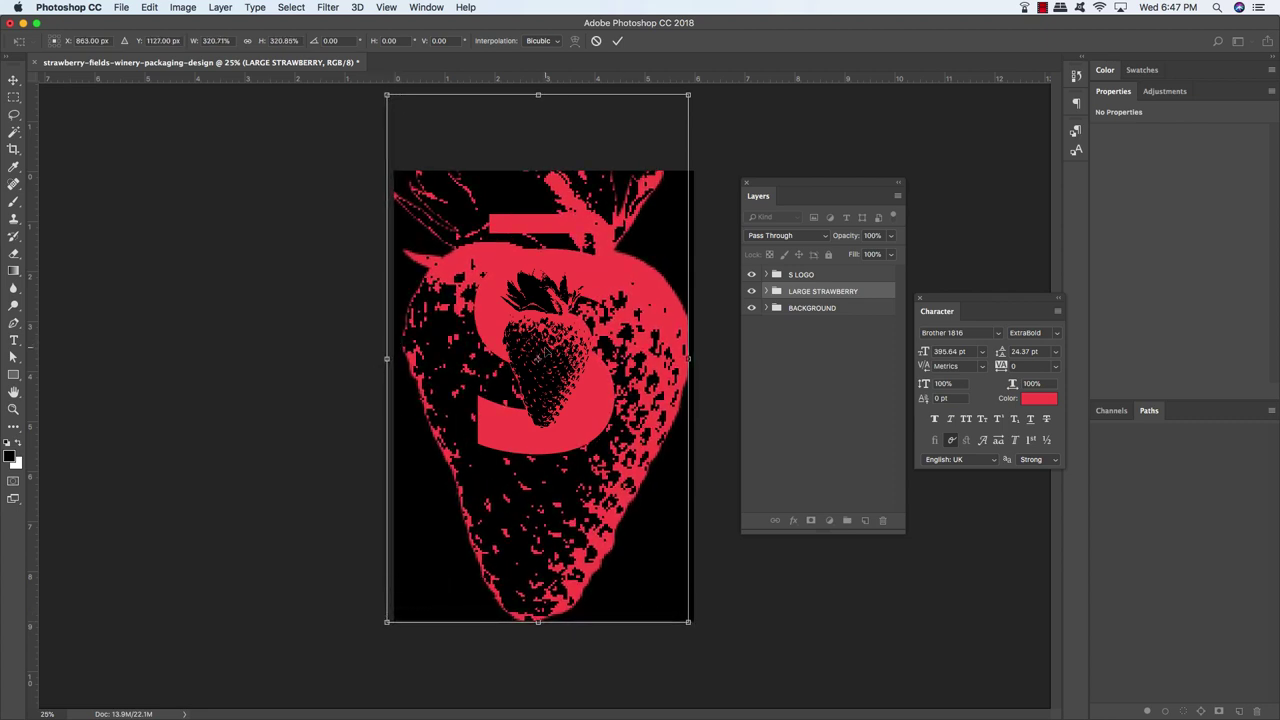
key("Return")
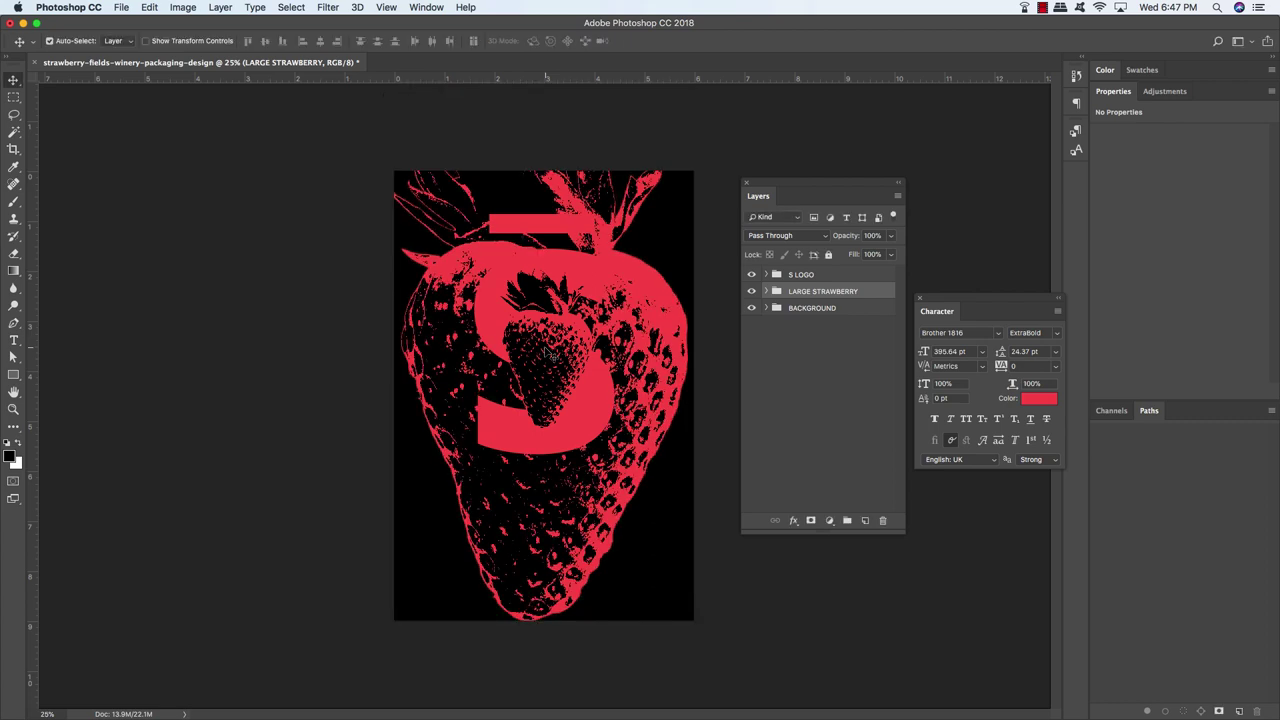
Nudge the LARGE STRAWBERRY group about 80 px upward on the canvas
key("shift+Up")
key("shift+Up")
key("shift+Up")
key("shift+Up")
key("shift+Up")
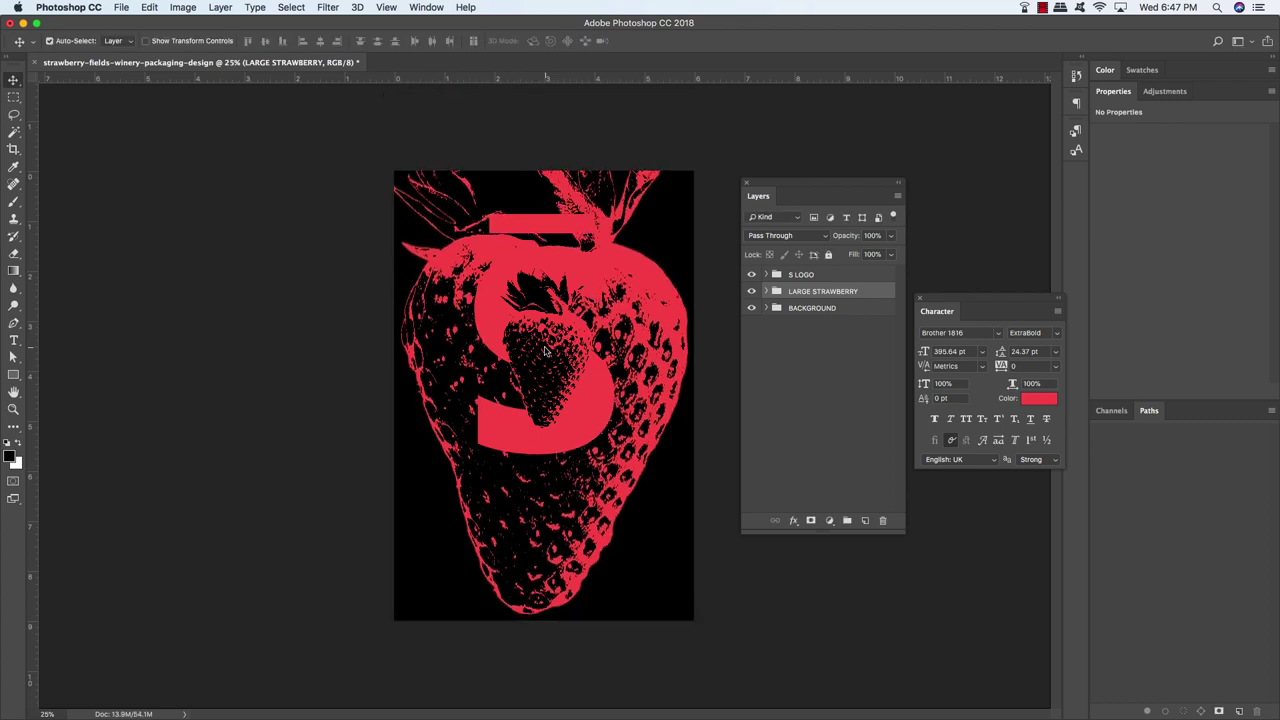
key("shift+Up")
key("shift+Up")
key("shift+Up")
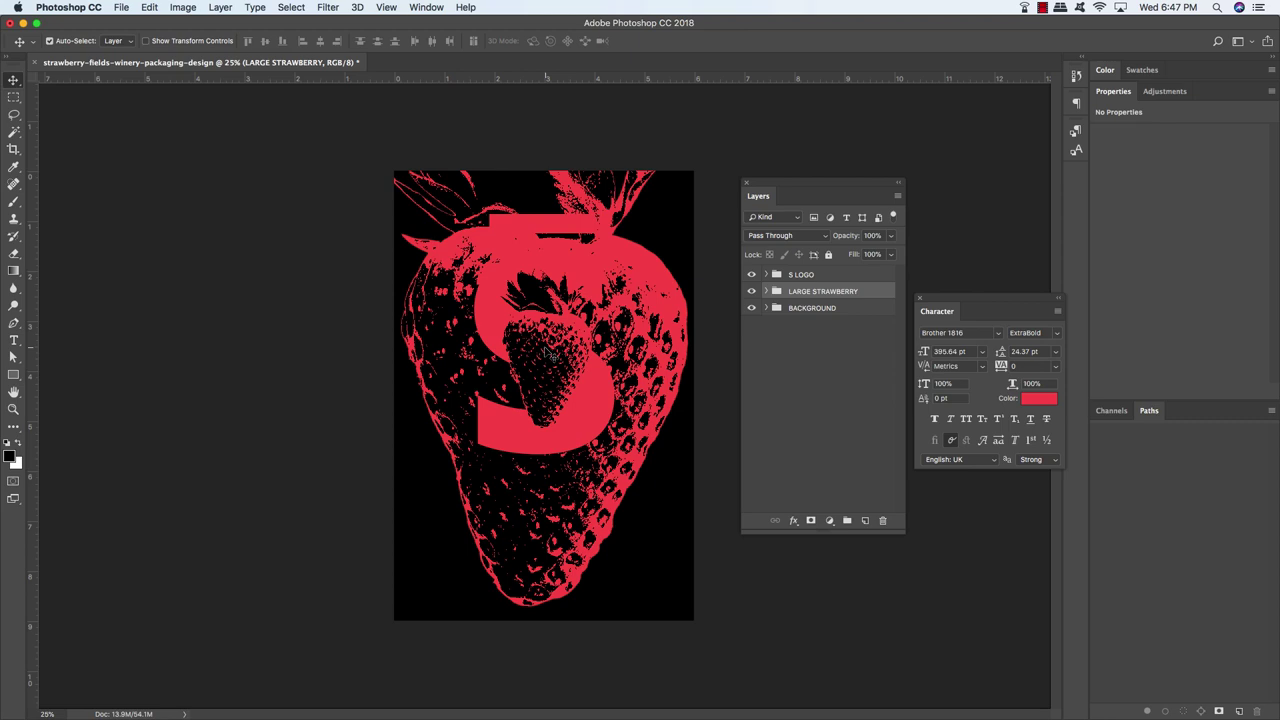
Change the red end stop of the LARGE STRAWBERRY group's gradient map to dark grey 434242
left_click(766, 291)
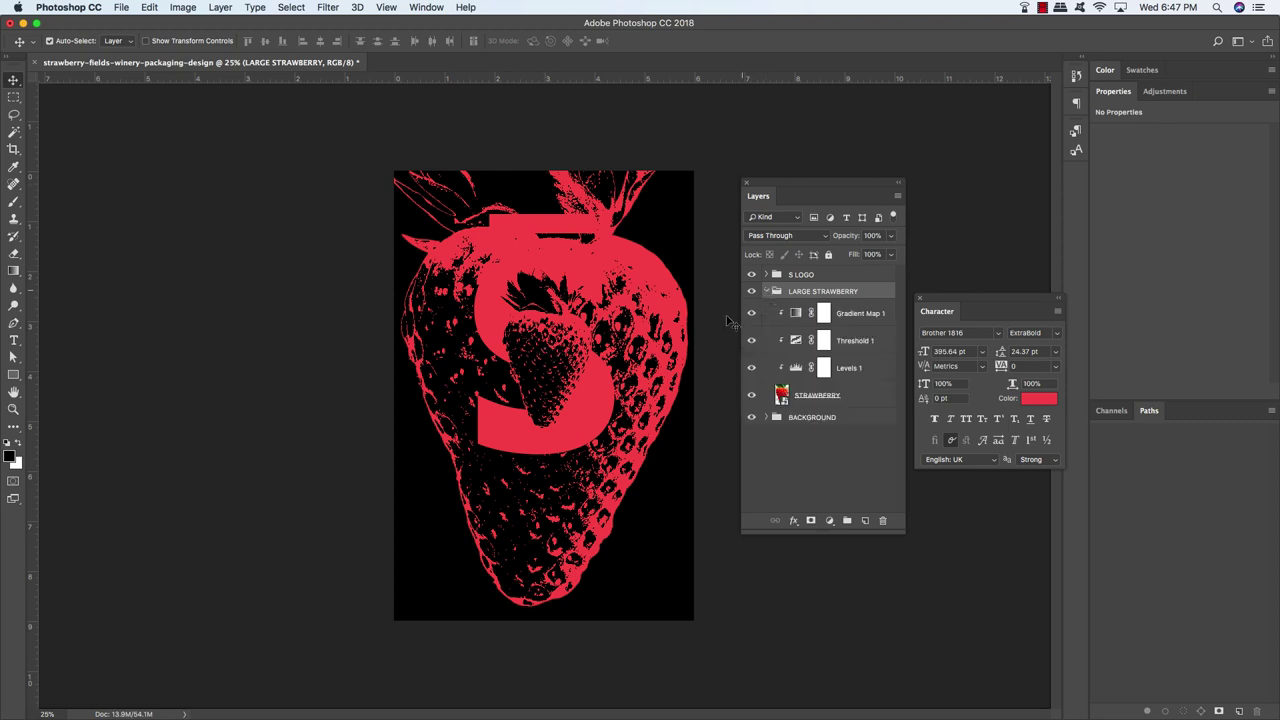
left_click(866, 314)
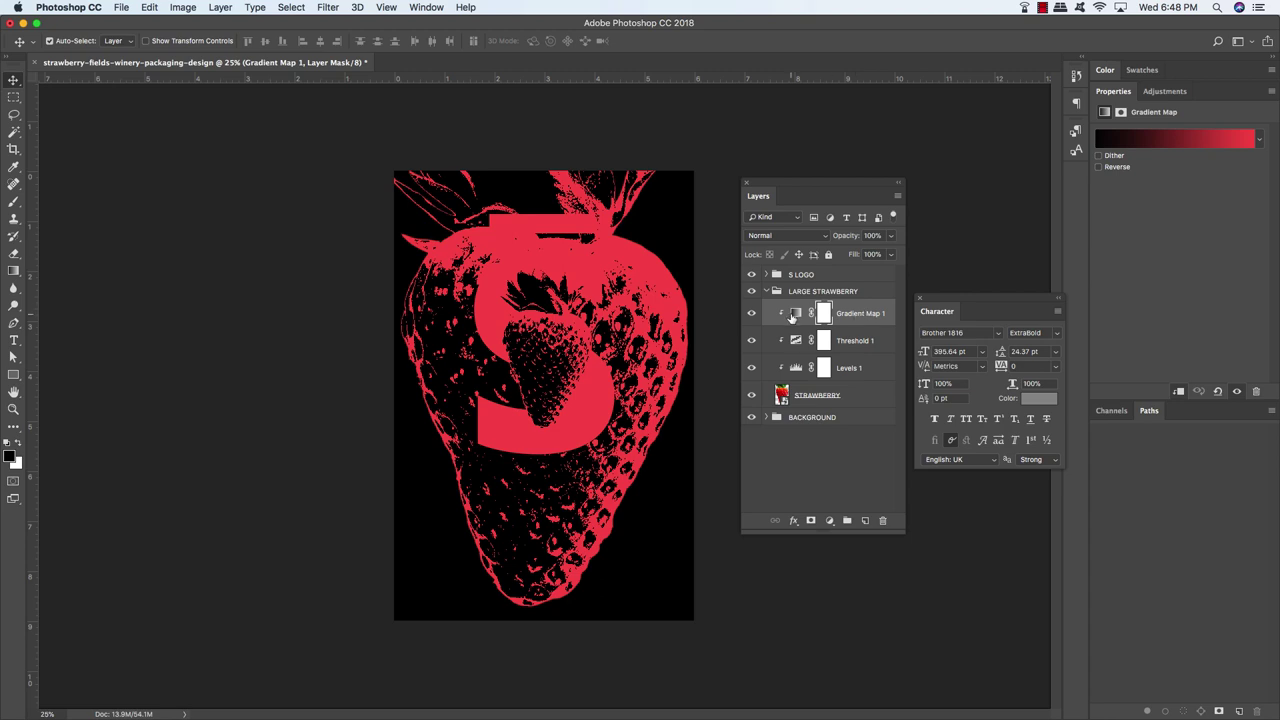
left_click(795, 314)
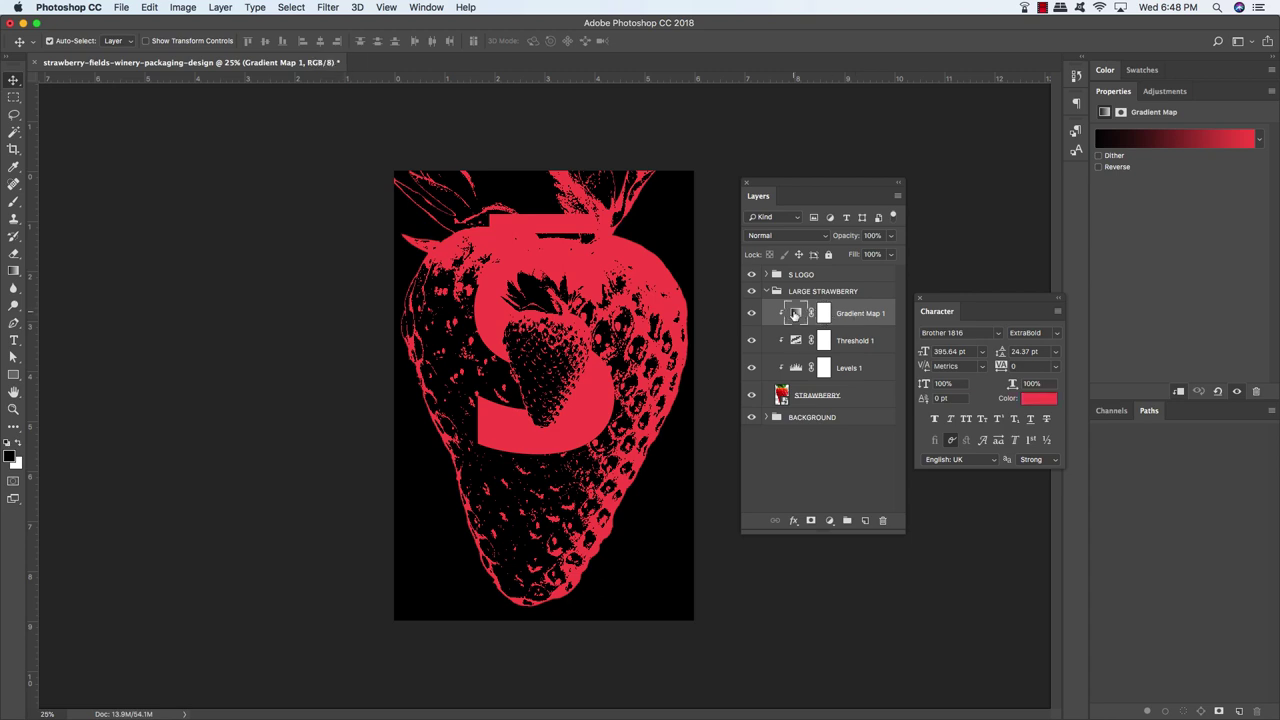
left_click(1188, 138)
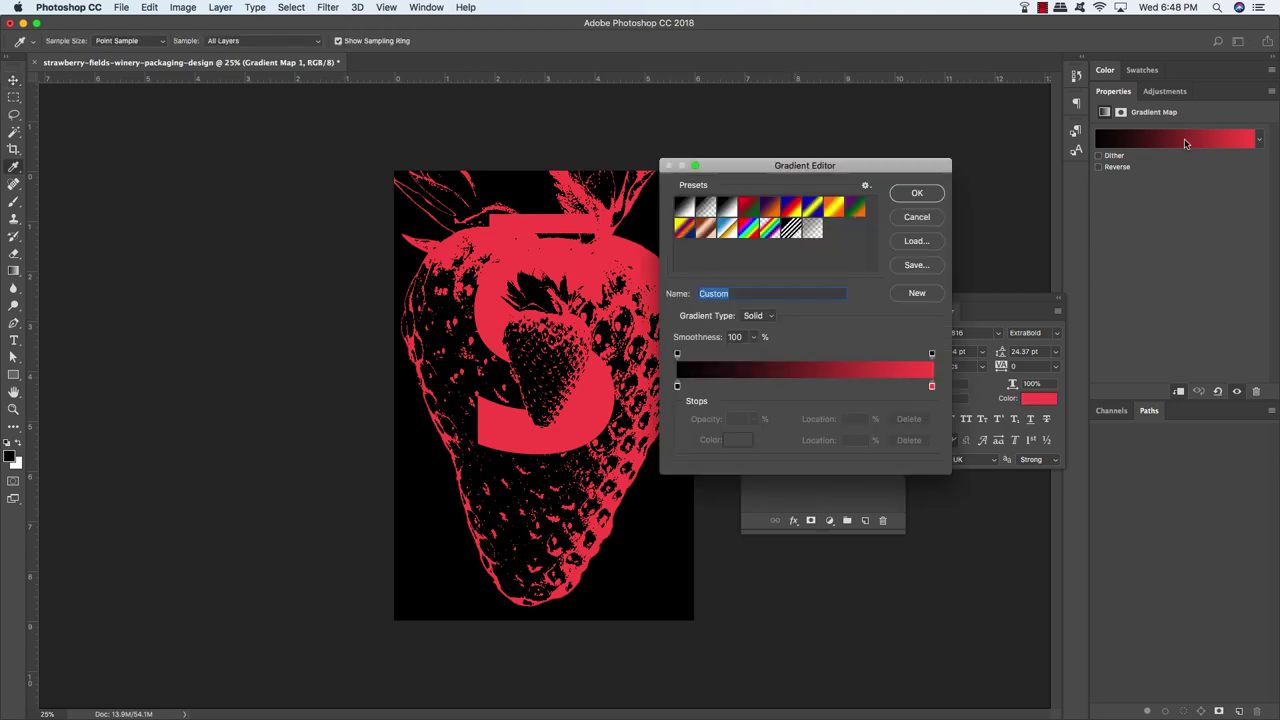
left_click(931, 389)
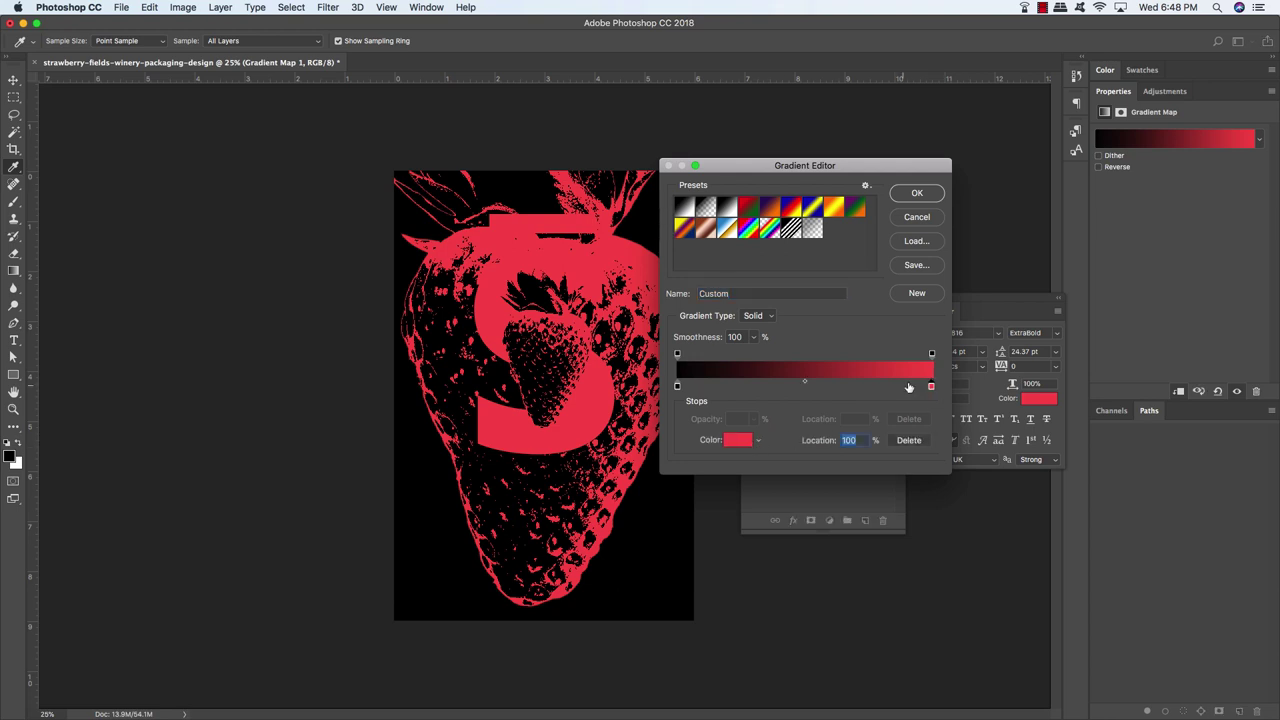
left_click(736, 440)
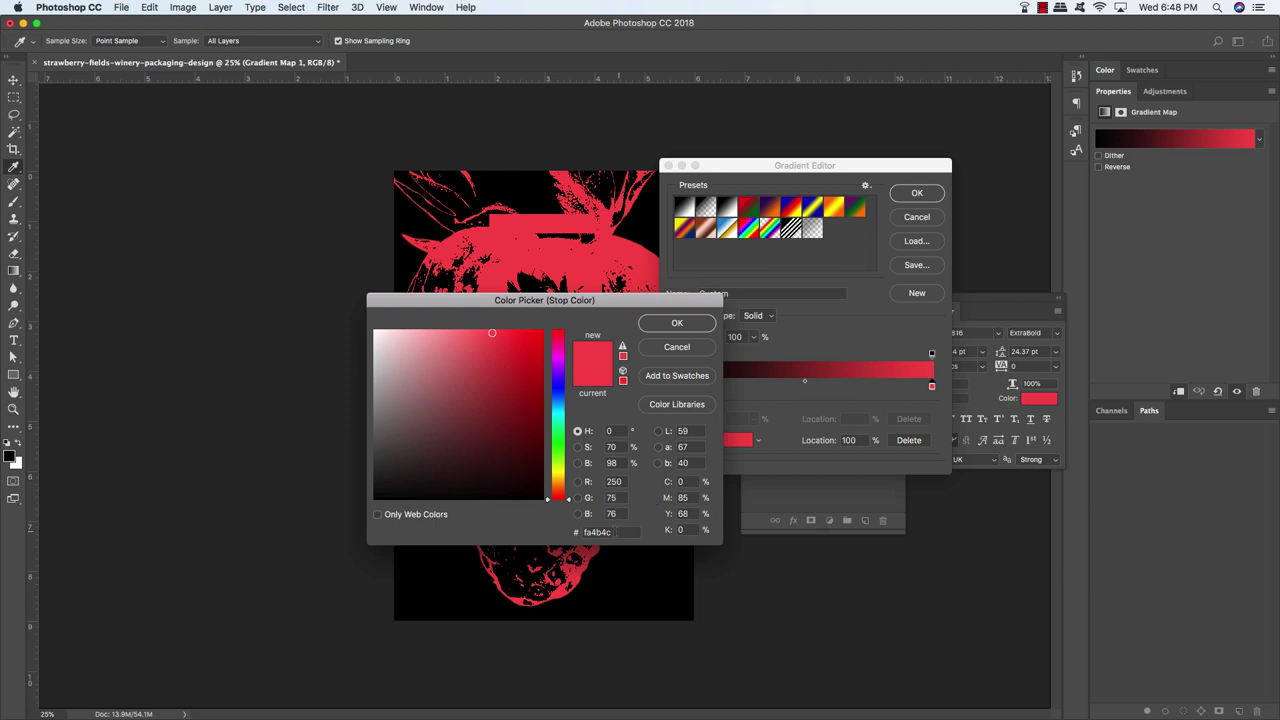
double_click(597, 532)
type("434242")
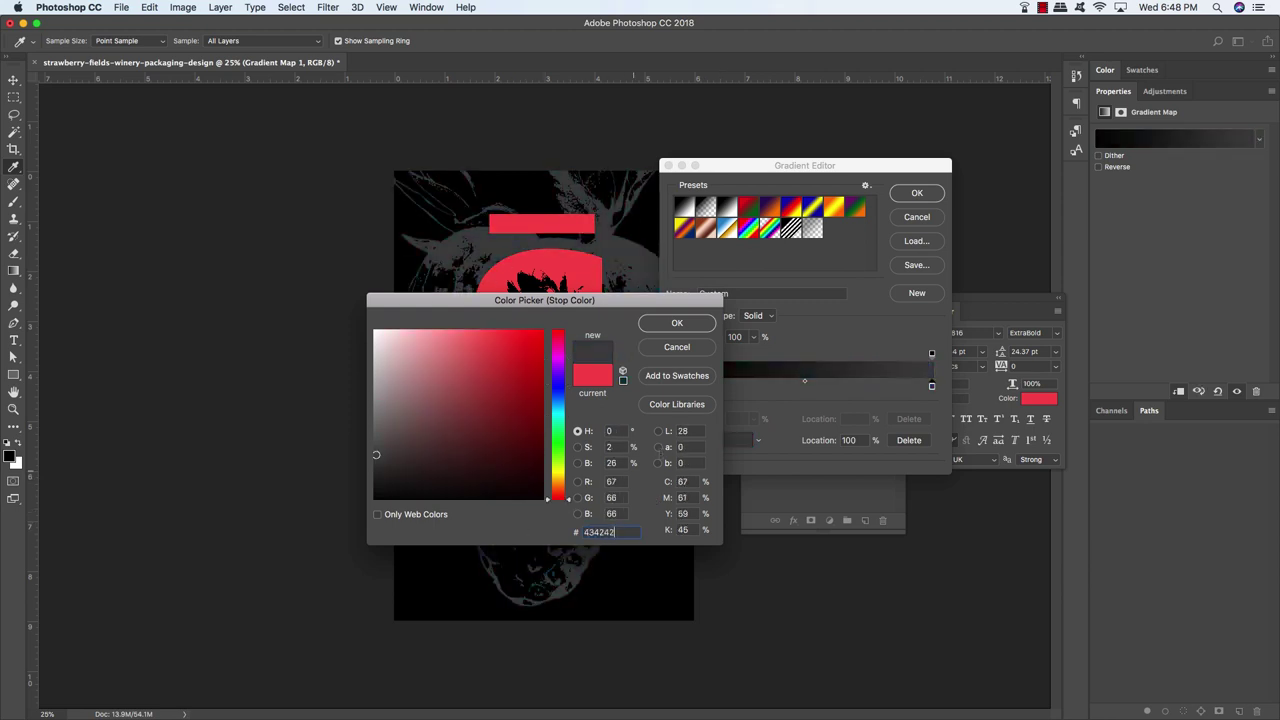
left_click(686, 325)
key("Return")
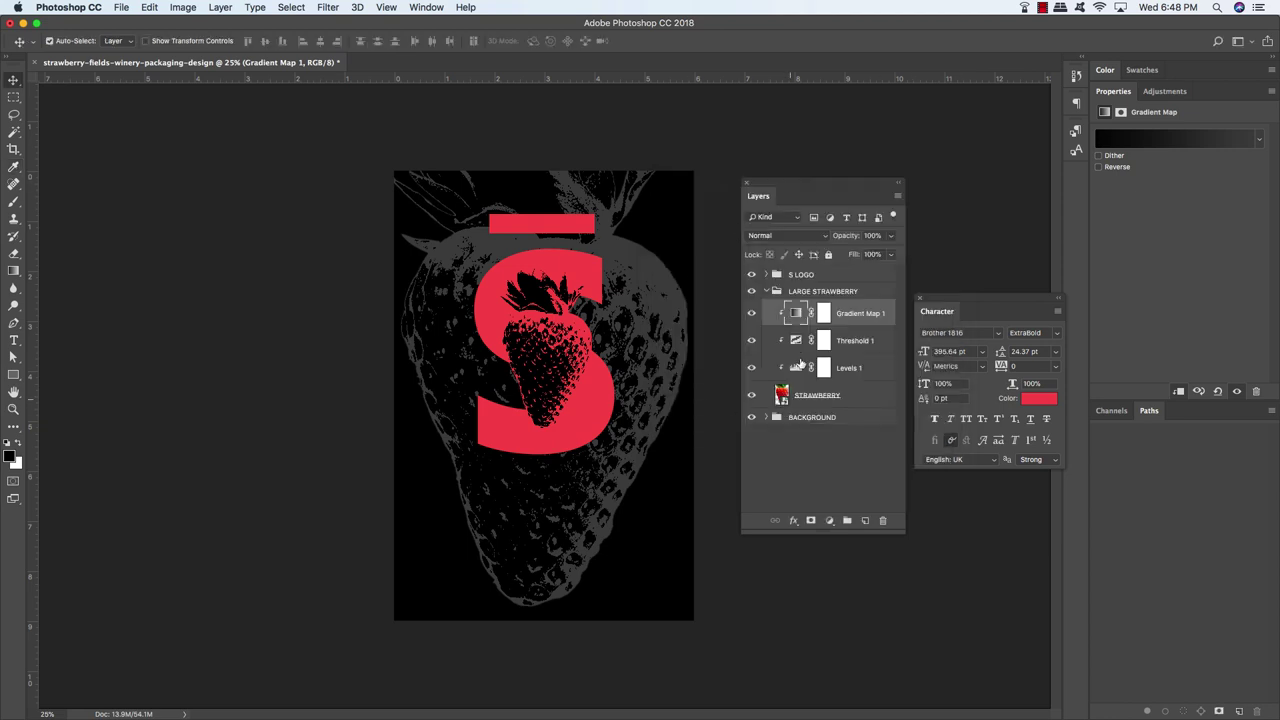
Collapse the LARGE STRAWBERRY group and set its opacity to 50%
left_click(767, 291)
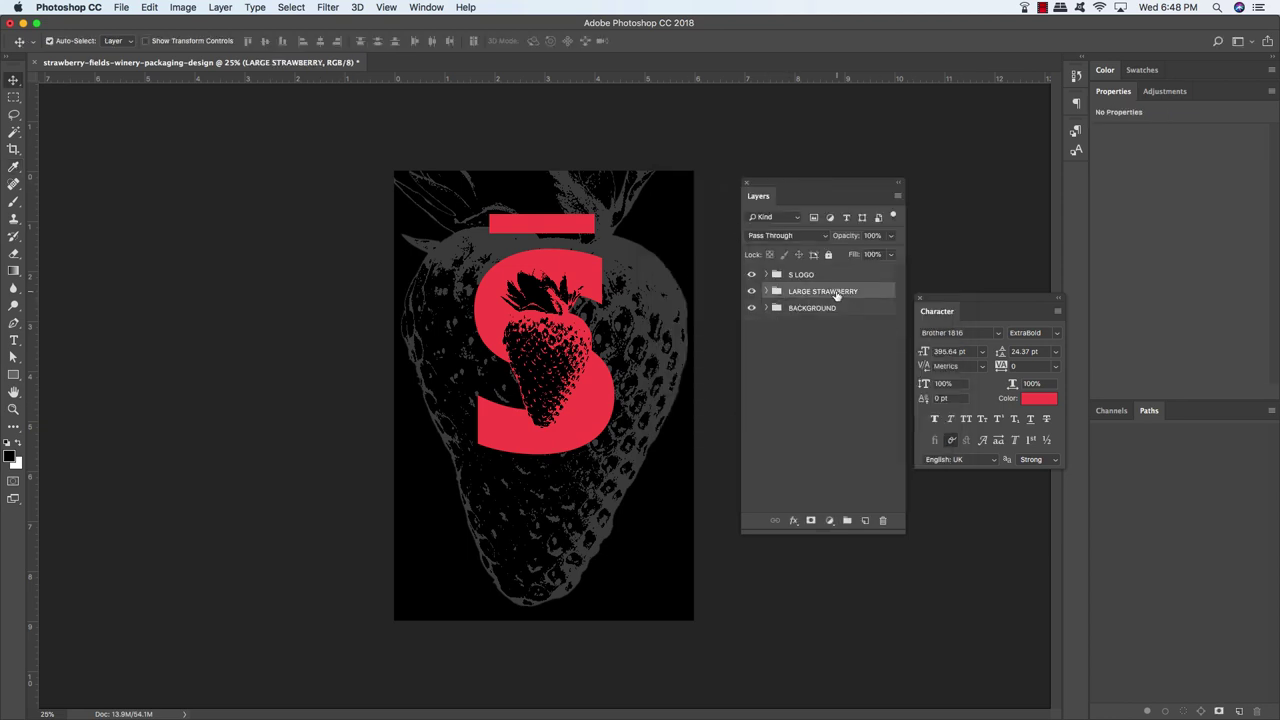
key("5")
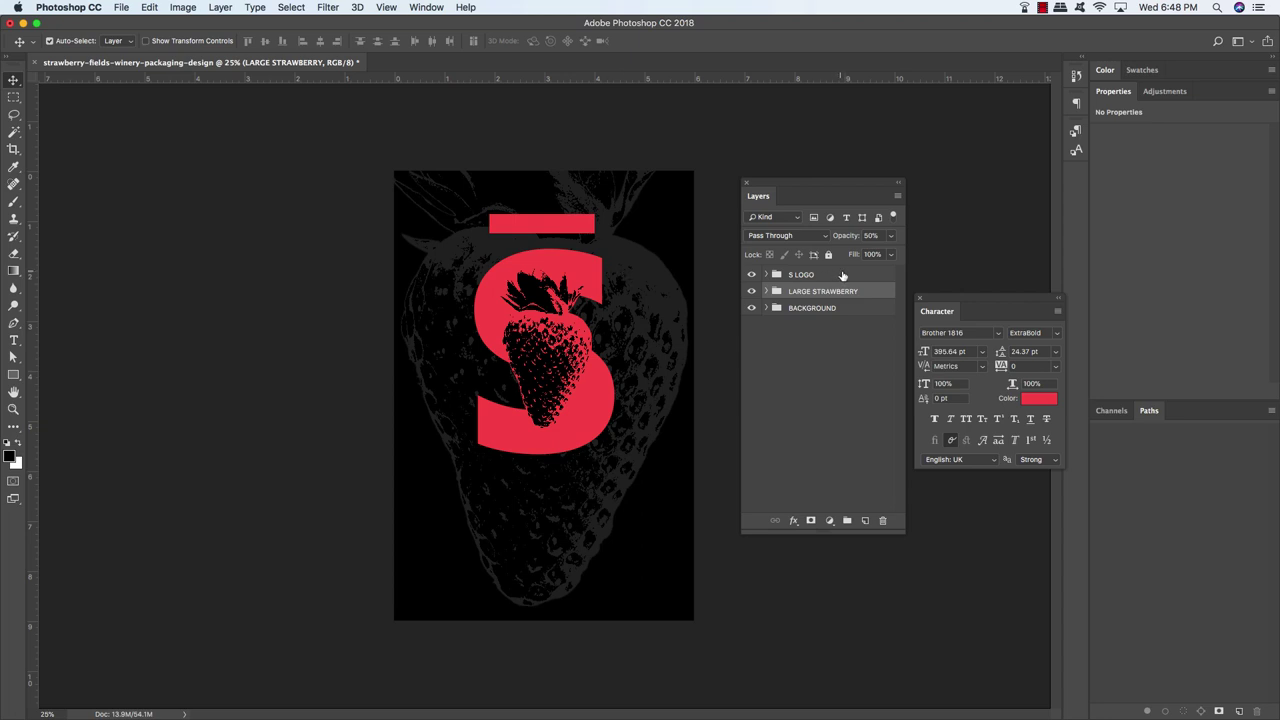
Add a new layer above S LOGO with the 12 pt text "Strawberry Fields Winery" below the S
left_click(843, 276)
left_click(866, 520)
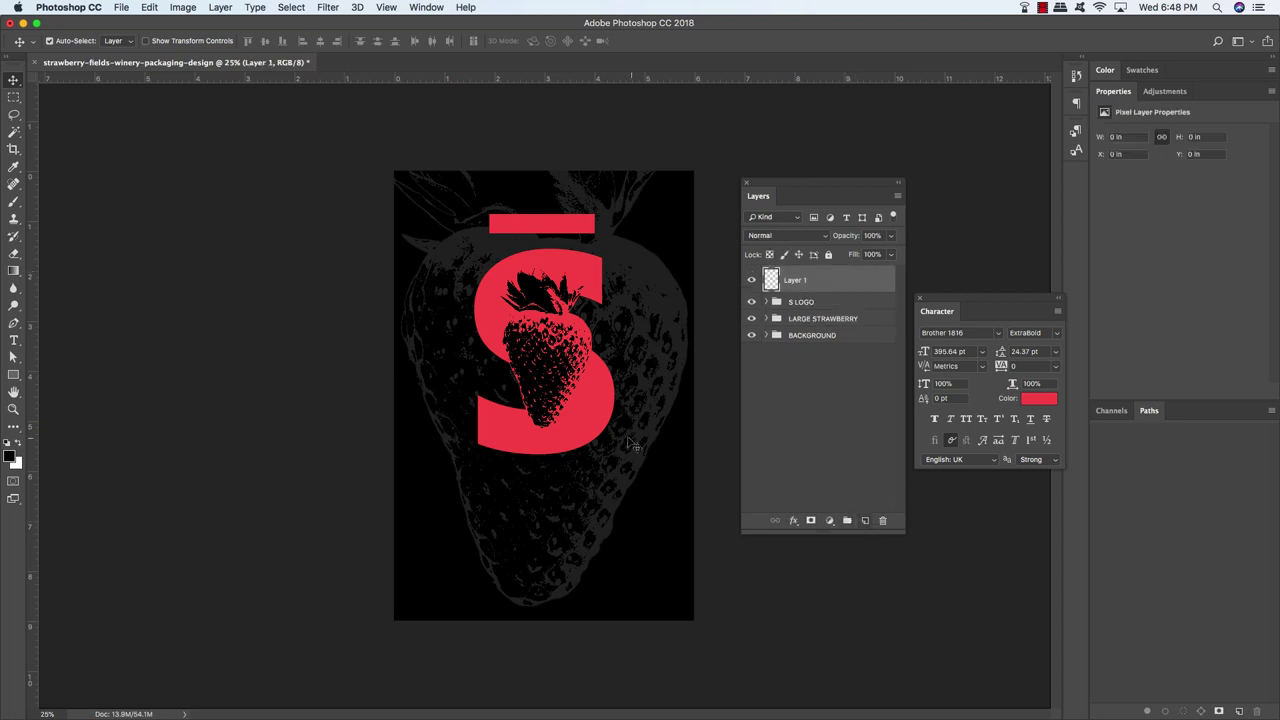
key("t")
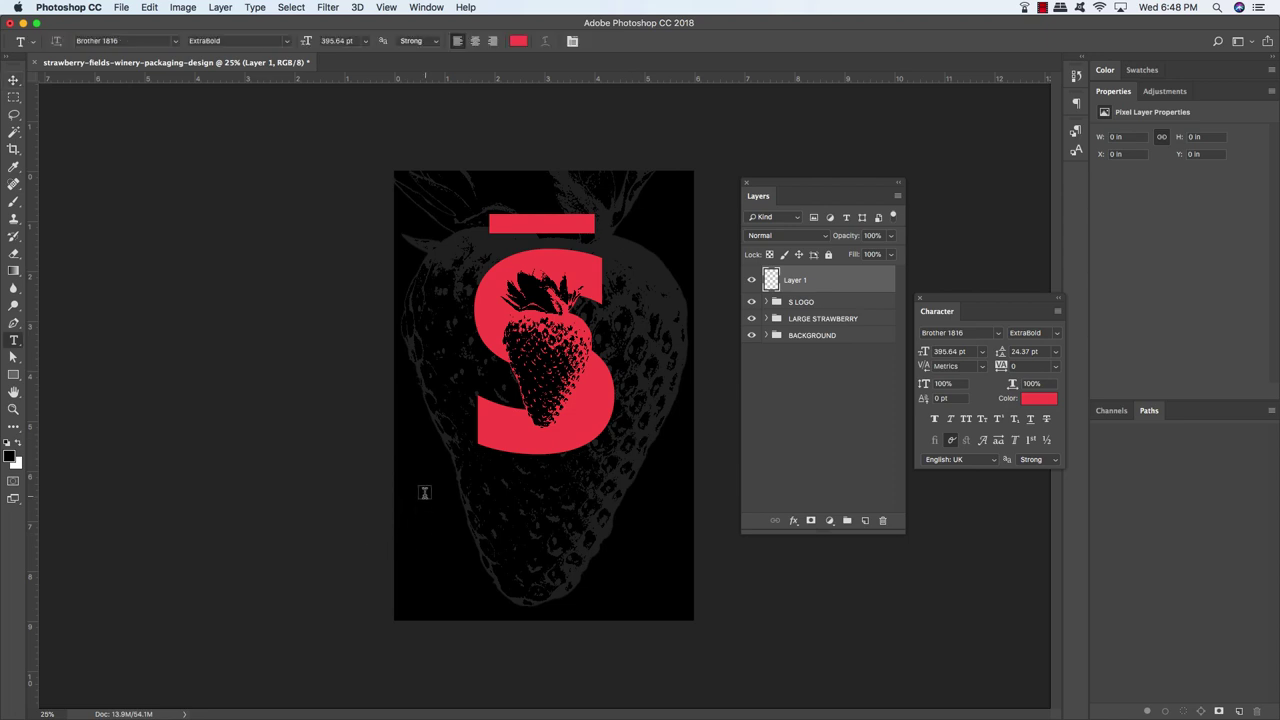
left_click(445, 488)
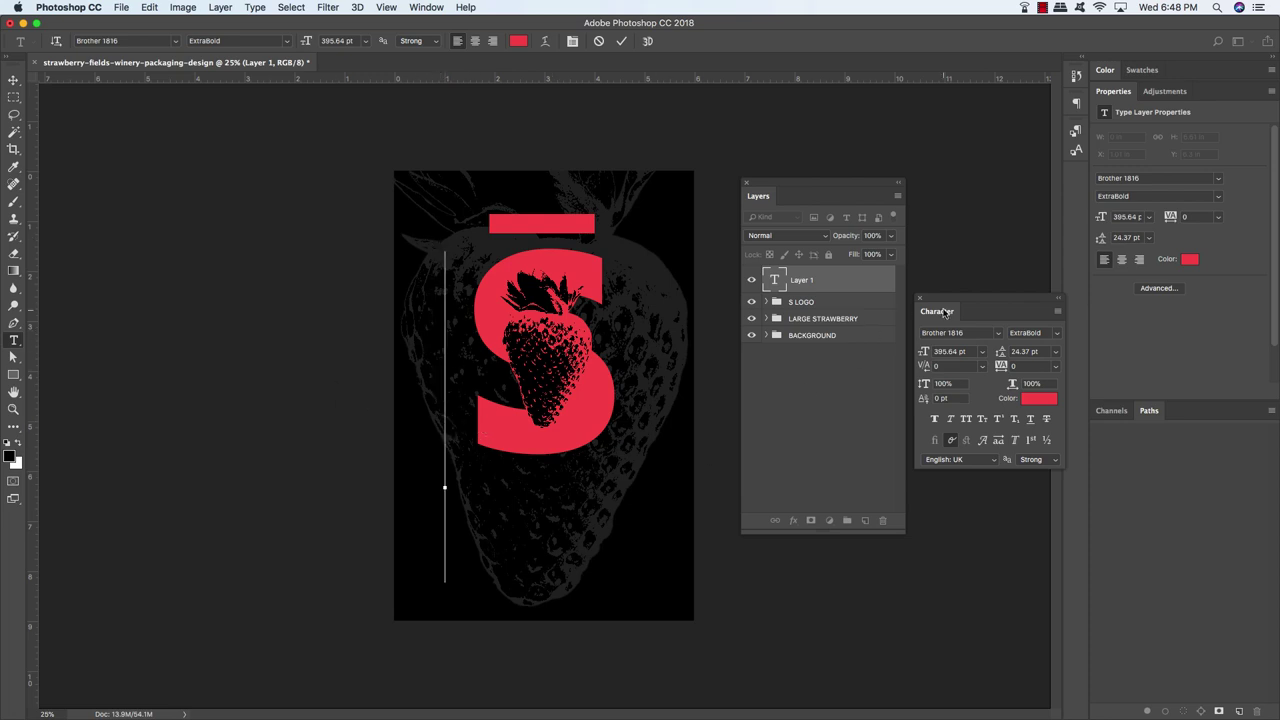
left_click(982, 352)
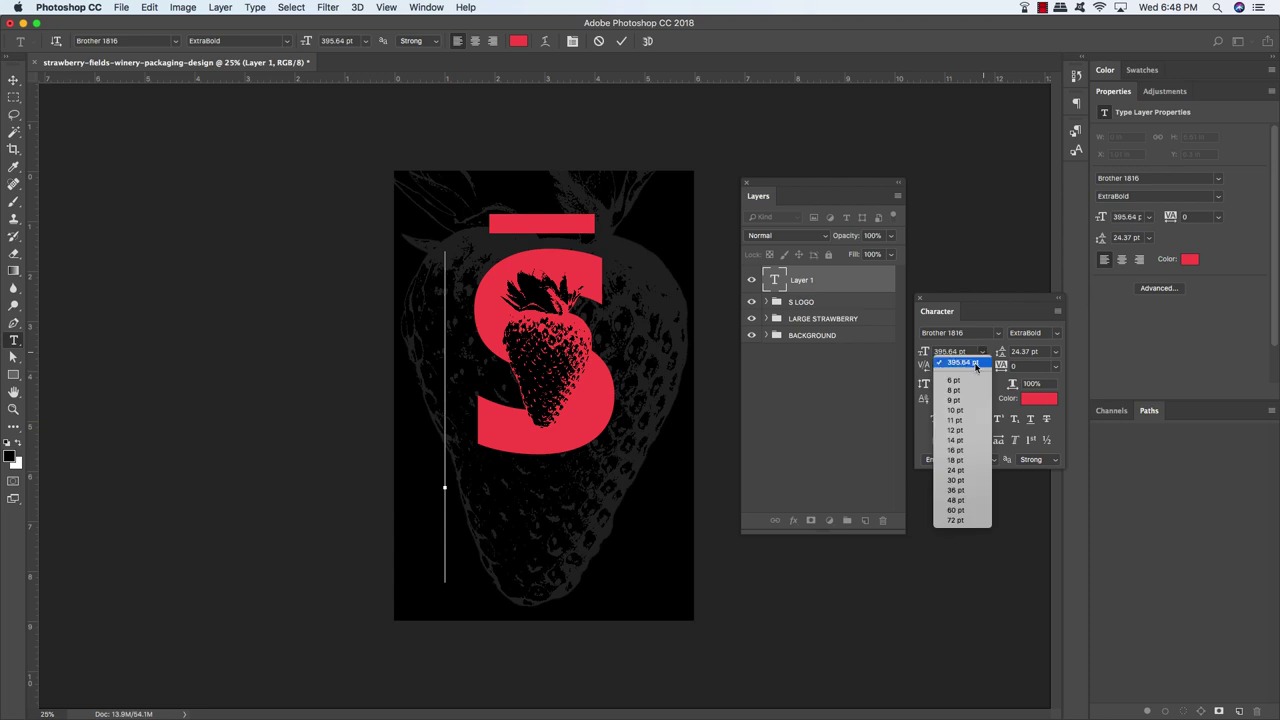
left_click(960, 430)
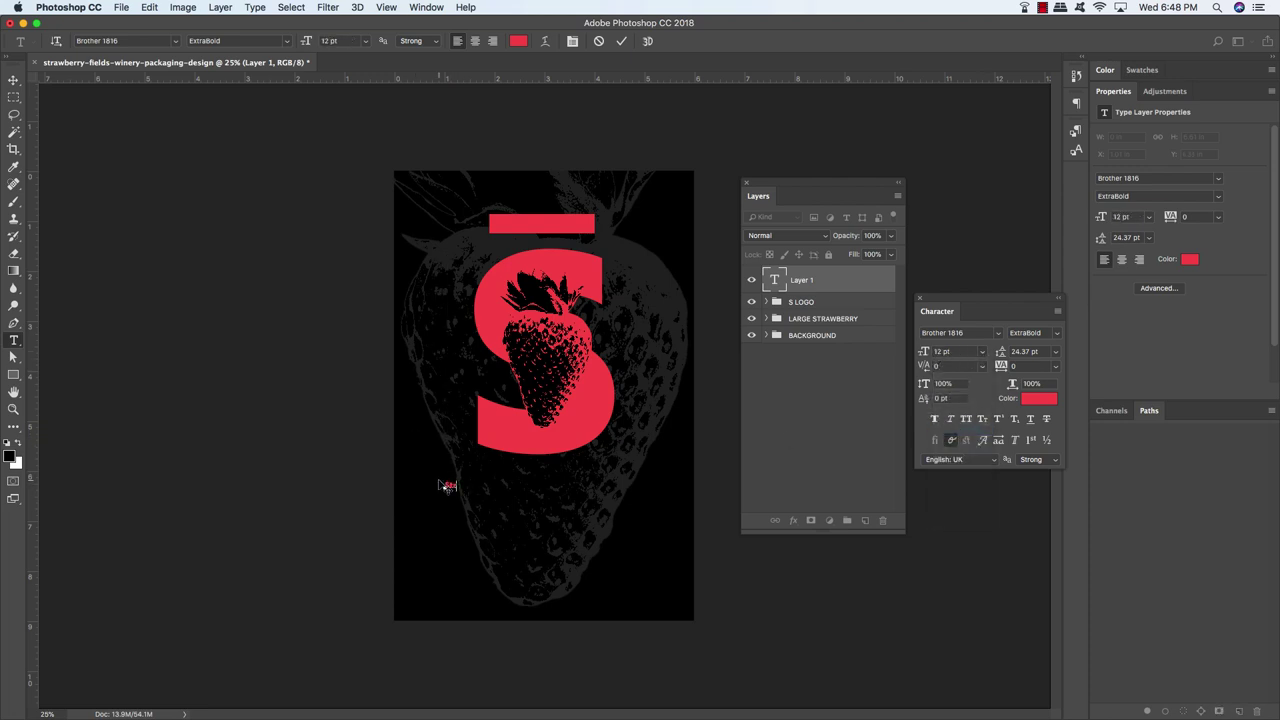
type("wberry Fields Winery")
Set the font of the whole Strawberry Fields Winery text line to Baskerville Regular
triple_click(514, 486)
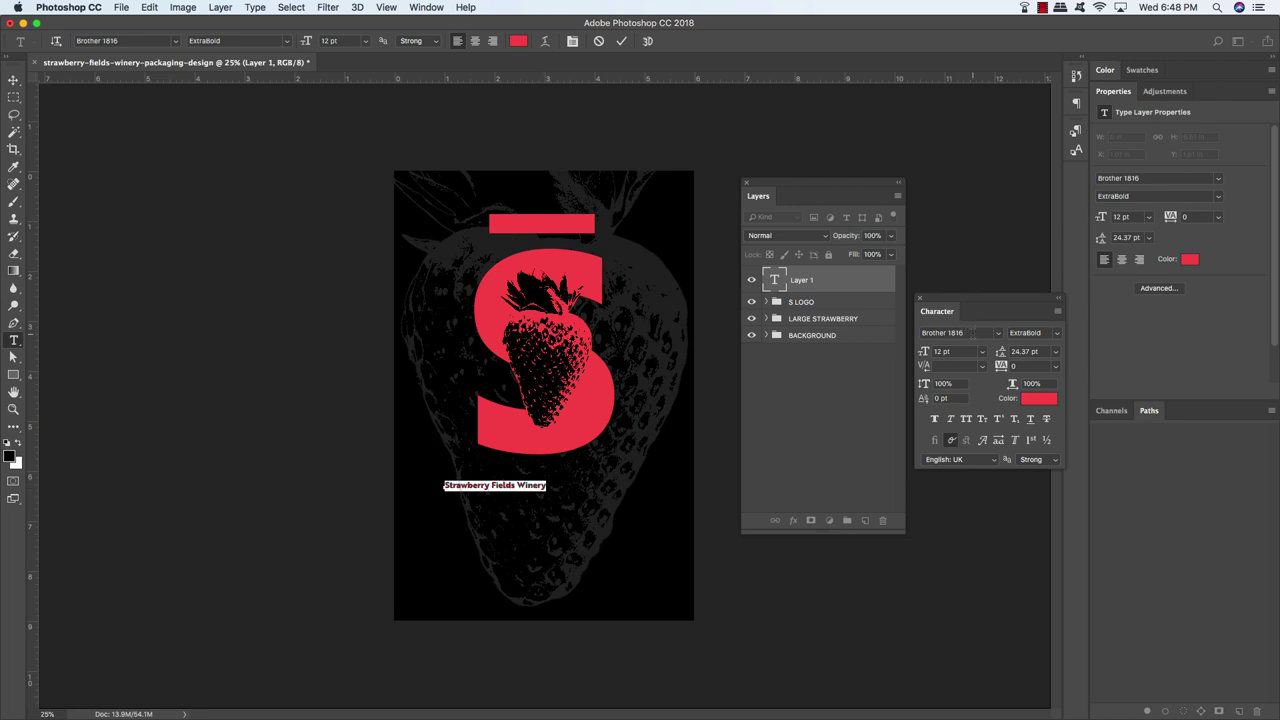
left_click(972, 334)
type("bask")
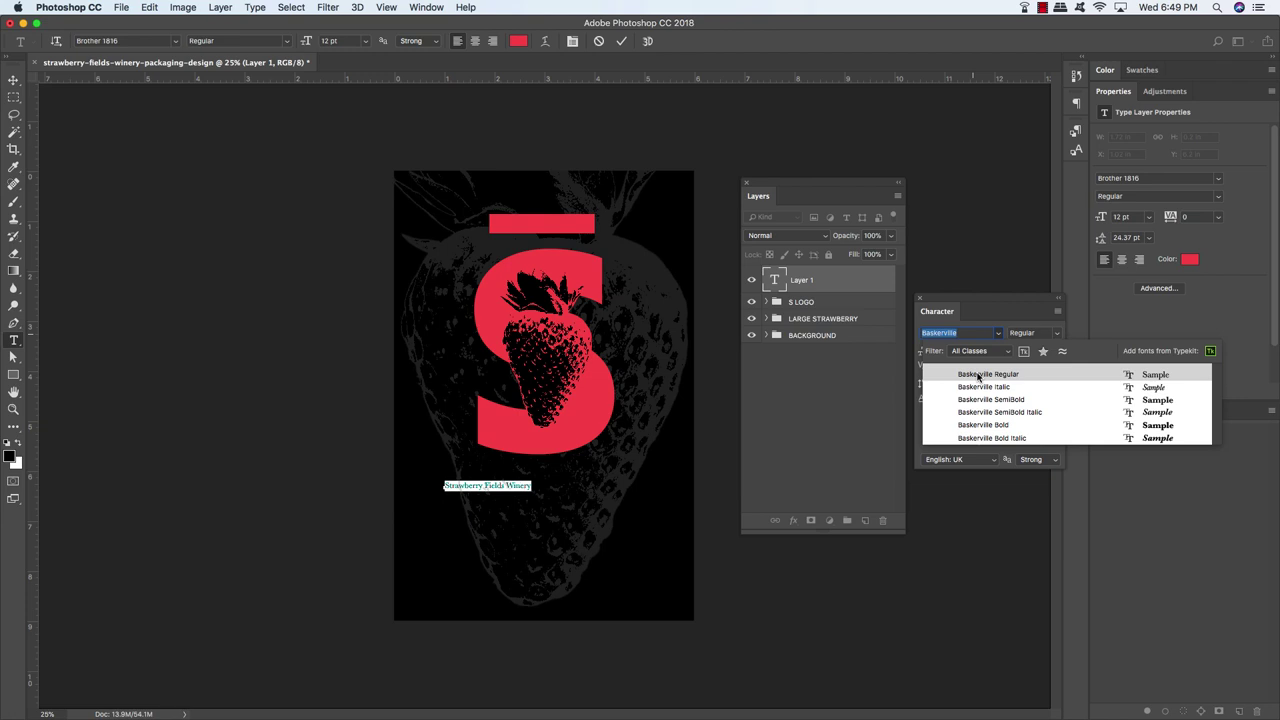
left_click(978, 376)
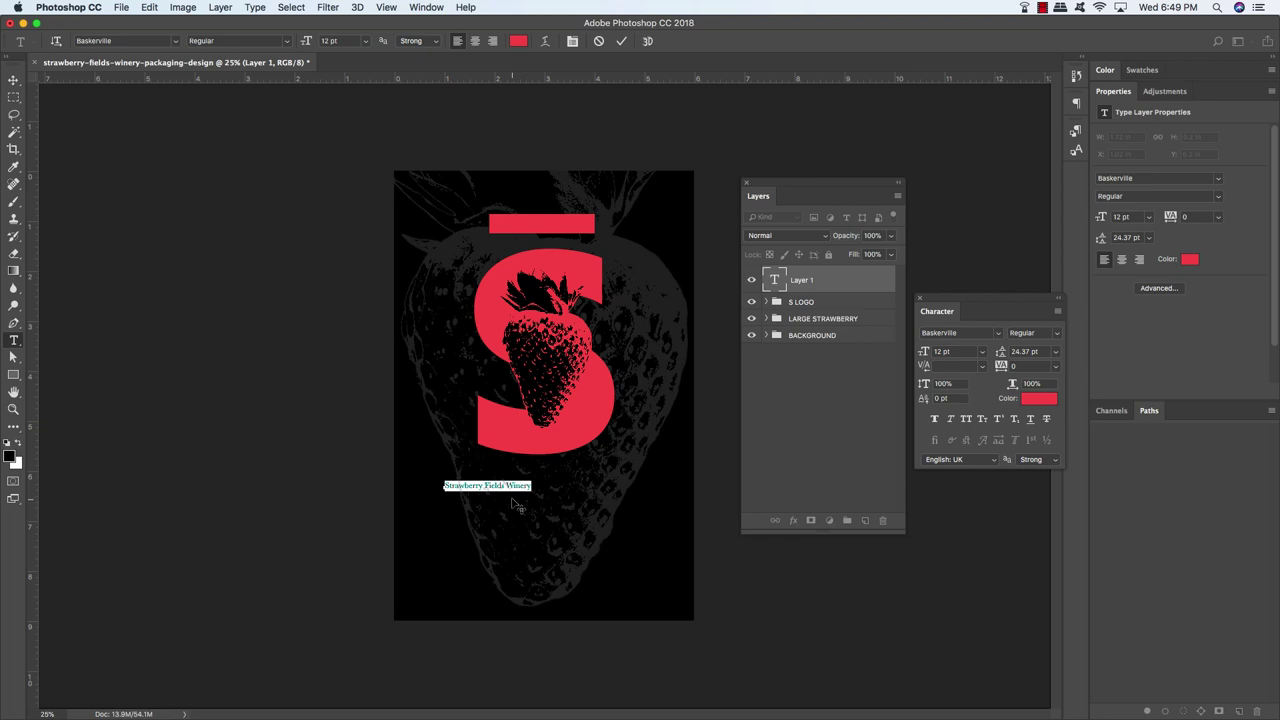
Colour the Strawberry Fields Winery text white (ffffff) and set its size to 28.55 pt
triple_click(510, 484)
left_click(1036, 401)
left_click_drag(424, 384, 340, 306)
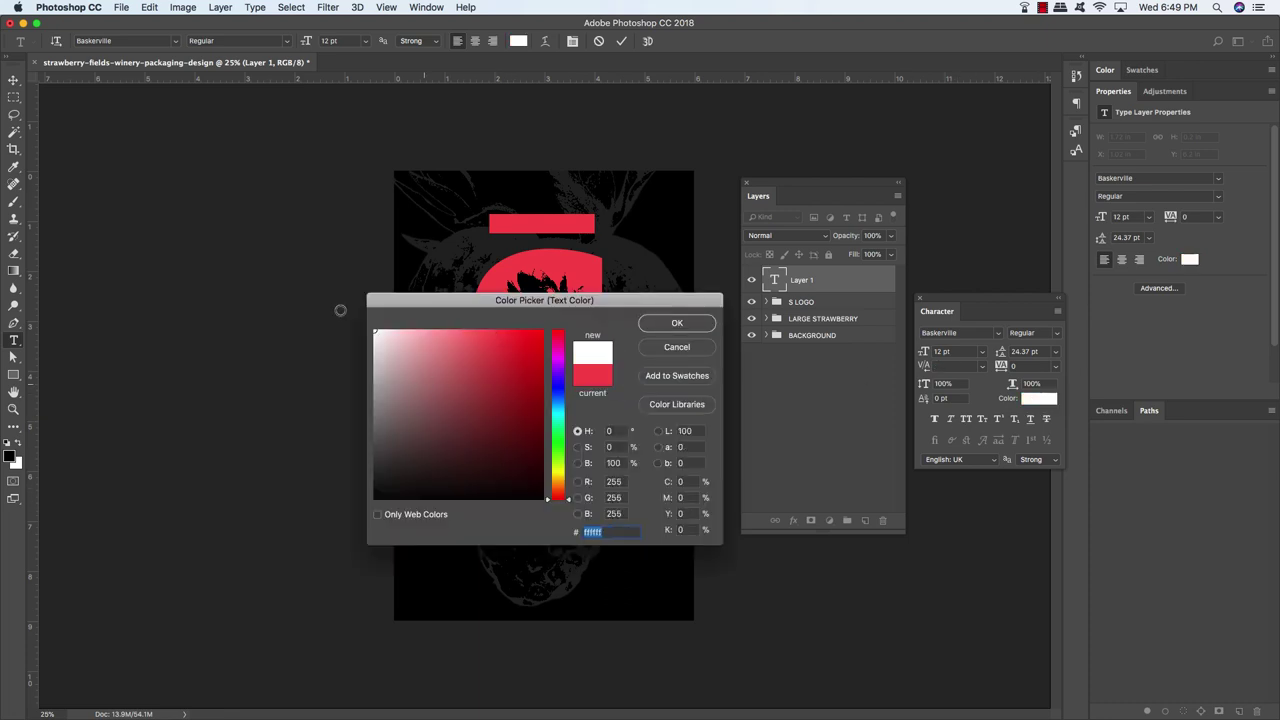
left_click(669, 323)
left_click(961, 351)
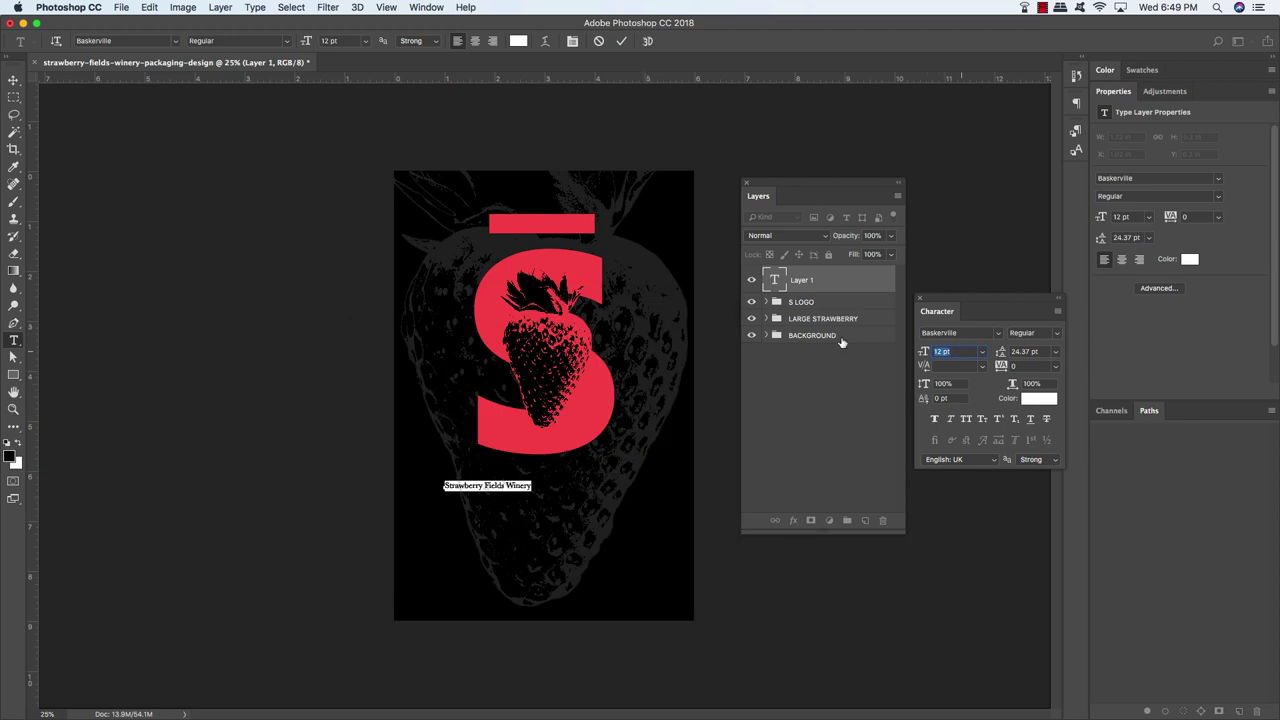
type("28.55")
key("Return")
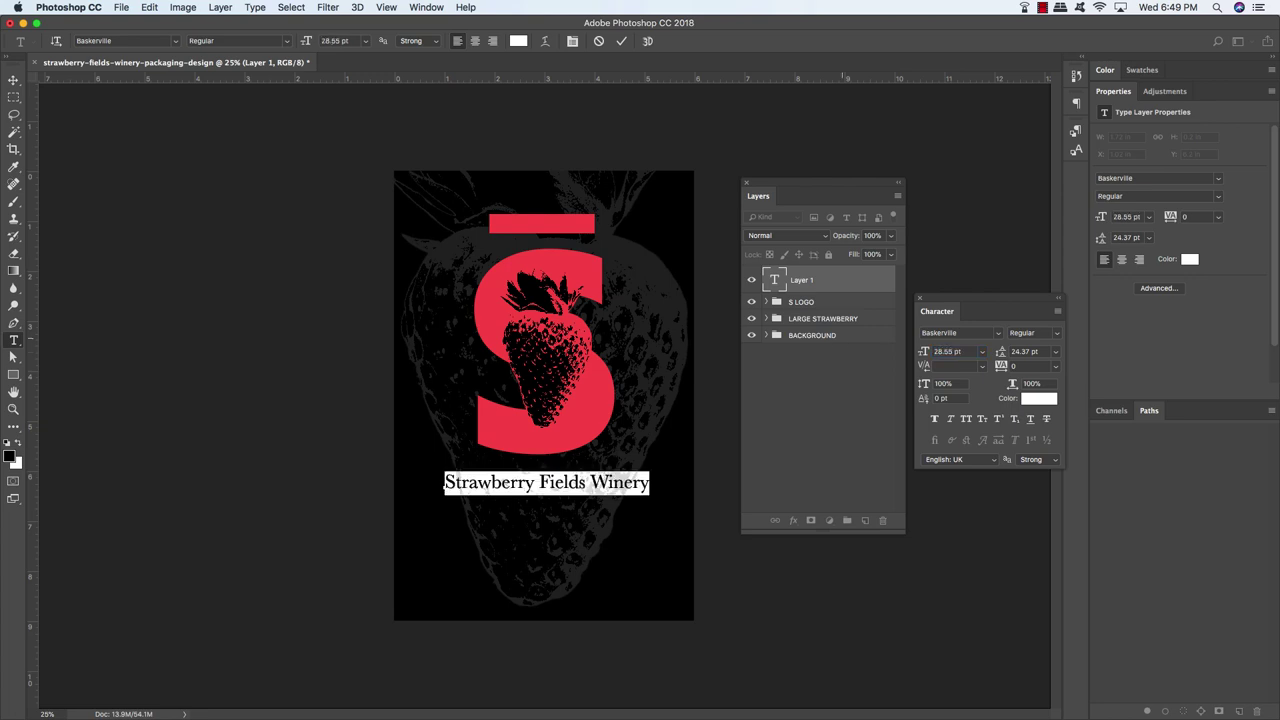
Commit the winery text and nudge it left and down below the S, to X 0.88 in and Y 6.14 in
left_click(13, 79)
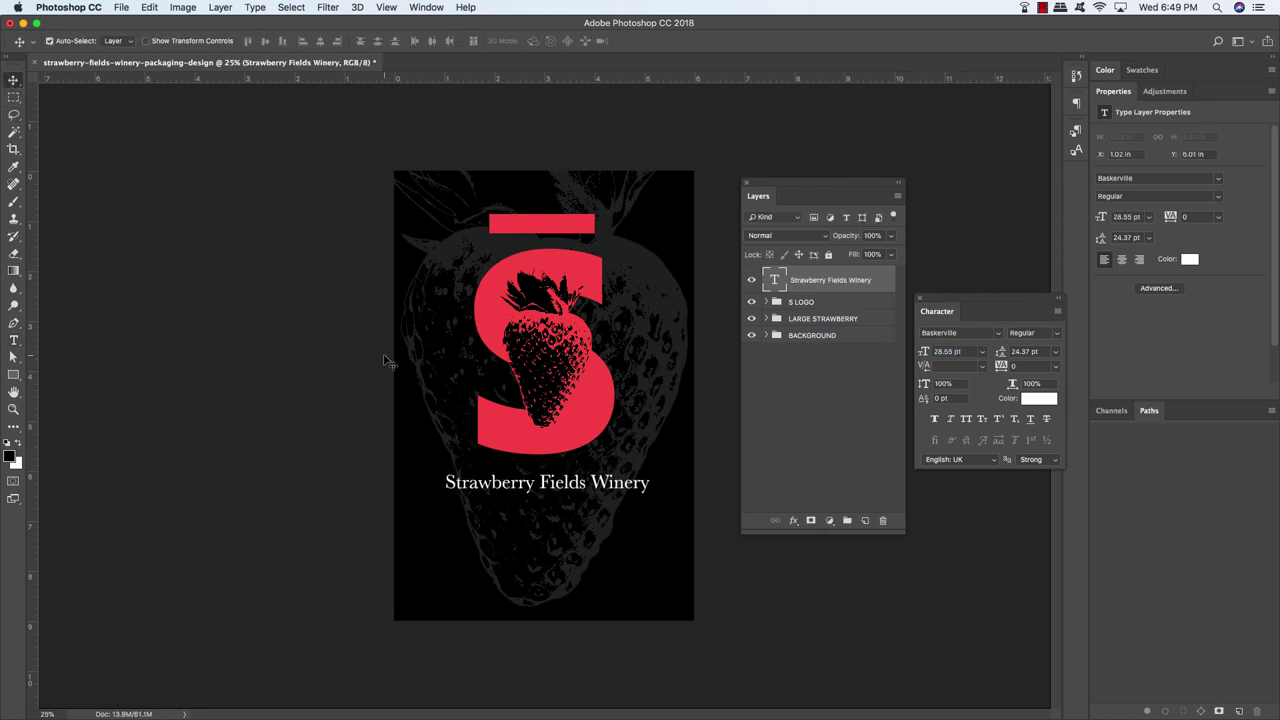
key("Left")
key("Left")
key("Left")
key("Left")
key("Left")
key("Left")
key("Left")
key("Left")
key("Left")
key("Left")
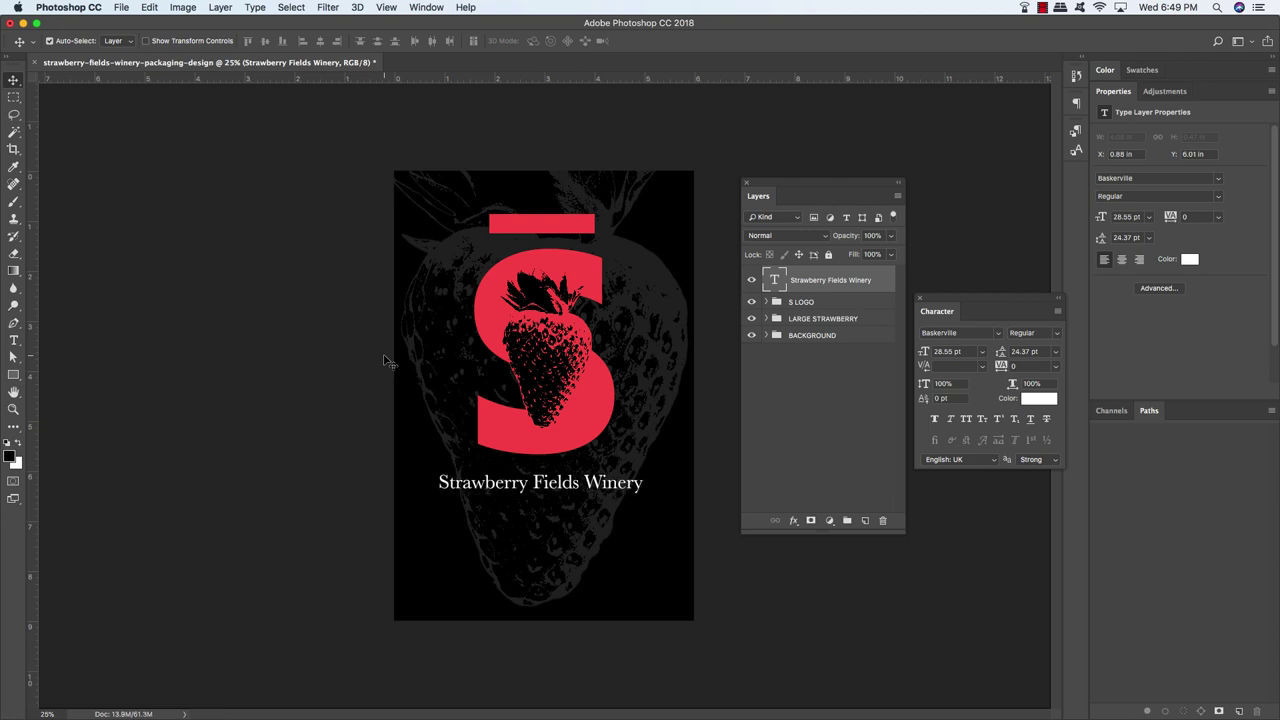
key("Down")
key("Down")
key("Down")
key("Down")
key("Down")
key("Down")
key("Down")
key("Down")
key("Down")
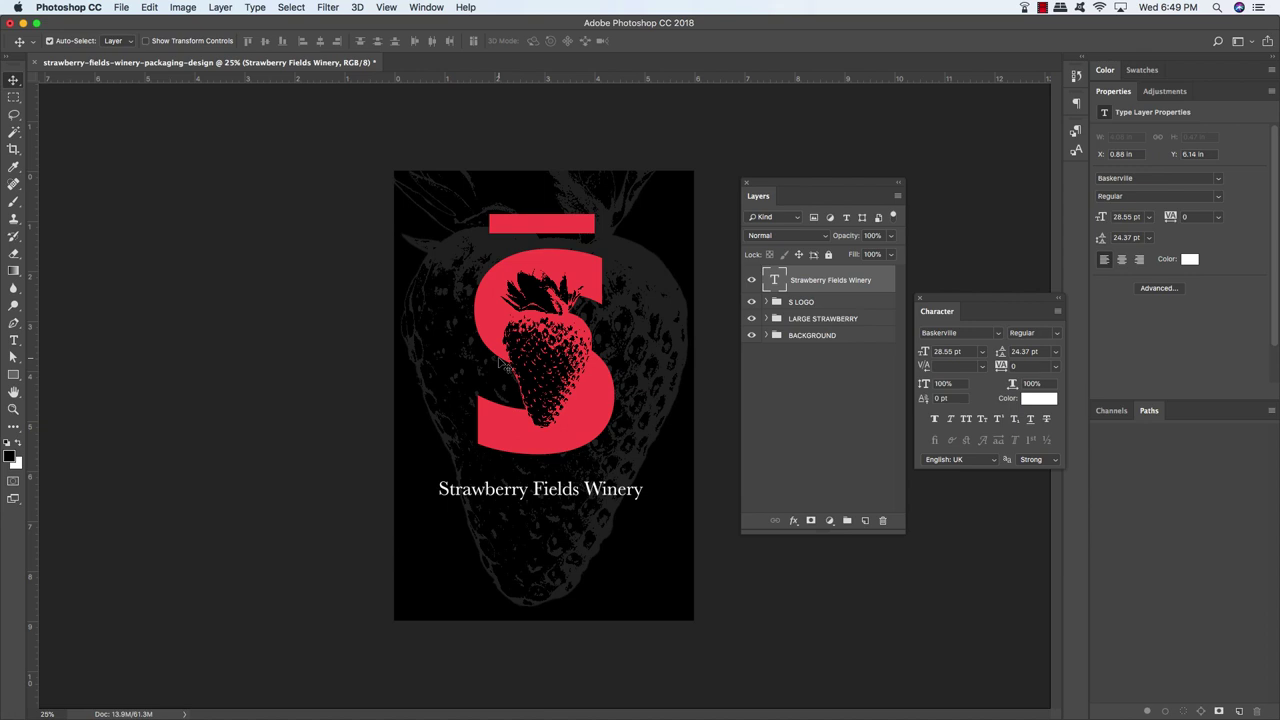
Duplicate the Strawberry Fields Winery text layer, place the copy beneath the original in the layer stack, and move it down to Y 7.81 in
key("alt+Down")
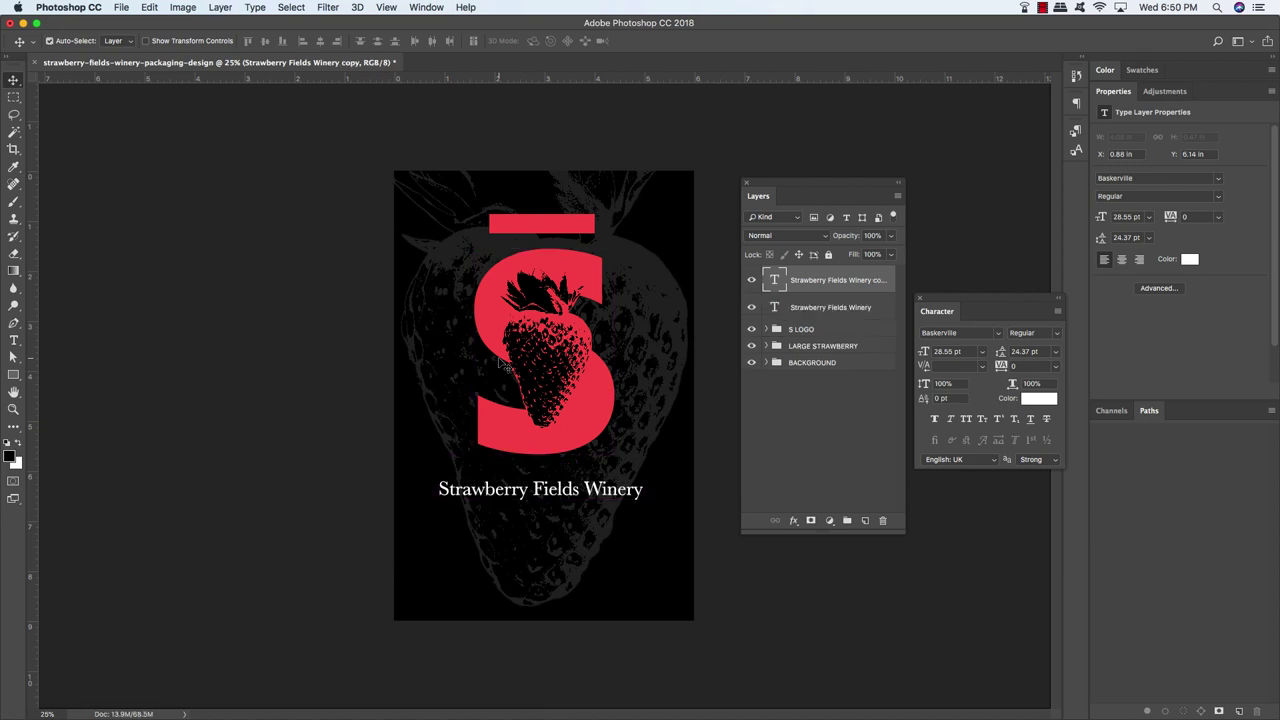
key("super+bracketleft")
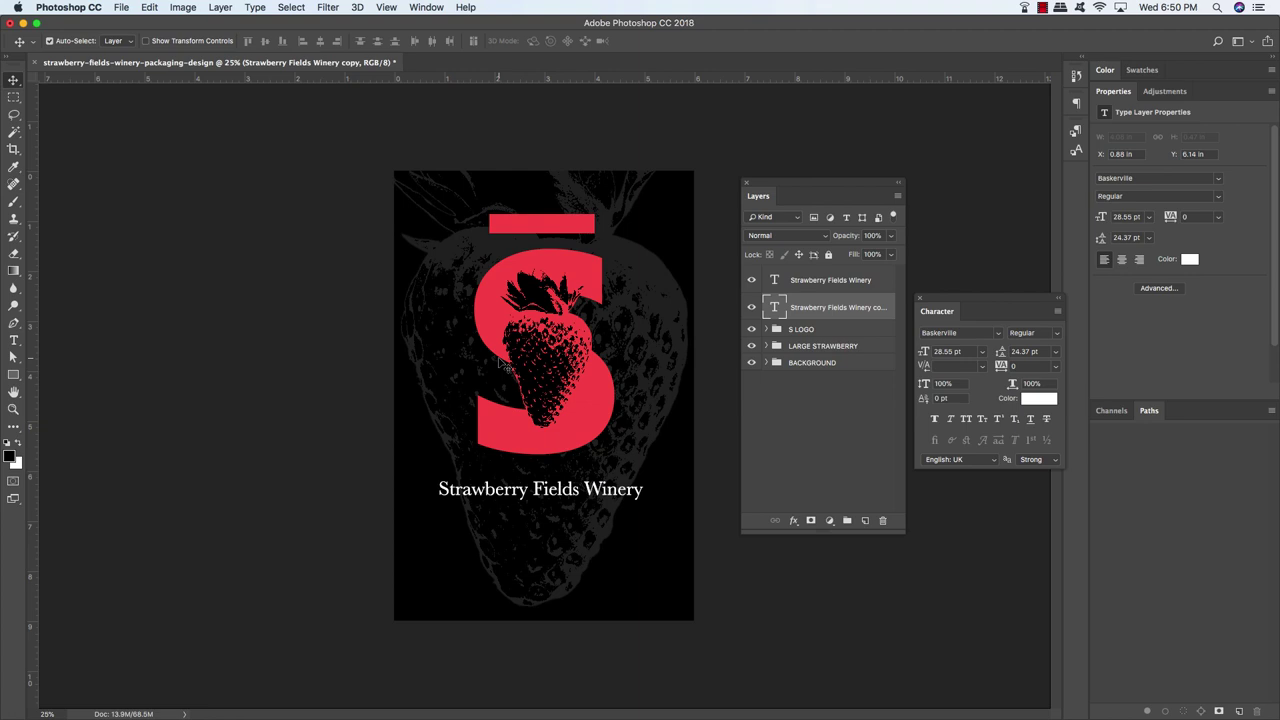
key("shift+Down")
key("shift+Down")
key("shift+Down")
key("shift+Down")
key("shift+Down")
key("shift+Down")
key("shift+Down")
key("shift+Down")
key("shift+Down")
key("shift+Down")
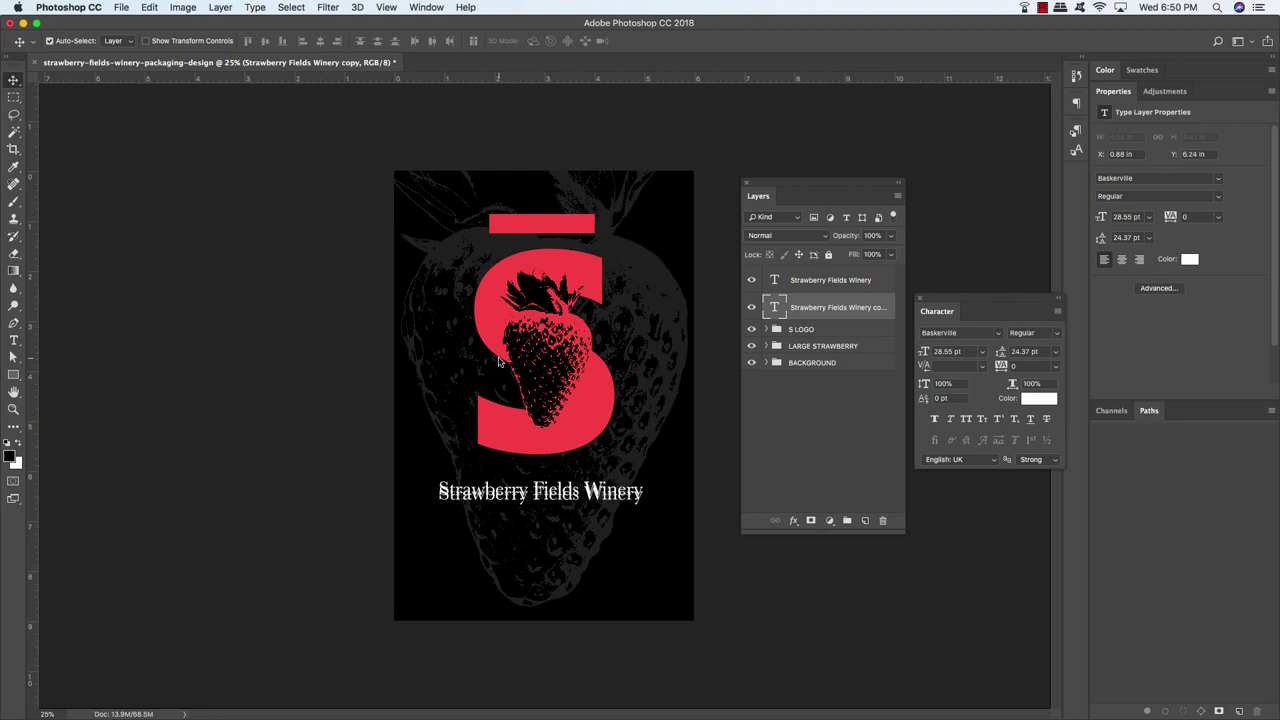
key("shift+Down")
key("shift+Down")
key("shift+Down")
key("shift+Down")
key("shift+Down")
key("shift+Down")
key("shift+Down")
key("shift+Down")
key("shift+Down")
key("shift+Down")
key("shift+Down")
key("shift+Down")
key("shift+Down")
key("shift+Down")
key("shift+Down")
key("shift+Down")
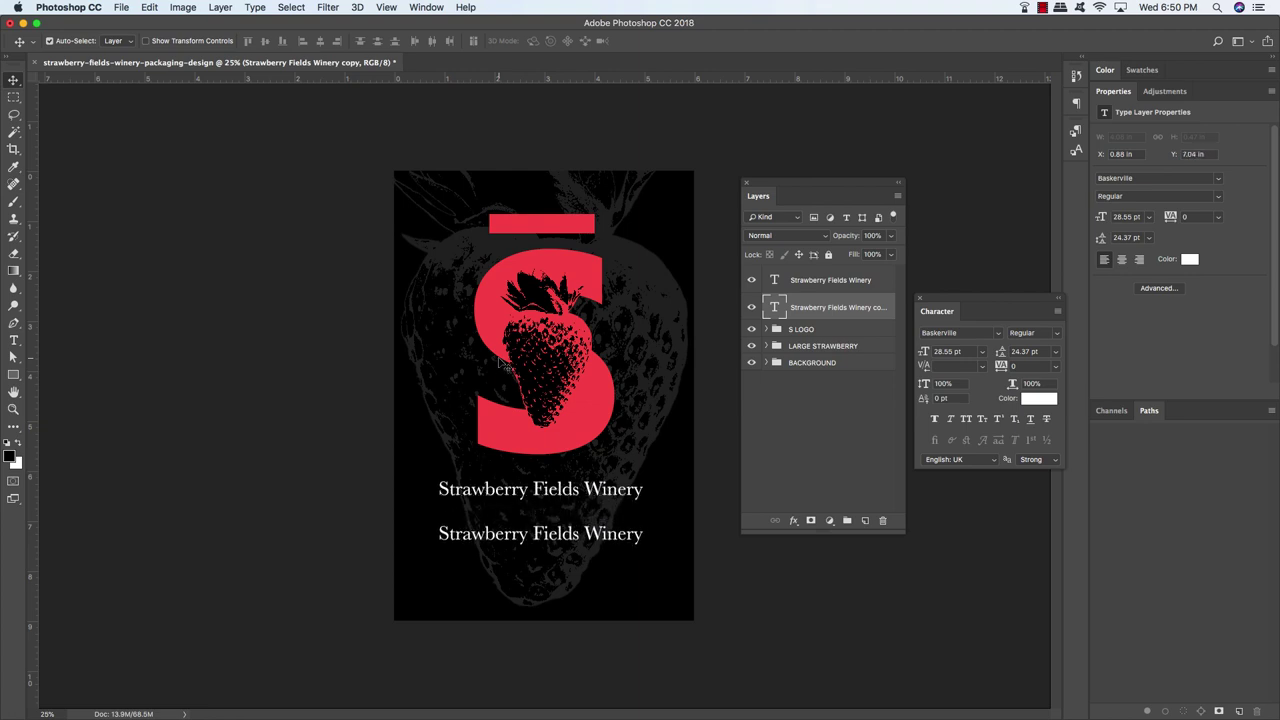
key("shift+Down")
key("shift+Down")
key("shift+Down")
key("shift+Down")
key("shift+Down")
key("shift+Down")
key("shift+Down")
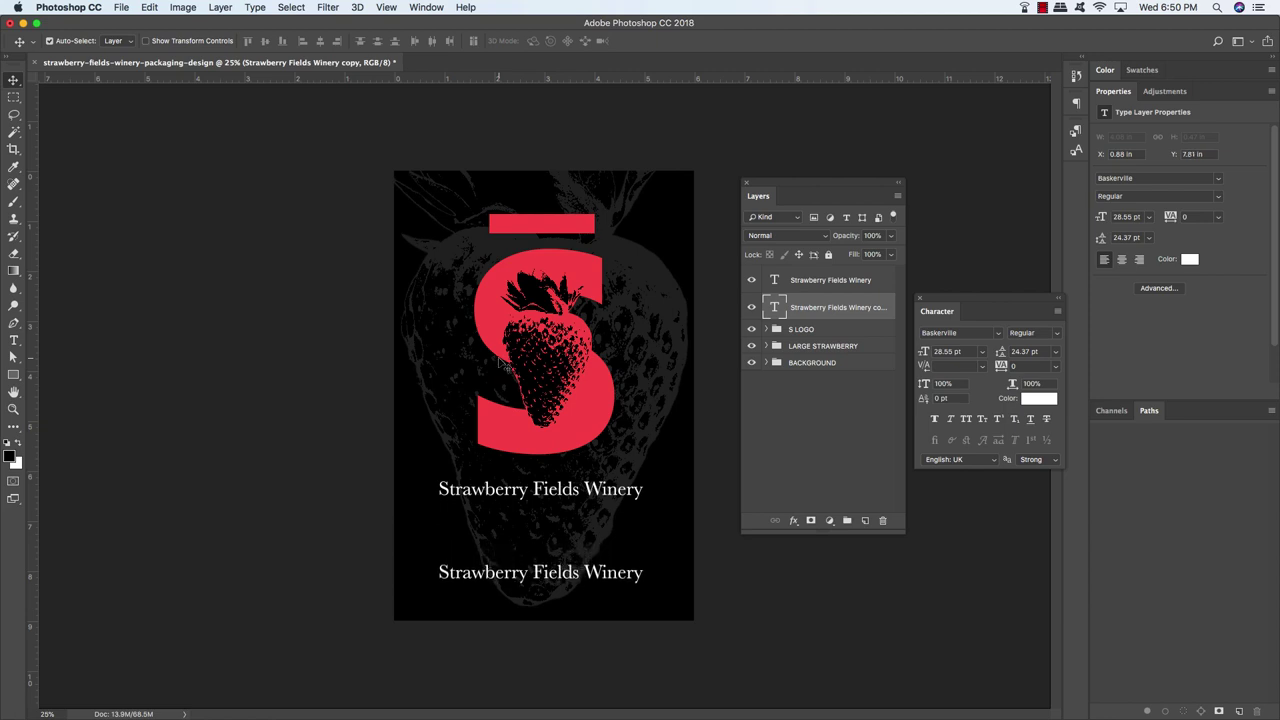
Replace the wording of the duplicated text line with "Produced in Napa Valley | 2010"
key("t")
left_click(537, 572)
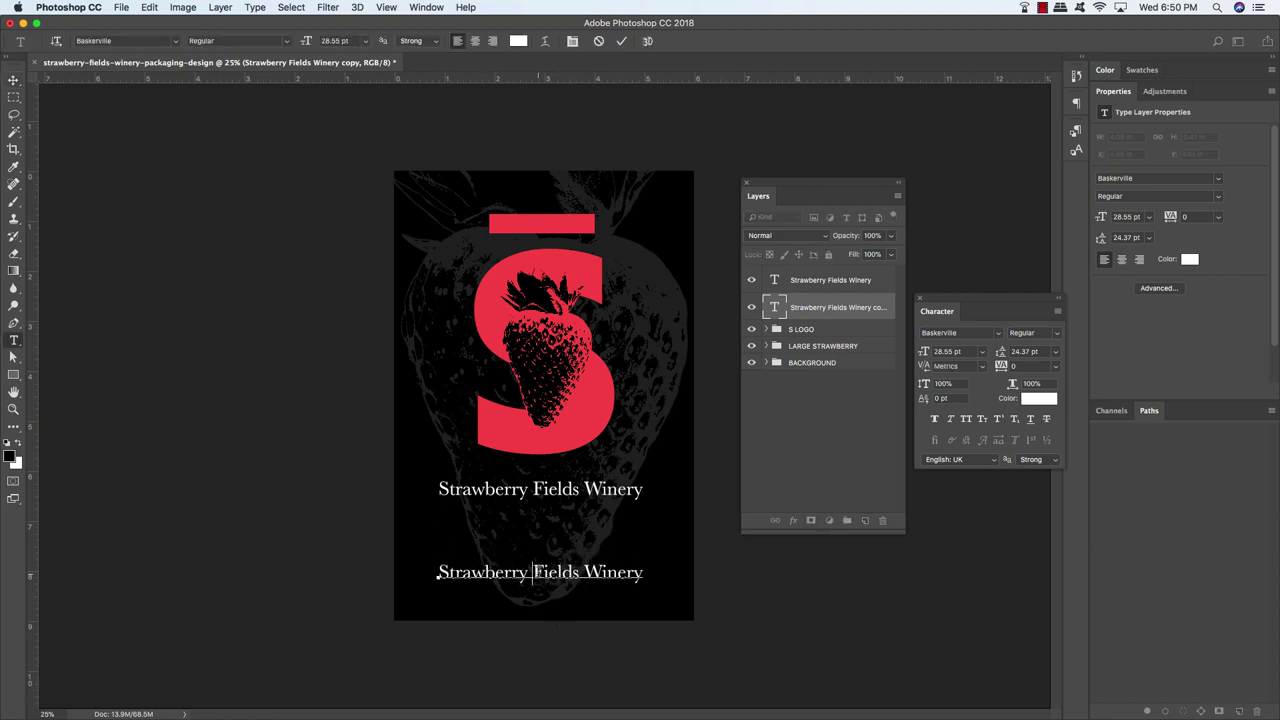
key("ctrl+a")
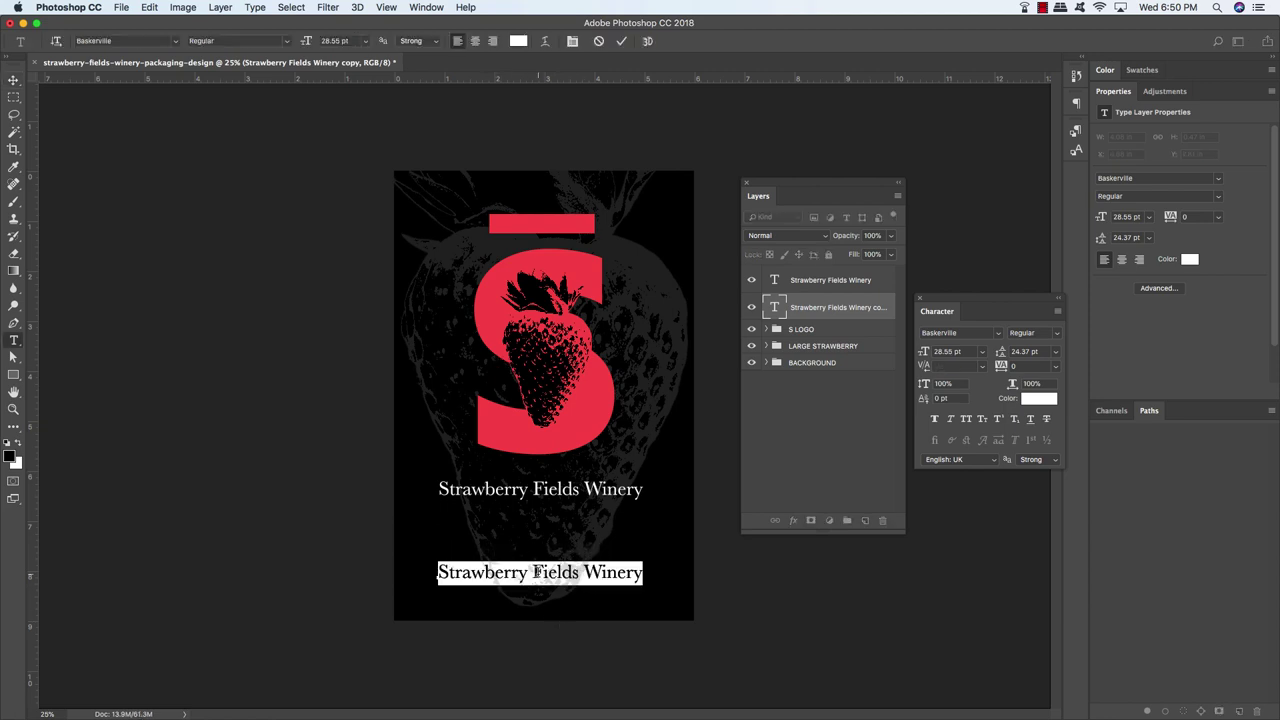
type("Prod")
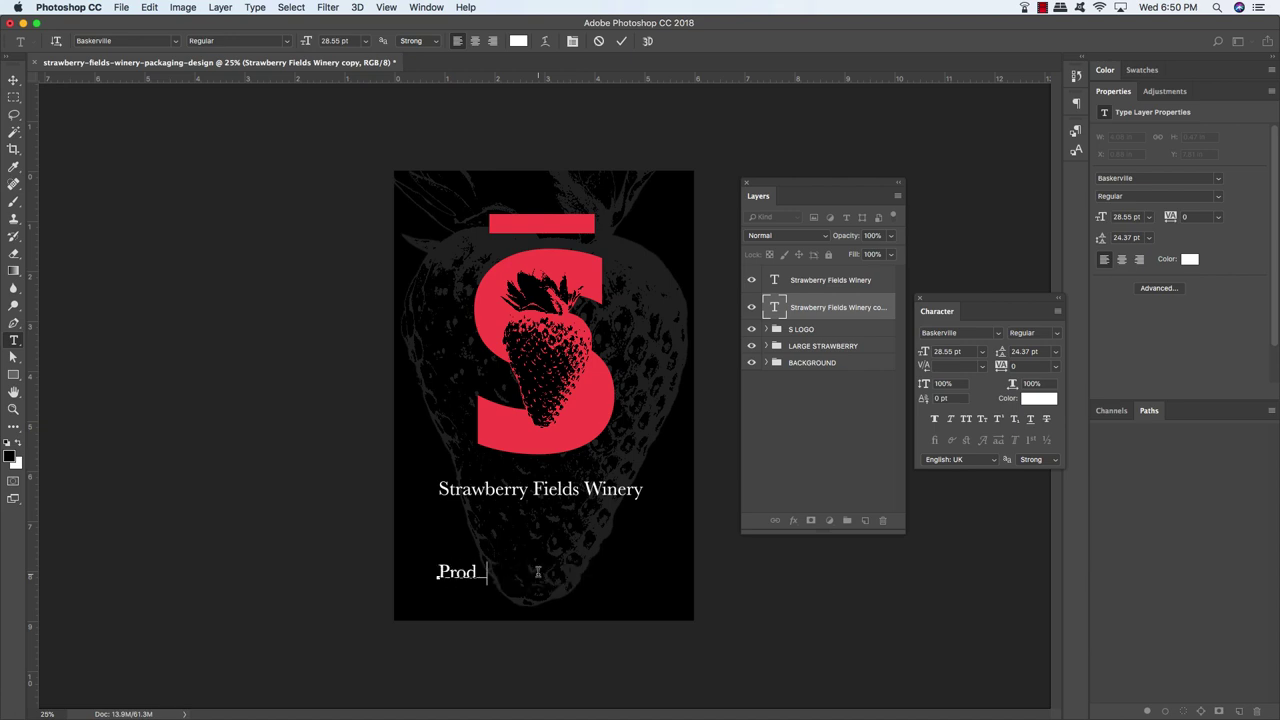
type("uced in Napa Valley")
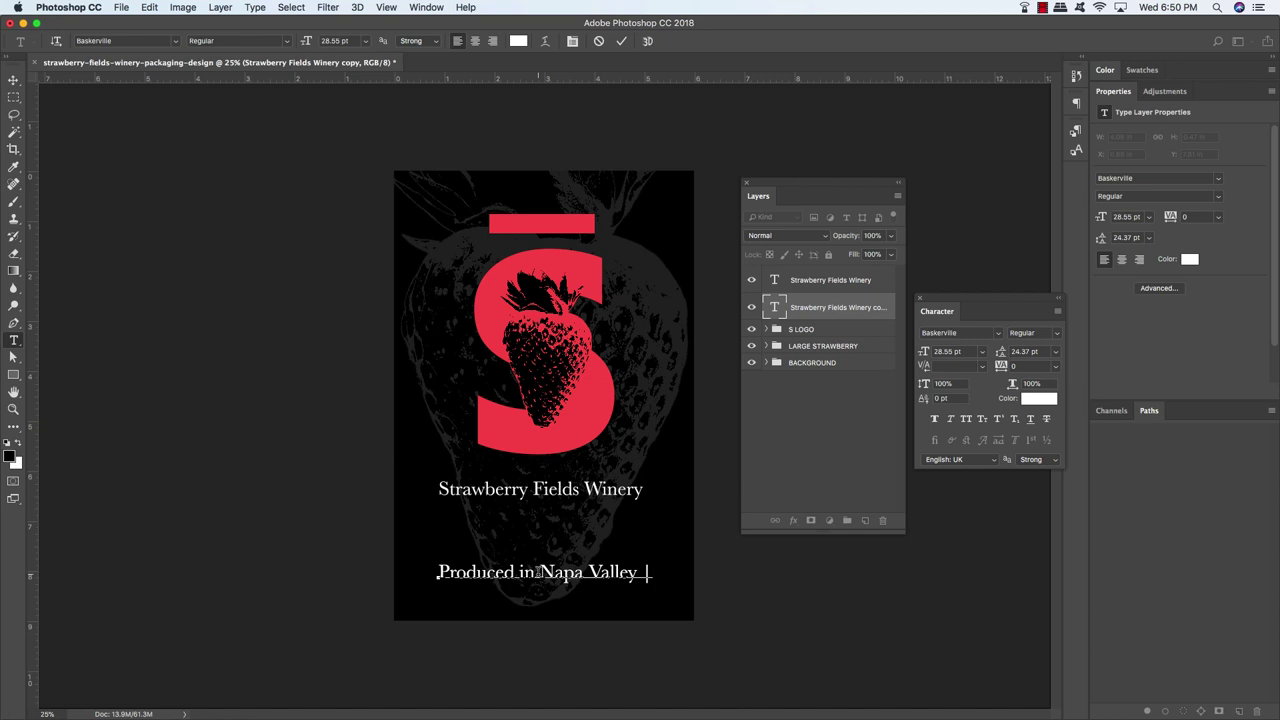
type("| 2010")
Set the size of the whole Produced in Napa Valley line to 11.32 pt and commit the text
key("ctrl+a")
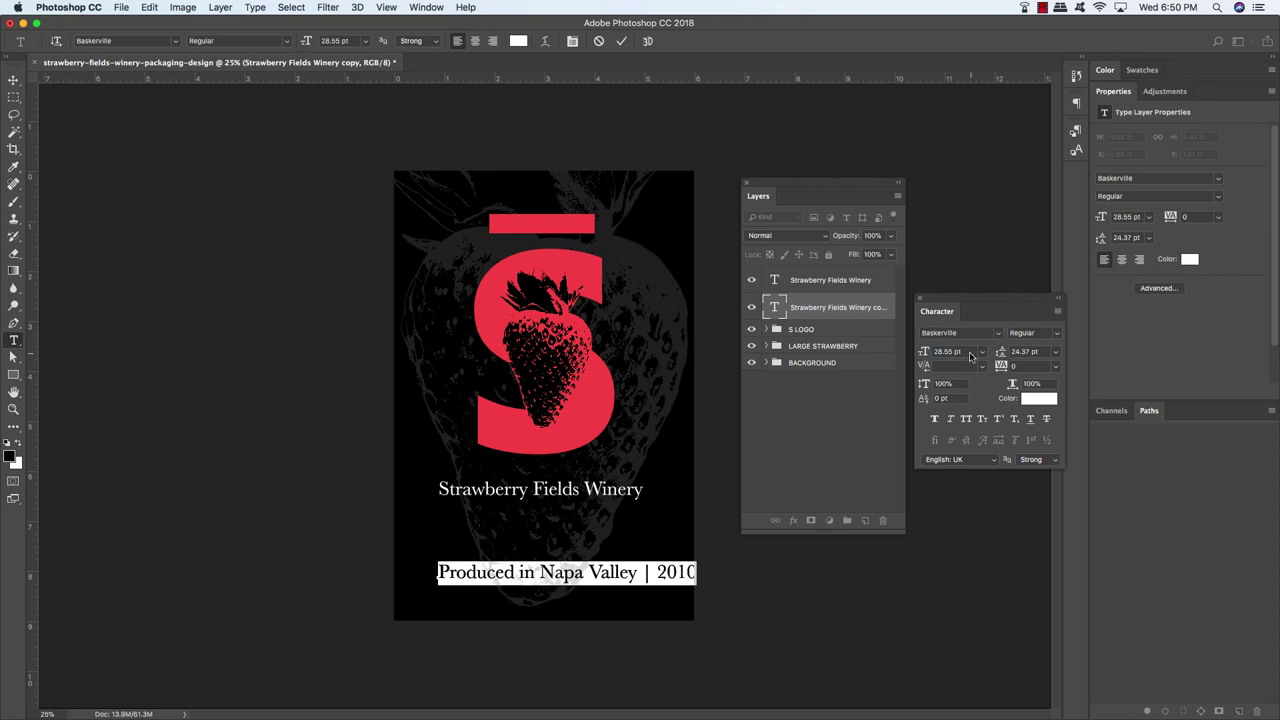
left_click(955, 352)
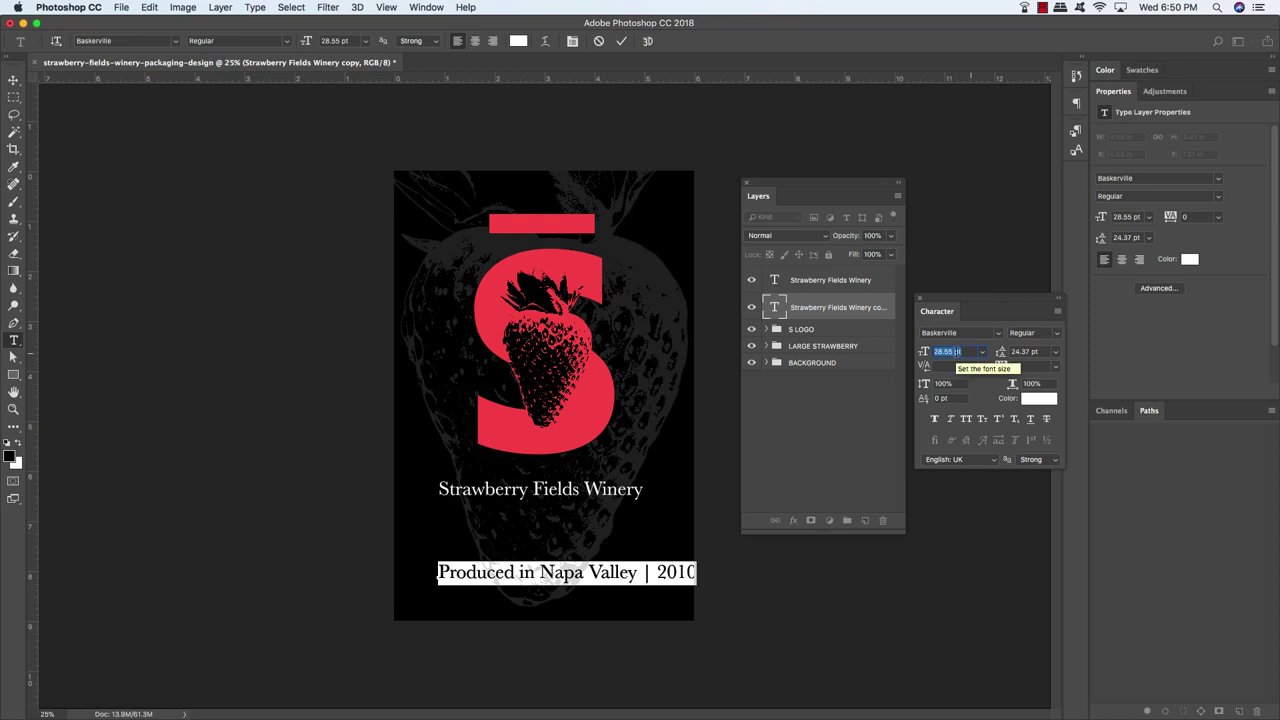
type("11.32")
key("Return")
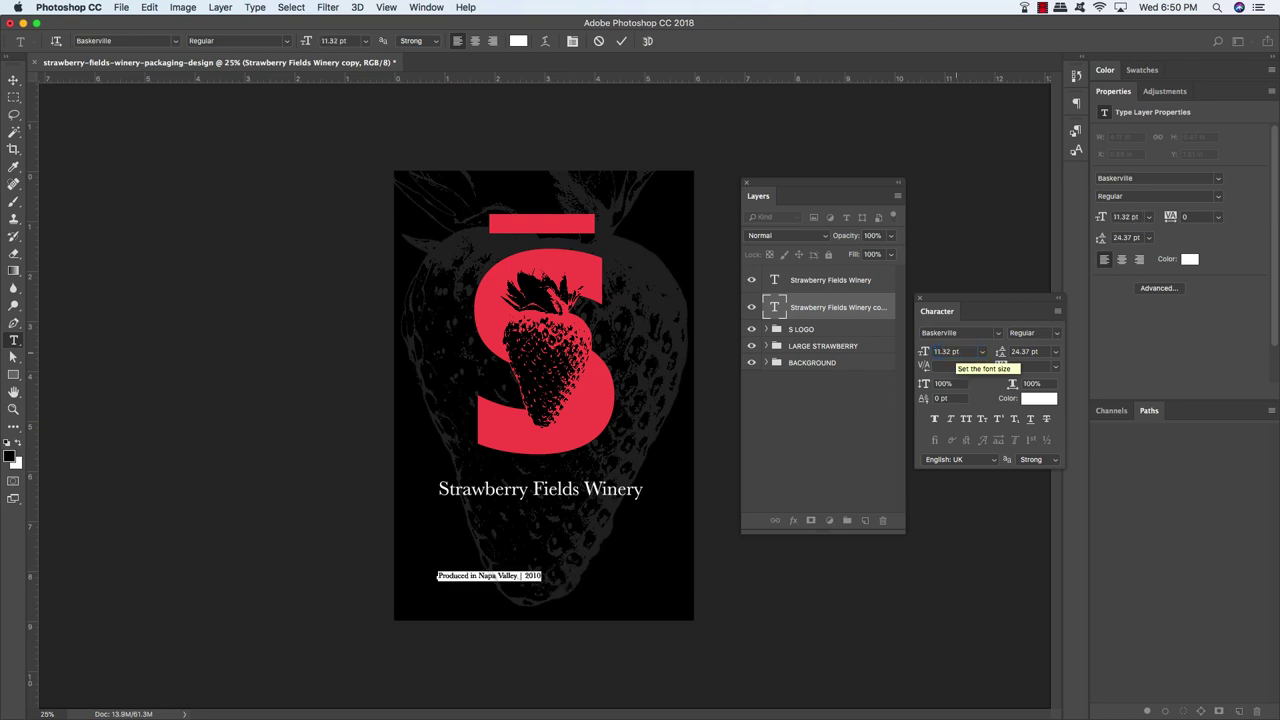
left_click(13, 80)
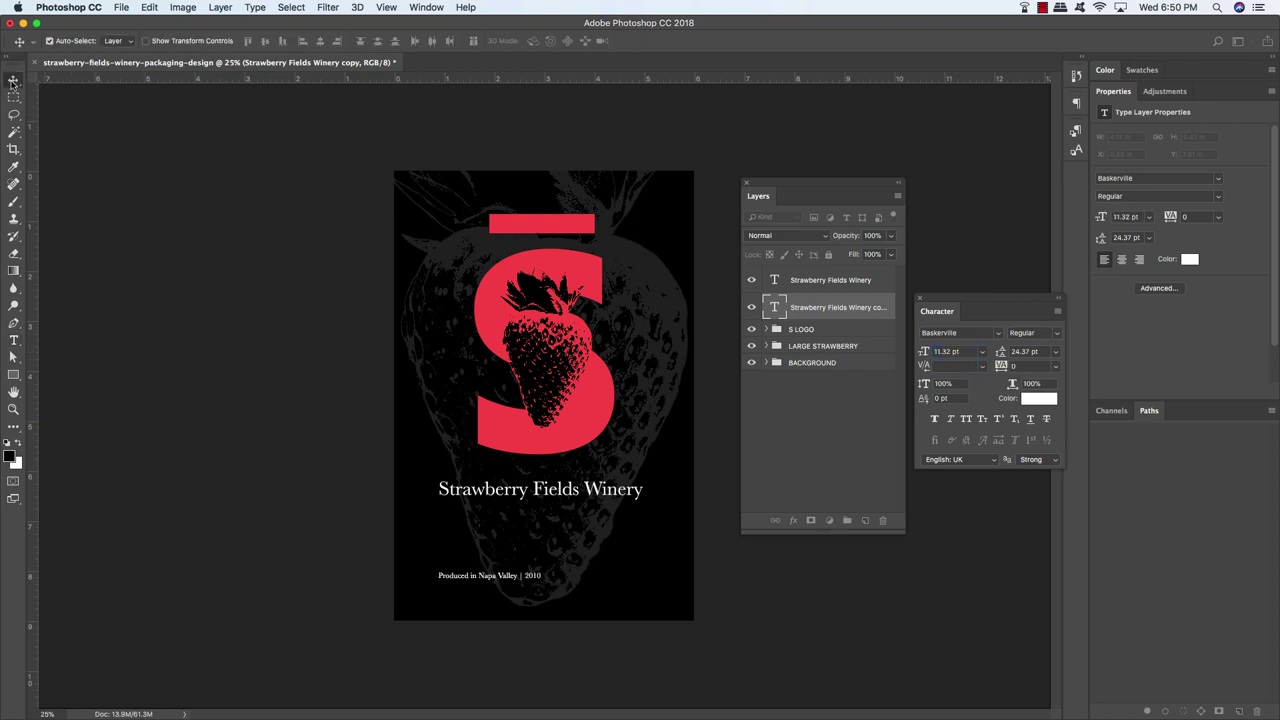
Nudge the Produced in Napa Valley line right to X 1.88 in, beneath the winery name
key("shift+Right")
key("shift+Right")
key("shift+Right")
key("shift+Right")
key("shift+Right")
key("shift+Right")
key("shift+Right")
key("shift+Right")
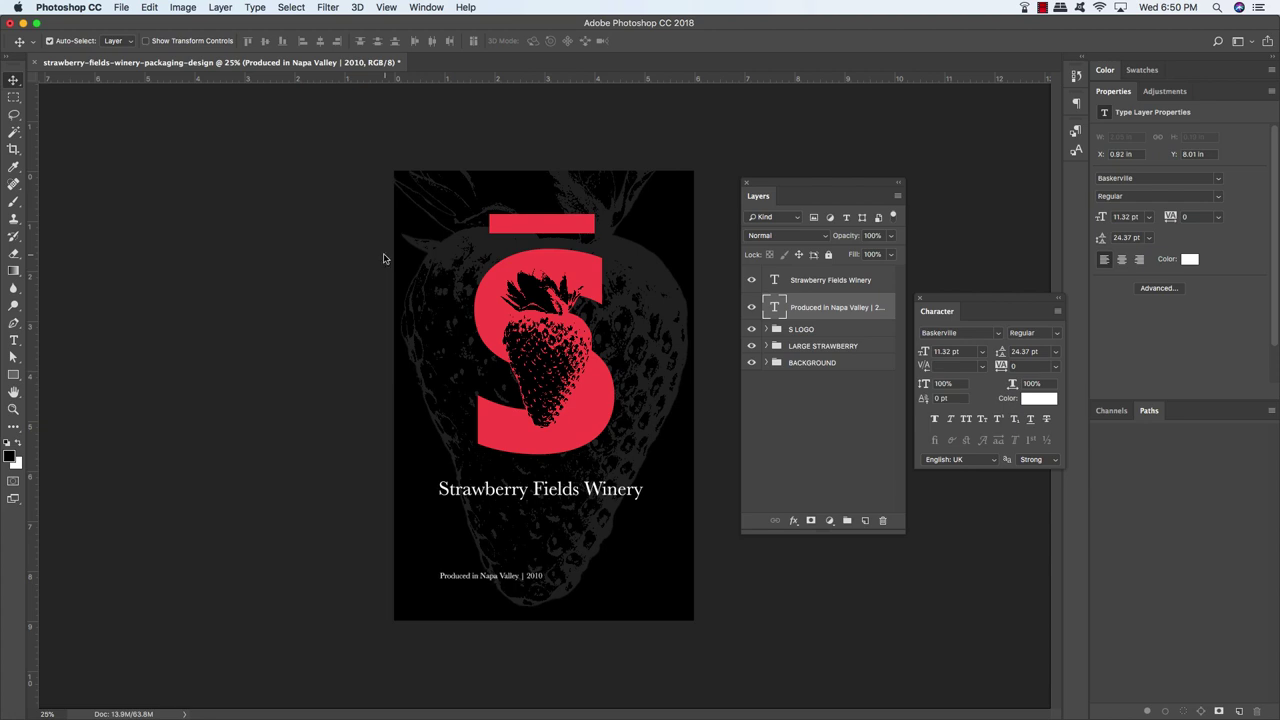
key("shift+Right")
key("shift+Right")
key("shift+Right")
key("shift+Right")
key("shift+Right")
key("shift+Right")
key("shift+Right")
key("shift+Right")
key("shift+Right")
key("shift+Right")
key("shift+Right")
key("shift+Right")
key("shift+Right")
key("shift+Right")
key("shift+Right")
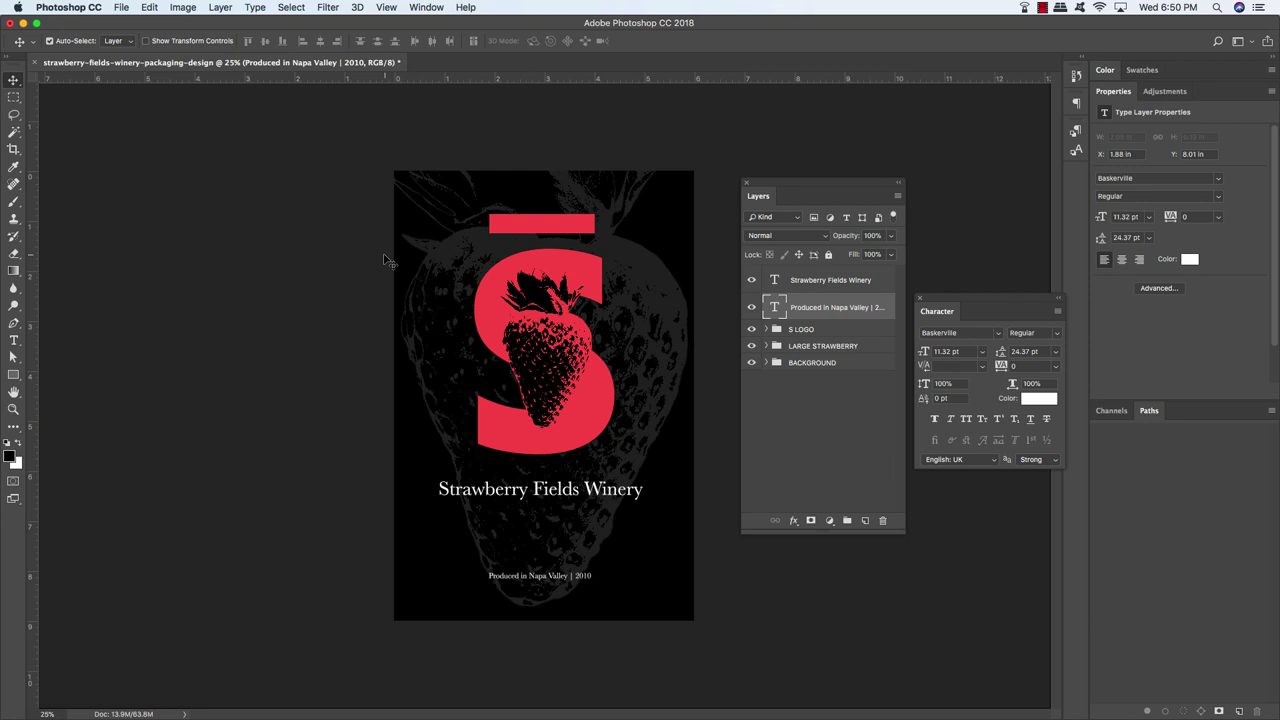
Add a layer above the Produced in Napa Valley layer with the 24 pt text "Merlot" and place it between the two white text lines
left_click(865, 520)
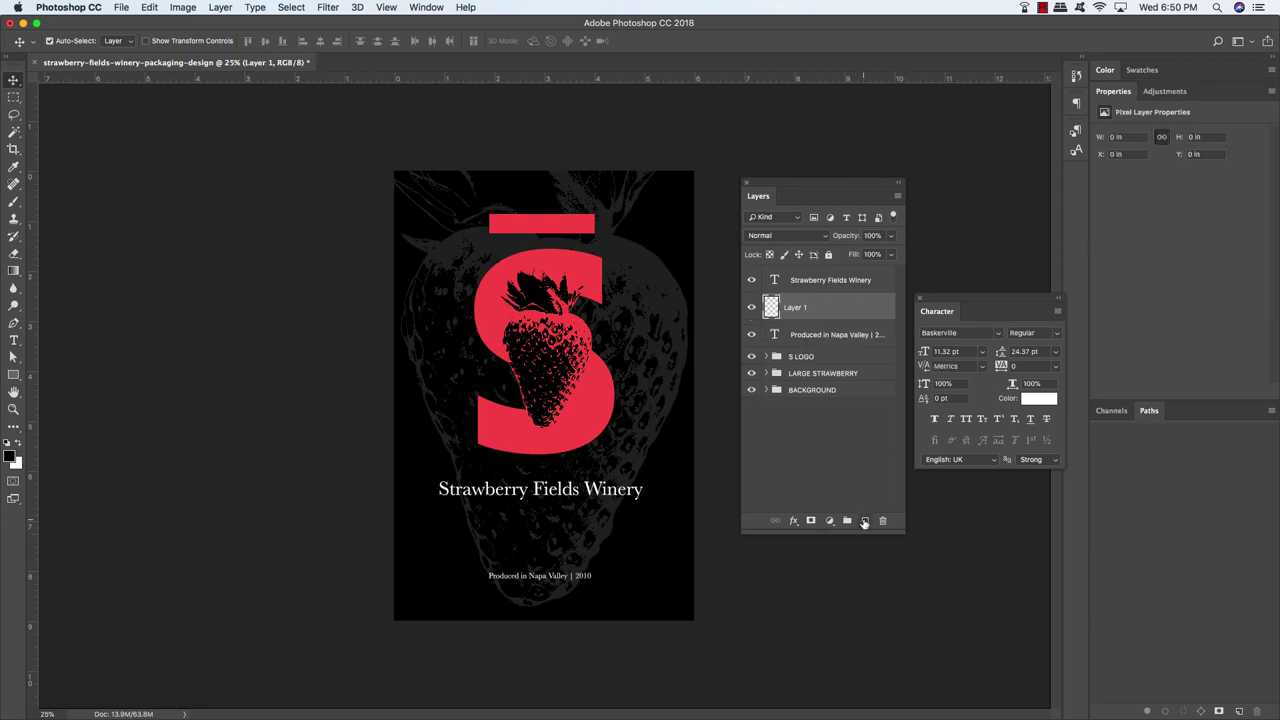
key("t")
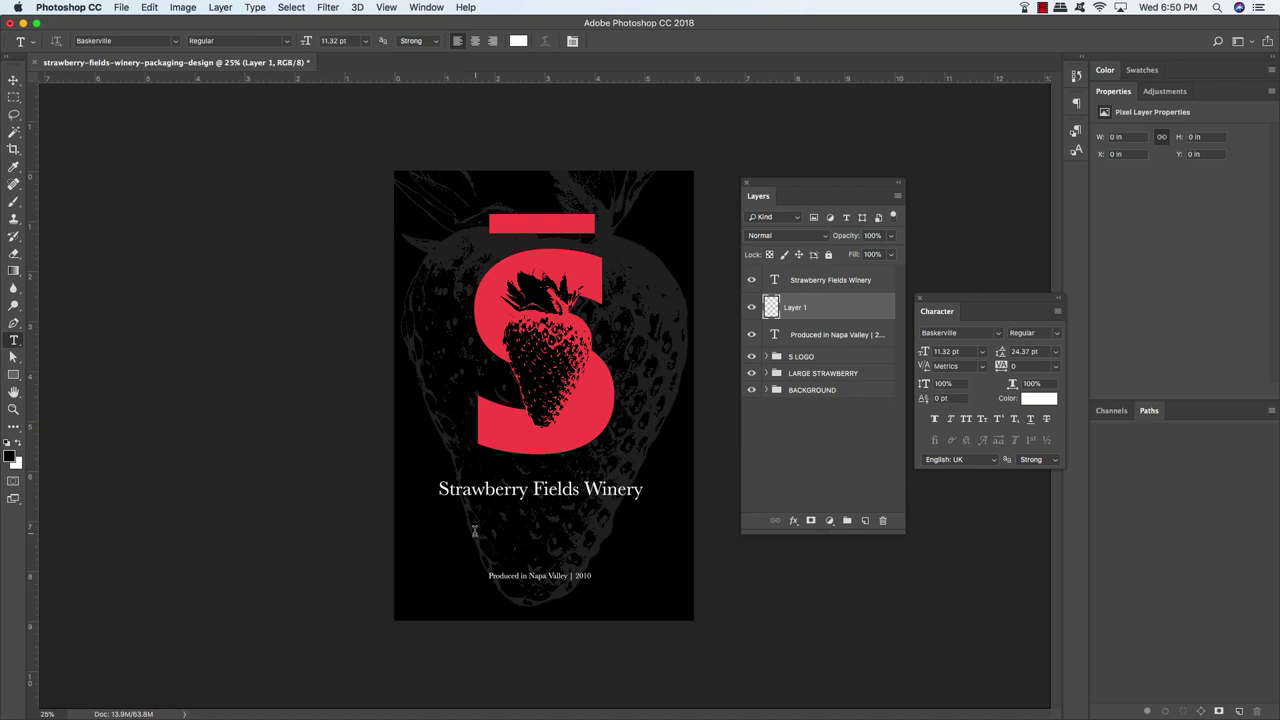
left_click(474, 530)
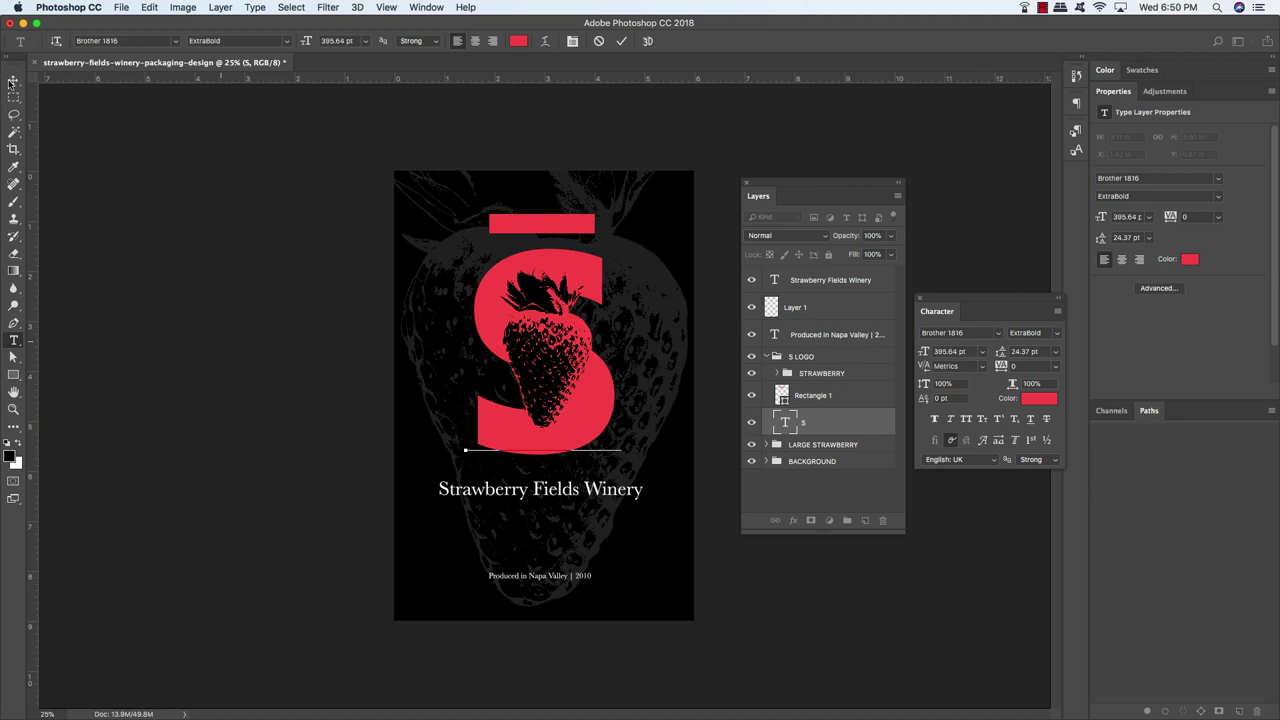
left_click(830, 310)
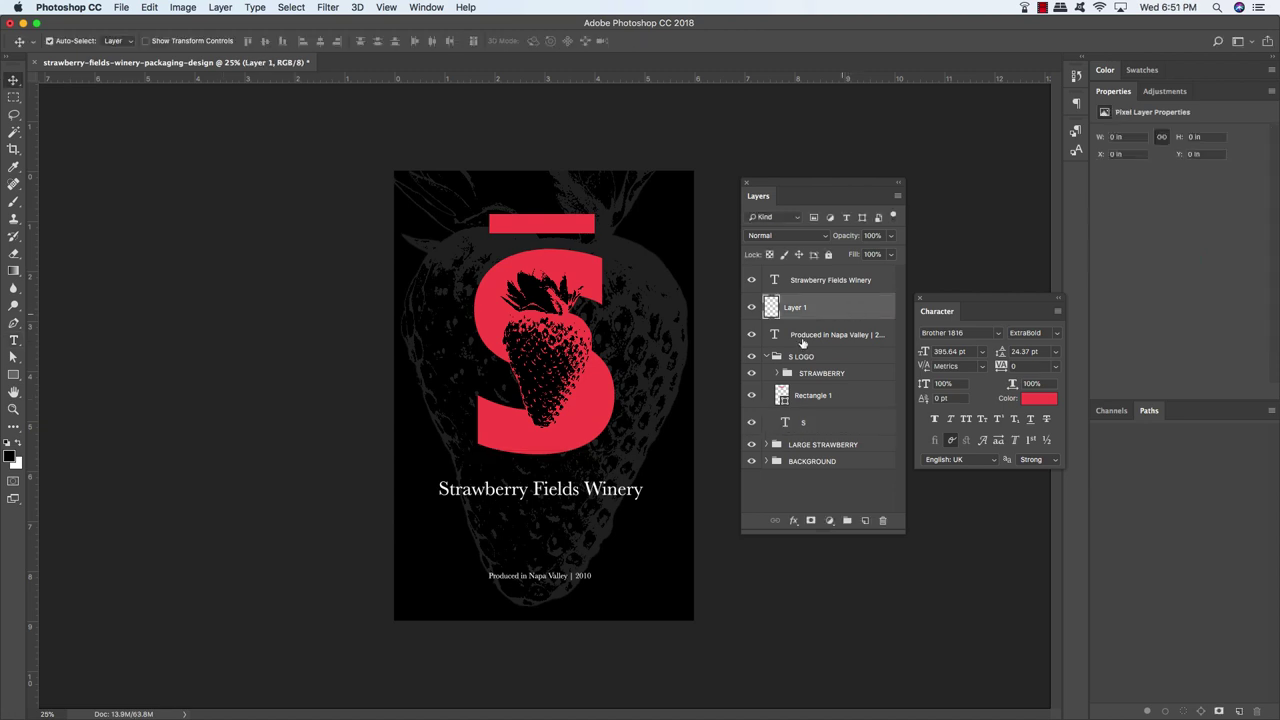
left_click(403, 562)
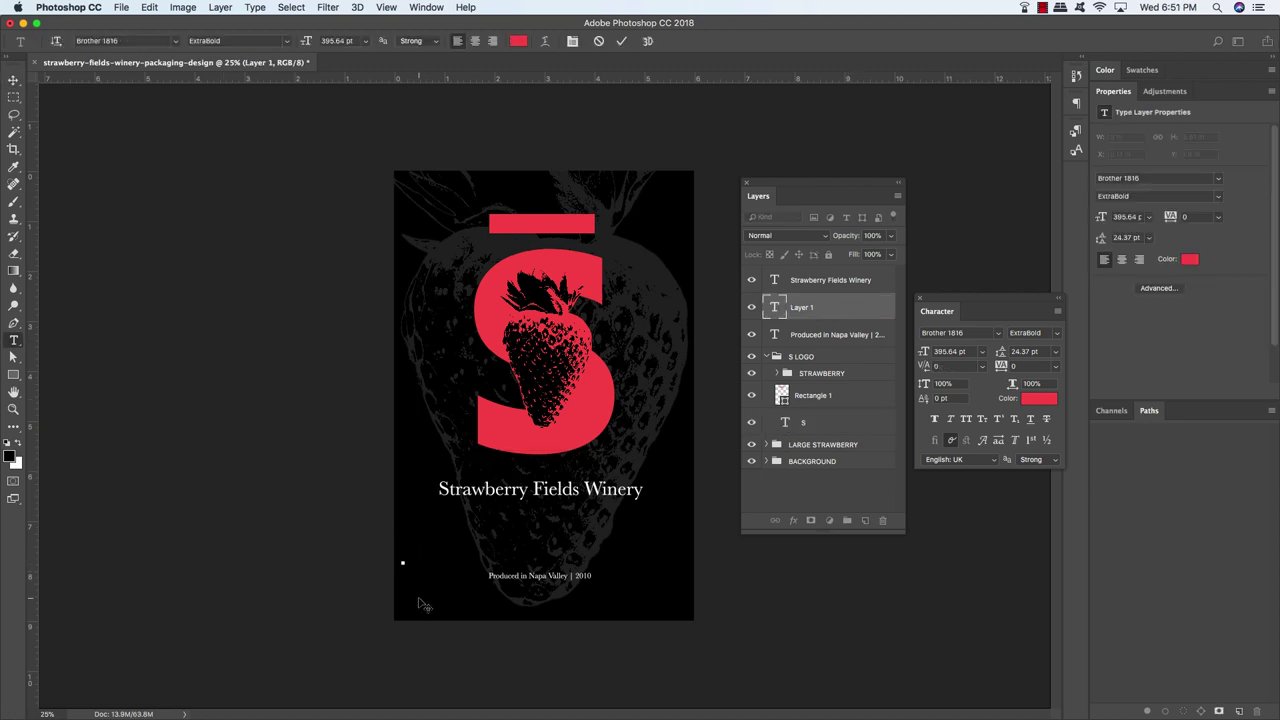
left_click(982, 351)
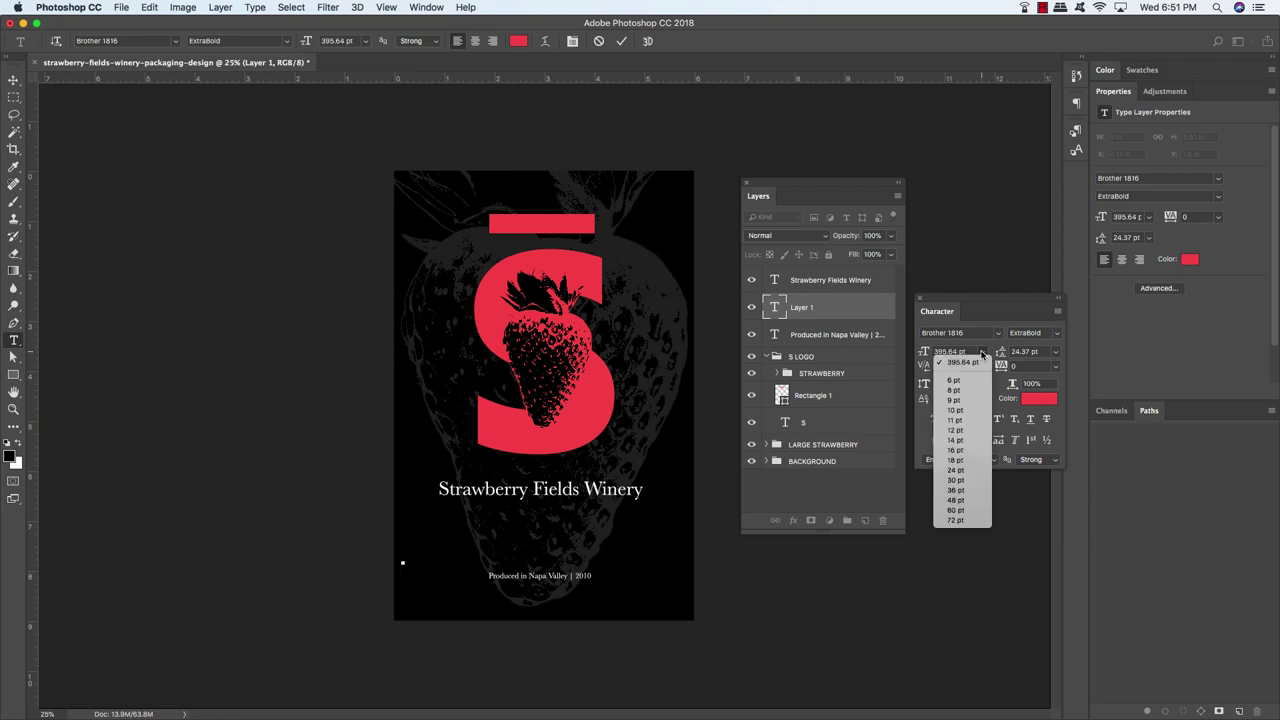
left_click(955, 470)
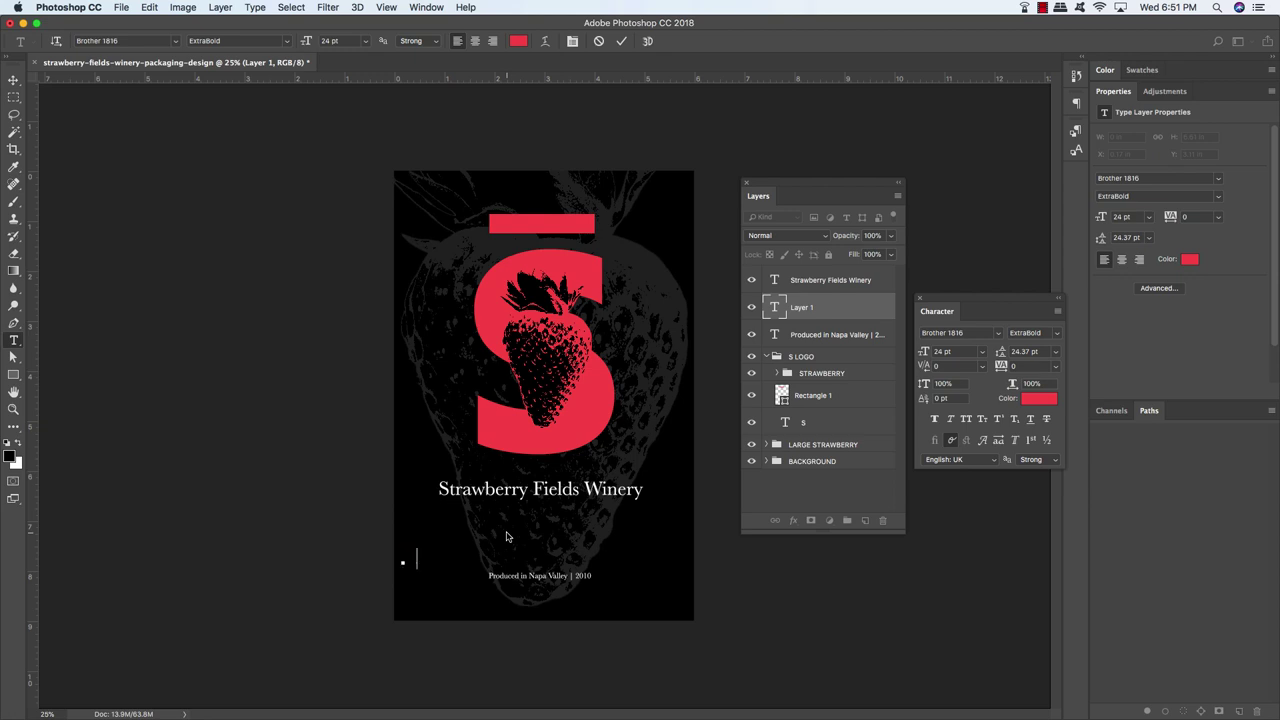
type("Merlot")
left_click(14, 80)
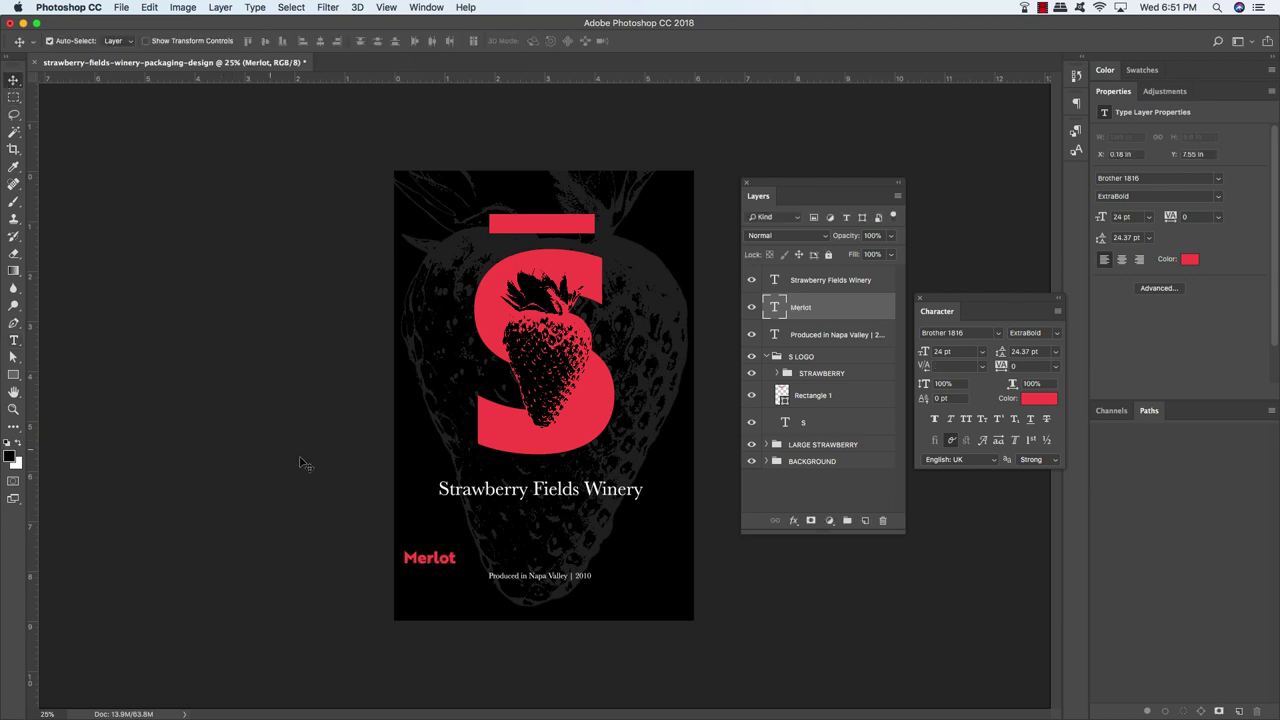
left_click_drag(427, 561, 550, 548)
Set the size of the Merlot text to 34 pt and commit it
key("t")
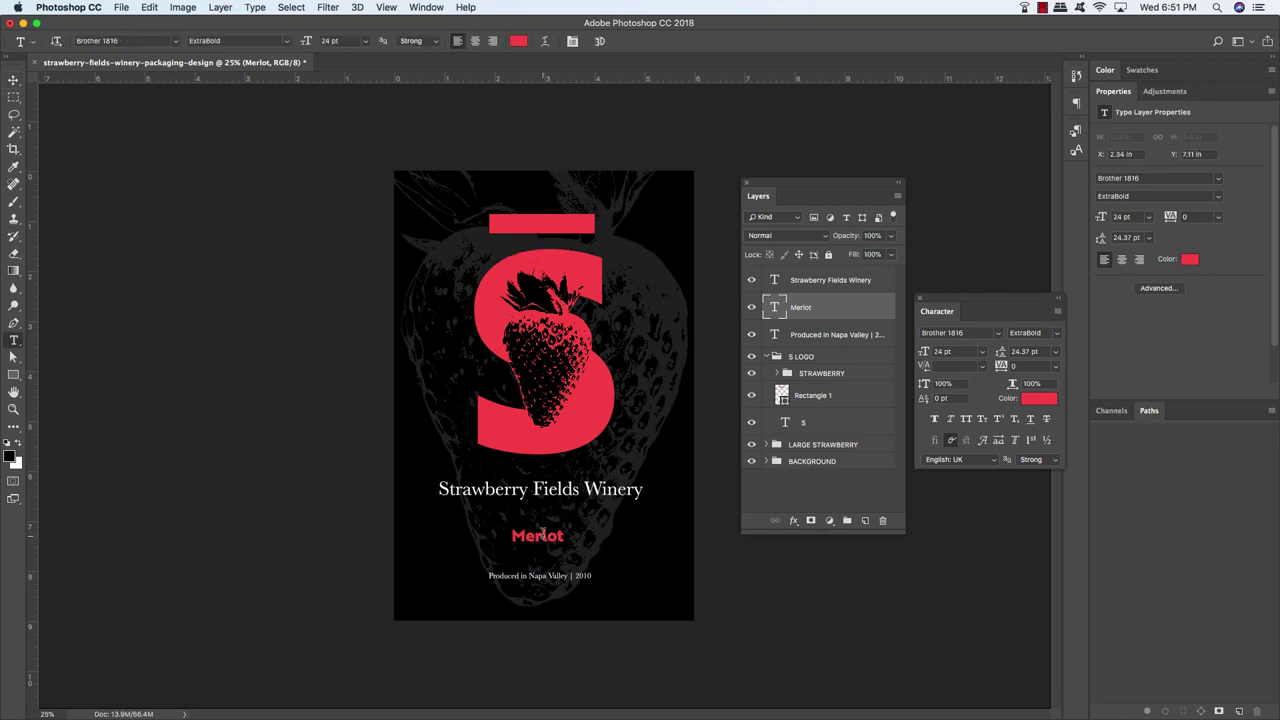
double_click(548, 540)
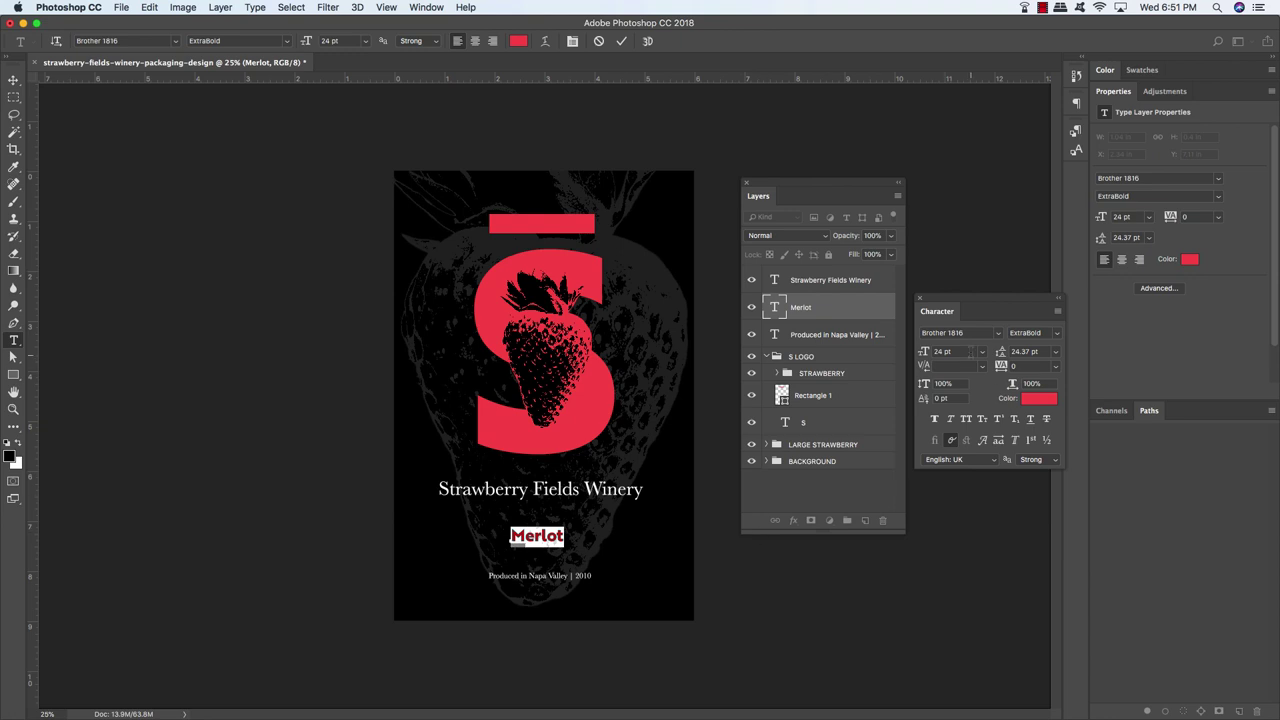
left_click(943, 351)
type("34")
key("Return")
left_click(13, 80)
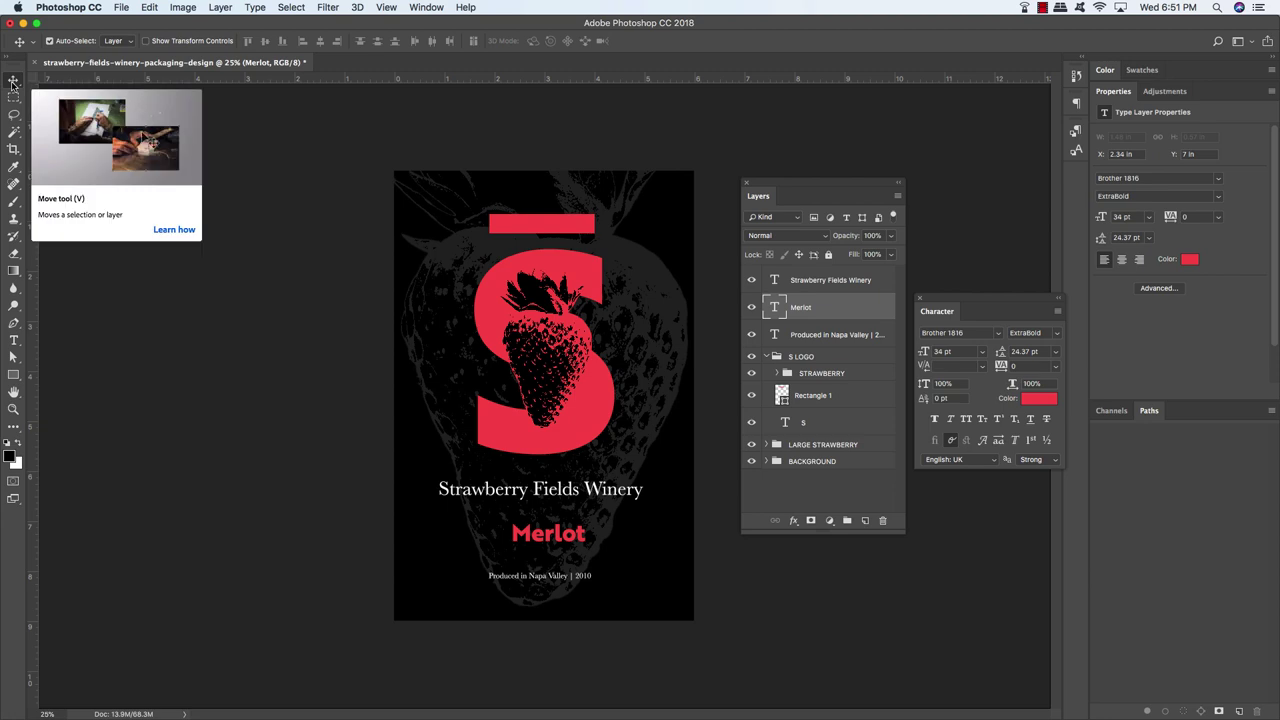
Nudge the Merlot text left to X 2.17 in
key("shift+Left")
key("shift+Left")
key("shift+Left")
key("shift+Left")
key("shift+Left")
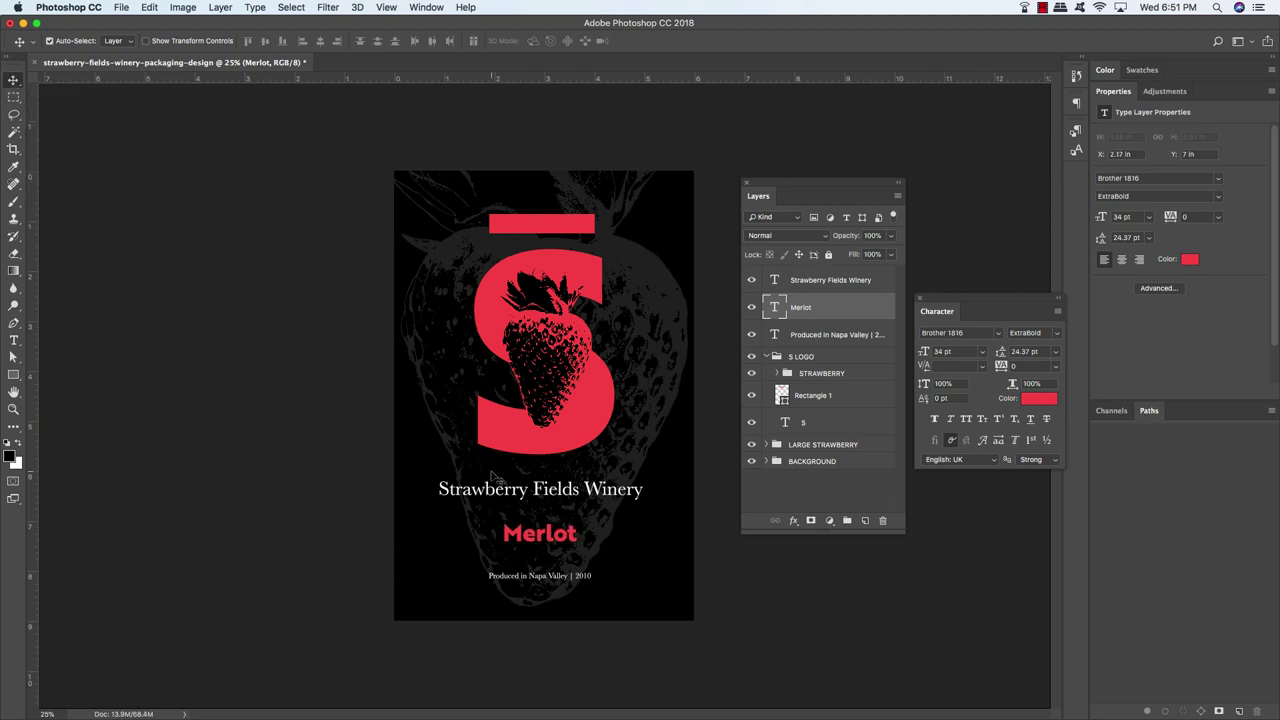
Align the Strawberry Fields Winery, Merlot and Produced in Napa Valley text layers by their horizontal centres
left_click(850, 280)
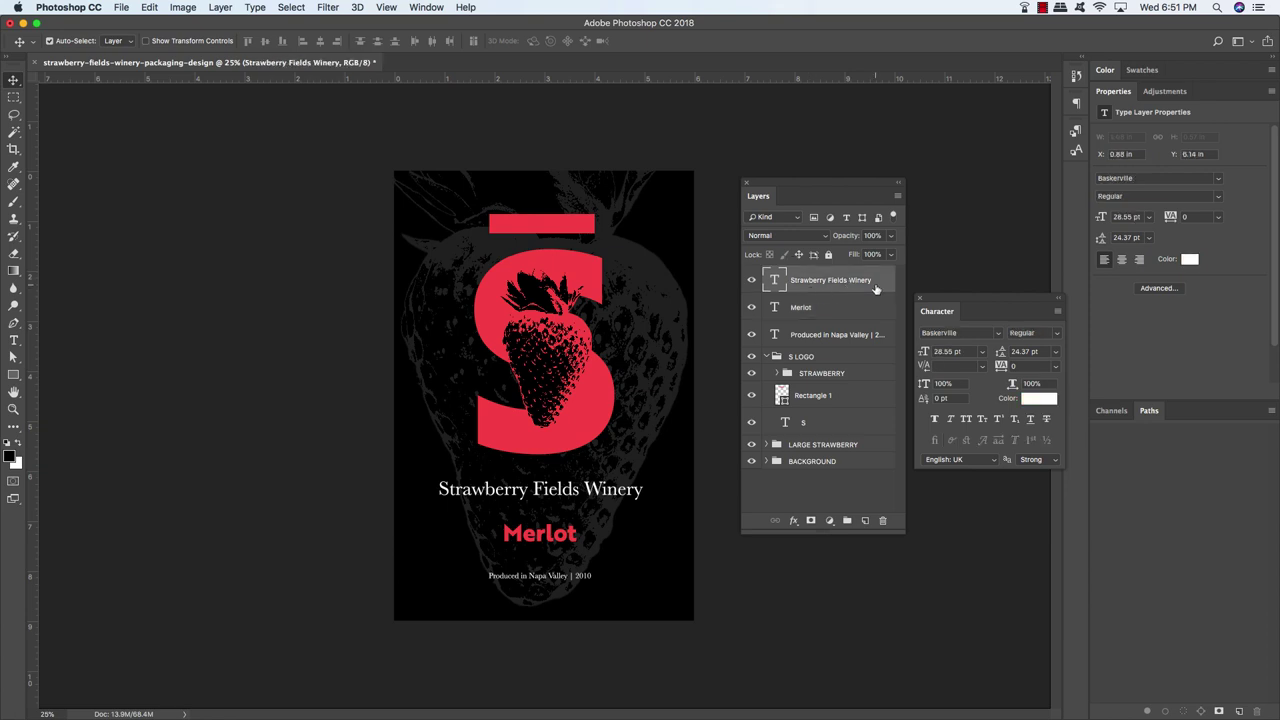
left_click(877, 344, "shift")
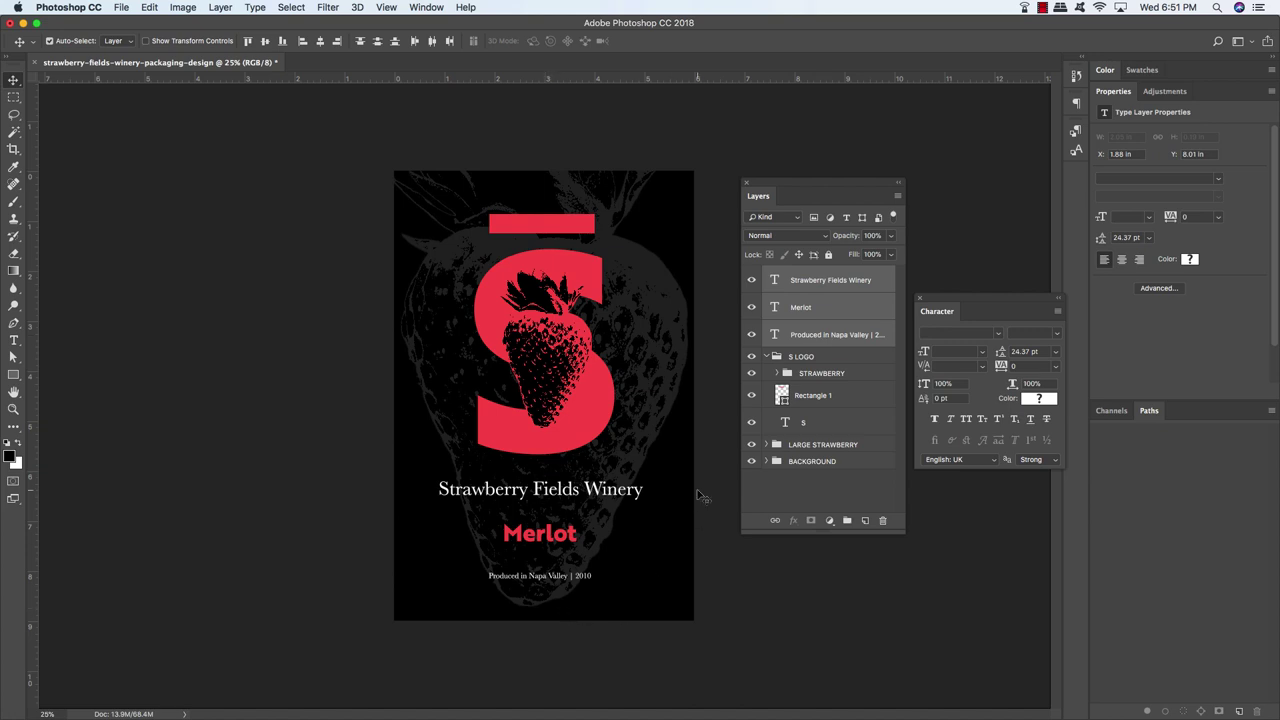
left_click(320, 42)
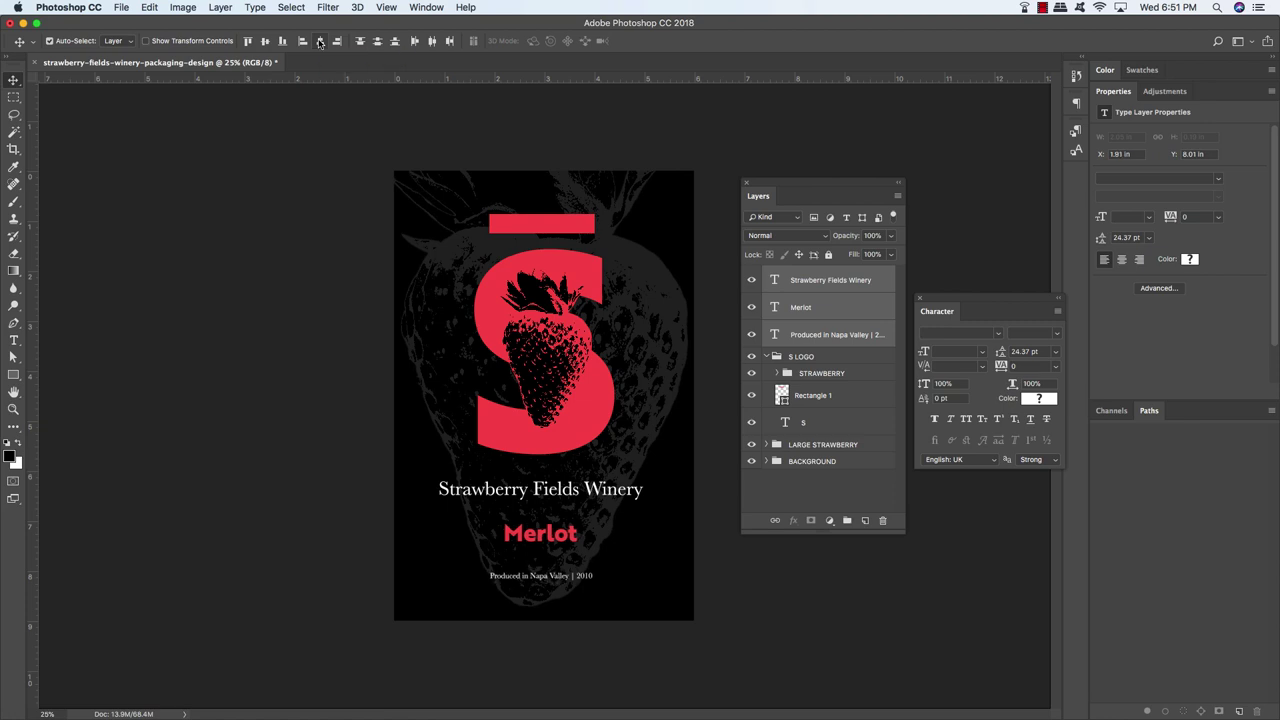
Move the Produced in Napa Valley line down to Y 8.34 in
left_click(843, 342)
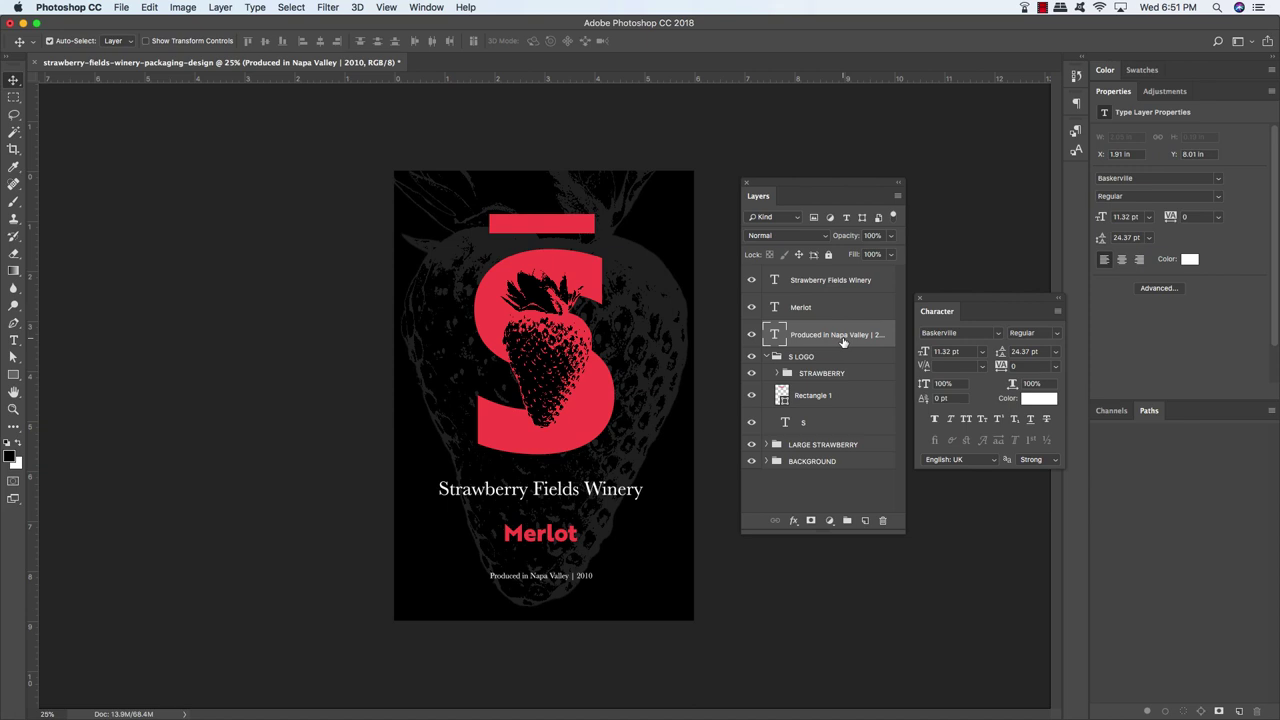
key("shift+Down")
key("shift+Down")
key("shift+Down")
key("shift+Down")
key("shift+Down")
key("shift+Down")
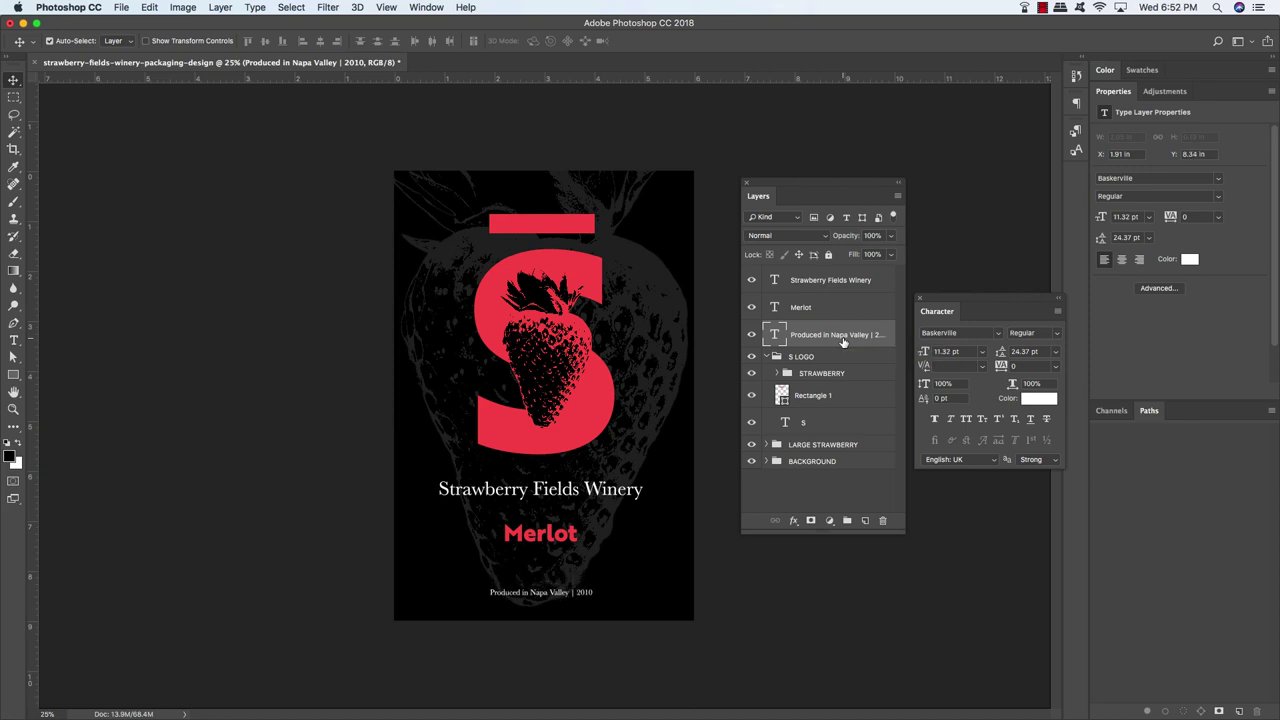
Move the Merlot text down to Y 7.16 in, between the two white text lines
left_click(842, 312)
key("shift+Down")
key("shift+Down")
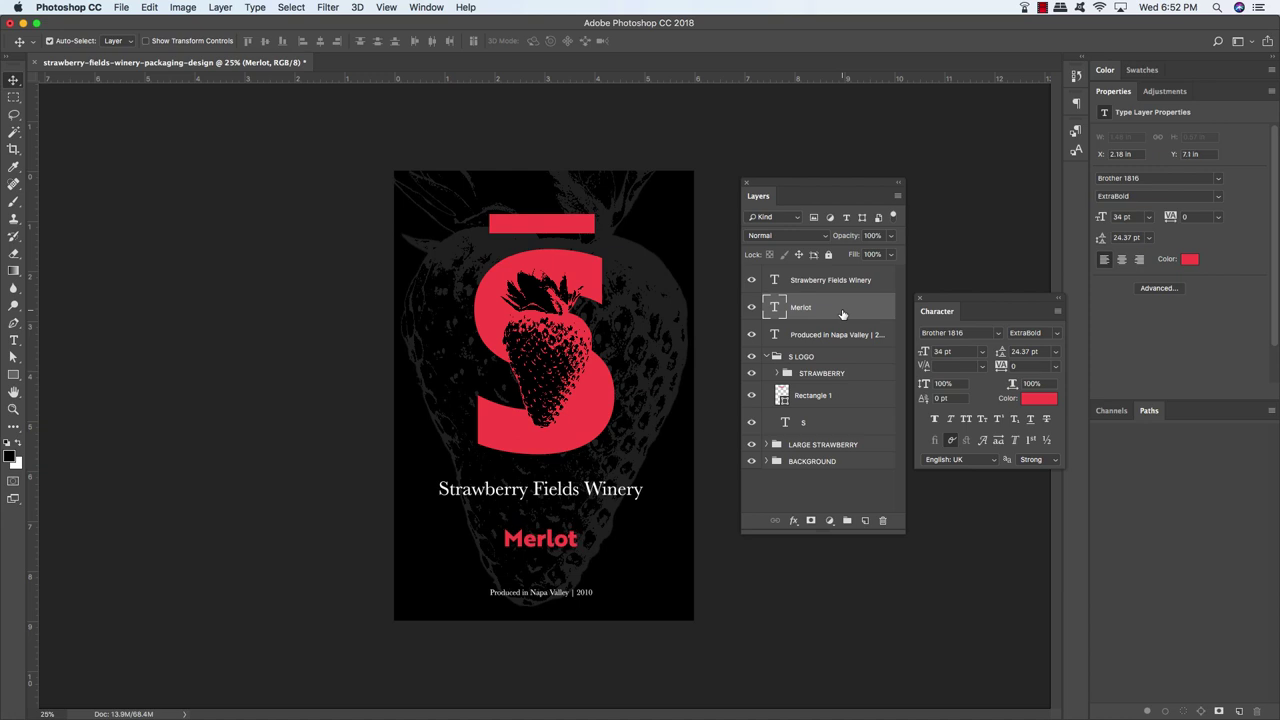
key("shift+Down")
Frame the Merlot text with a rectangle about 578 × 227 px, with no fill and a 5 px white stroke
key("u")
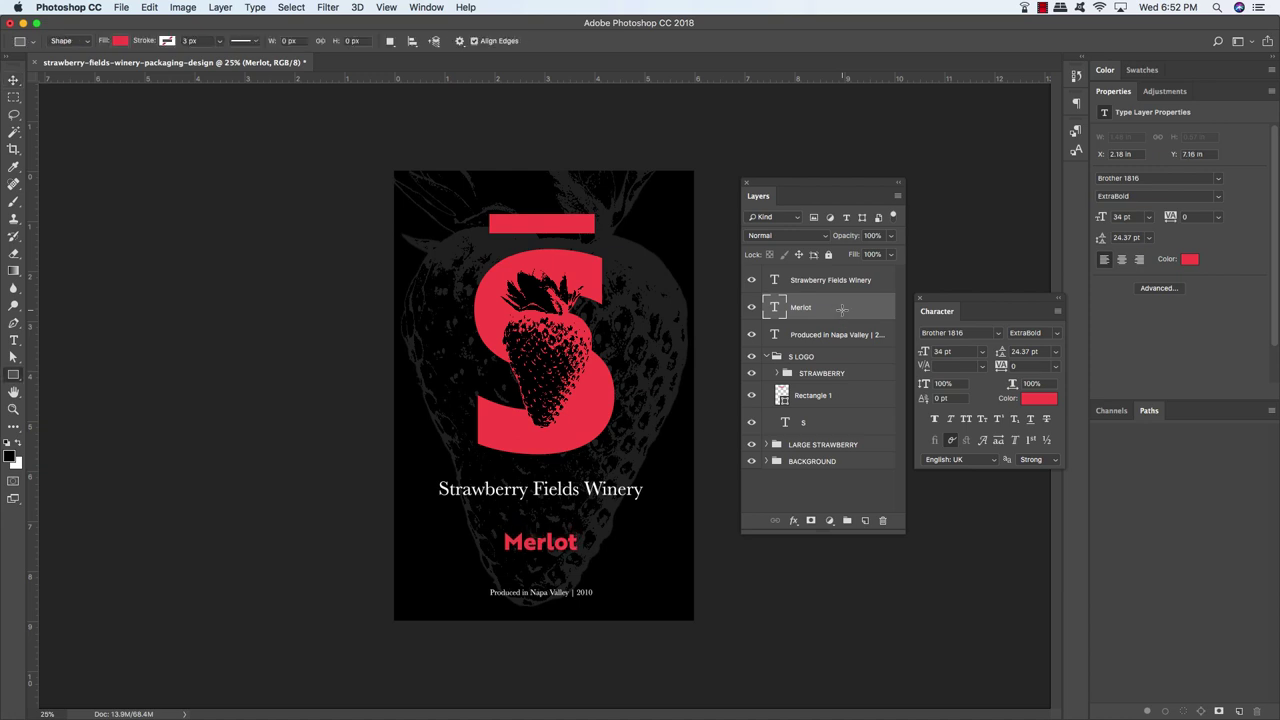
left_click(120, 41)
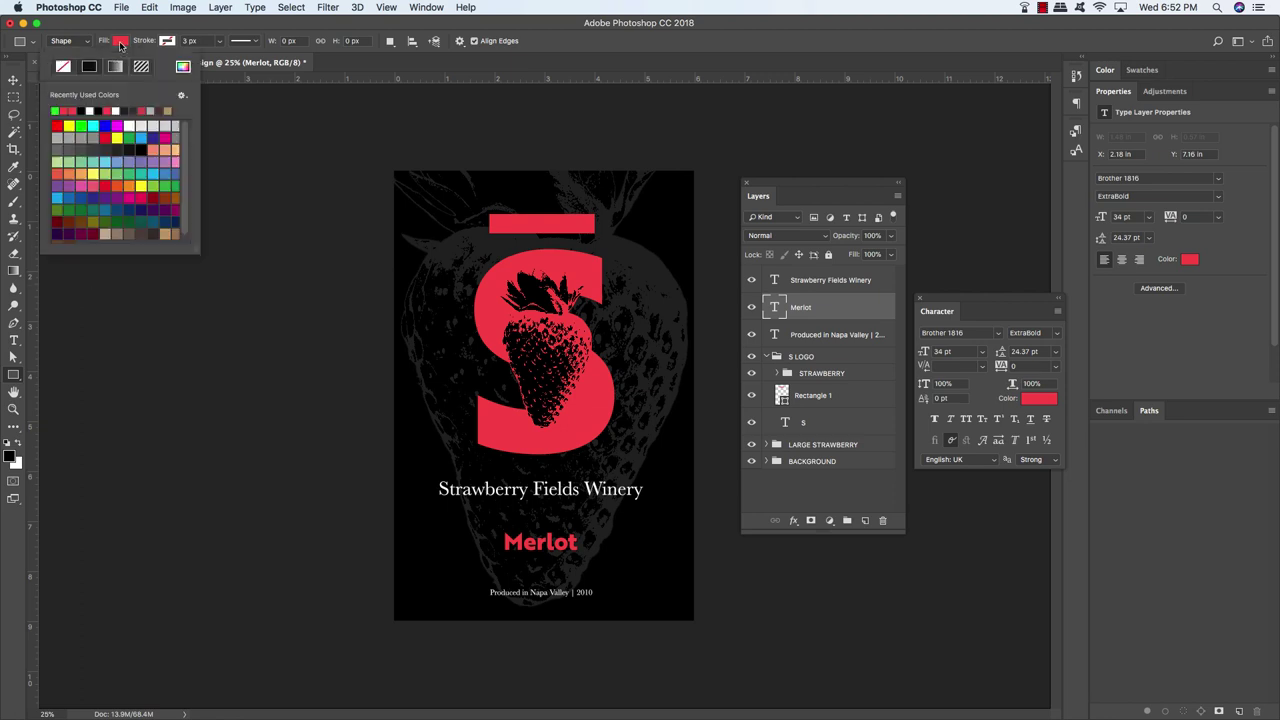
left_click(63, 67)
left_click(163, 41)
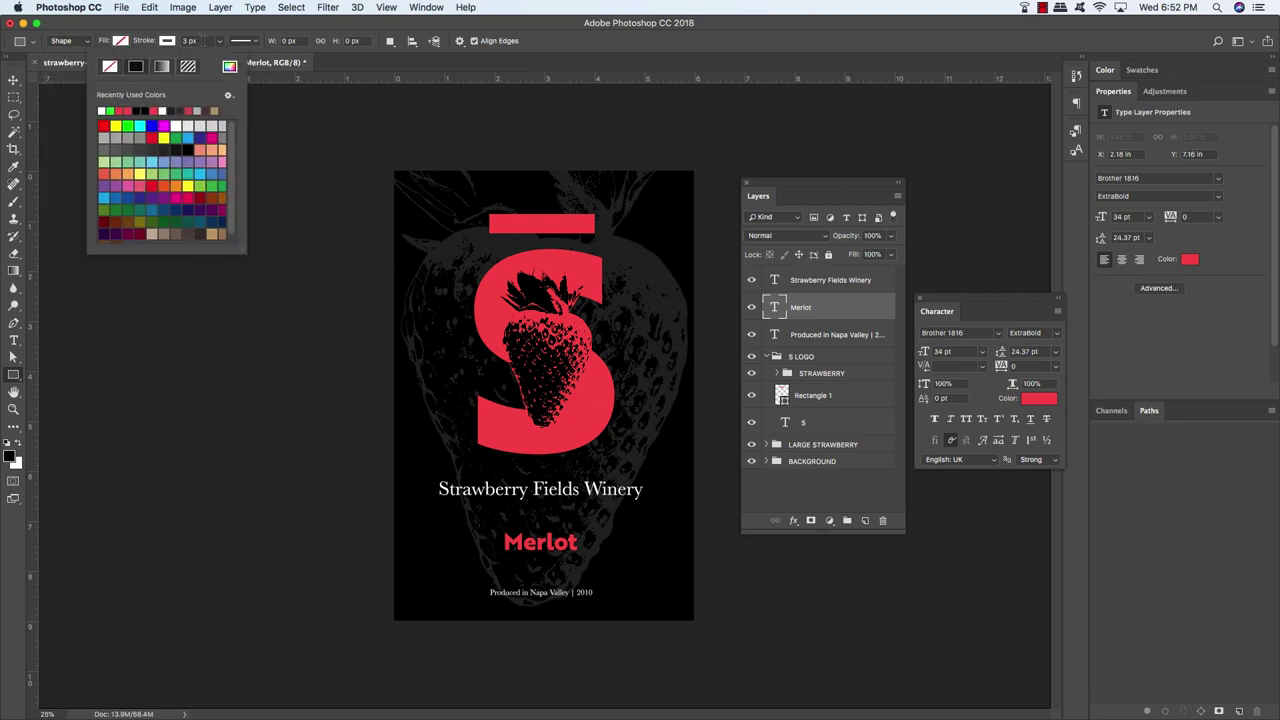
left_click(161, 41)
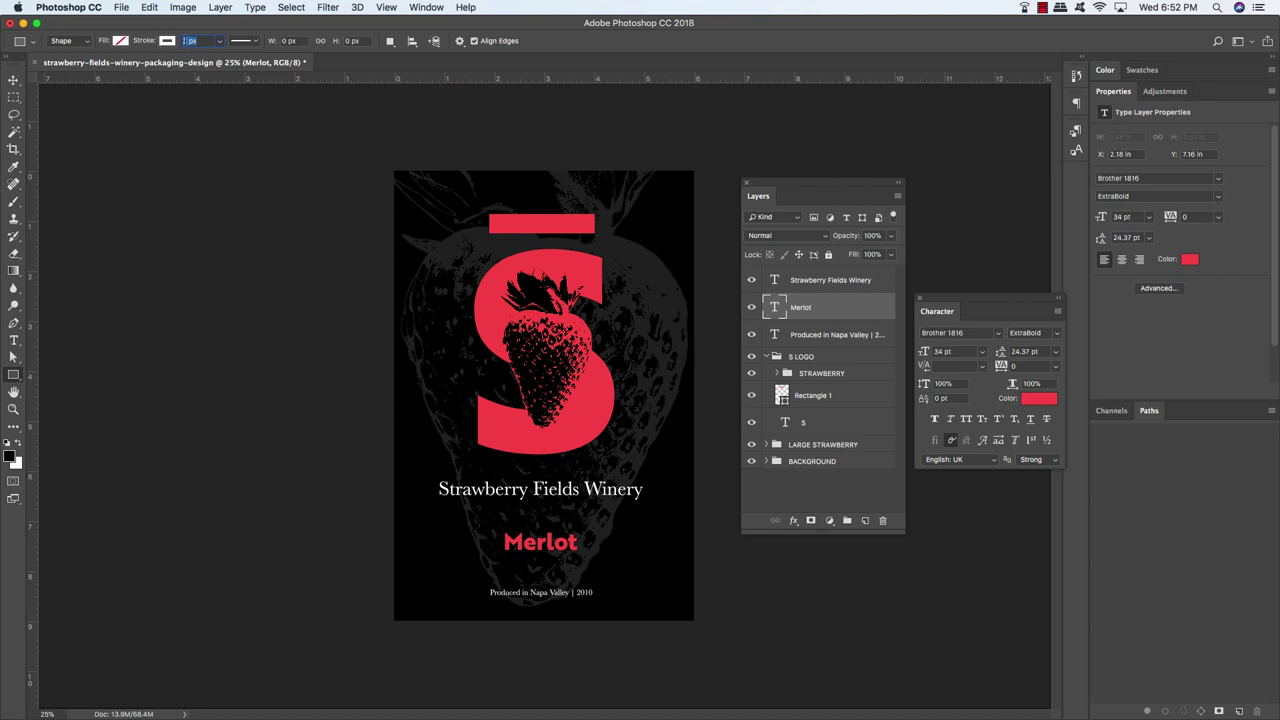
type("5")
left_click_drag(492, 522, 590, 561)
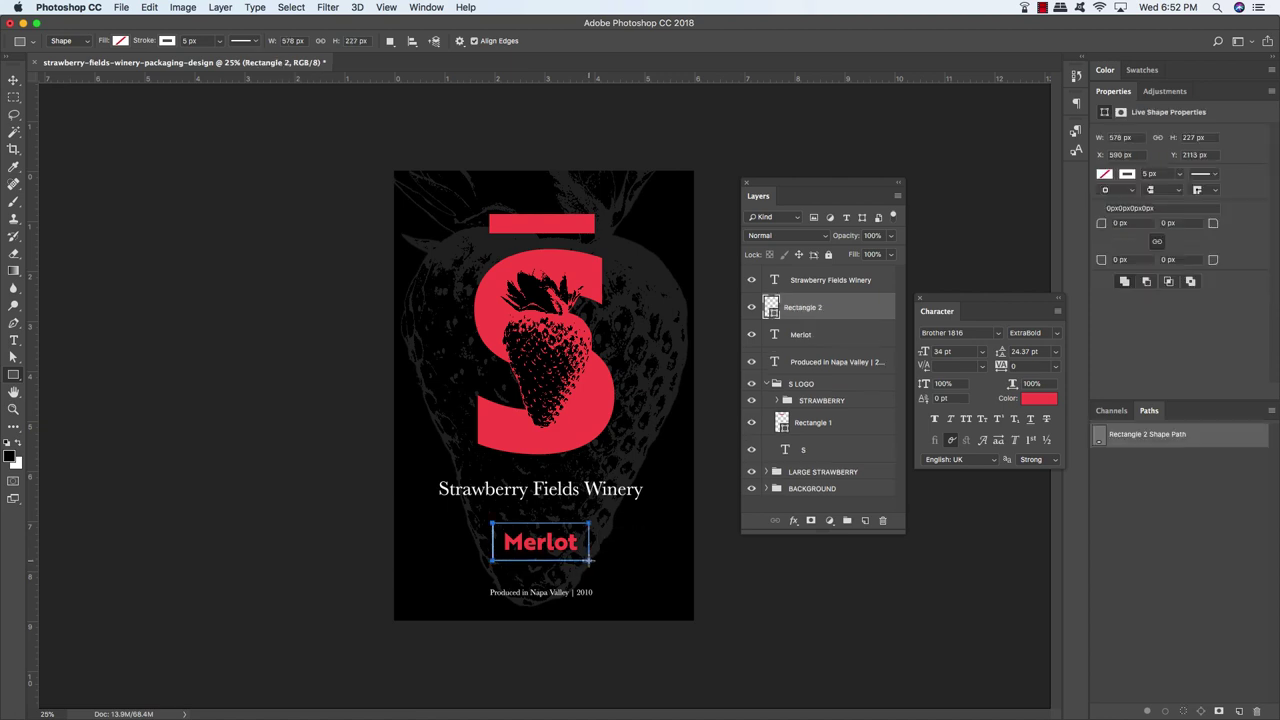
Nudge the rectangular frame around Merlot down to Y 2117 px
left_click(14, 81)
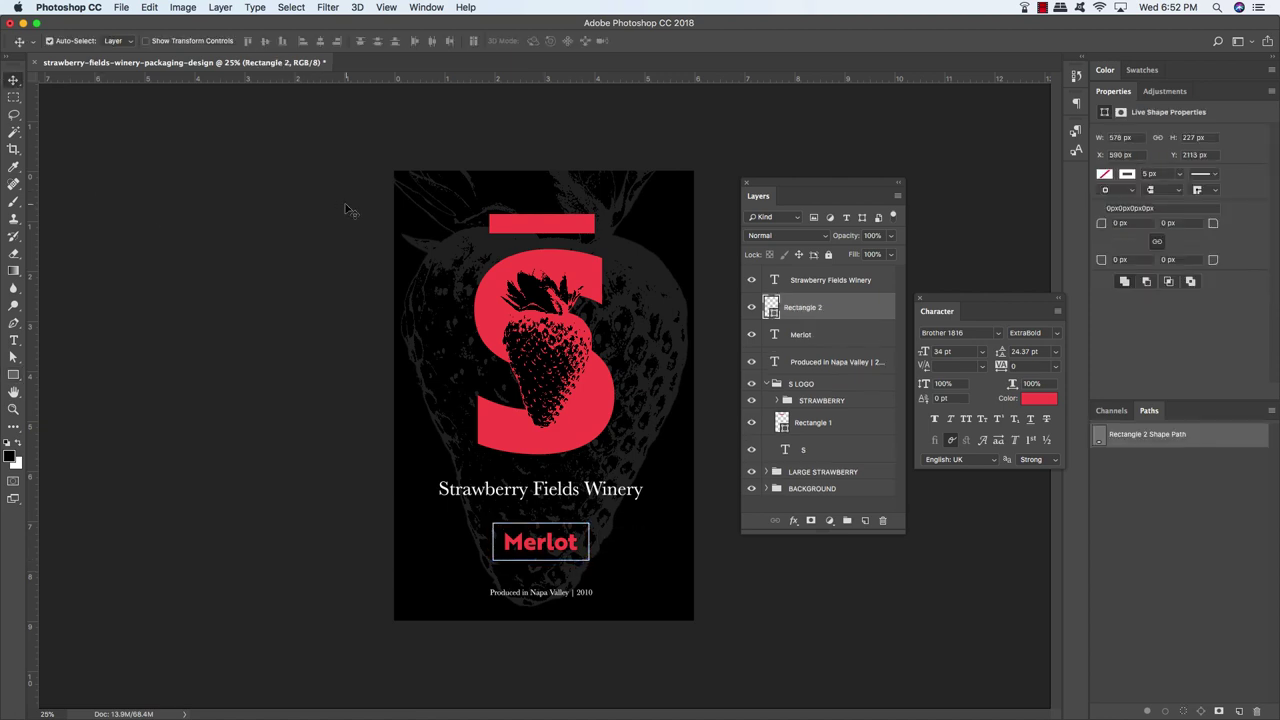
key("Down")
key("Down")
key("Down")
key("Down")
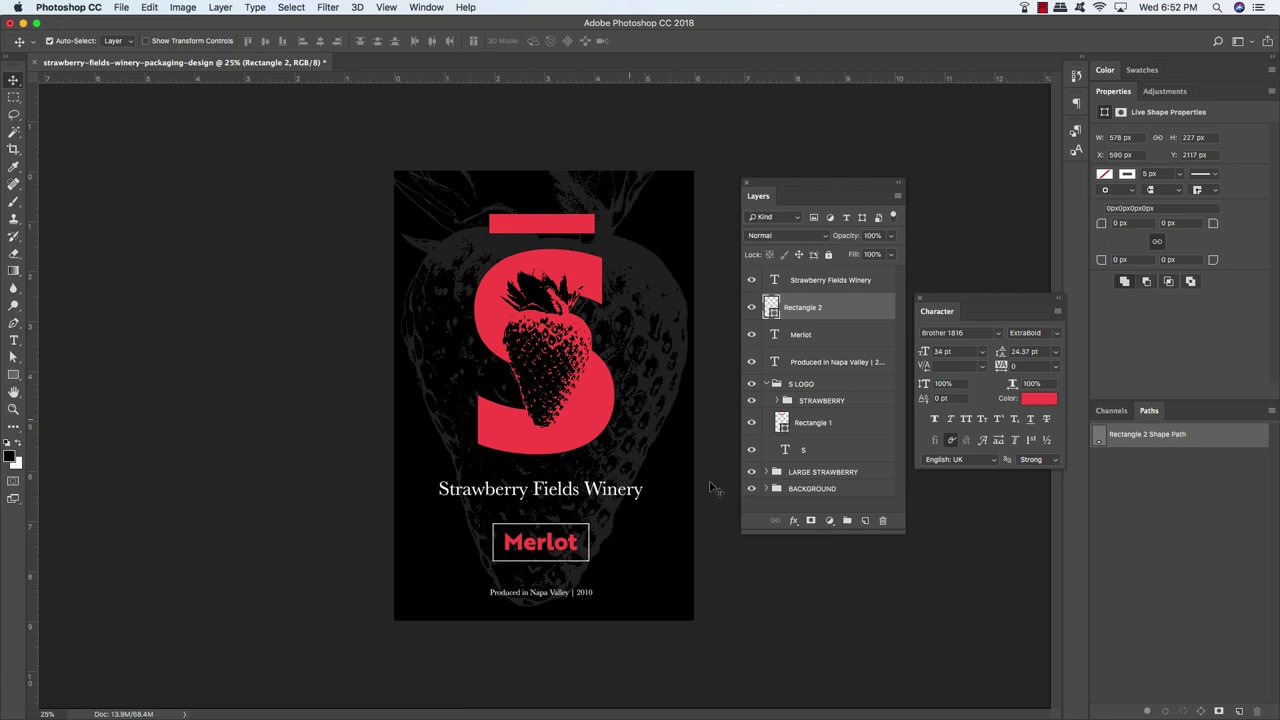
Group the three text layers and the Merlot frame, naming the group COPY
left_click_drag(901, 530, 917, 640)
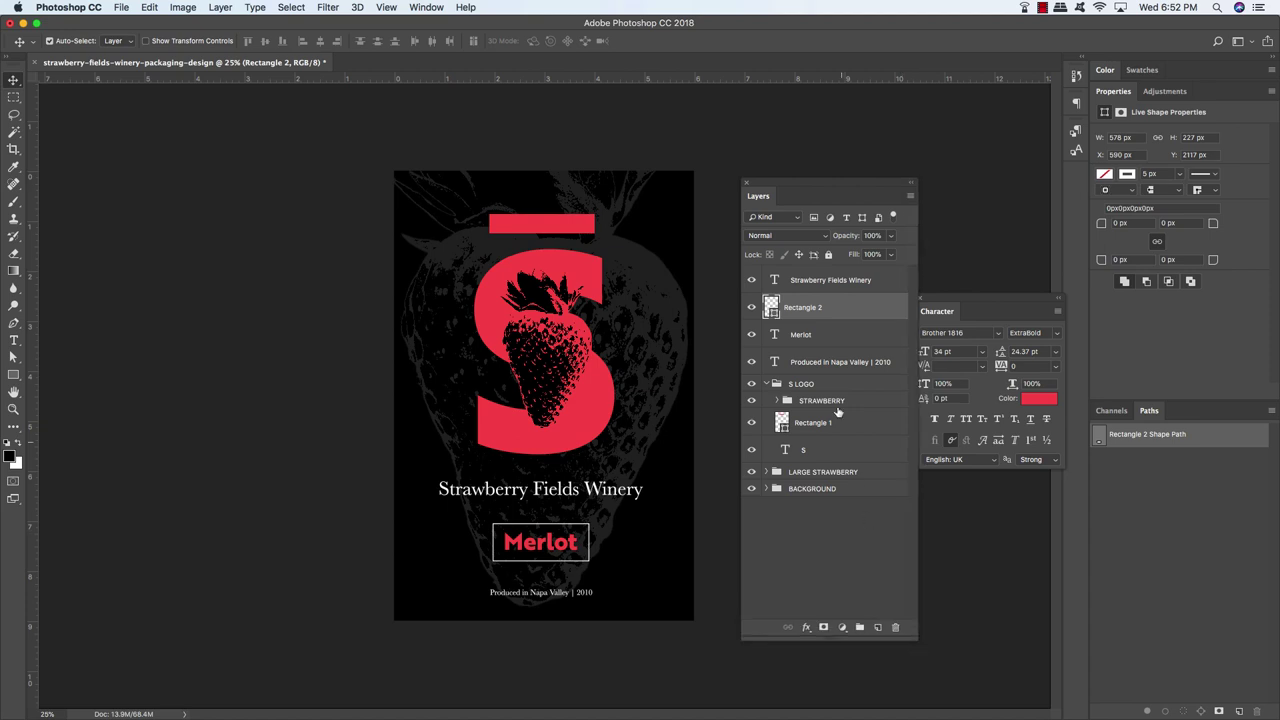
left_click(841, 284)
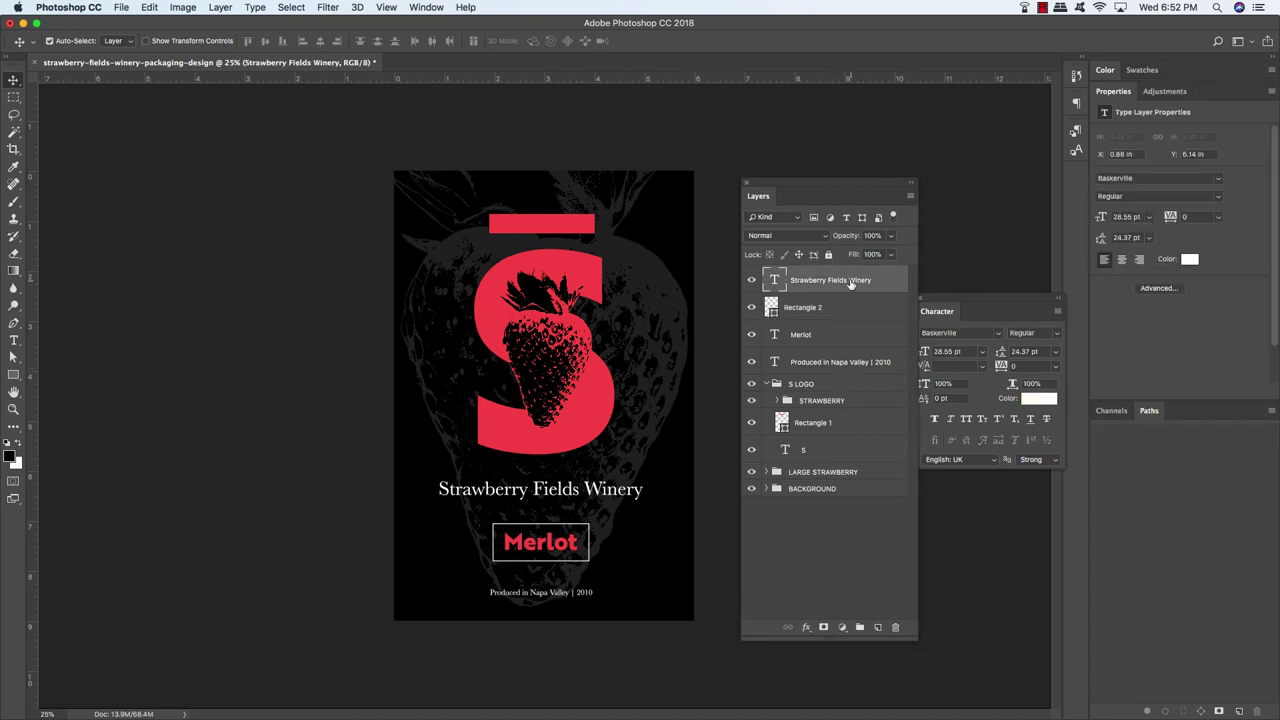
left_click(855, 363, "shift")
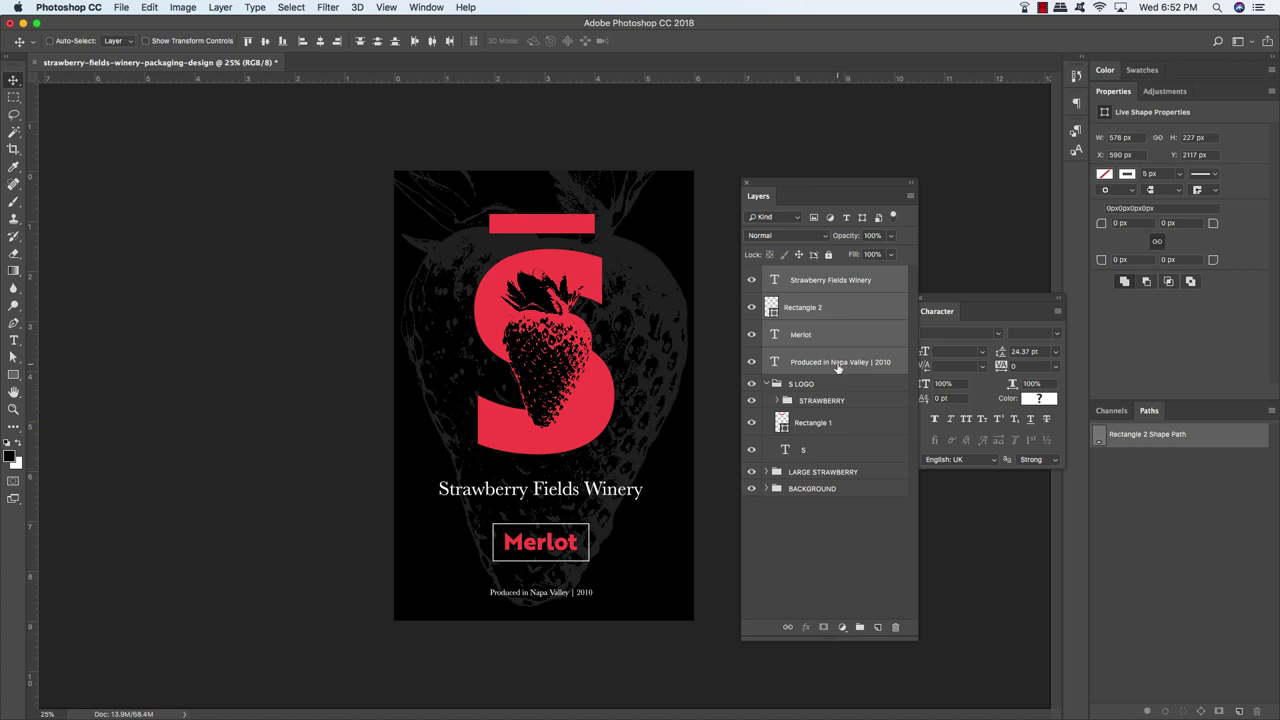
key("super+g")
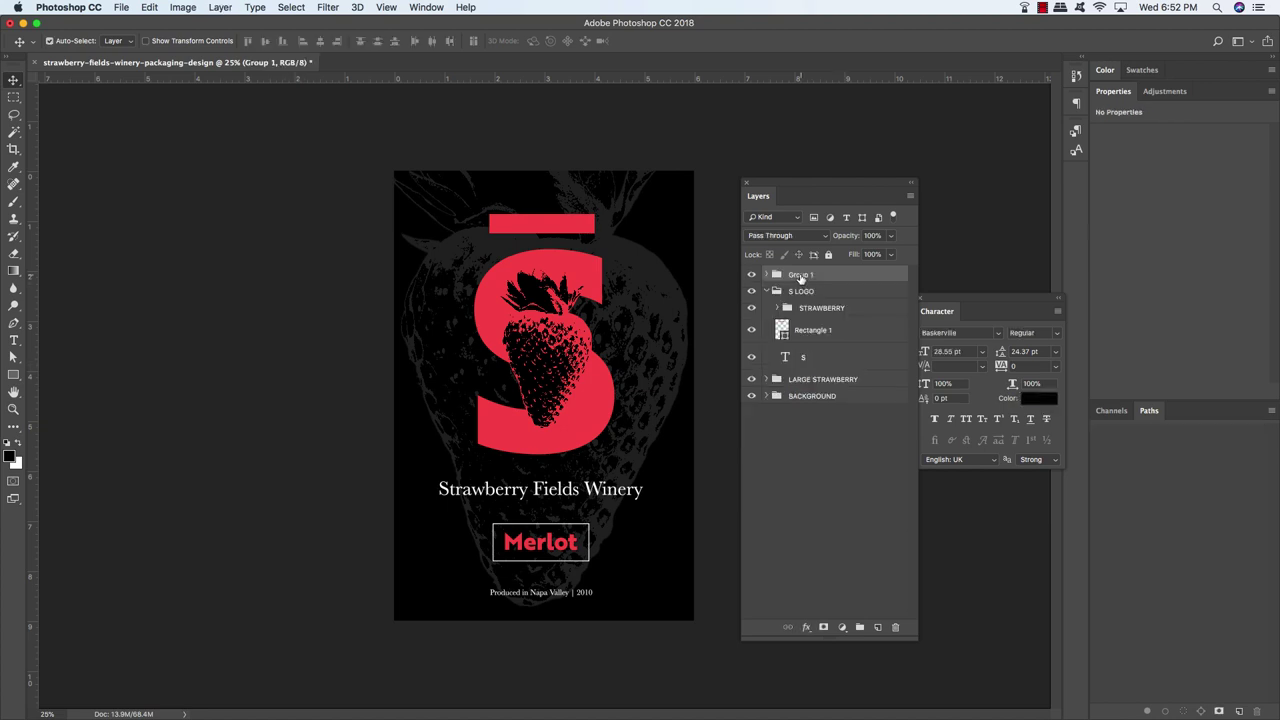
type("COPY")
key("Return")
Collapse the S LOGO group and put all four groups into one parent group named ARTWORK
left_click(766, 291)
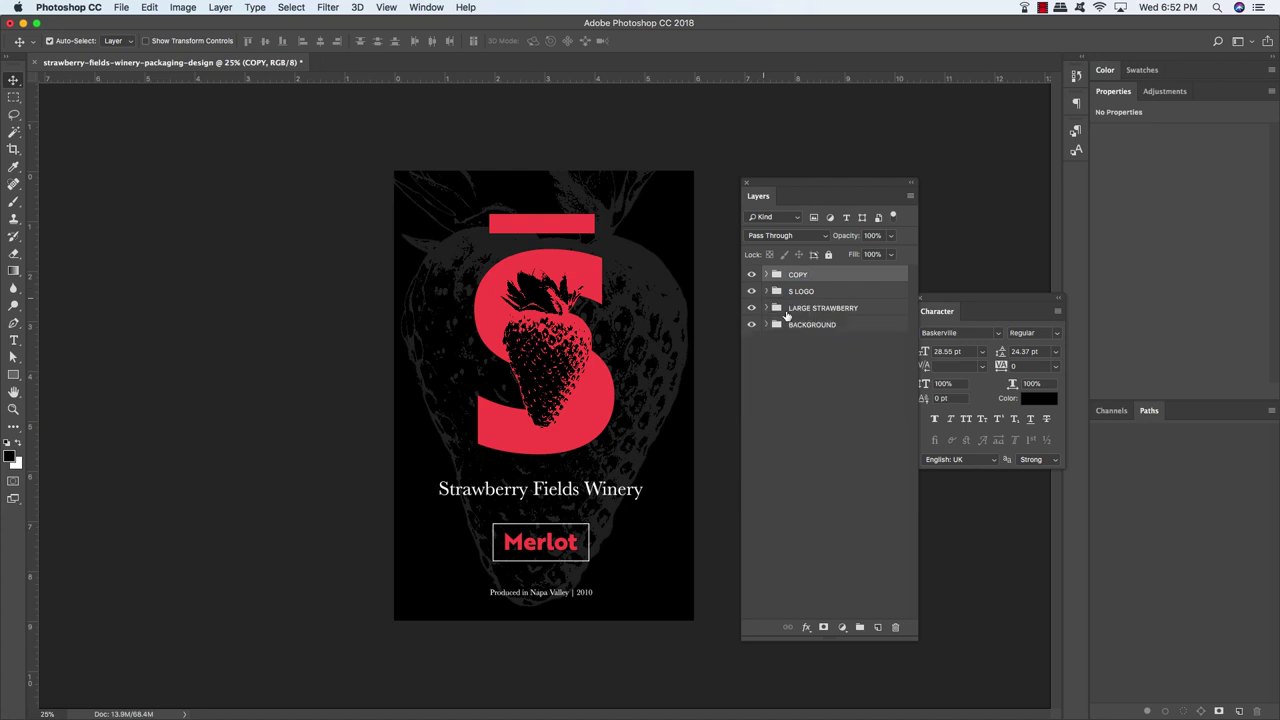
left_click(872, 328, "shift")
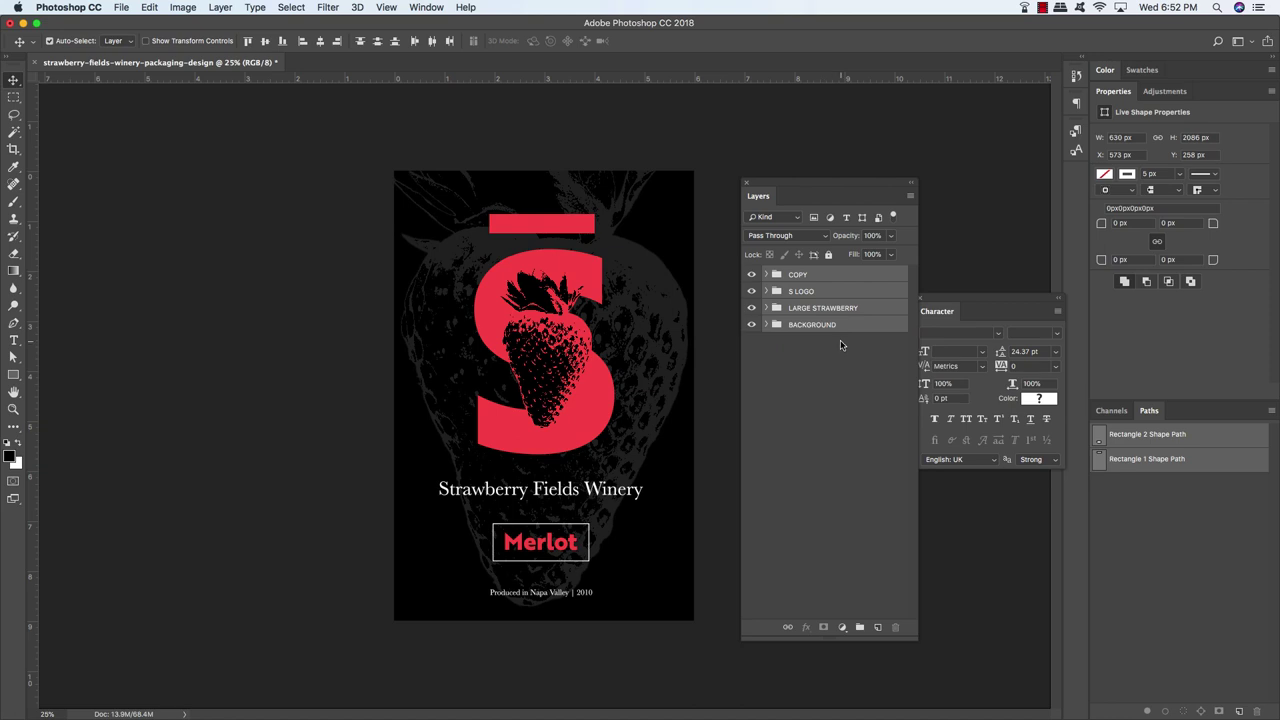
key("super+g")
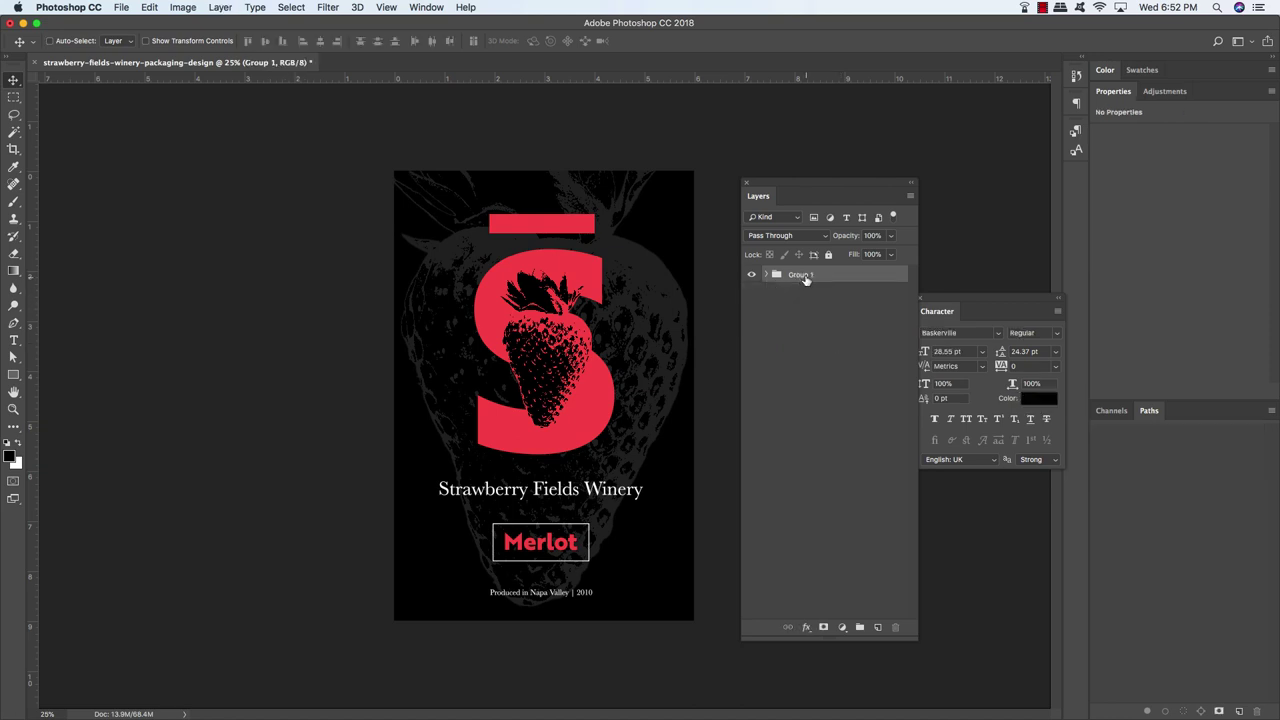
double_click(801, 275)
type("ARTWORK")
key("Return")
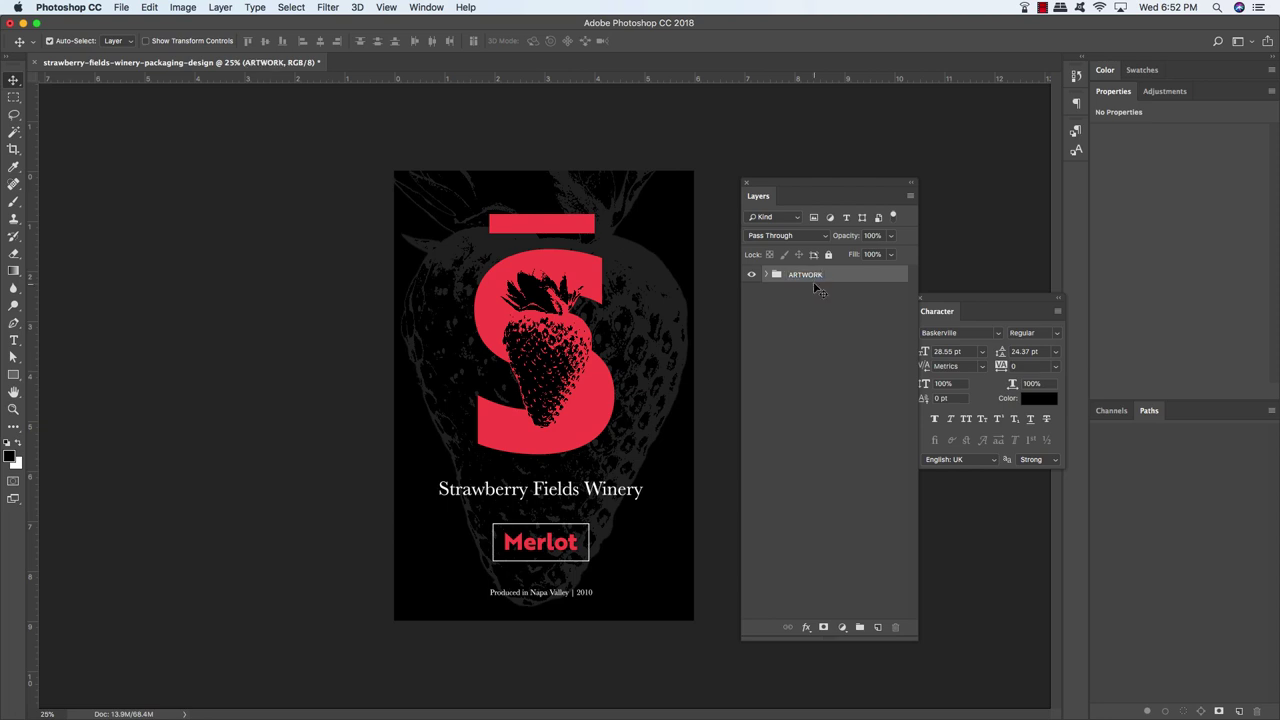
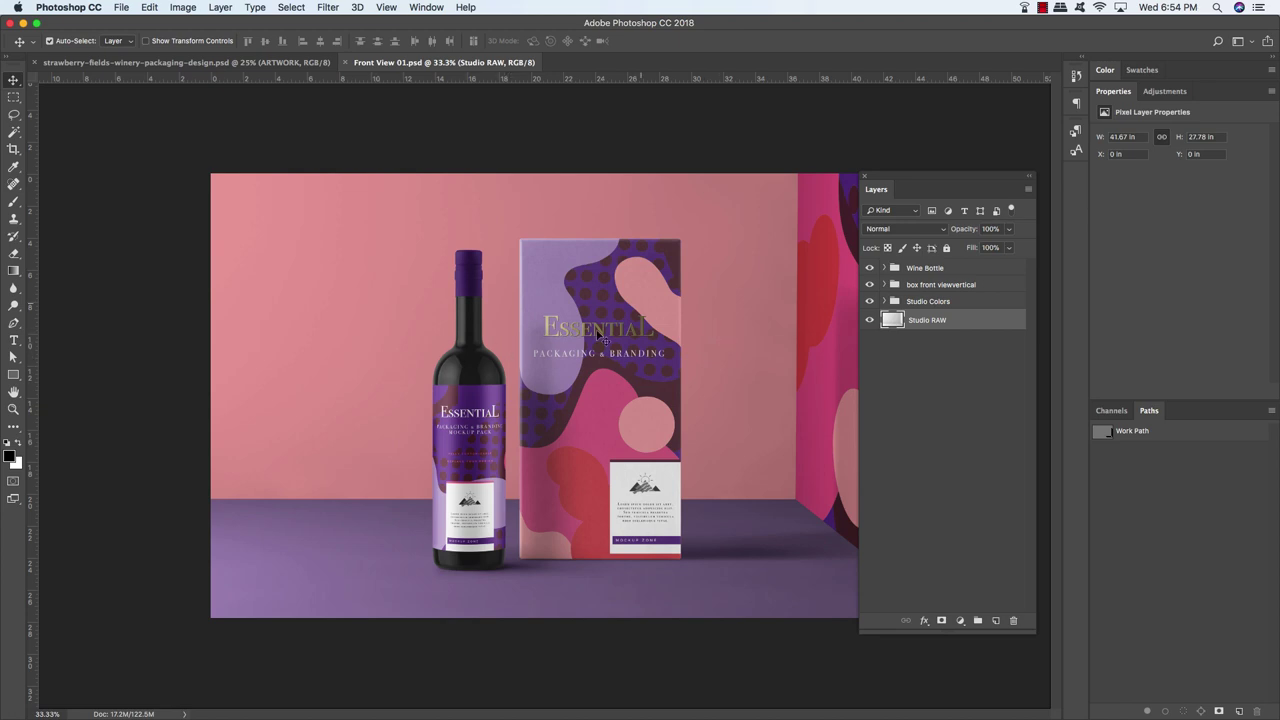
Expand the Studio Colors group in the Front View 01 mockup and select its Shape 1 layer
key("super+r")
left_click_drag(907, 180, 939, 179)
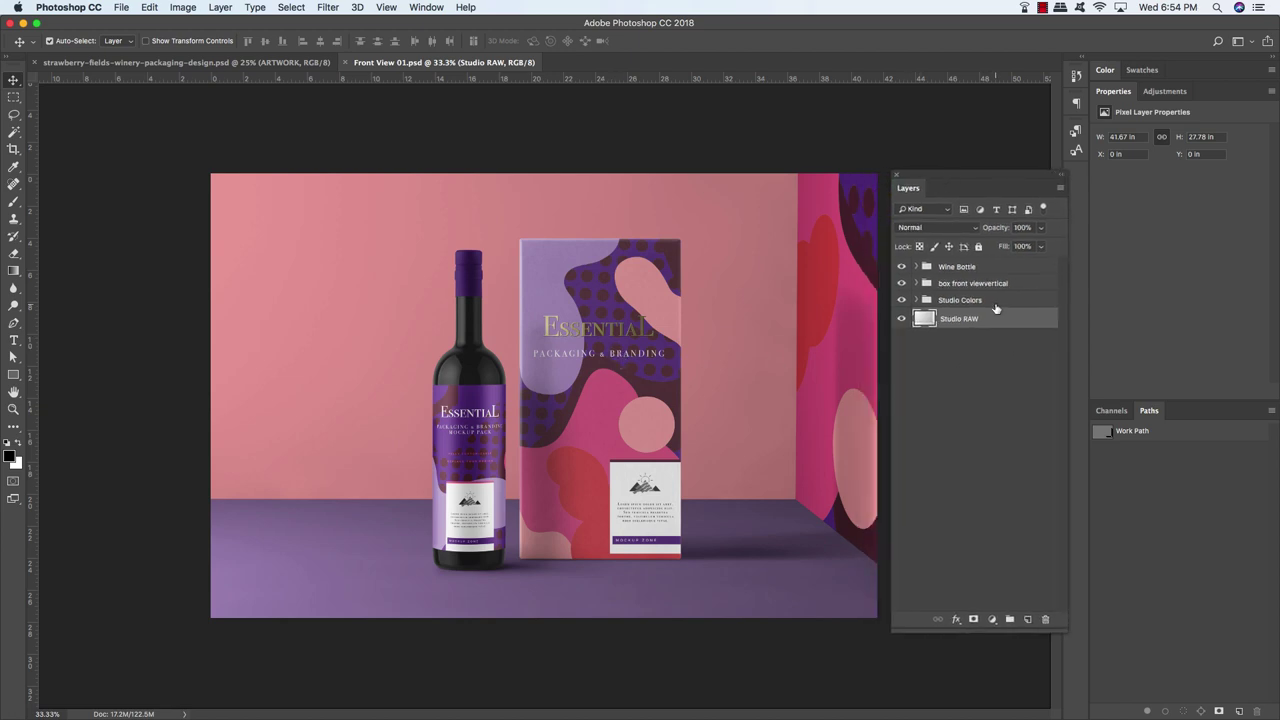
left_click(995, 304)
left_click(916, 300)
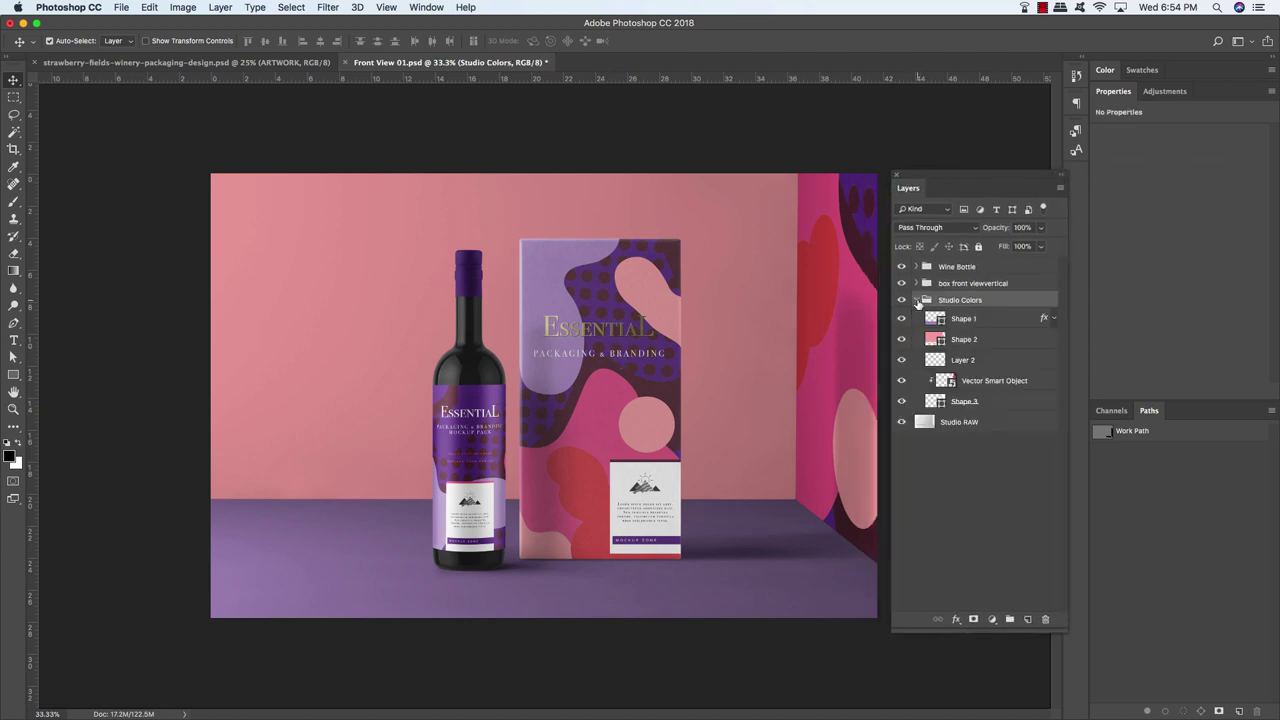
left_click(991, 320)
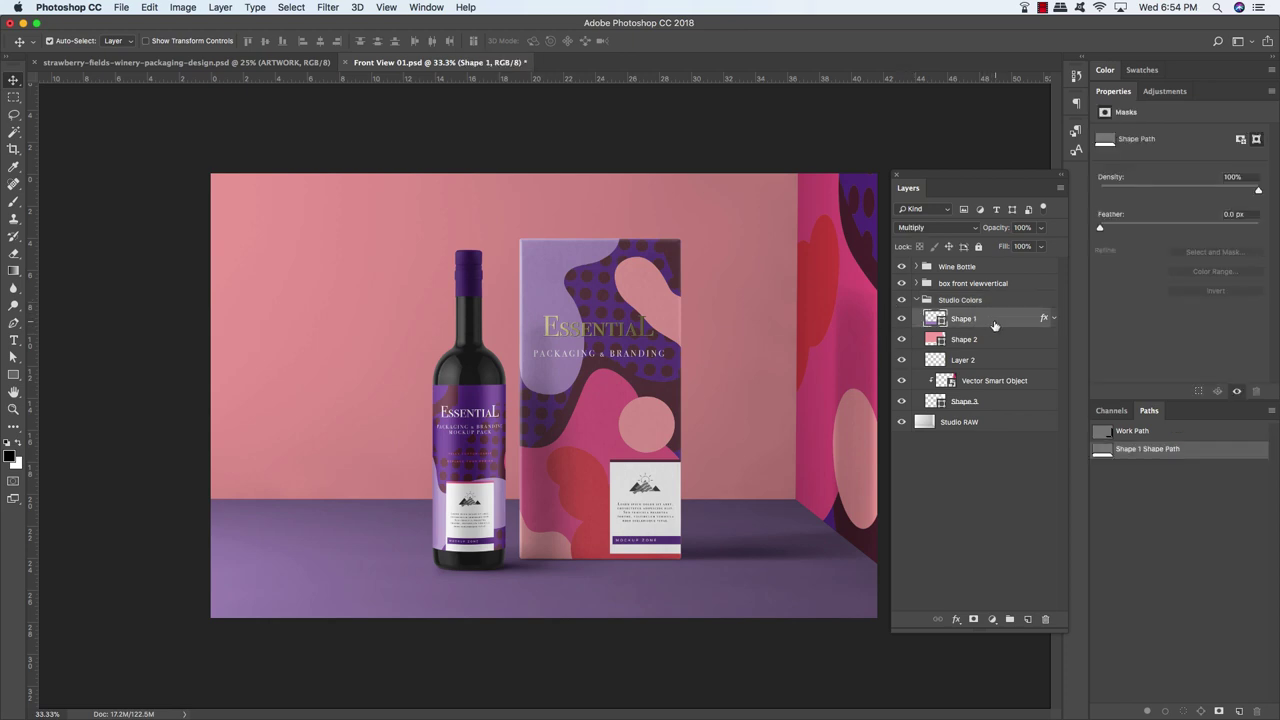
Toggle the Shape 1 layer's visibility to check which part of the studio scene it colours
left_click(901, 320)
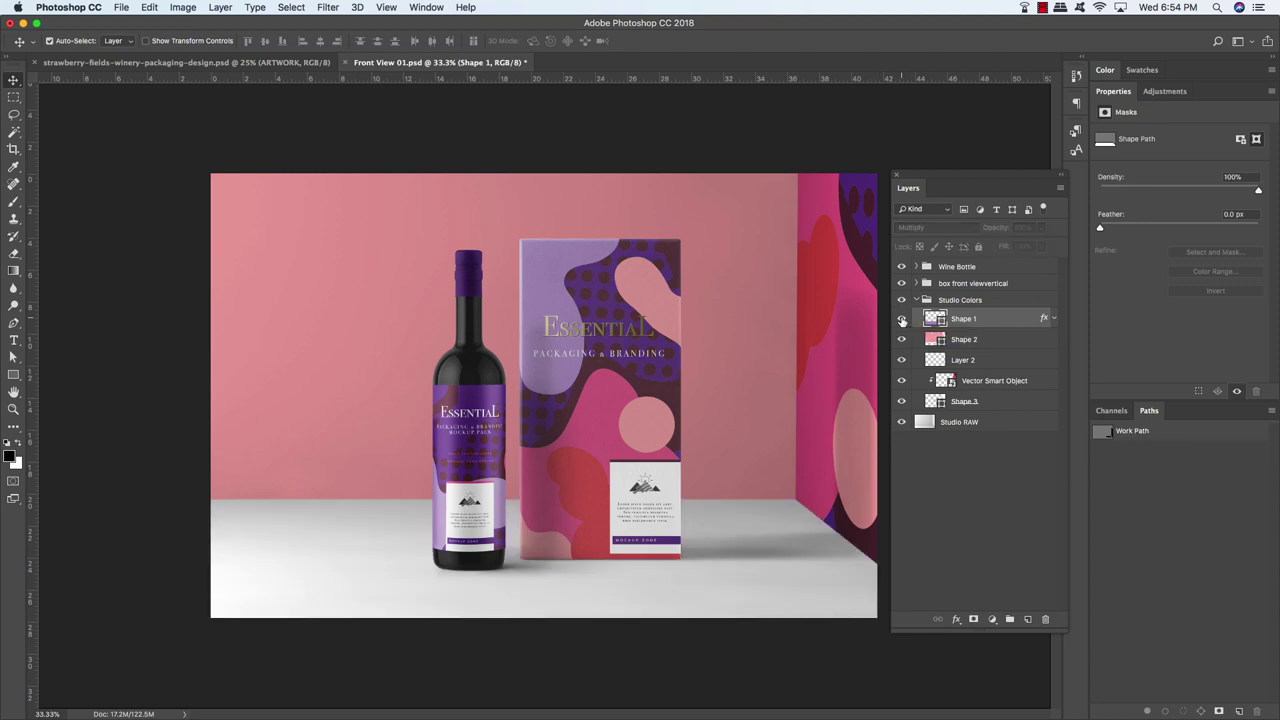
left_click(901, 320)
left_click(901, 320)
left_click(901, 320)
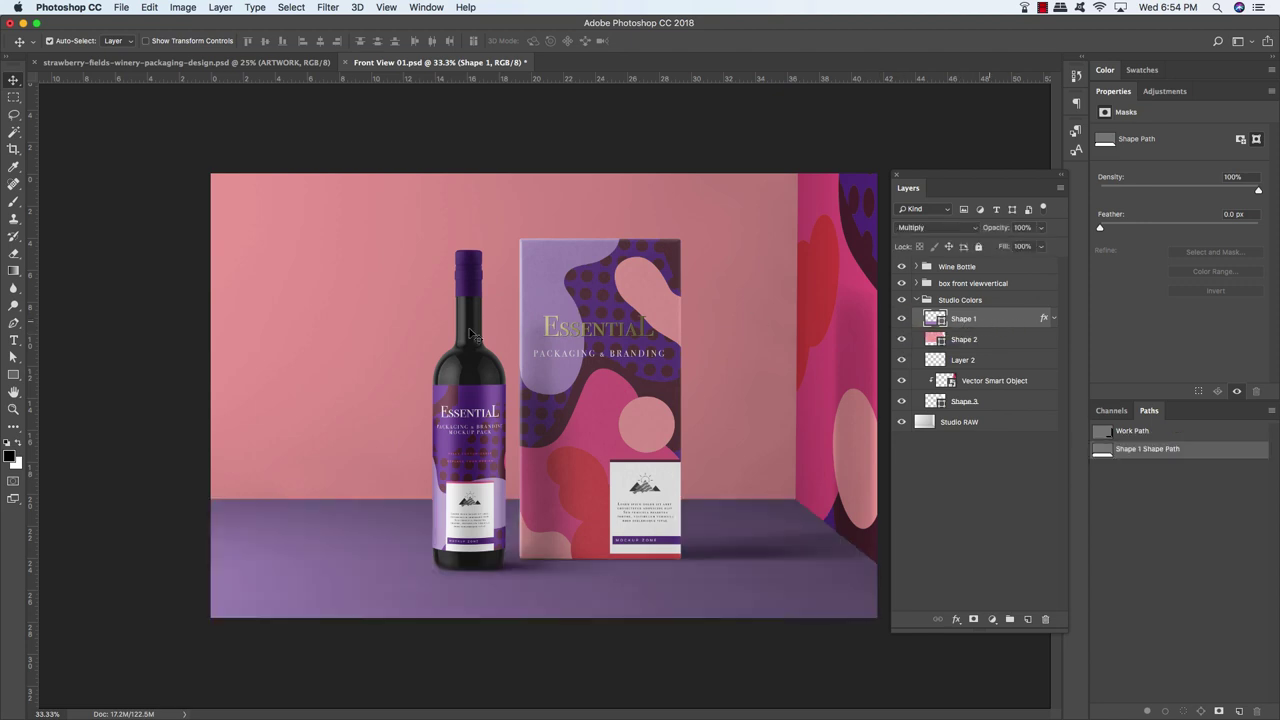
Change the fill colour of the Shape 1 floor layer to red FA4B4C
key("u")
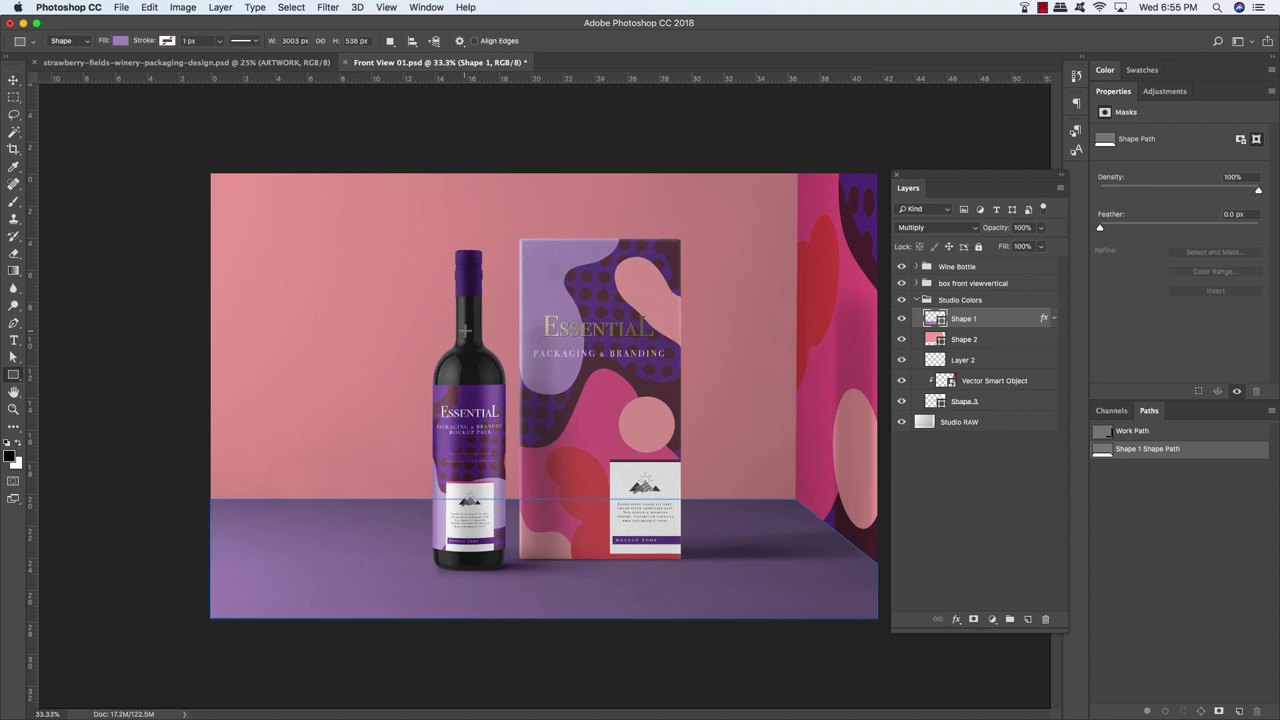
left_click(121, 42)
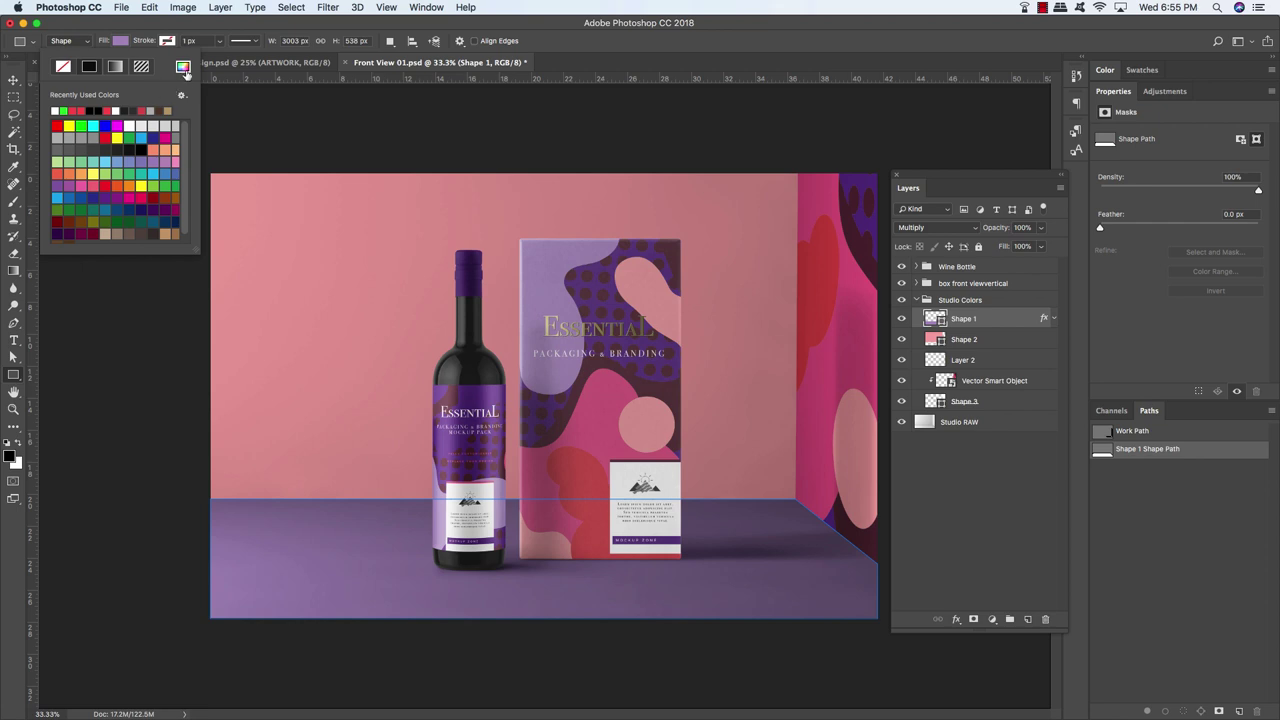
left_click(183, 67)
left_click_drag(559, 307, 541, 265)
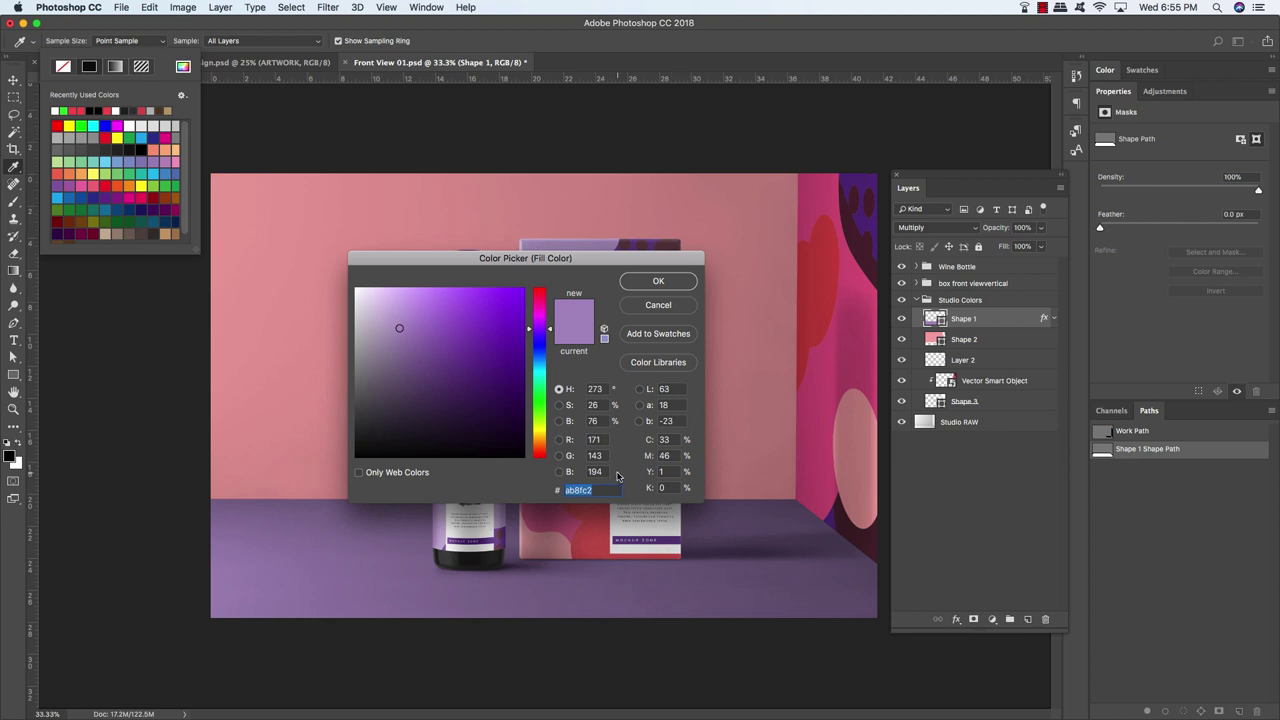
type("FA4")
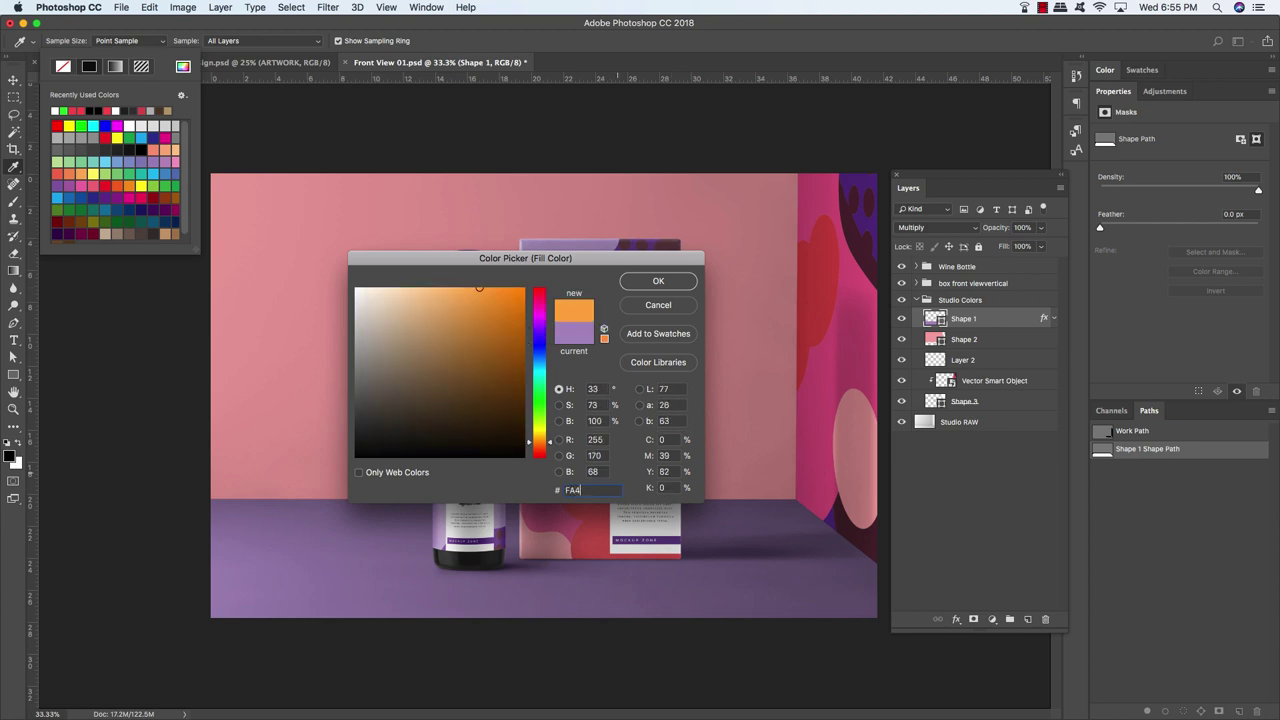
type("84C")
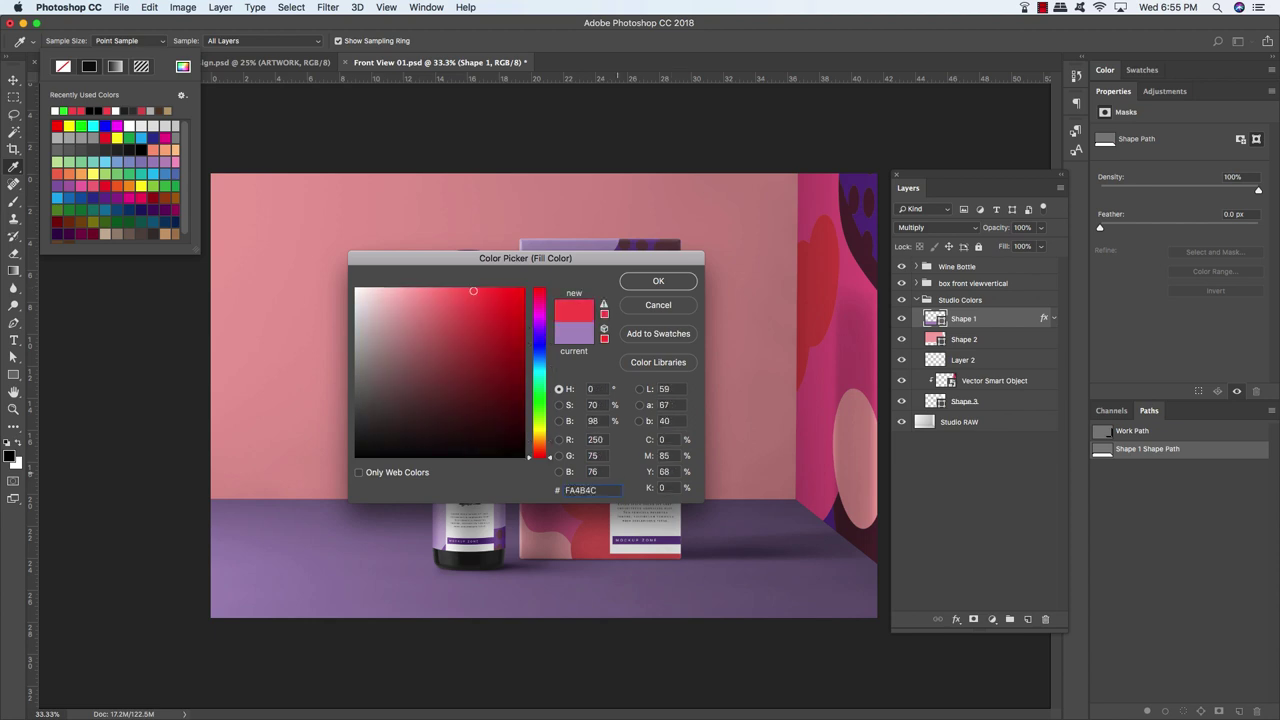
key("Return")
key("v")
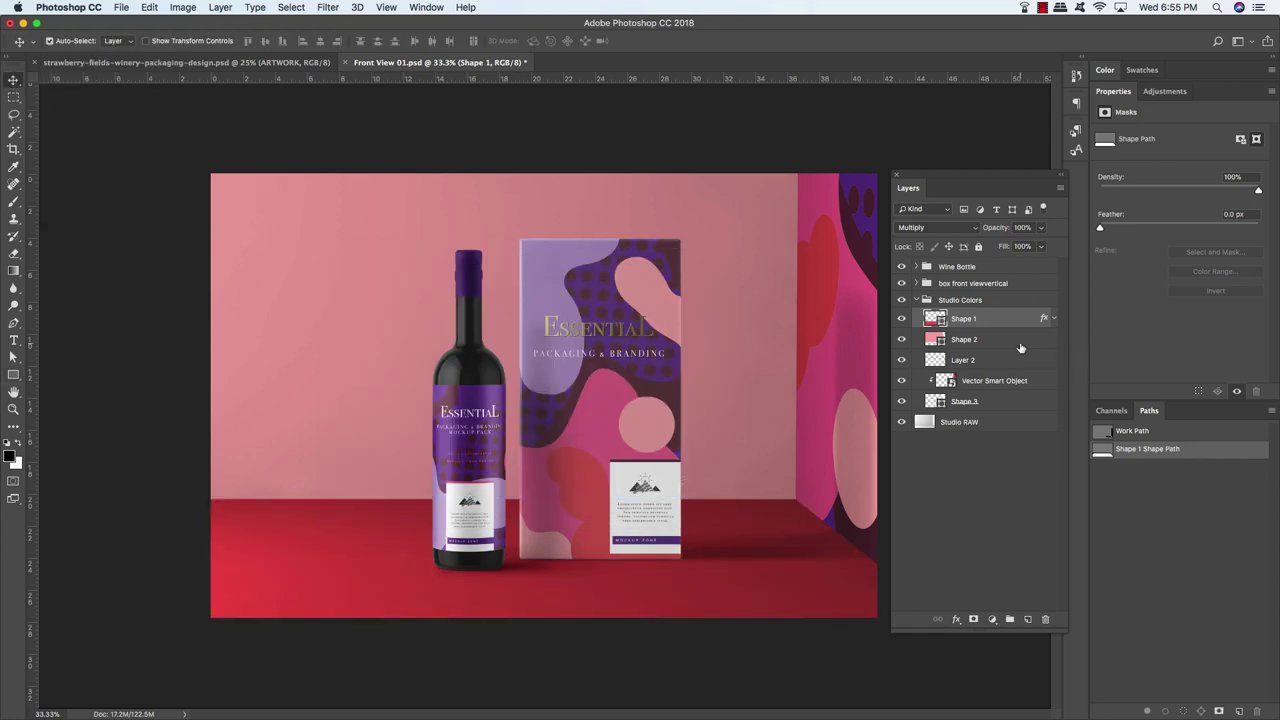
Change the fill colour of the Shape 2 back wall layer to dark grey 212020
left_click(1021, 342)
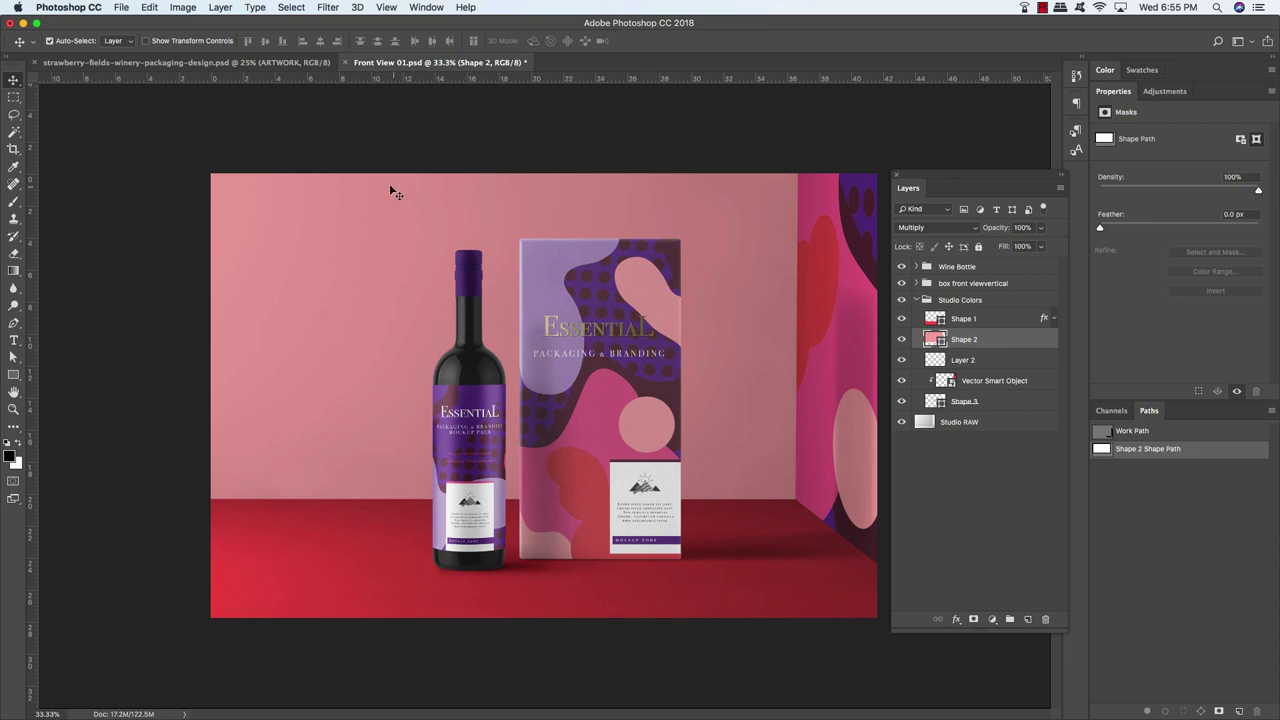
key("u")
left_click(123, 42)
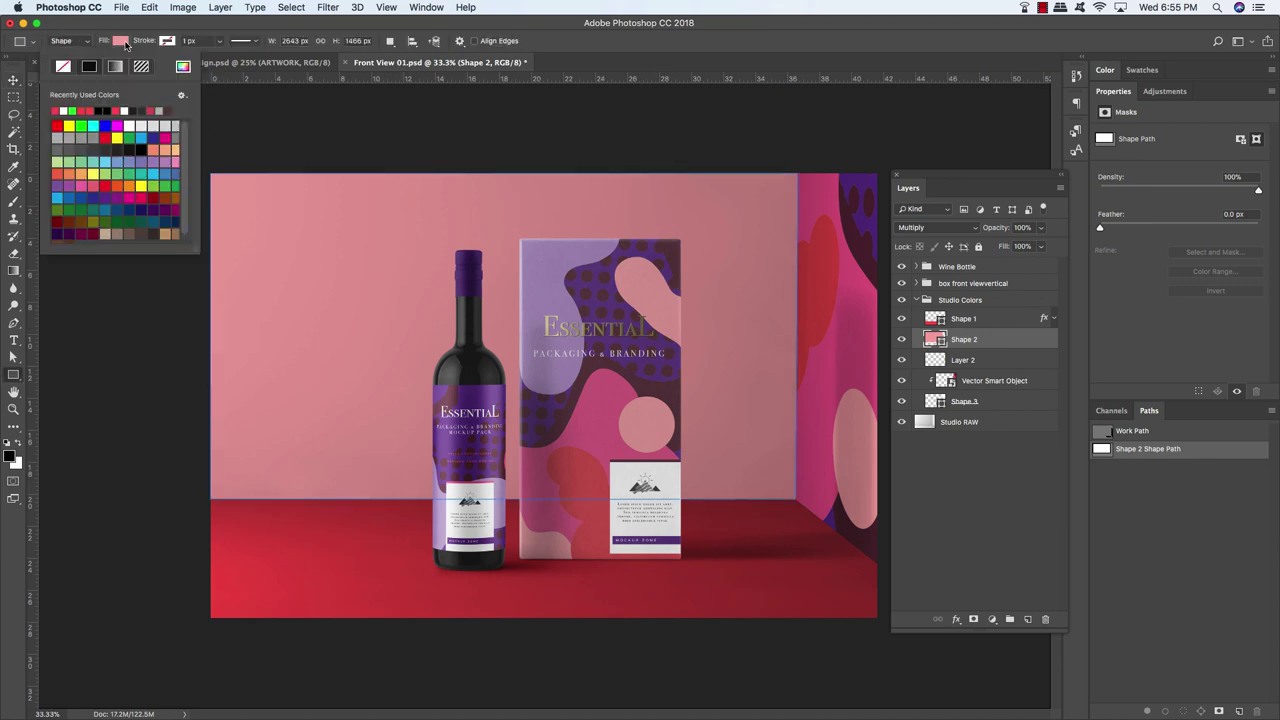
left_click(183, 67)
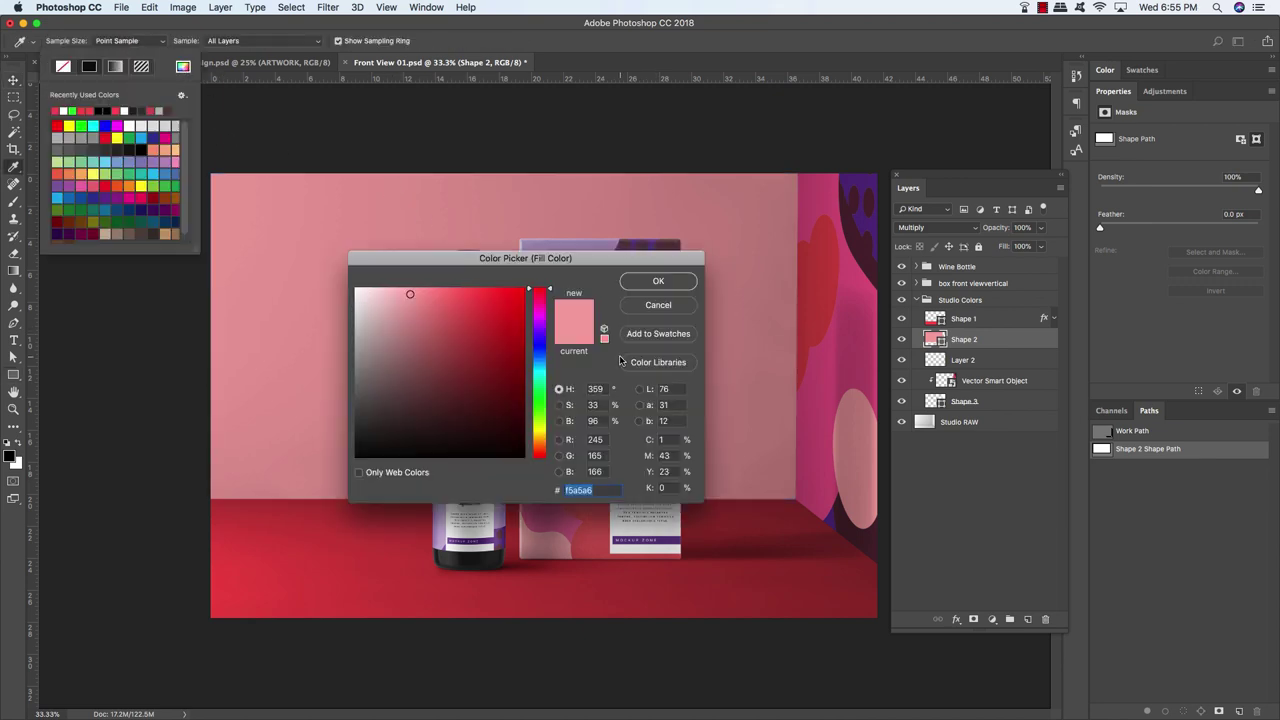
type("212020")
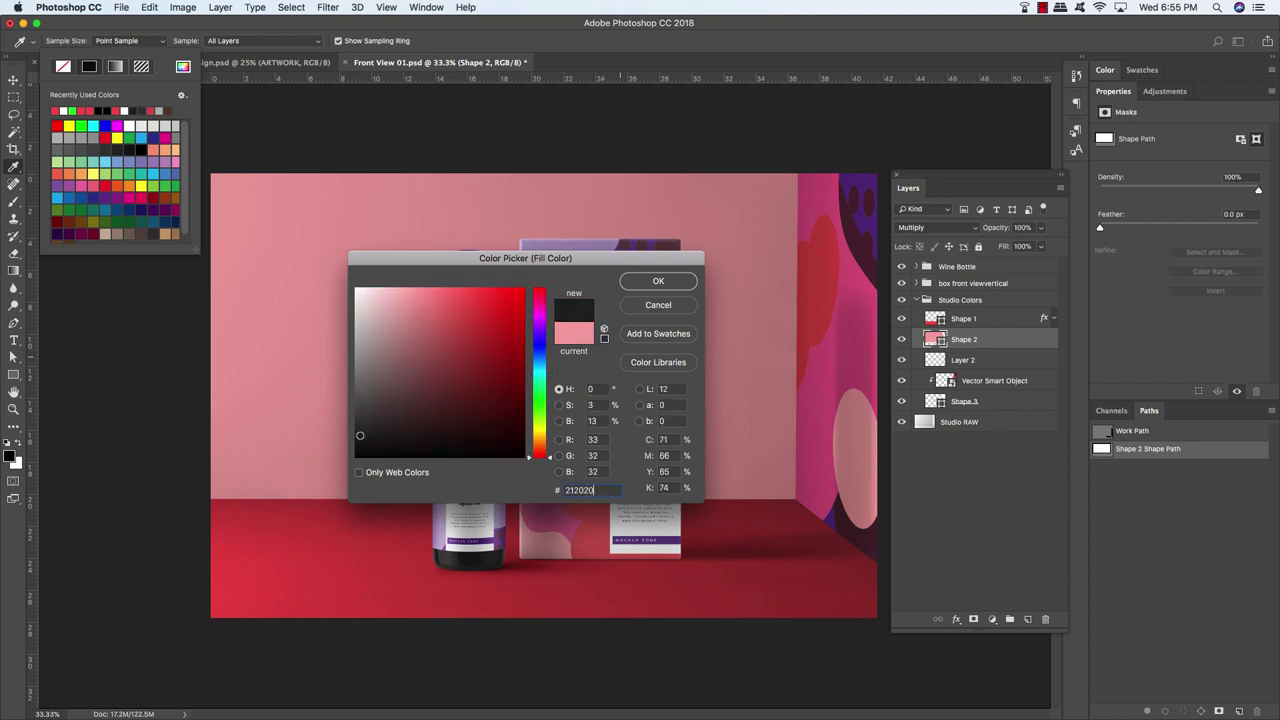
key("Return")
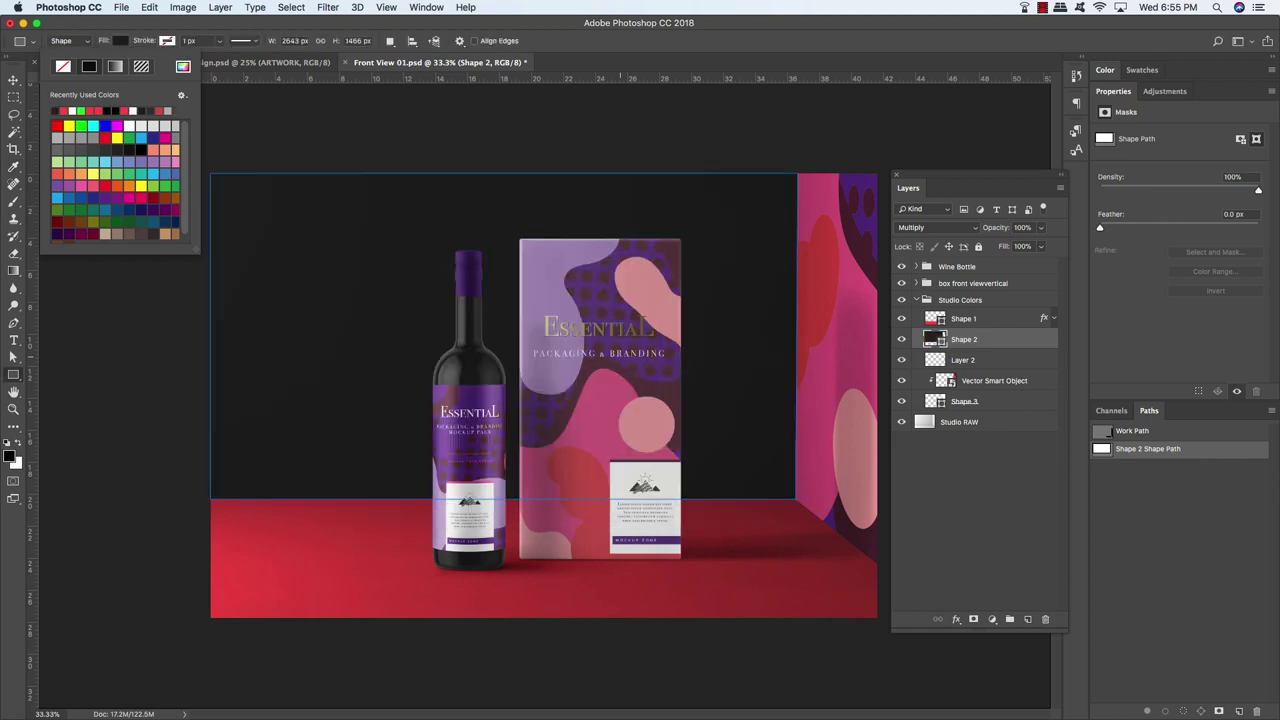
left_click(13, 80)
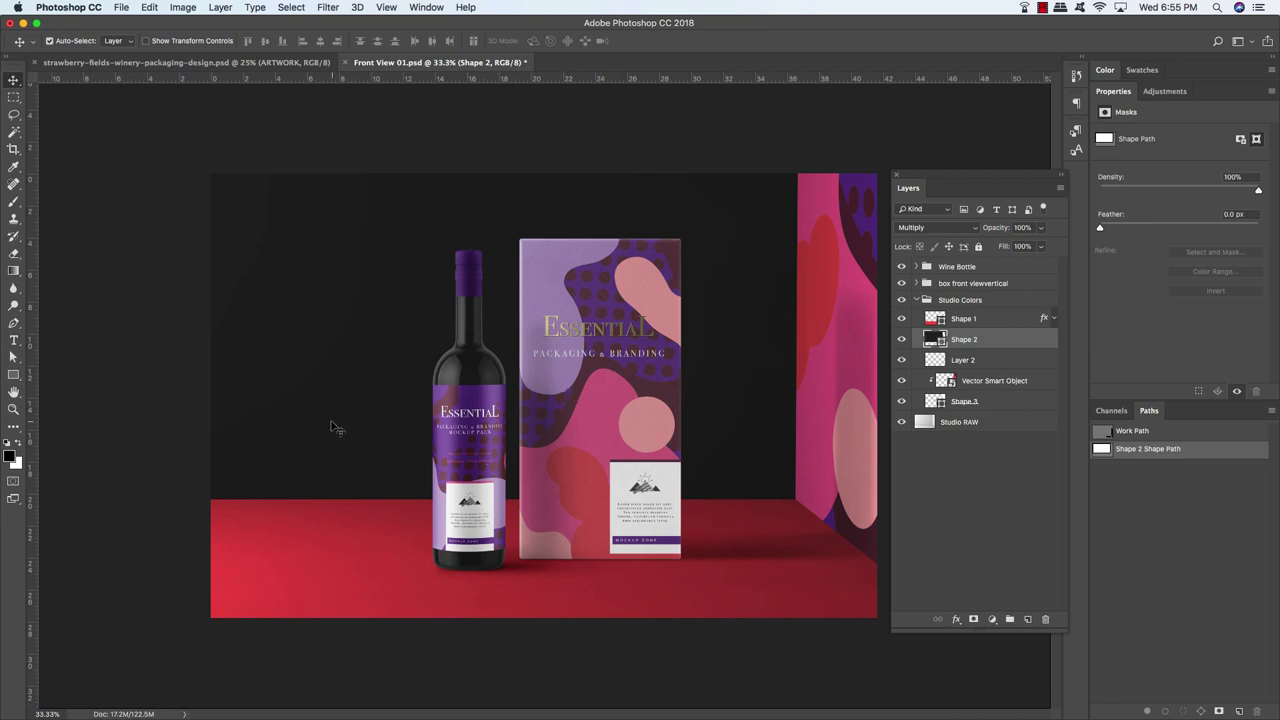
Crop the Front View 01 mockup to a portrait frame around the bottle and box, cutting off the patterned side wall
key("c")
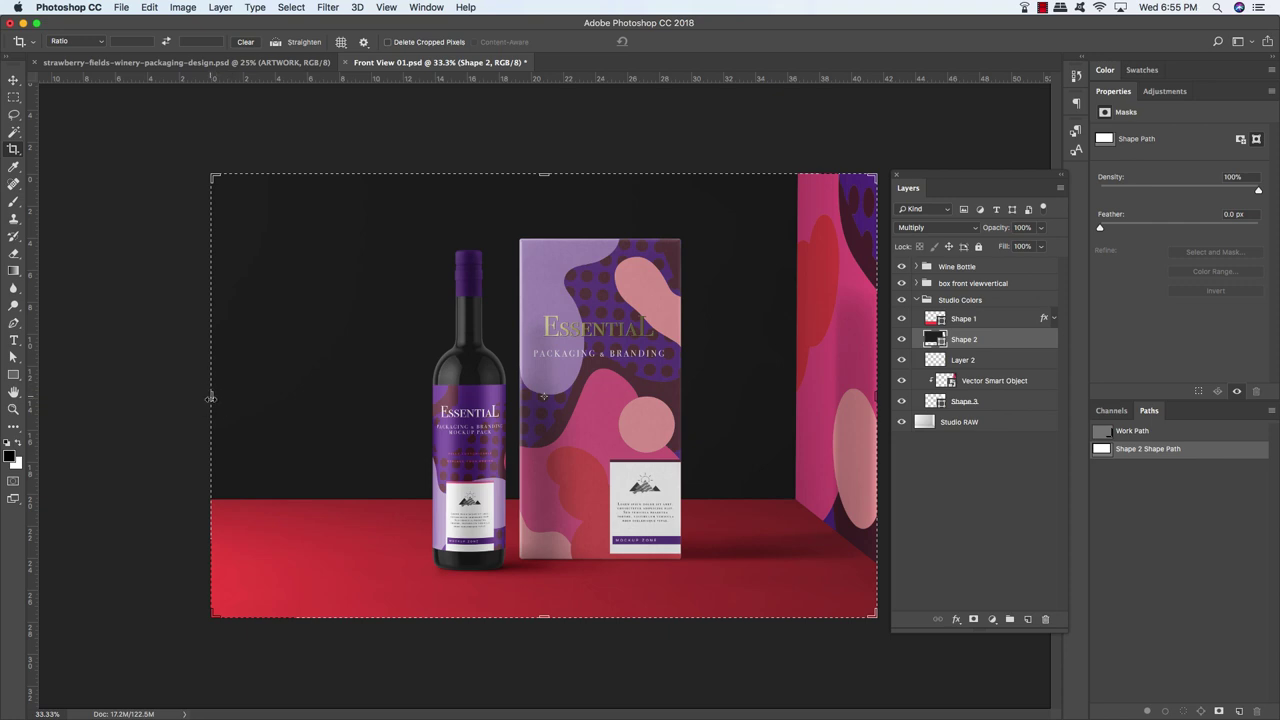
left_click_drag(210, 398, 331, 403)
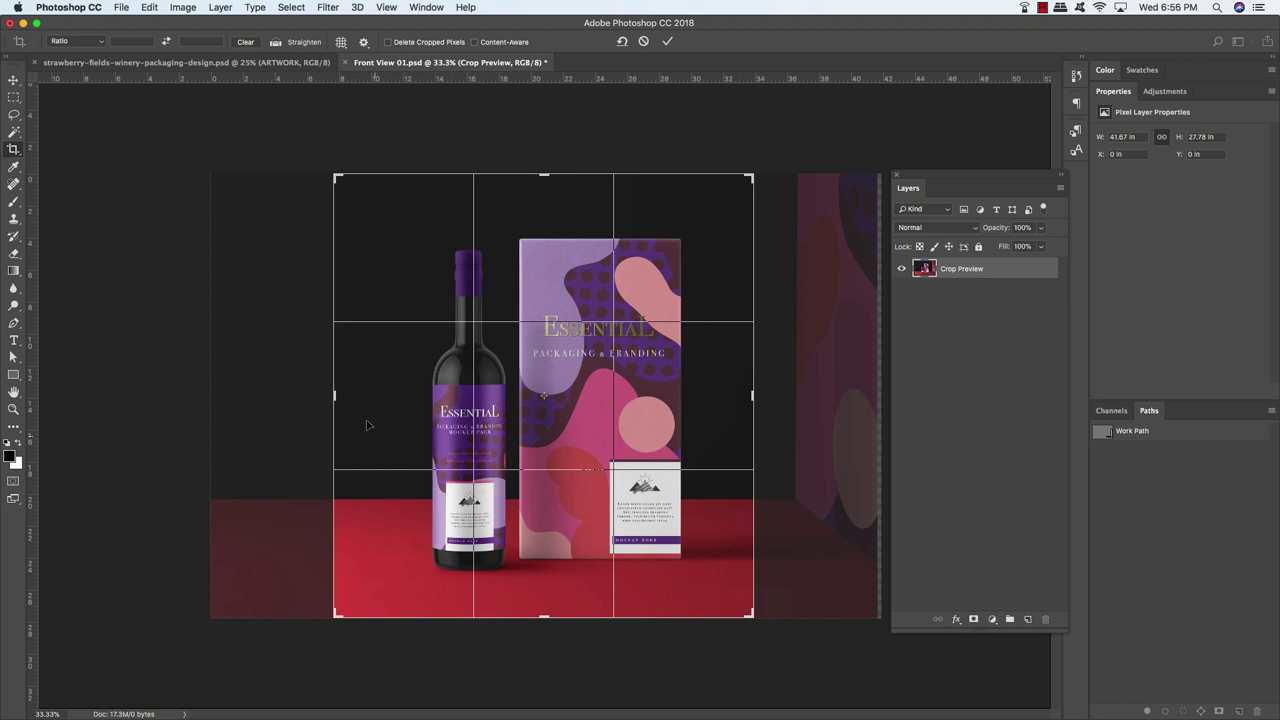
left_click_drag(336, 396, 348, 395)
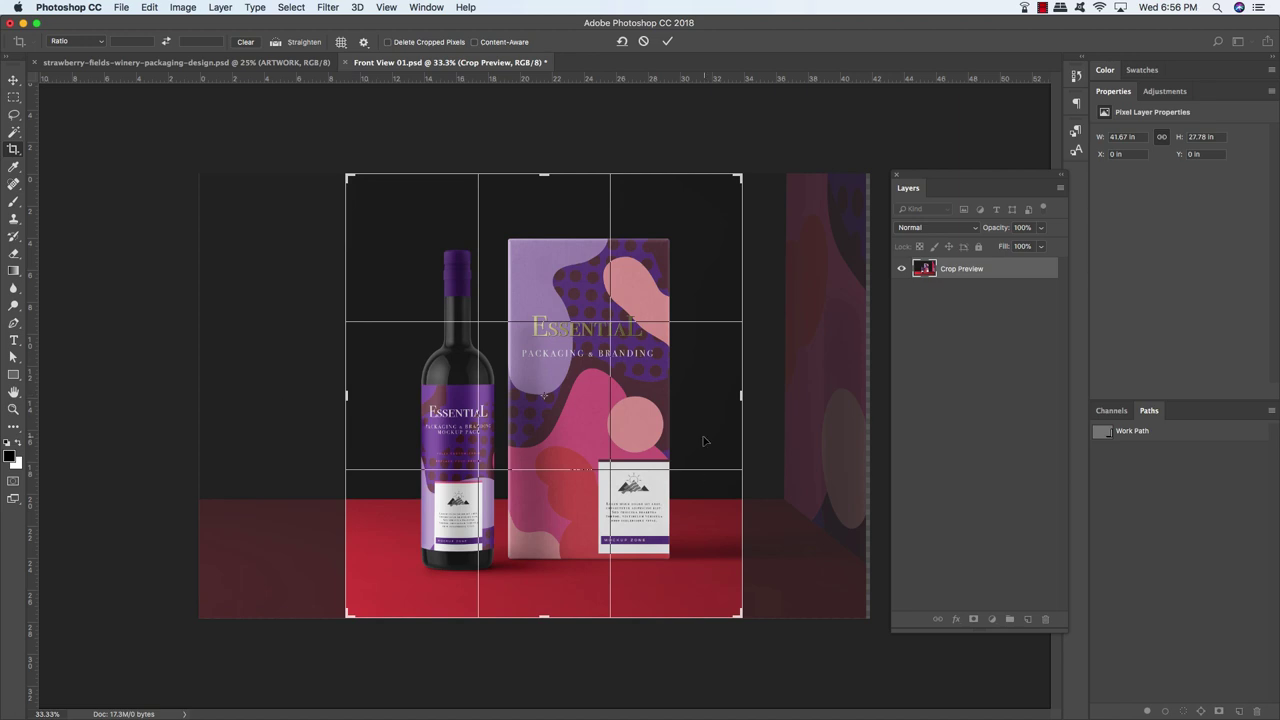
key("Return")
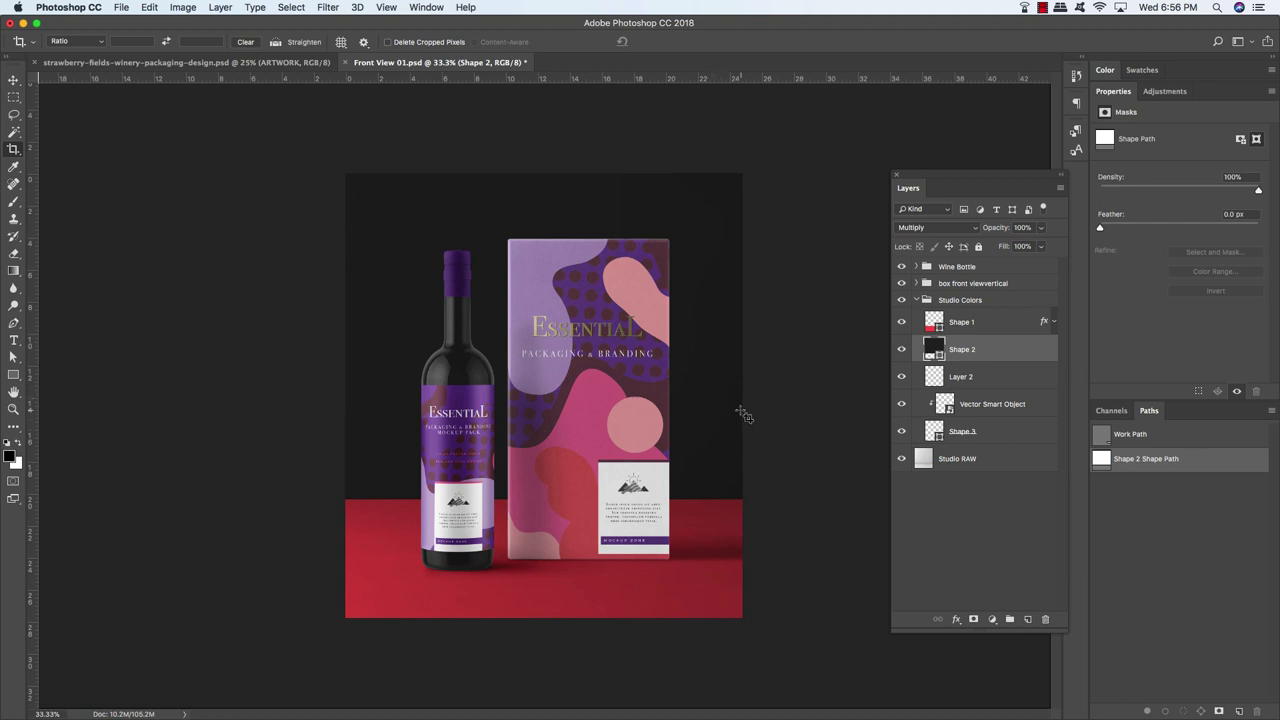
left_click(733, 410)
left_click_drag(743, 397, 747, 397)
key("Return")
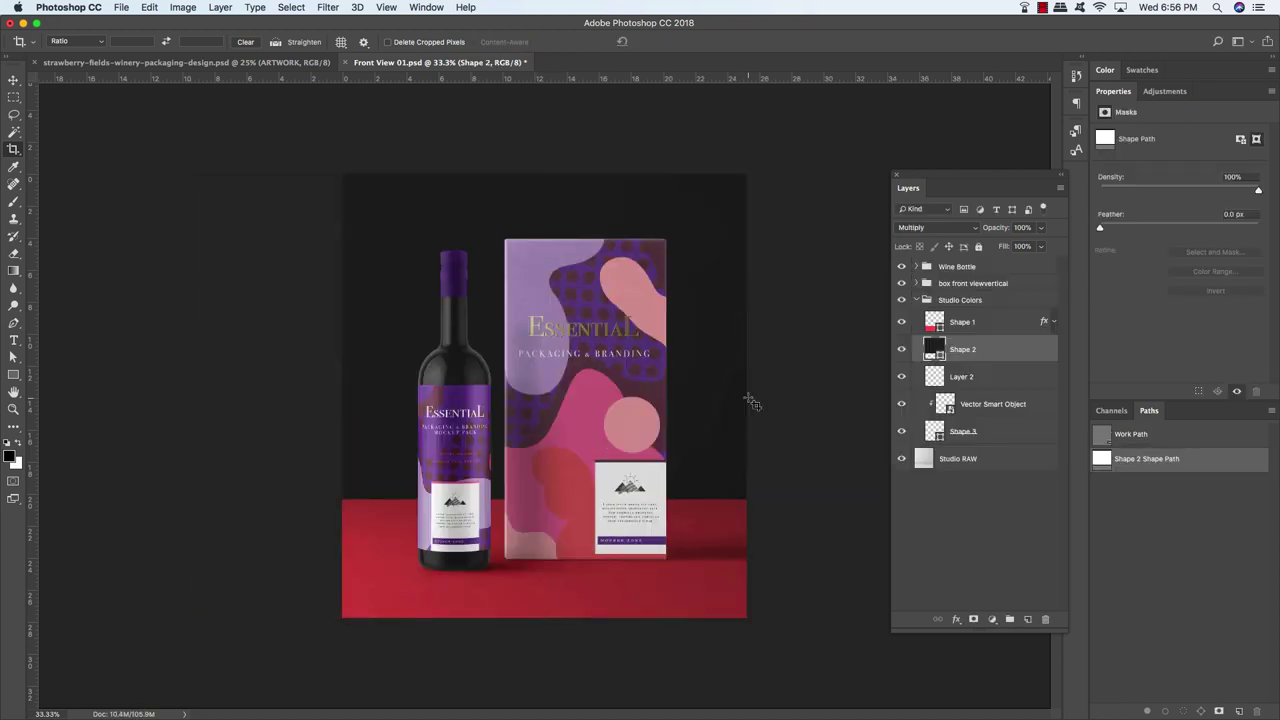
Open the Double Click and Edit smart object in the box front viewvertical group, and open its nested Your Design smart object
key("v")
left_click(968, 304)
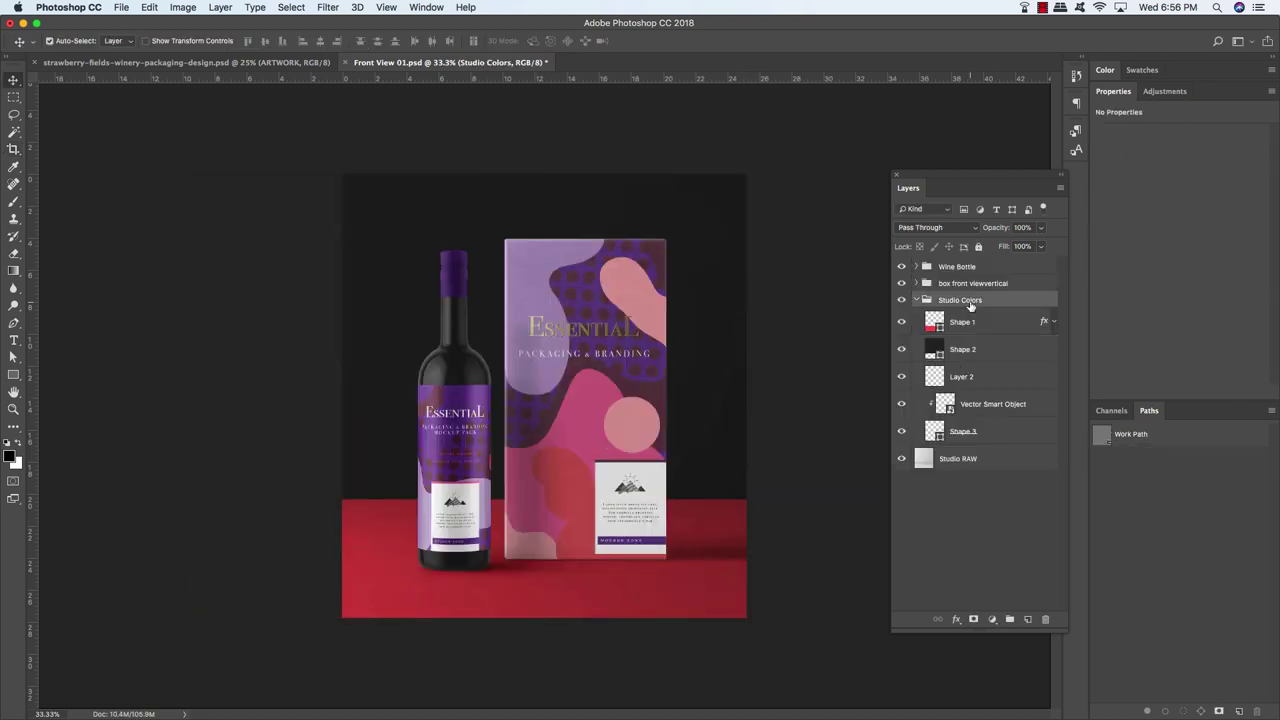
left_click(914, 300)
left_click(985, 285)
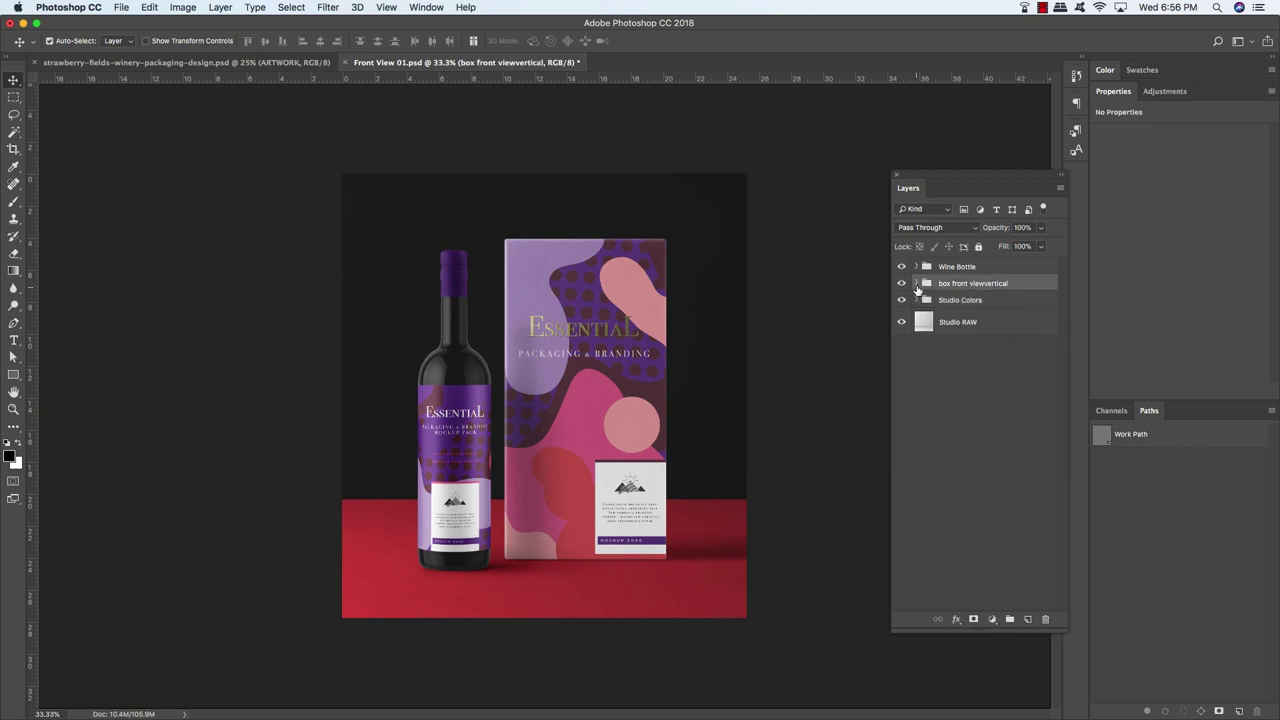
left_click(915, 285)
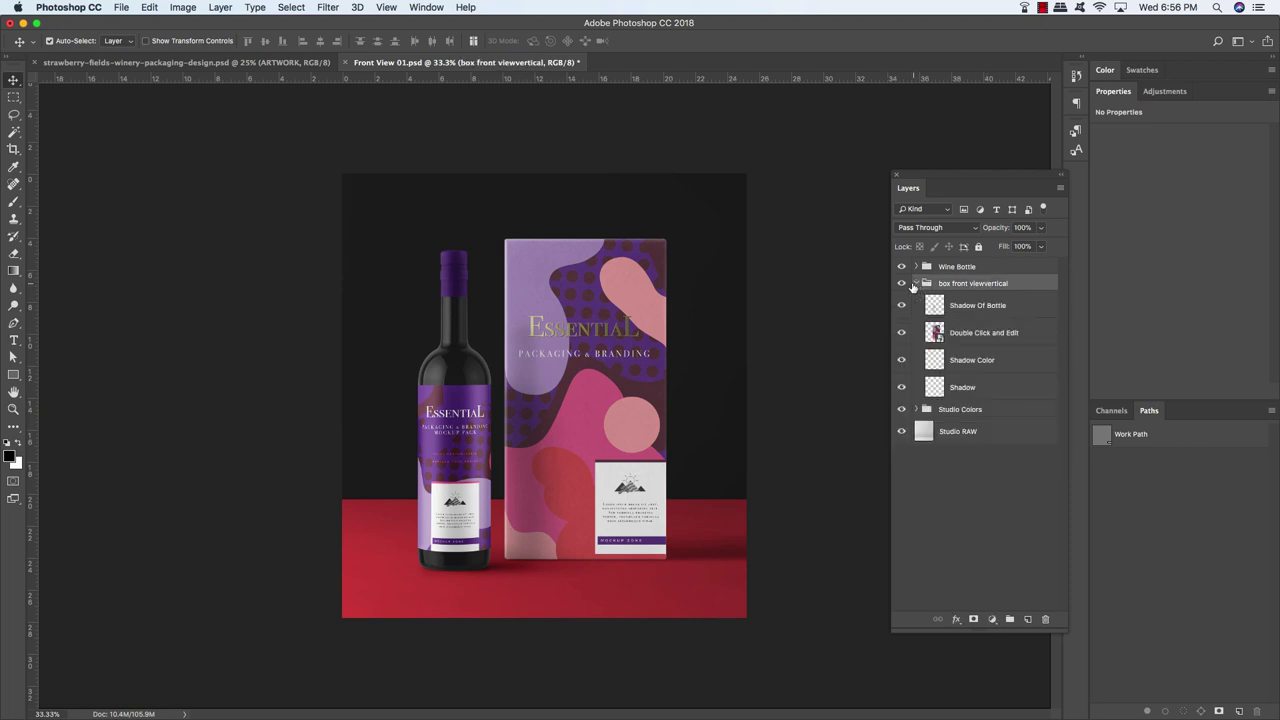
left_click(992, 336)
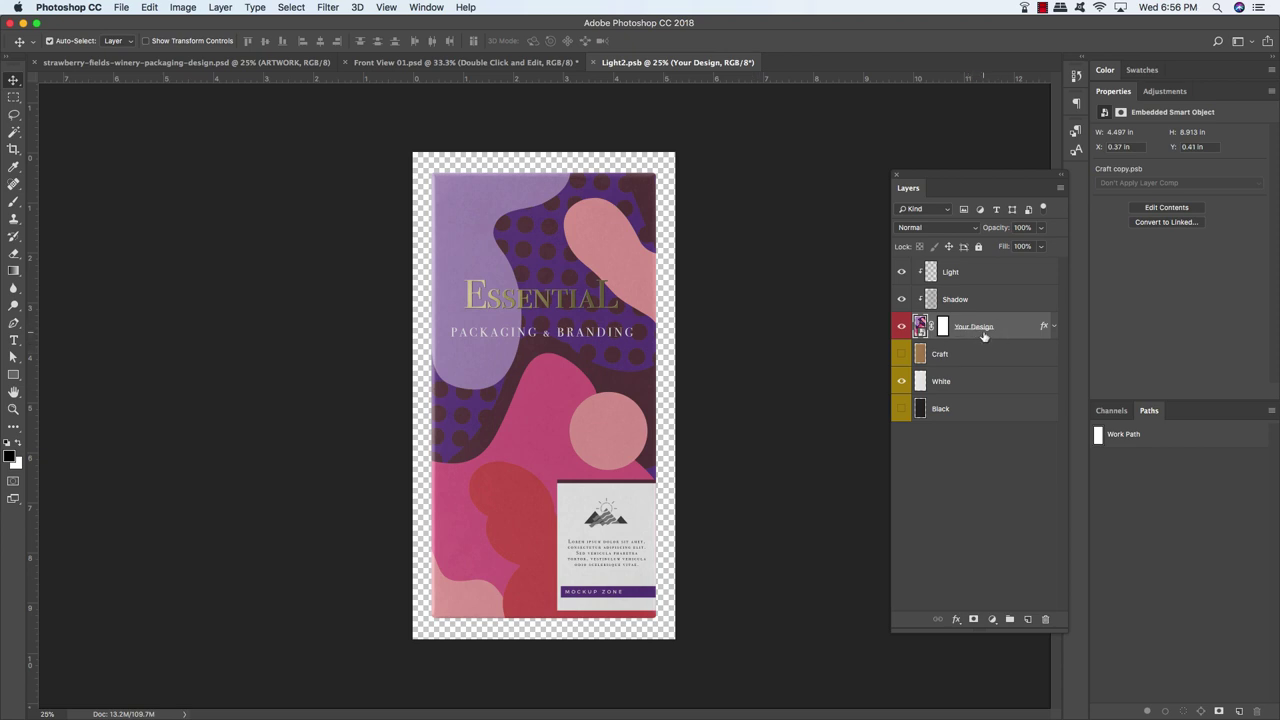
double_click(920, 328)
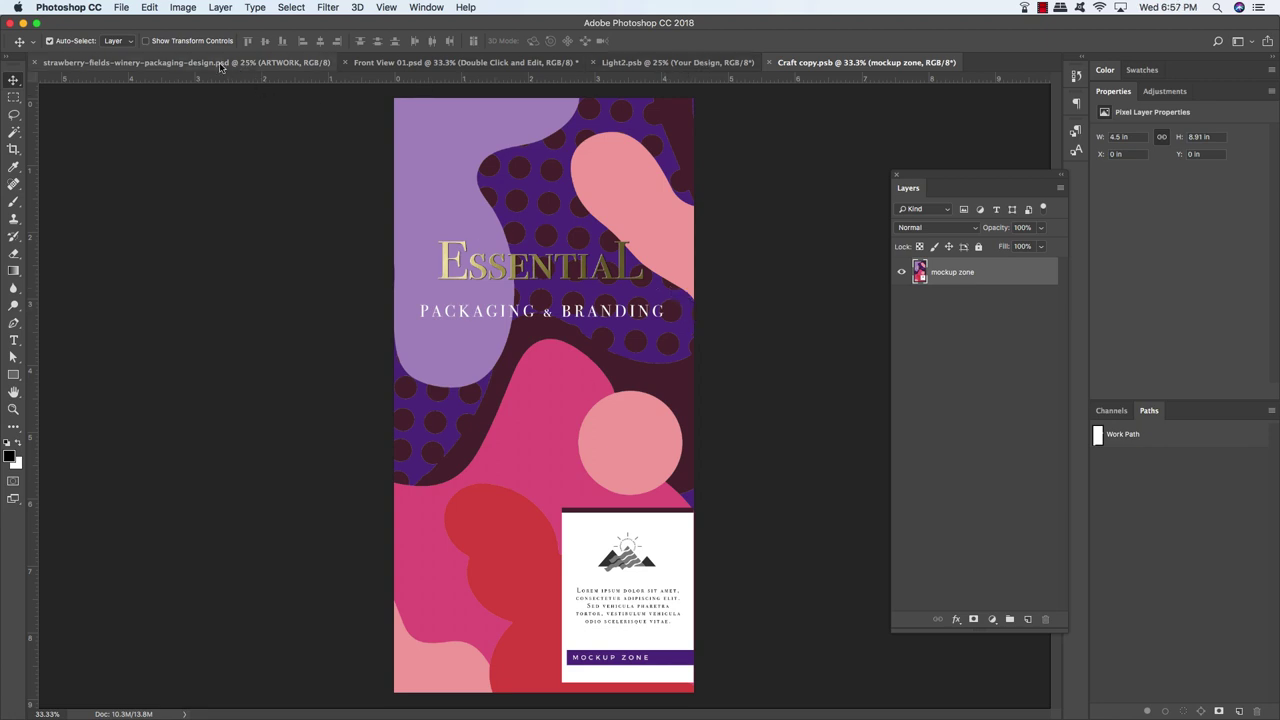
Copy the ARTWORK group from strawberry-fields-winery-packaging-design.psd into Craft copy.psb, accepting the colour profile conversion
left_click(162, 66)
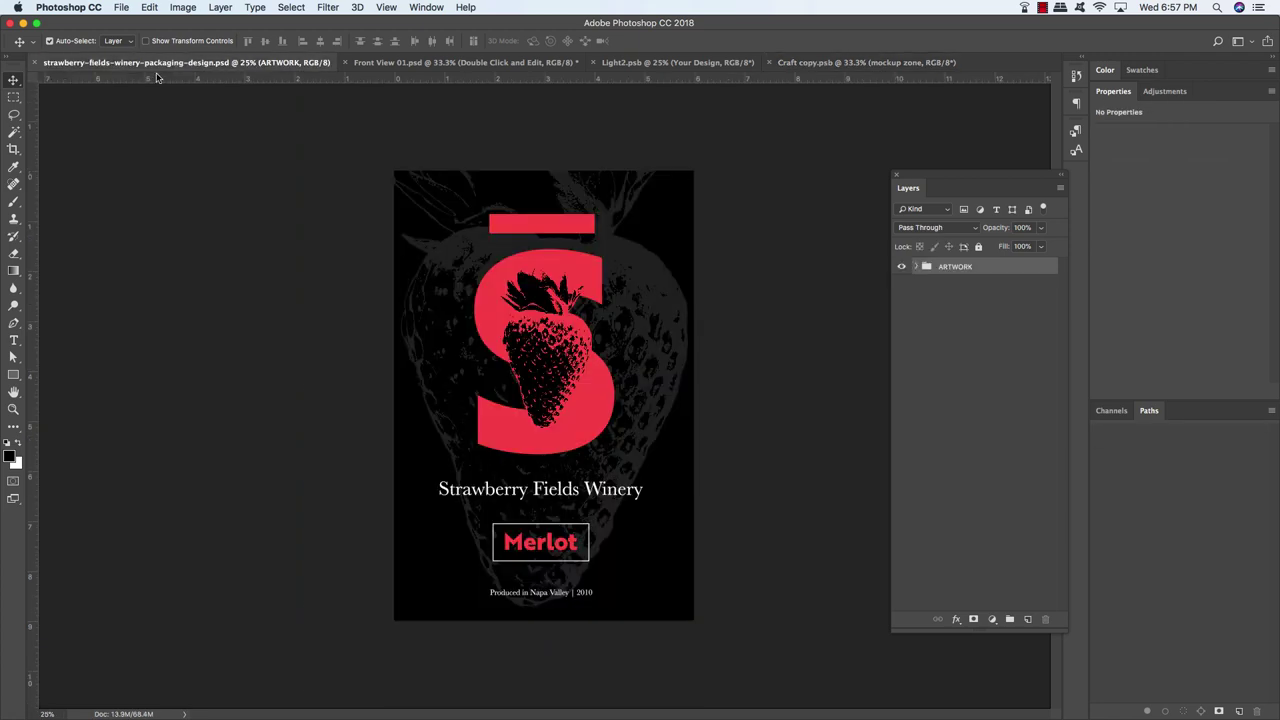
left_click_drag(170, 66, 142, 144)
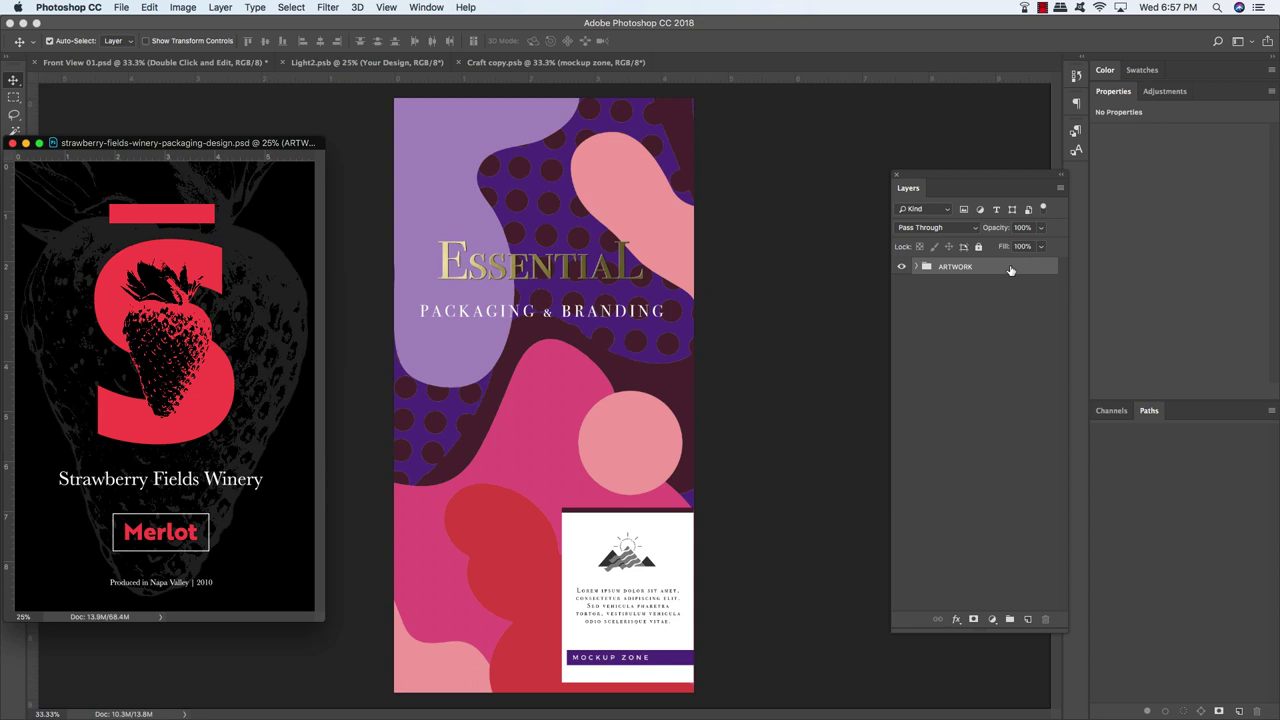
left_click_drag(1010, 270, 594, 284)
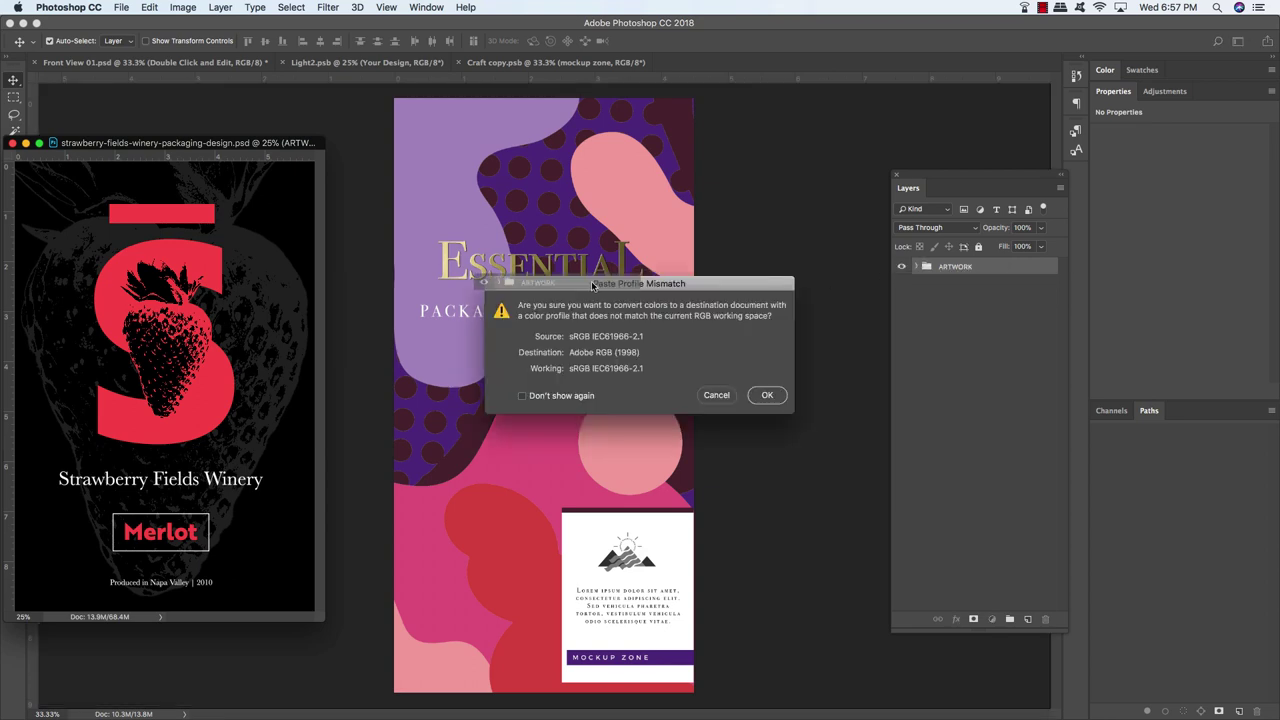
left_click(767, 396)
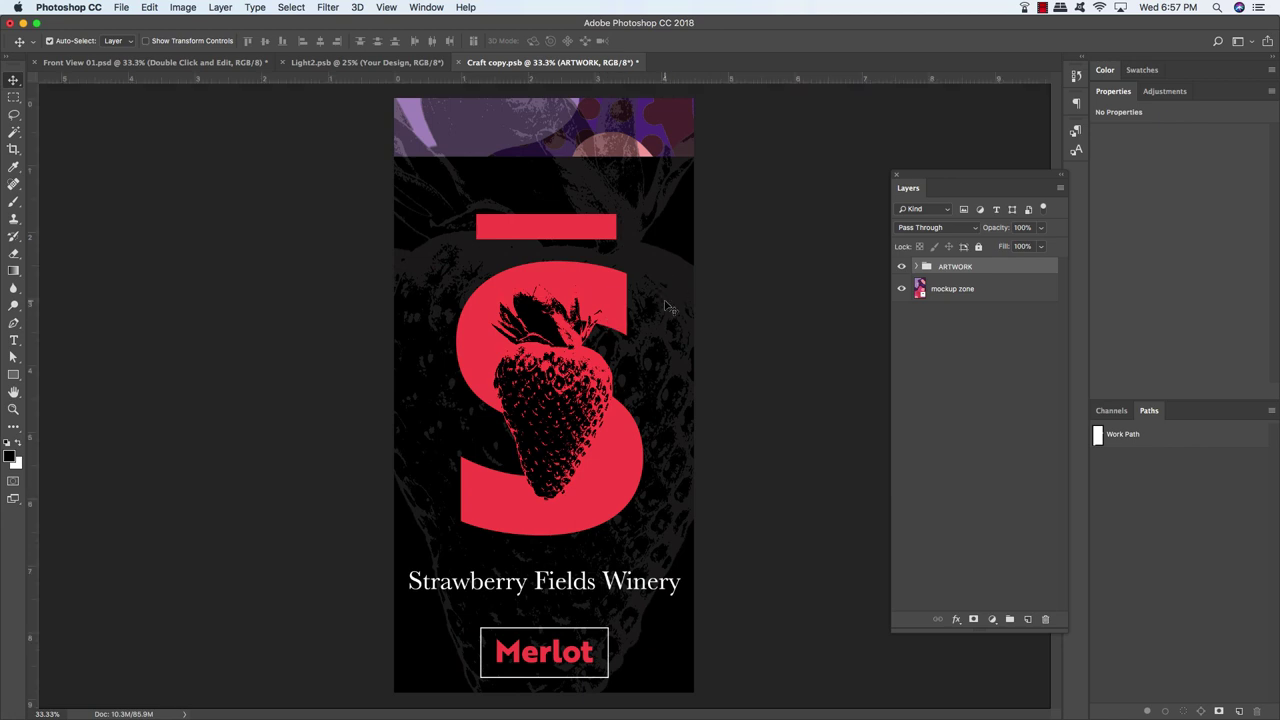
Move the ARTWORK group straight up until it covers the top edge of the box canvas
key("shift+Up")
key("shift+Up")
key("shift+Up")
key("shift+Up")
key("shift+Up")
key("shift+Up")
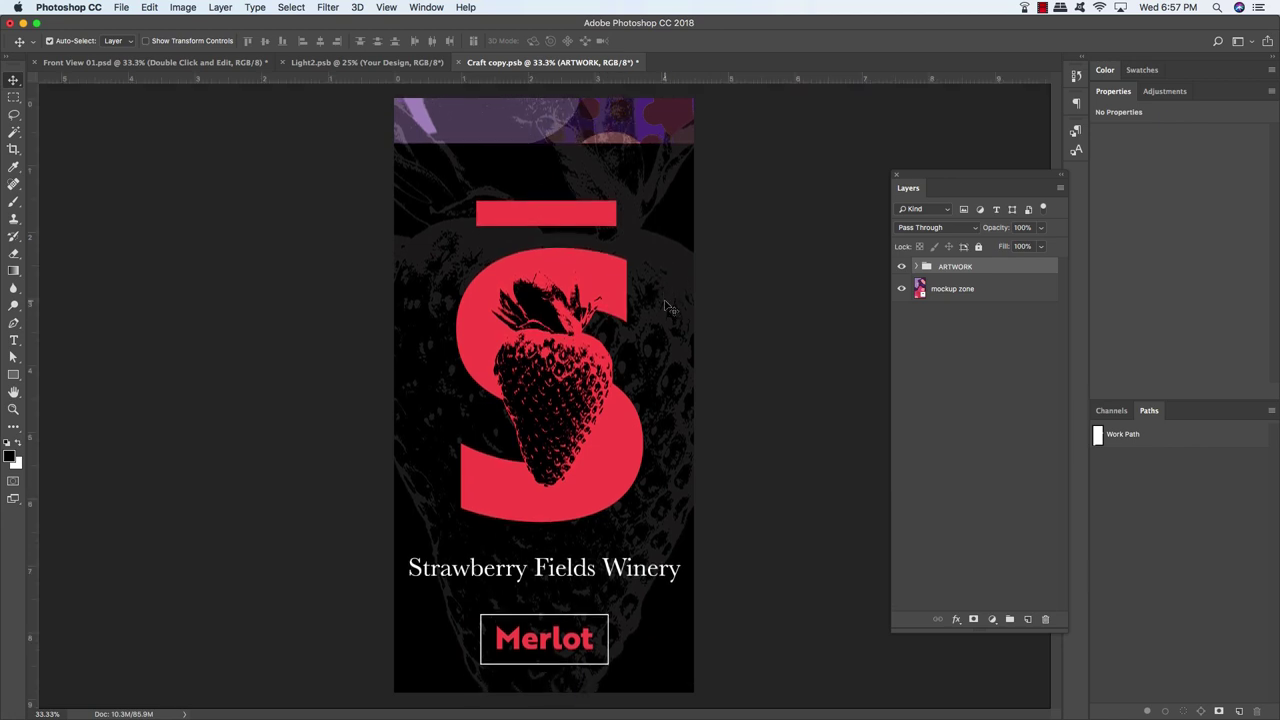
key("shift+Up")
key("shift+Up")
key("shift+Up")
key("shift+Up")
key("shift+Up")
key("shift+Up")
key("shift+Up")
key("shift+Up")
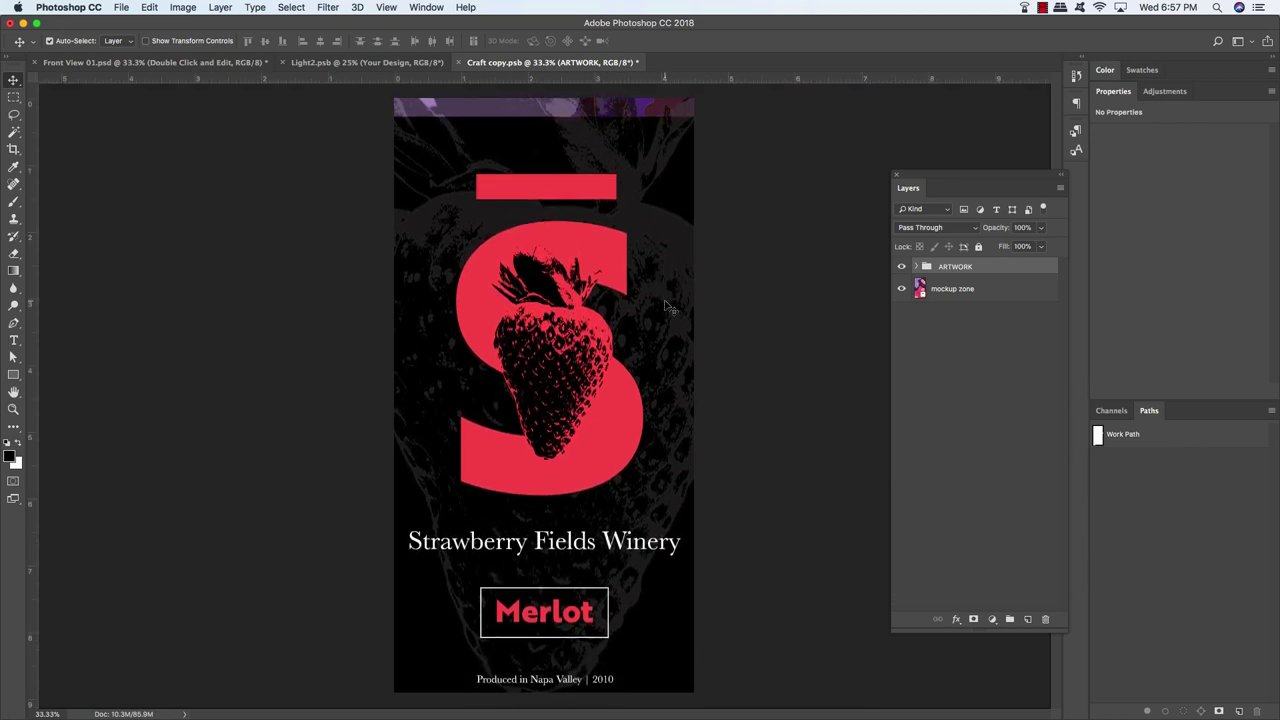
key("shift+Up")
key("shift+Up")
key("shift+Up")
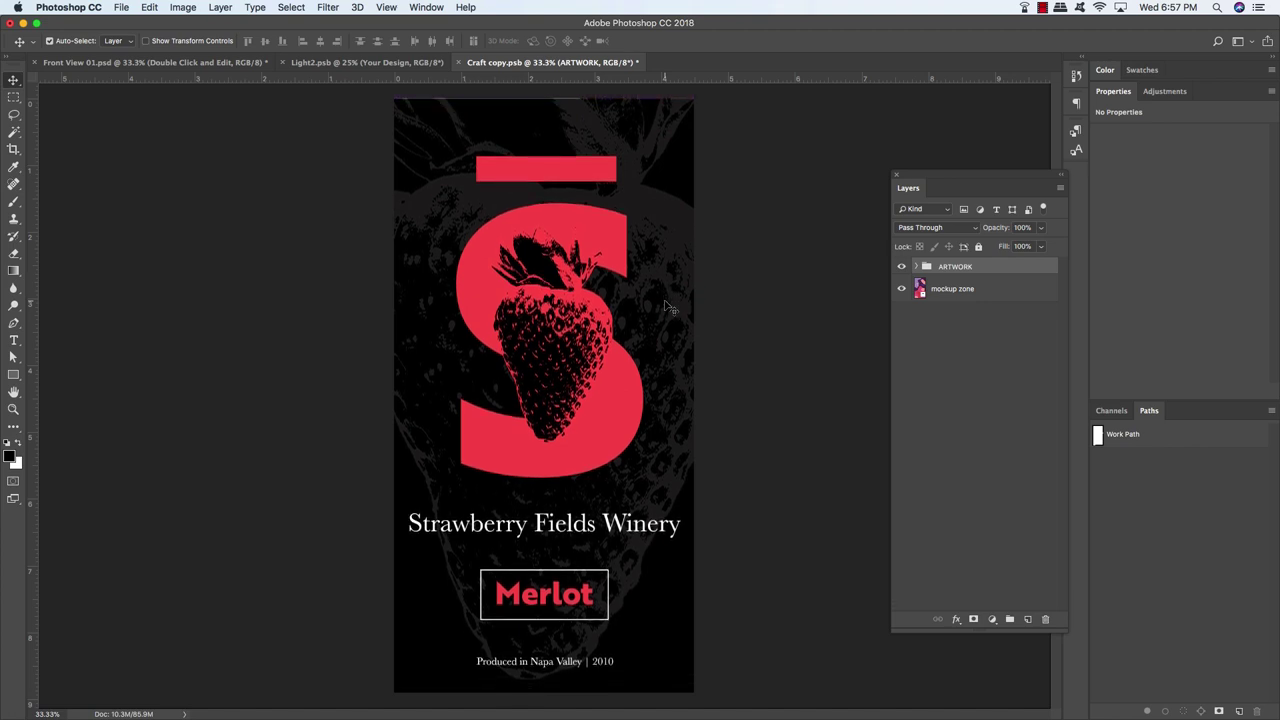
key("shift+Up")
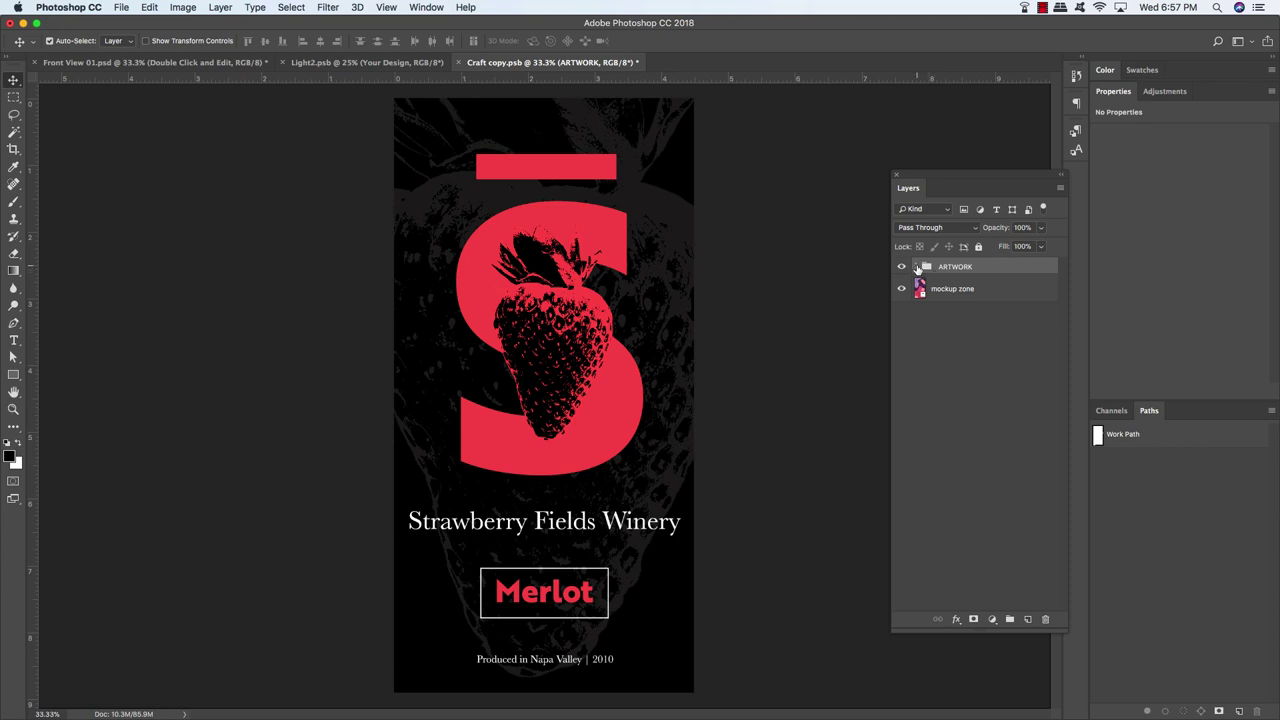
Scale the Strawberry Fields Winery text in the COPY group down to about 89% around its centre
left_click(917, 267)
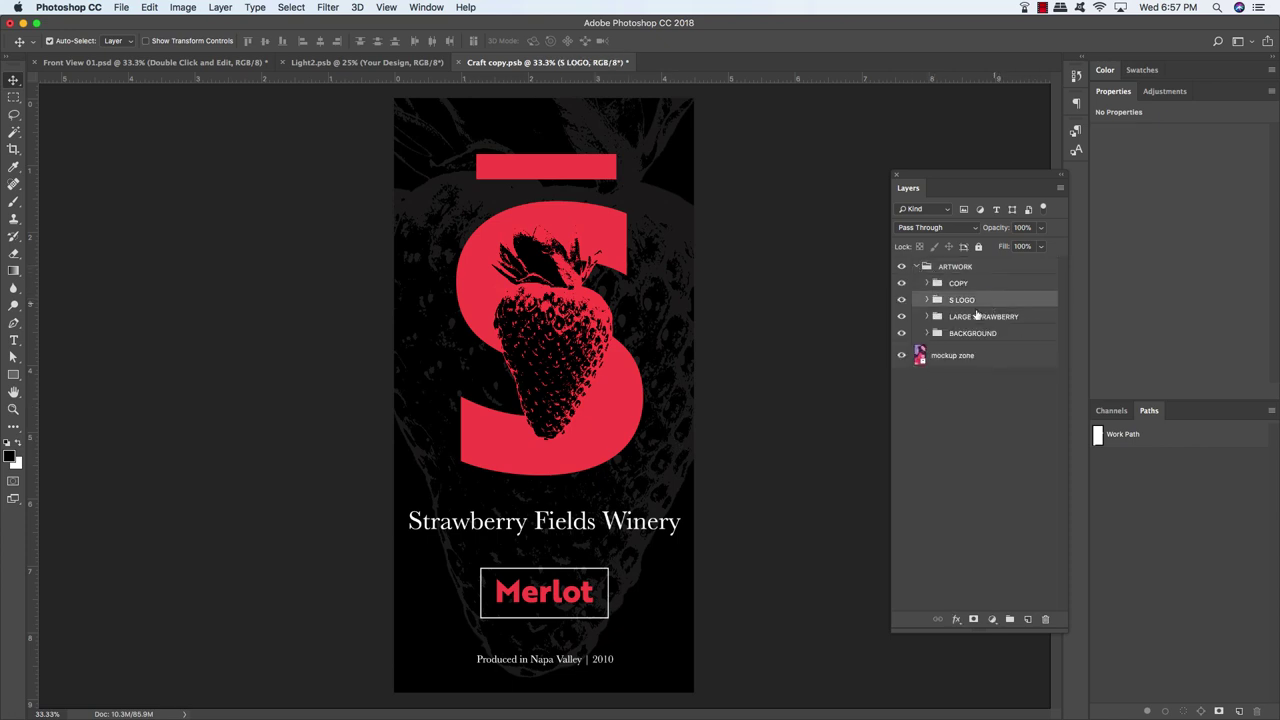
left_click(1000, 304)
left_click(970, 288)
left_click(926, 283)
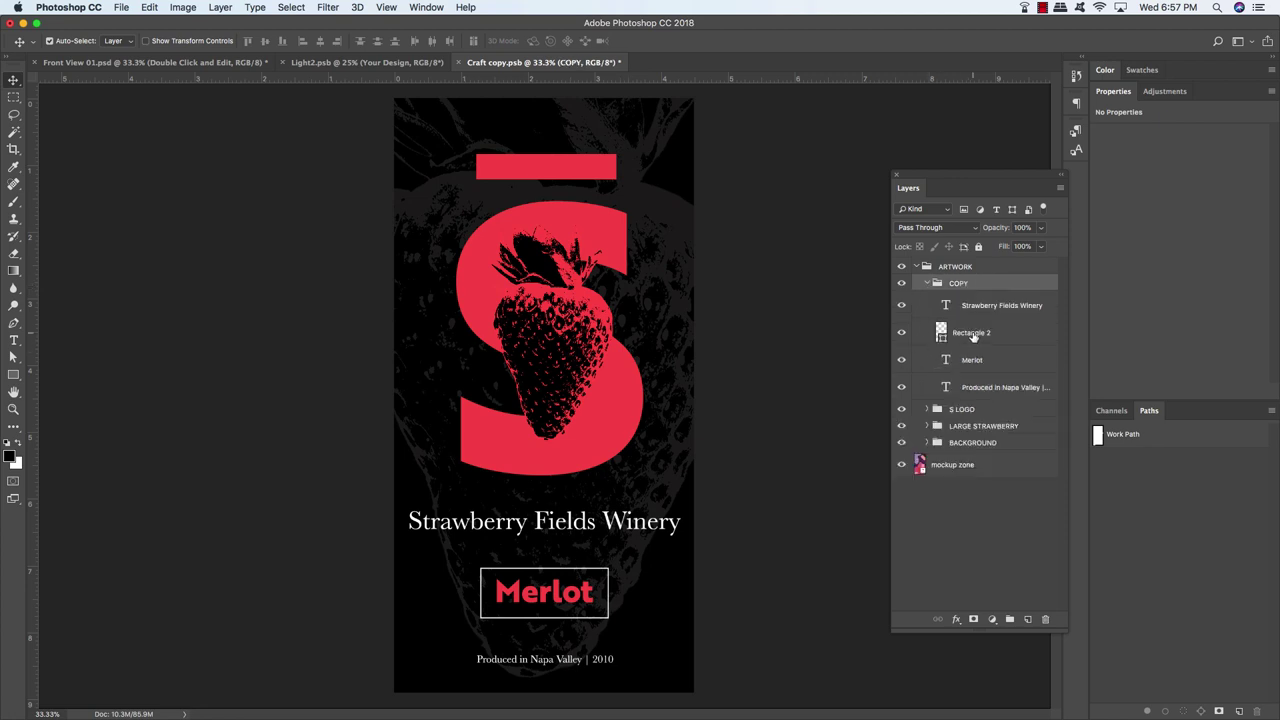
left_click(997, 306)
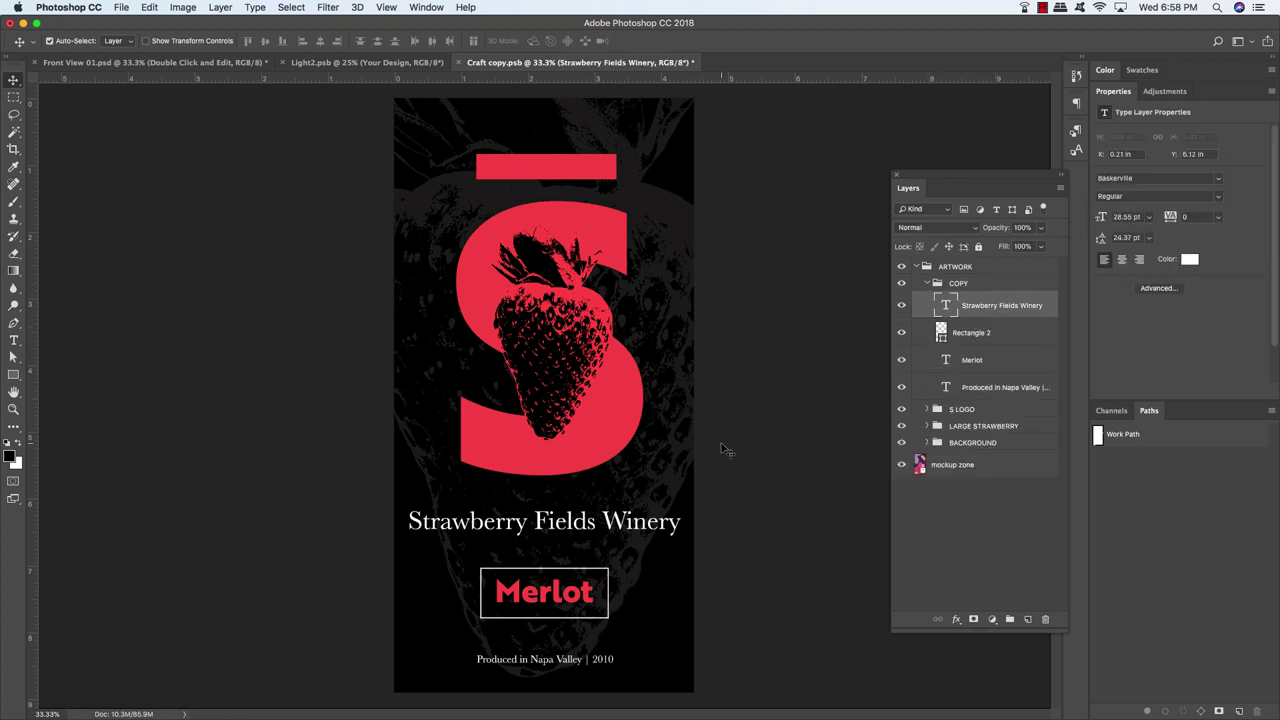
key("super+t")
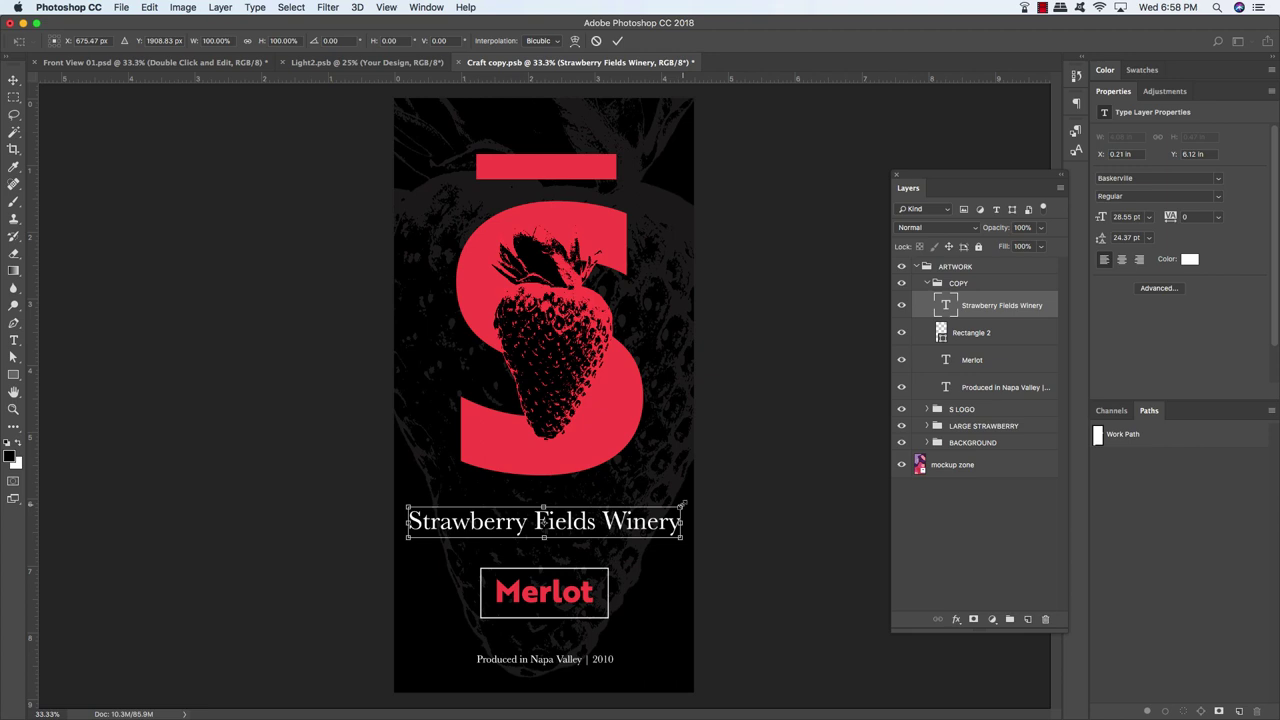
left_click_drag(681, 507, 666, 508)
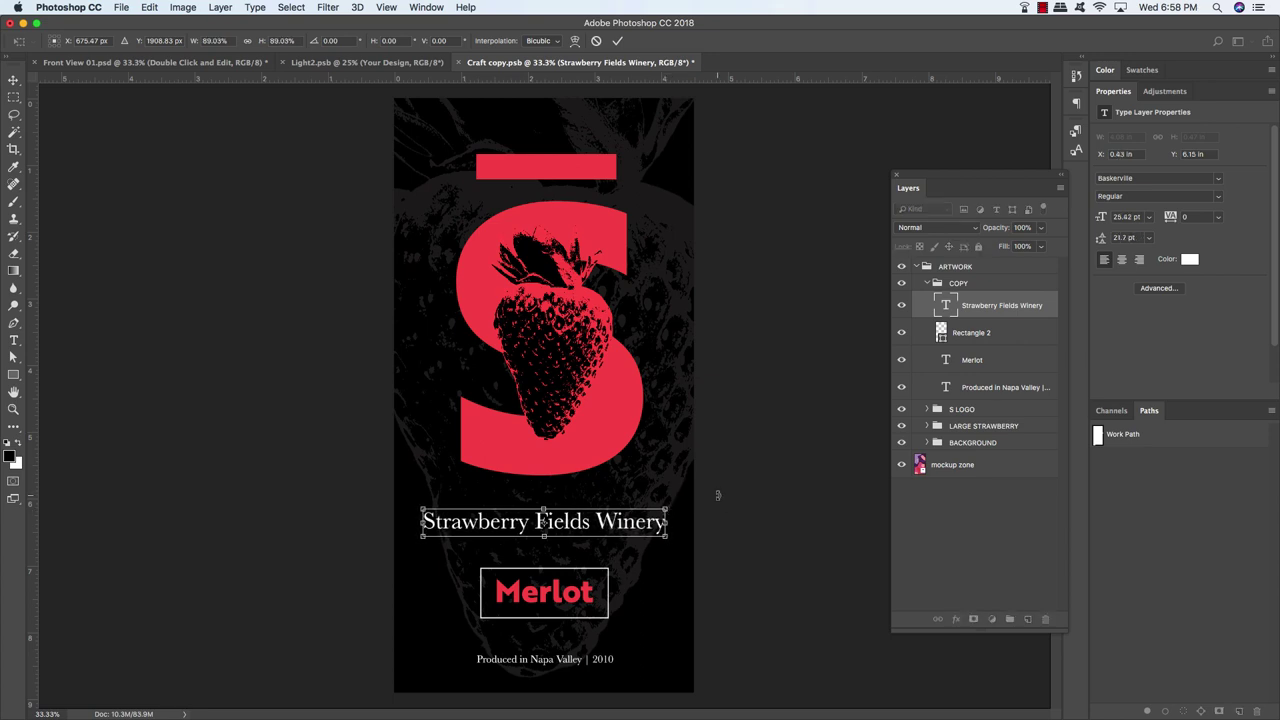
key("Return")
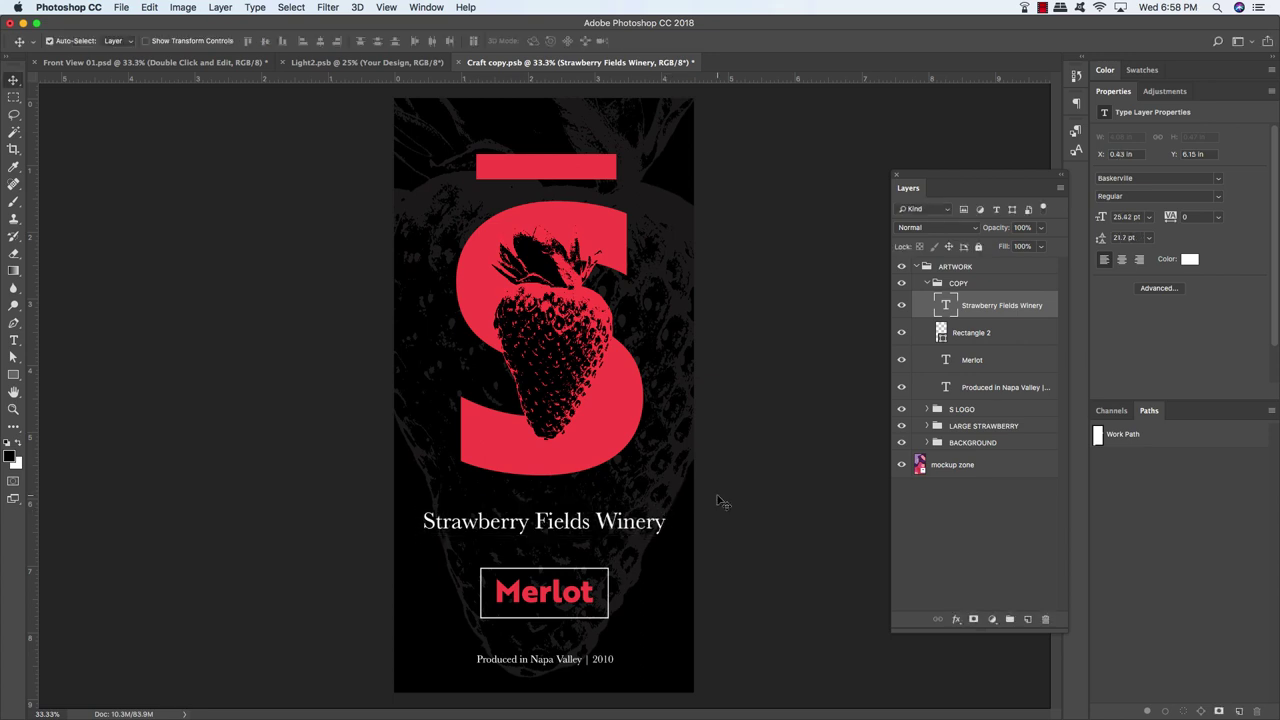
Collapse the COPY and ARTWORK groups, and save and close Craft copy.psb
left_click(927, 285)
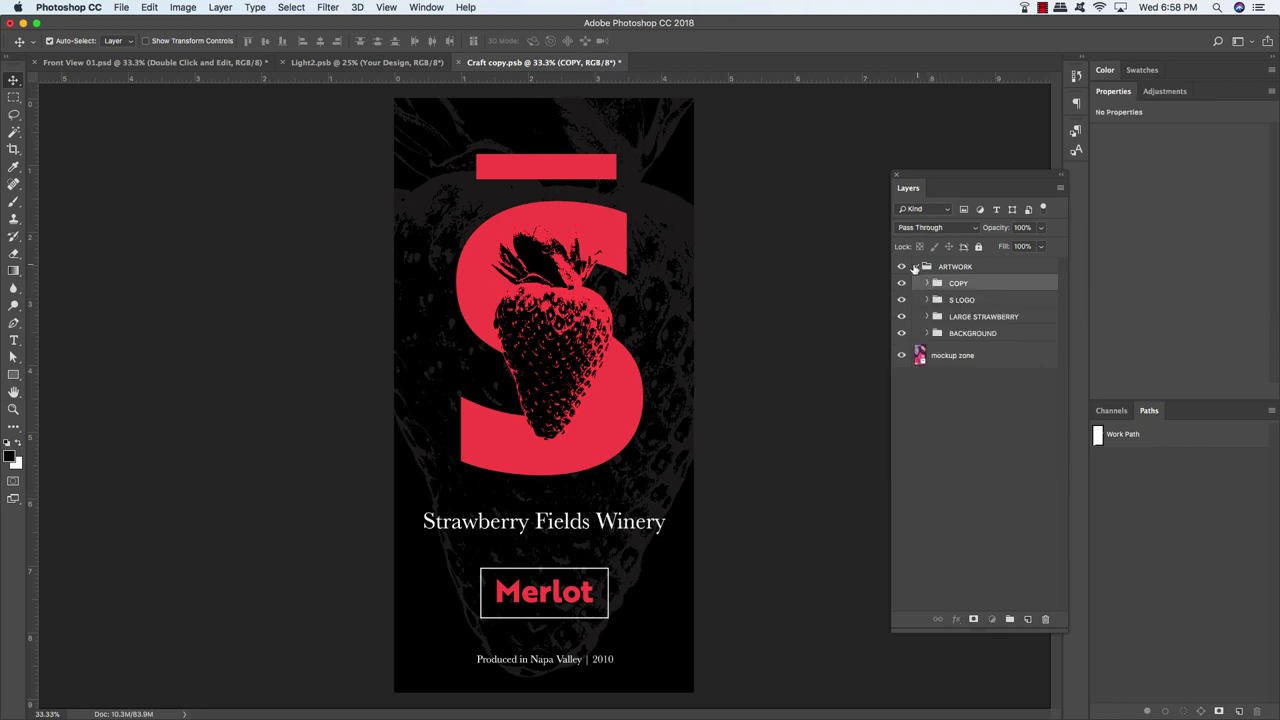
left_click(916, 266)
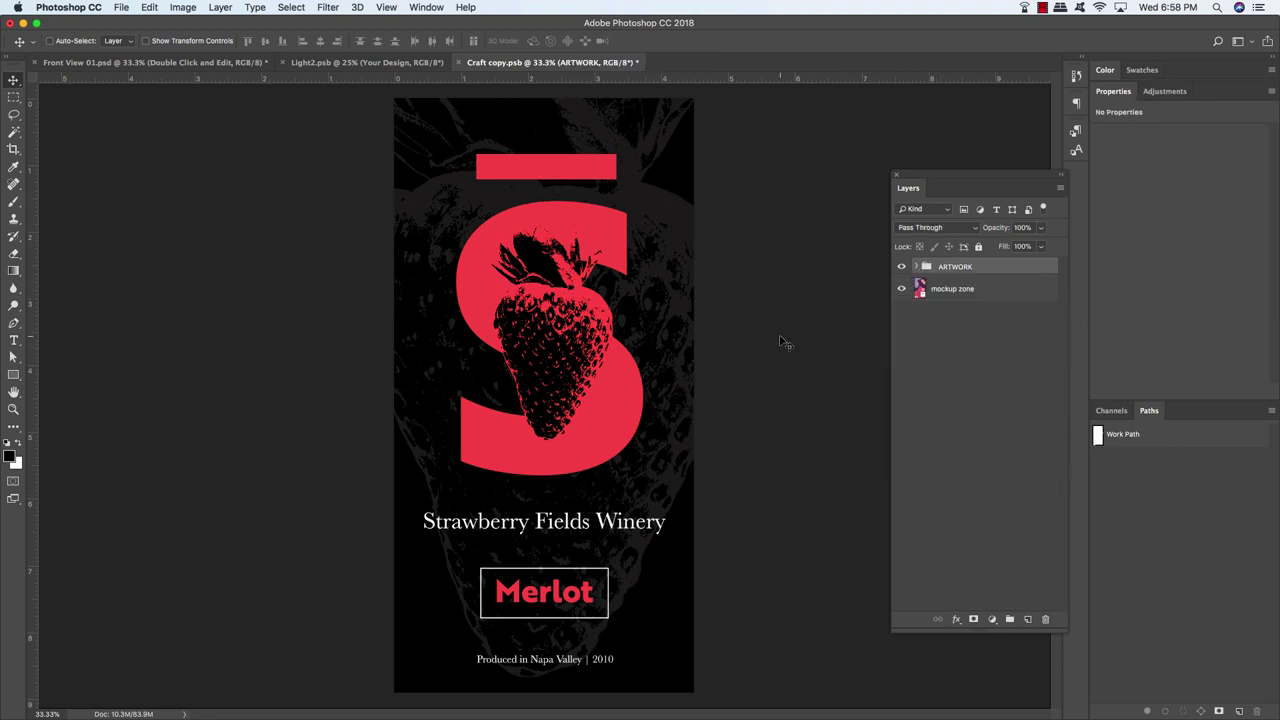
key("super+s")
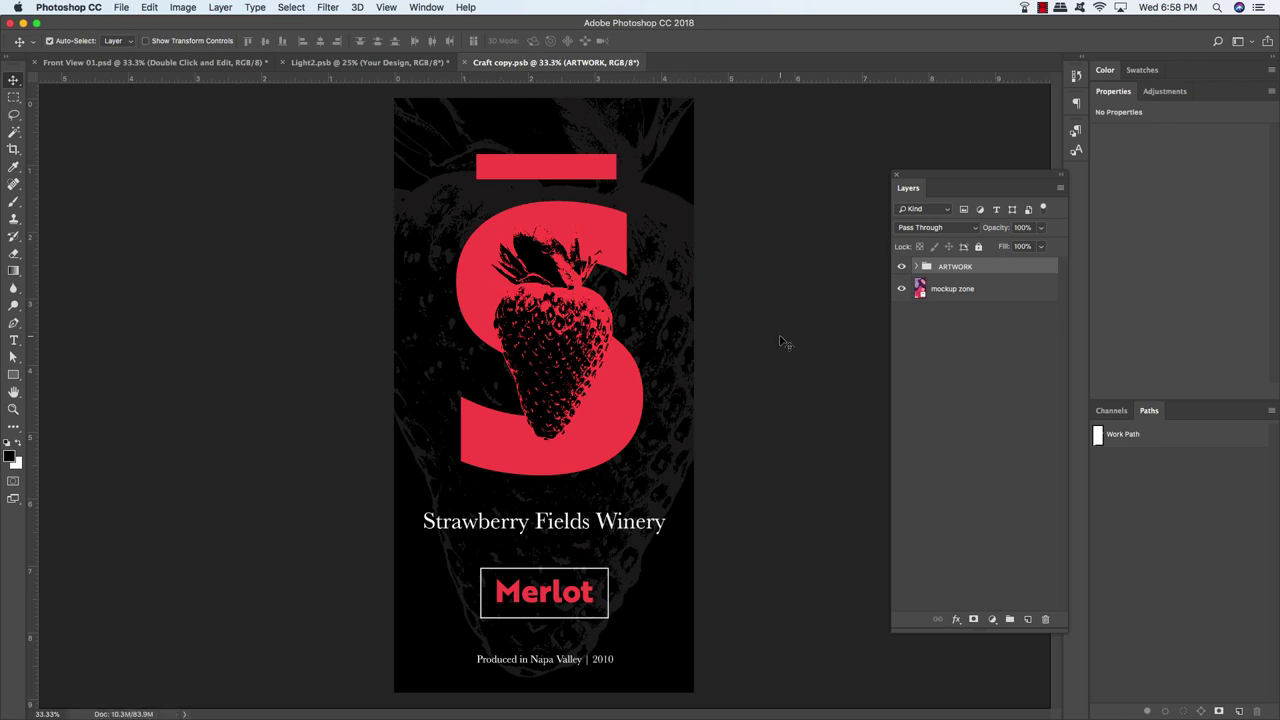
key("super+w")
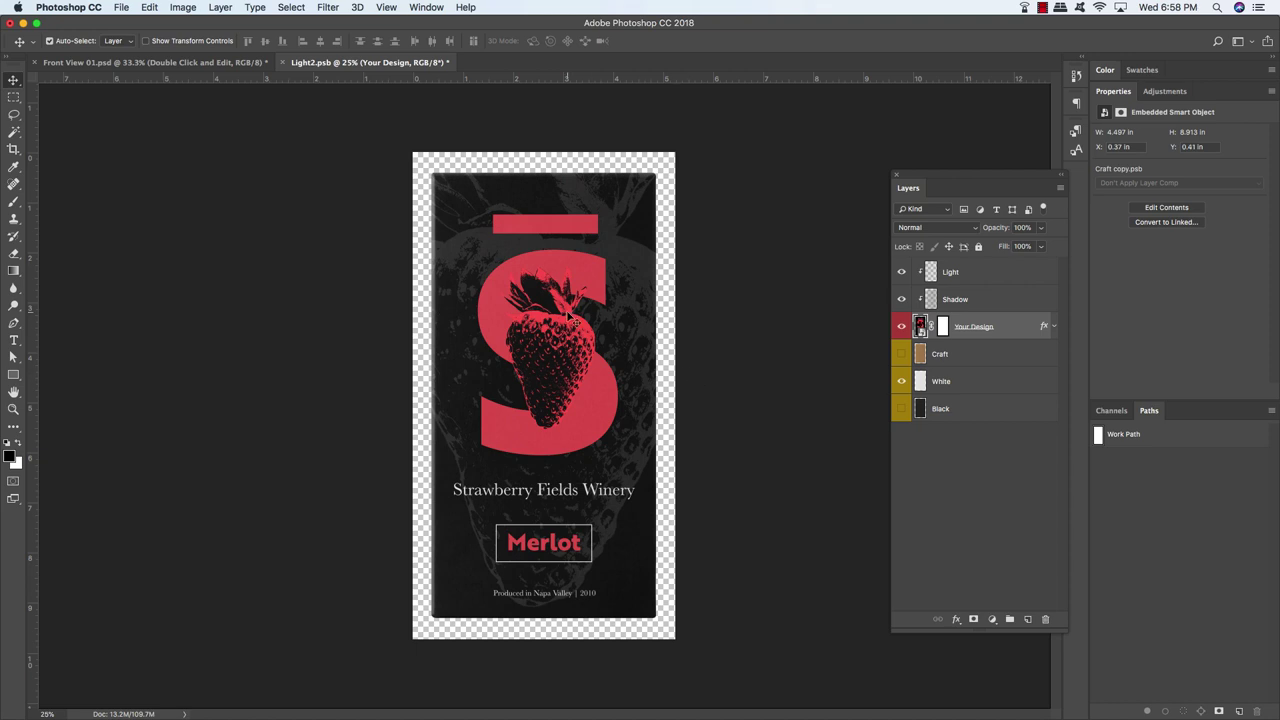
Inspect the box design in Light2.psb up close and toggle the Shadow layer's visibility to check its effect
key("super+equal")
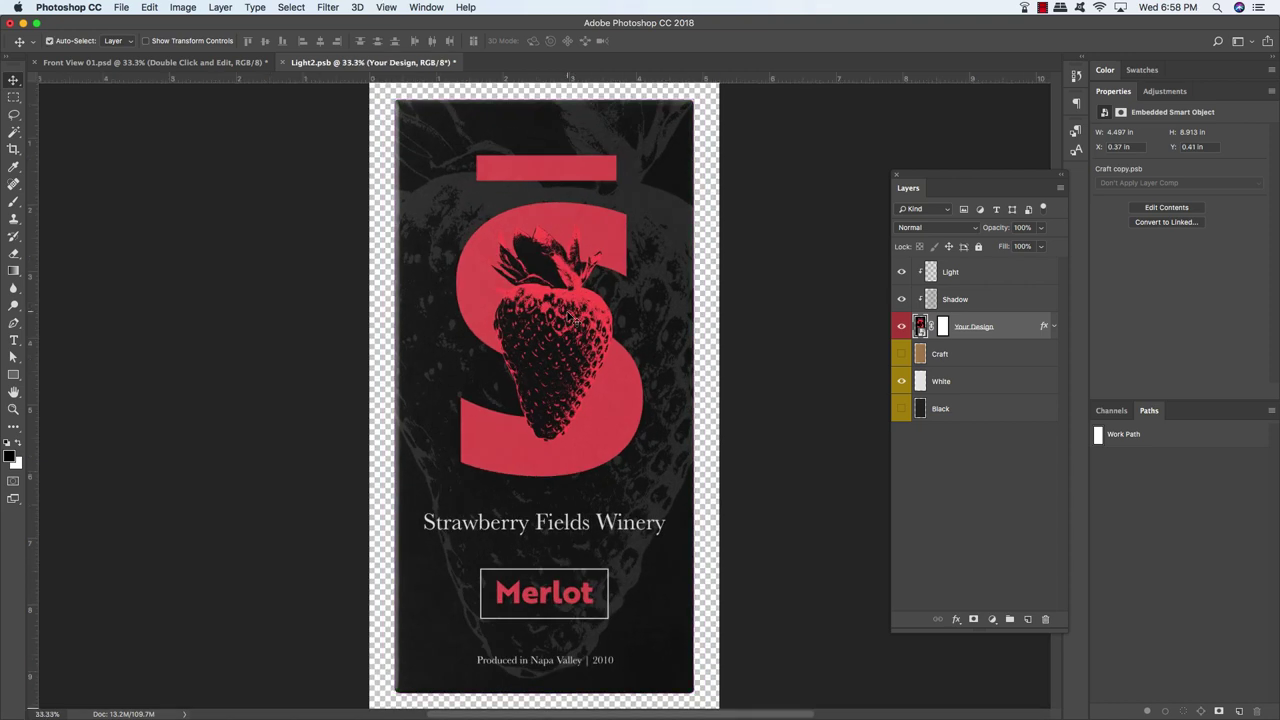
key("super+equal")
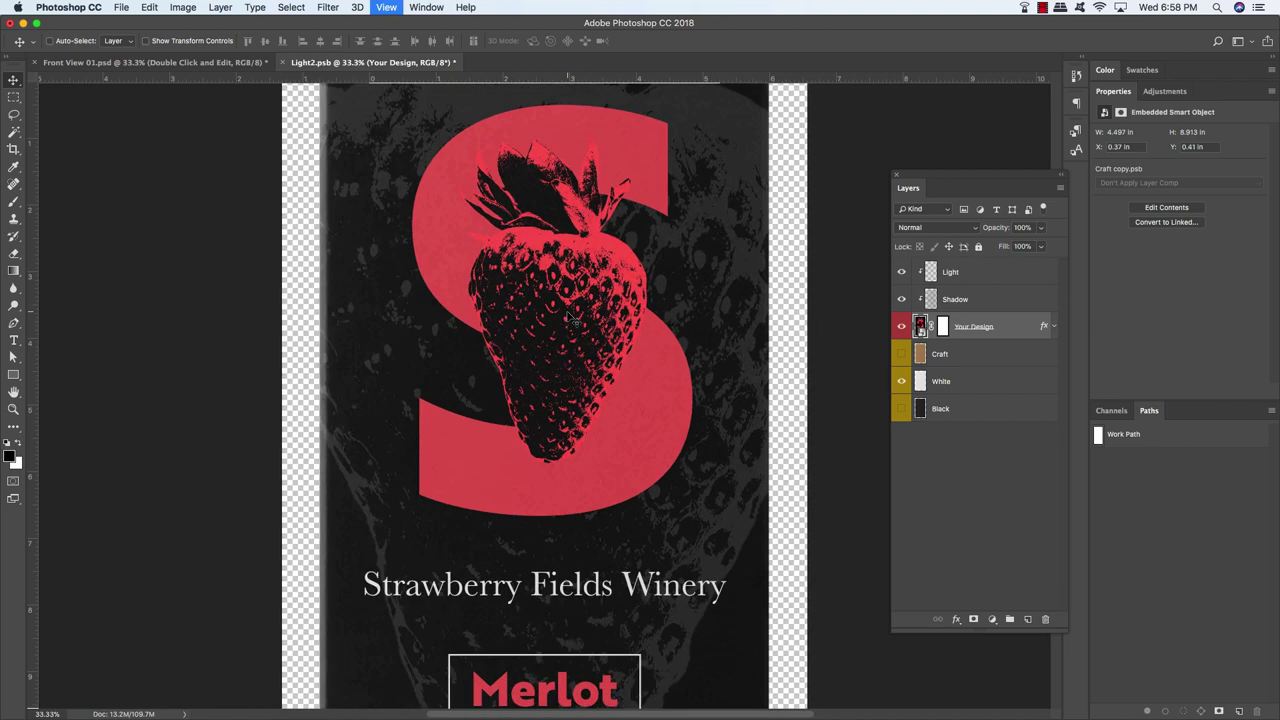
key("super+equal")
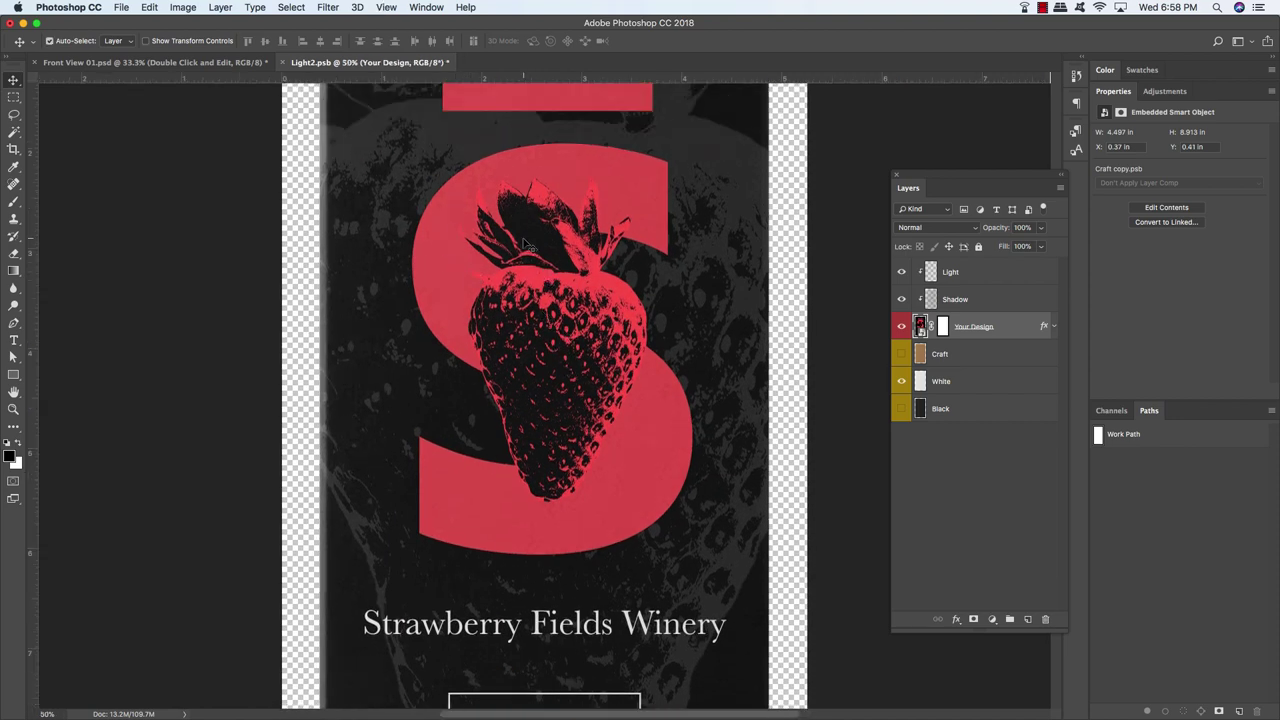
scroll(563, 264, "left", 2)
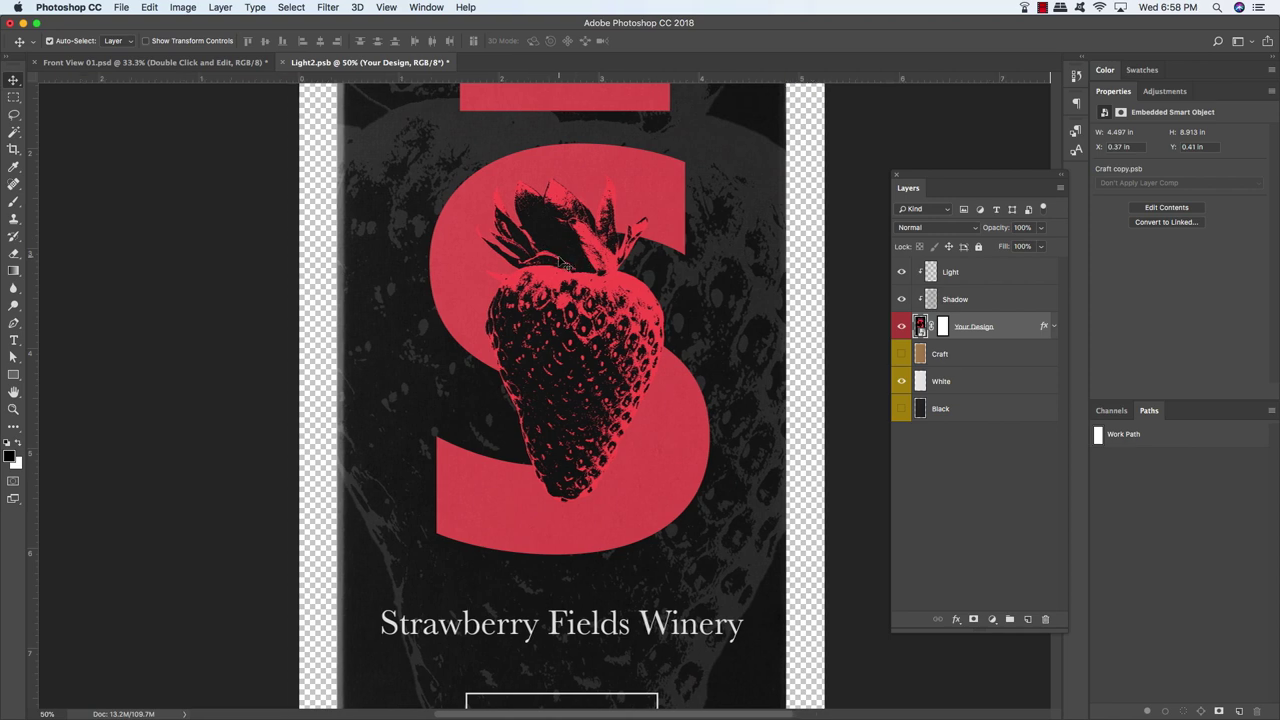
left_click(955, 300)
left_click(902, 299)
left_click(902, 299)
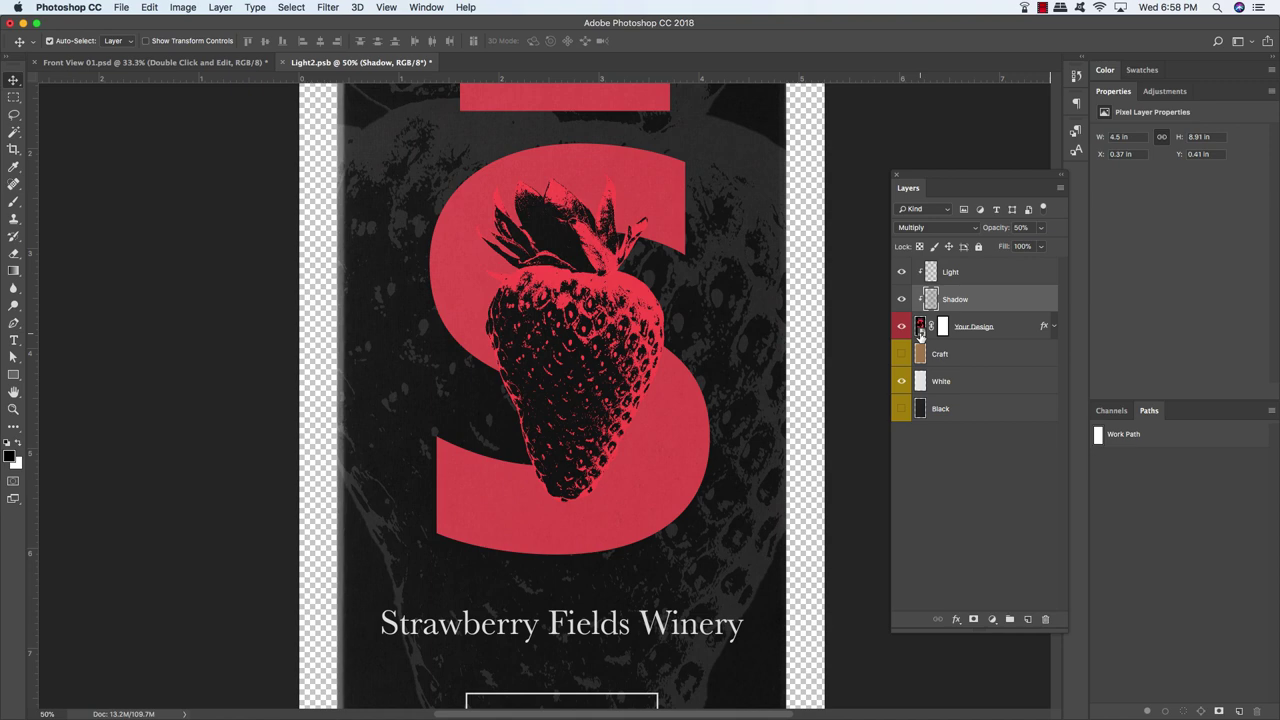
Open the Your Design artwork and recolour the large S in the S LOGO group to a brighter red
double_click(920, 328)
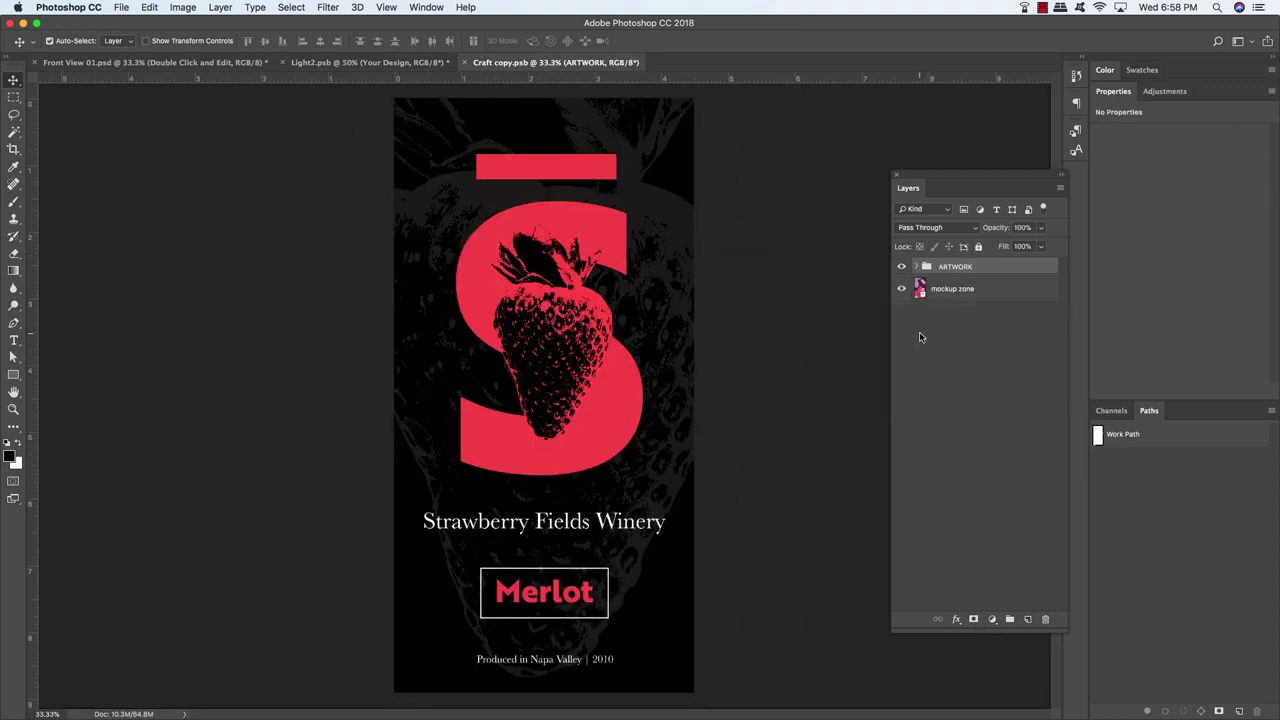
left_click(916, 266)
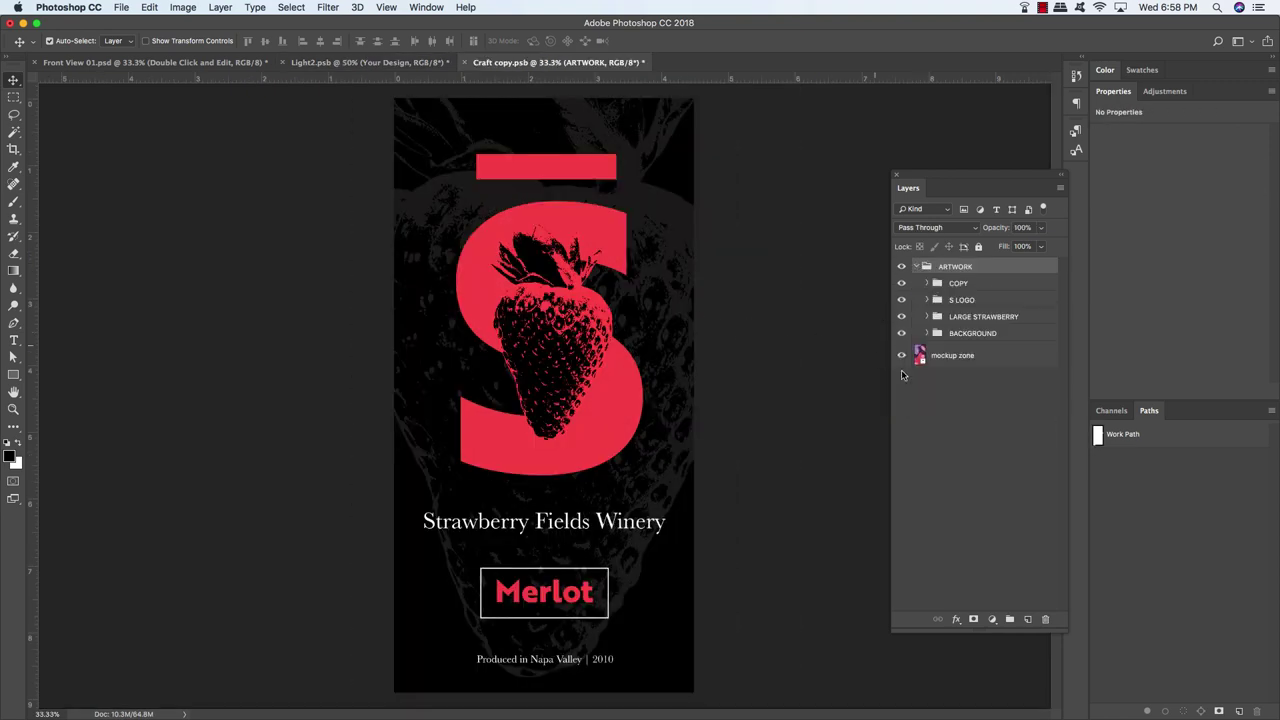
left_click(963, 302)
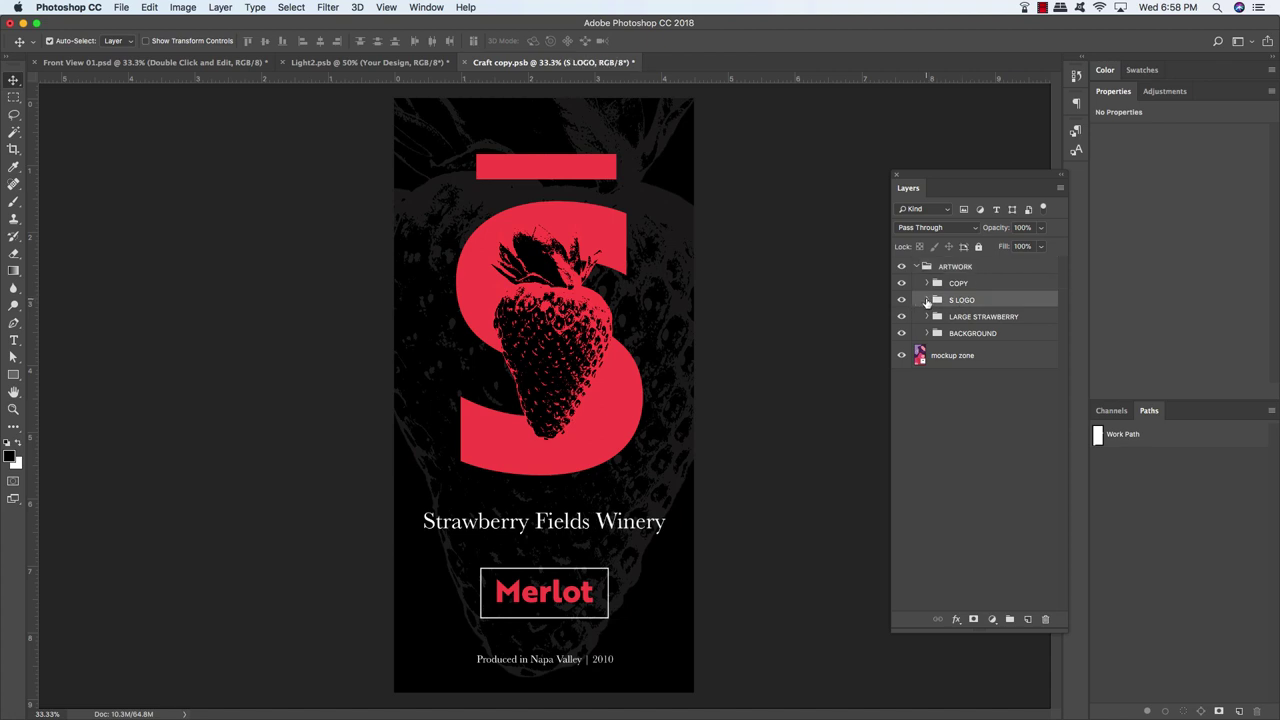
left_click(926, 300)
left_click(999, 368)
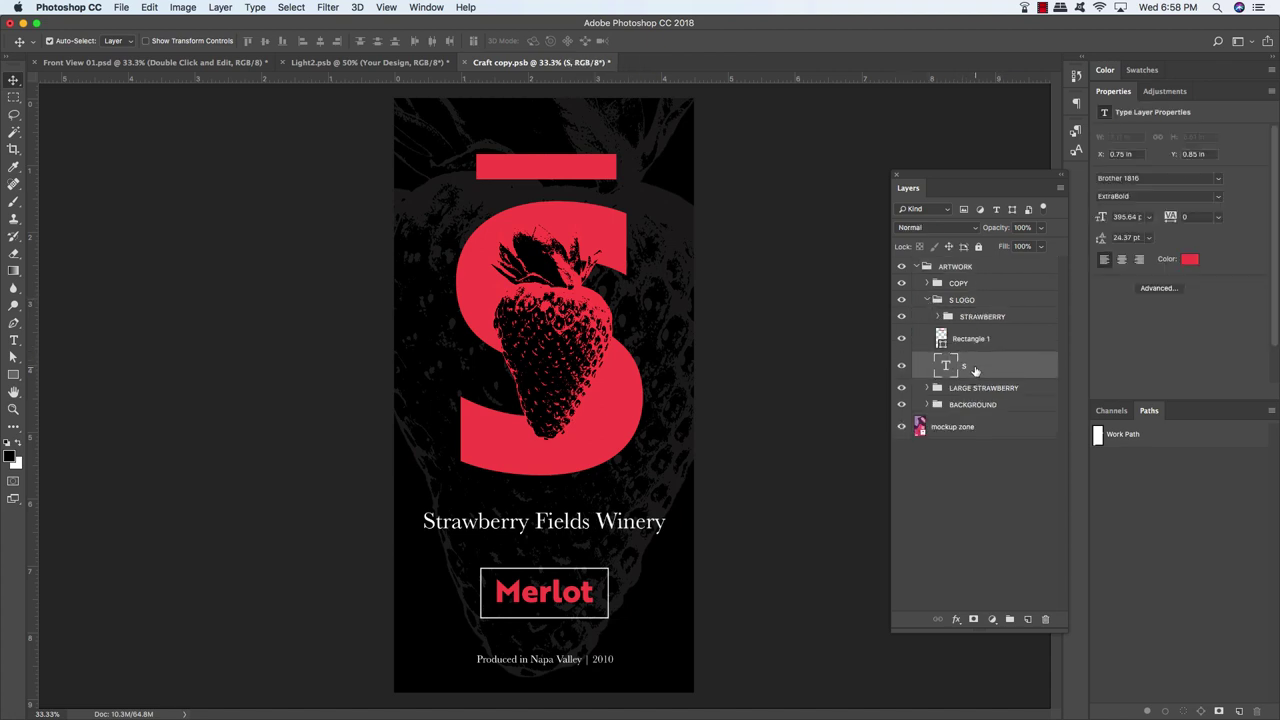
left_click(1189, 261)
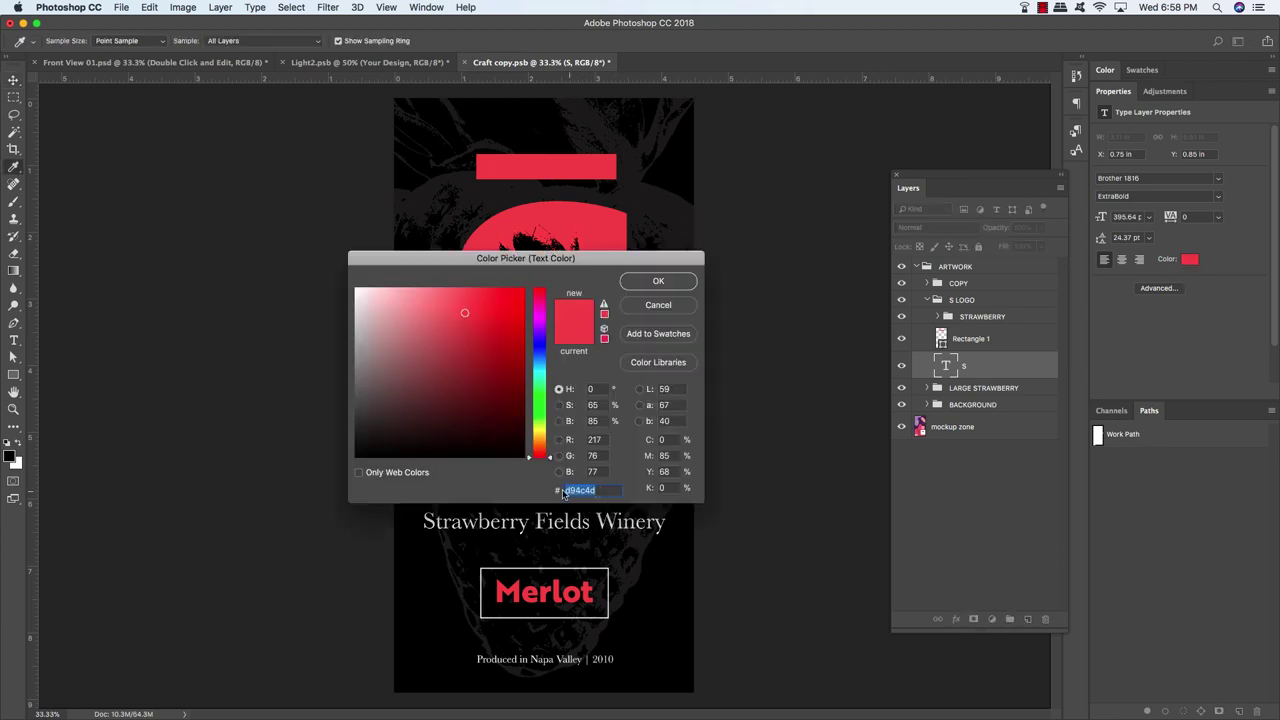
left_click_drag(598, 257, 873, 302)
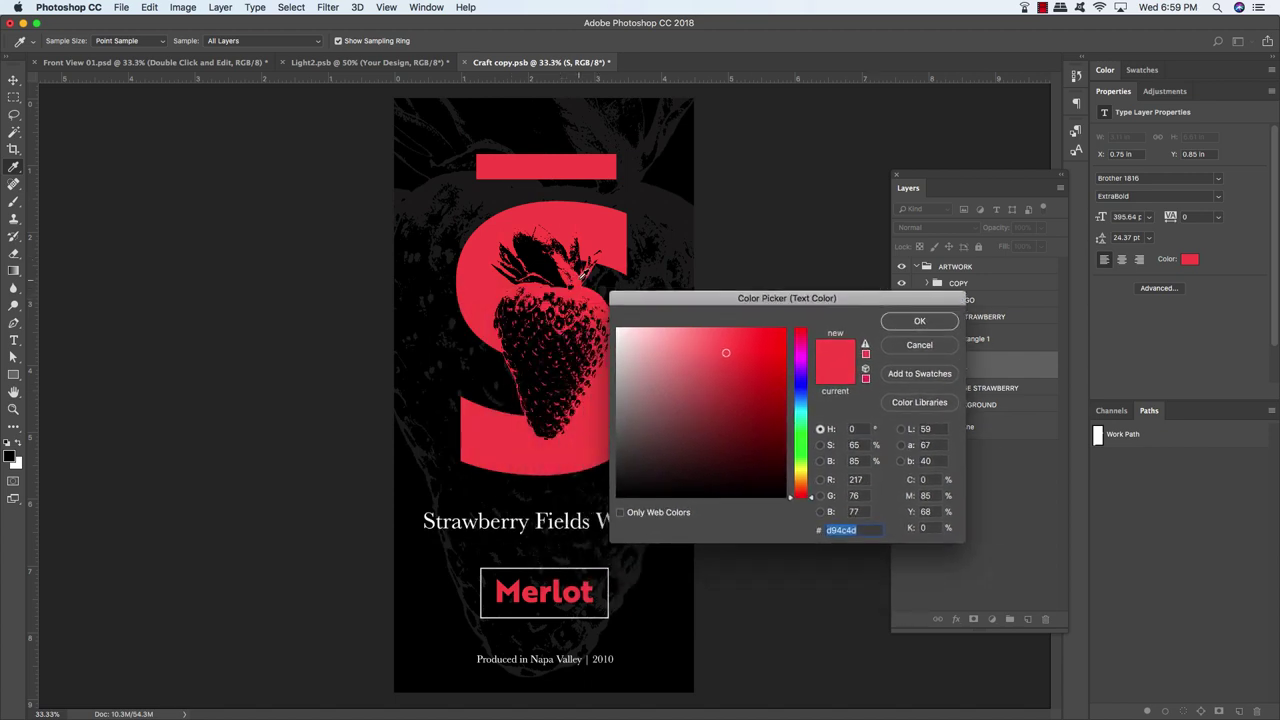
left_click(578, 284)
left_click(919, 321)
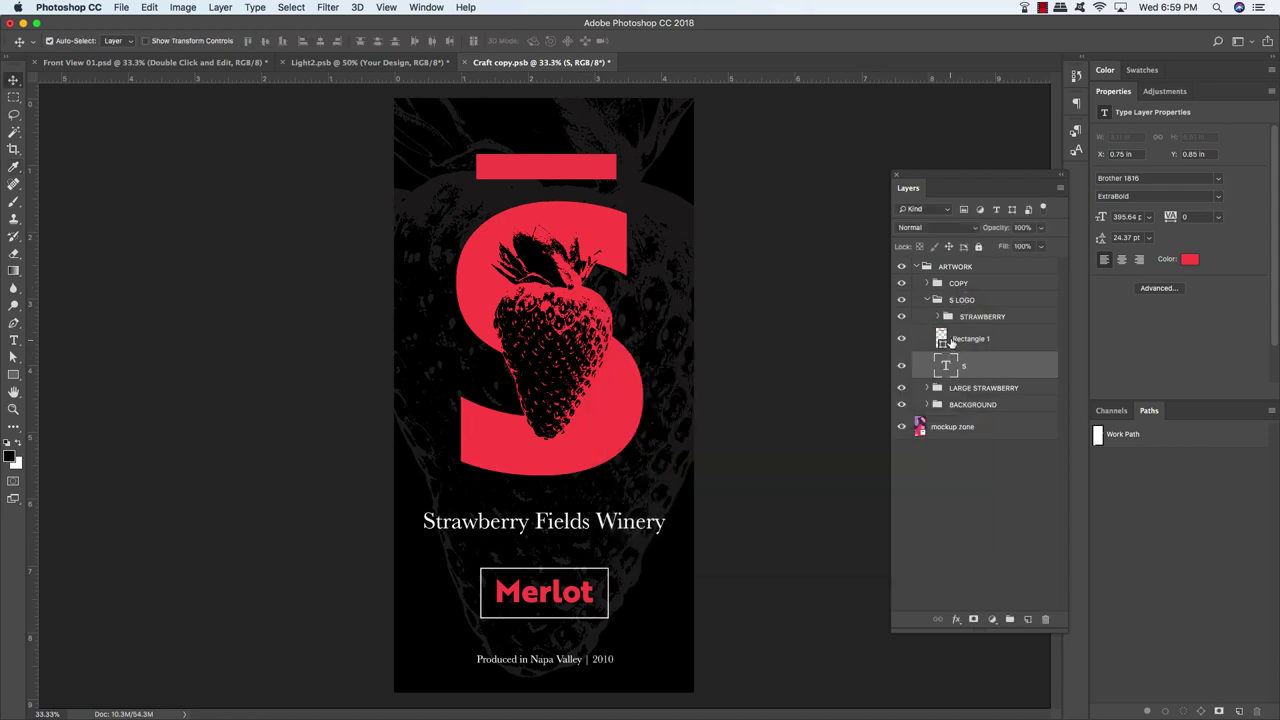
Match Rectangle 1's fill to the red of the large S and collapse the S LOGO group
left_click(970, 339)
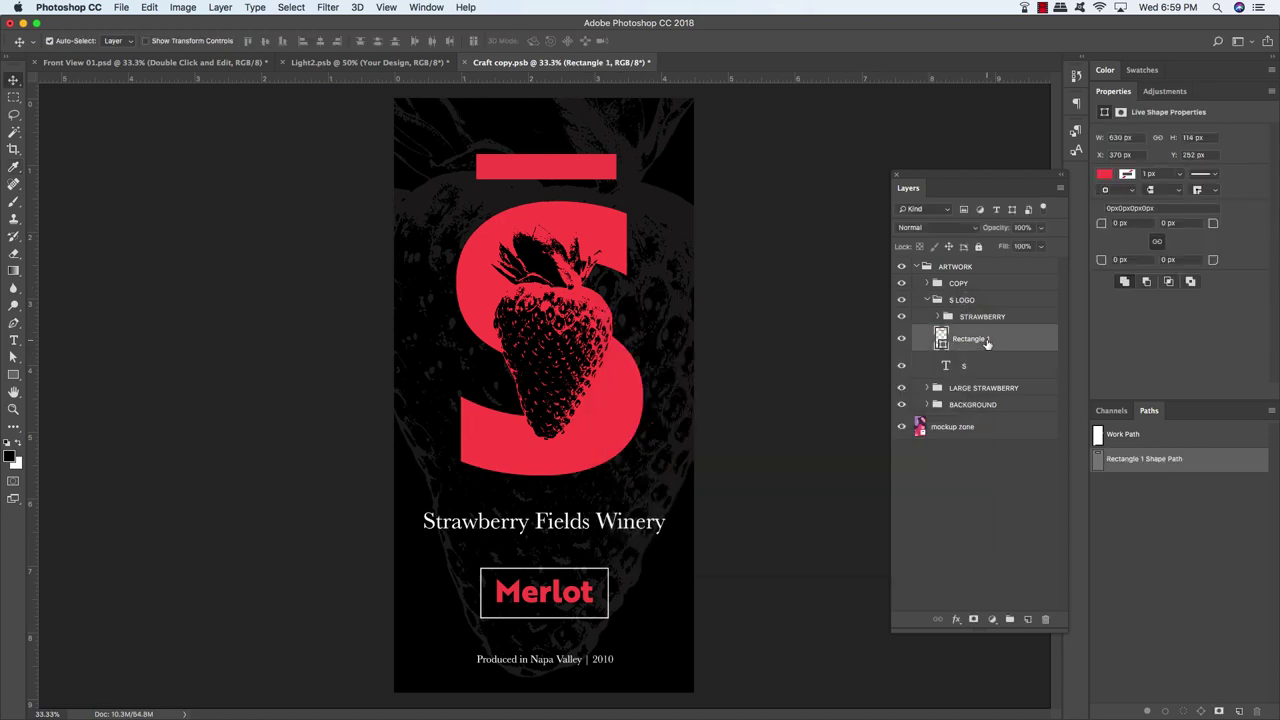
key("u")
left_click(1104, 174)
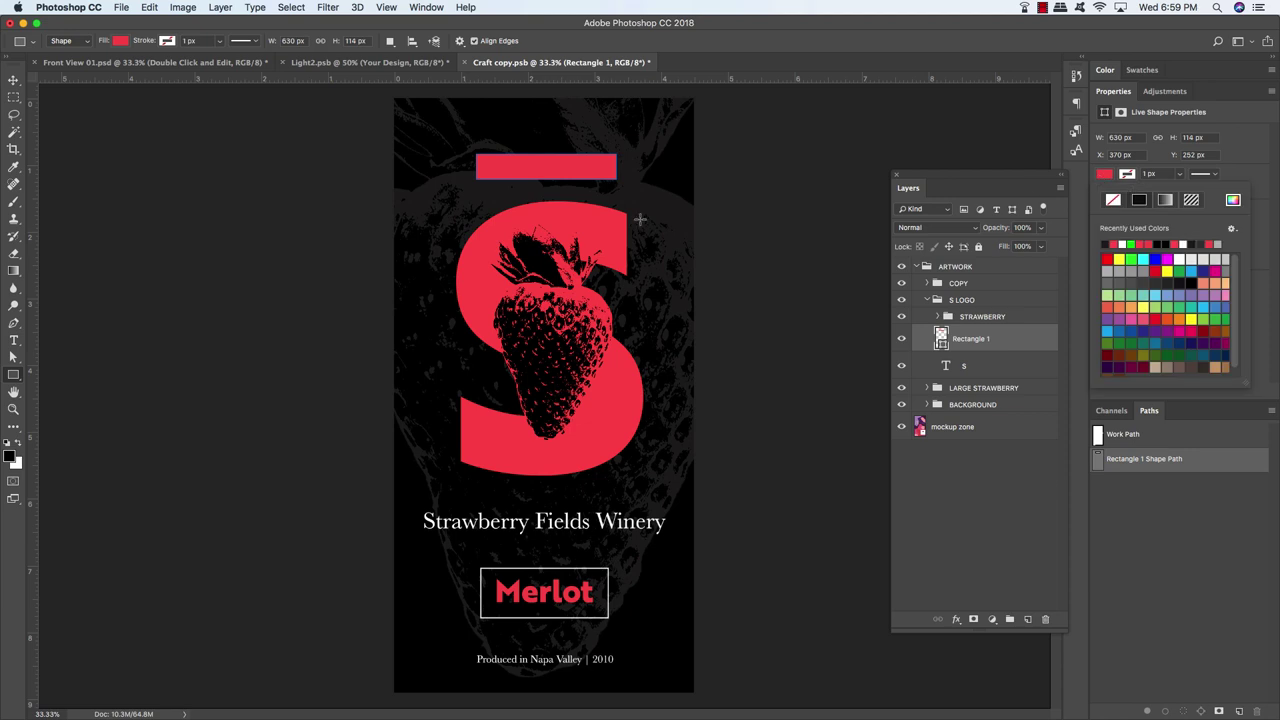
left_click(1233, 200)
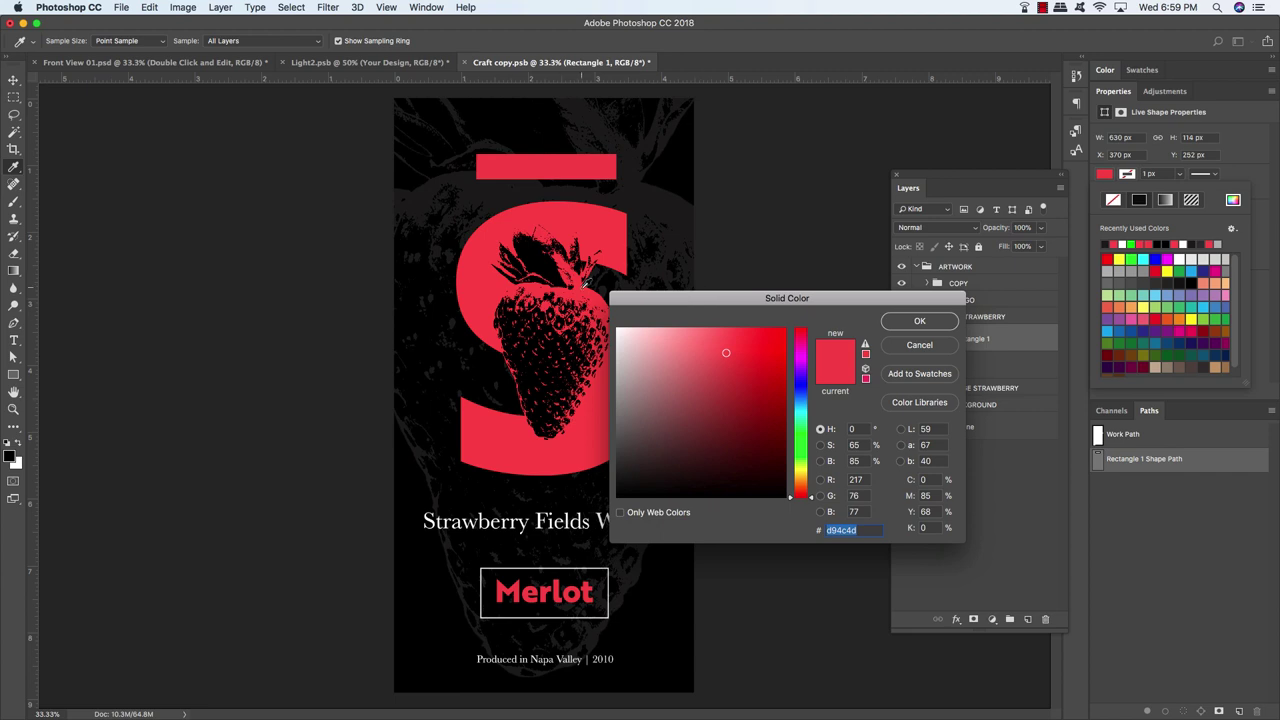
left_click(606, 230)
left_click(940, 324)
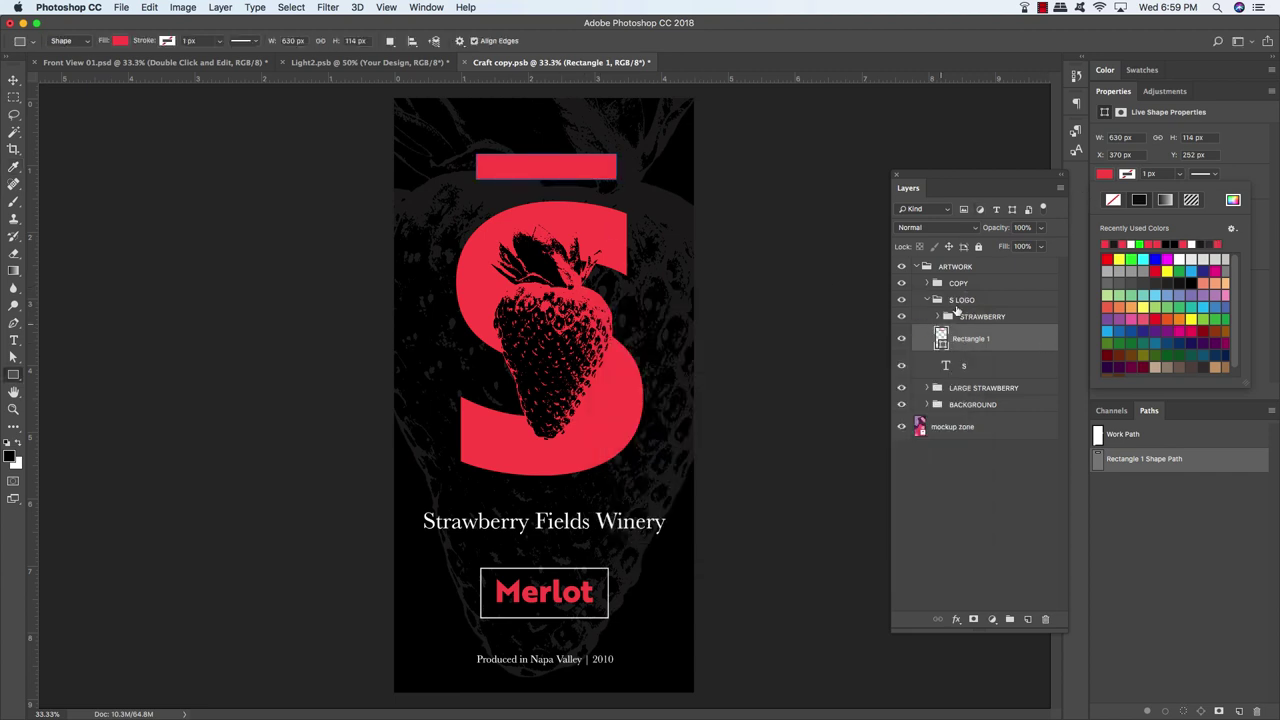
left_click(934, 302)
left_click(926, 300)
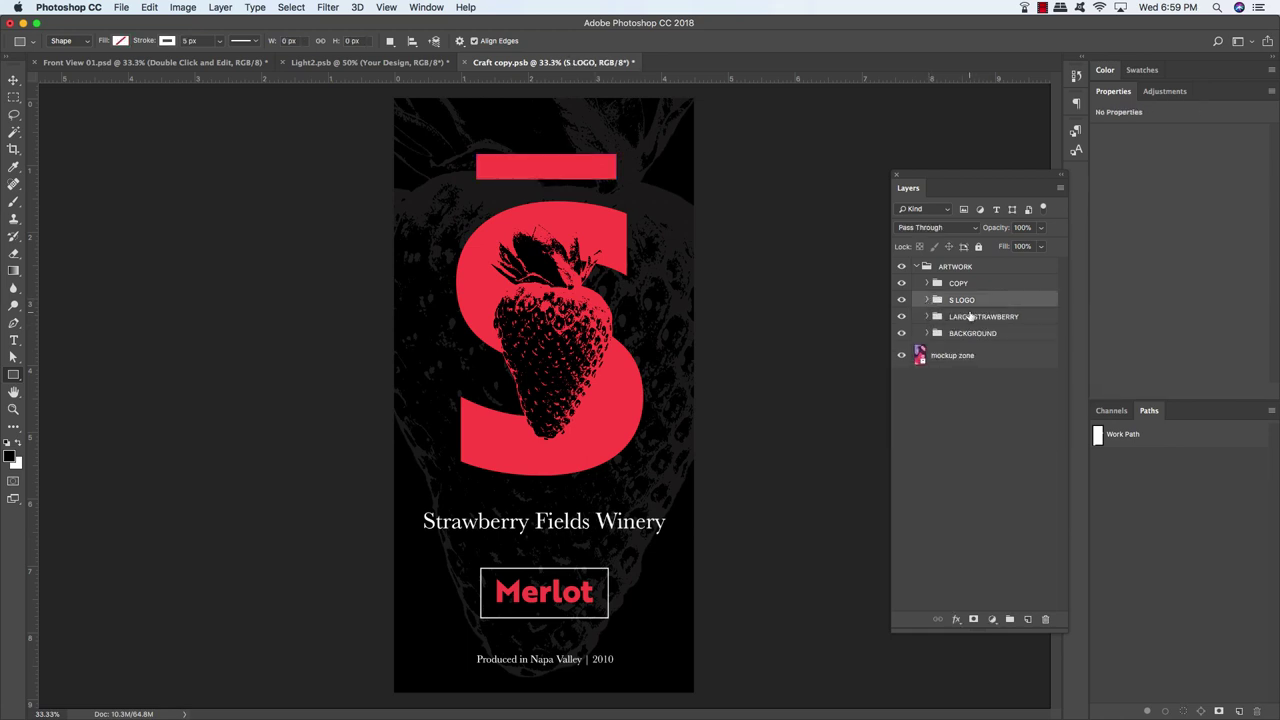
Recolour the Merlot text in the COPY group with the red sampled from the large S
left_click(926, 283)
left_click(960, 372)
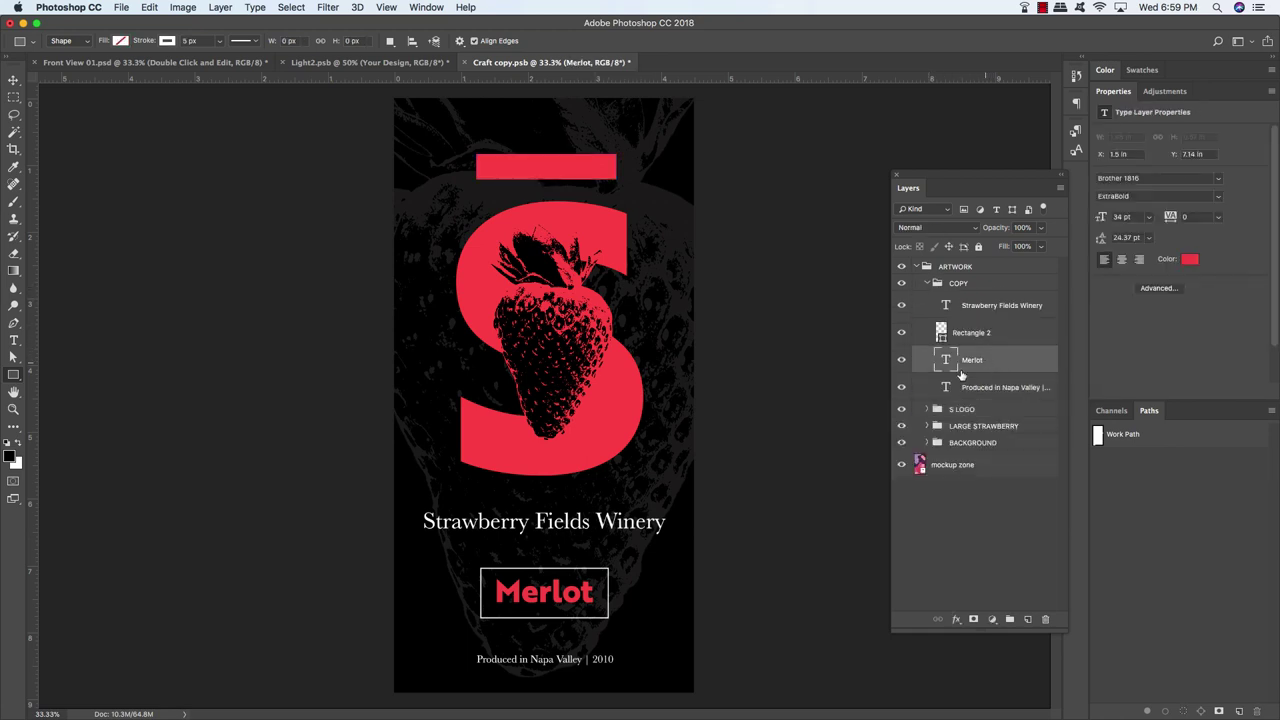
left_click(1192, 261)
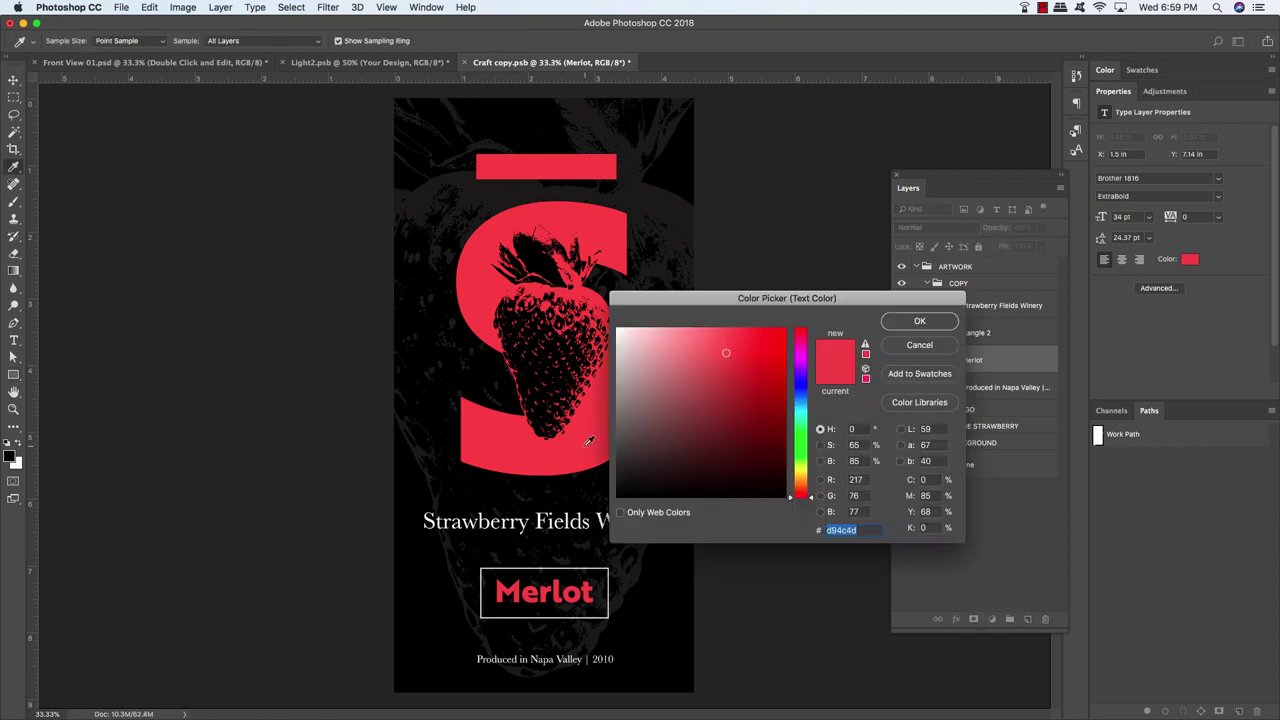
left_click(589, 441)
left_click(940, 323)
Collapse the ARTWORK group, then save and close Craft copy.psb
left_click(916, 268)
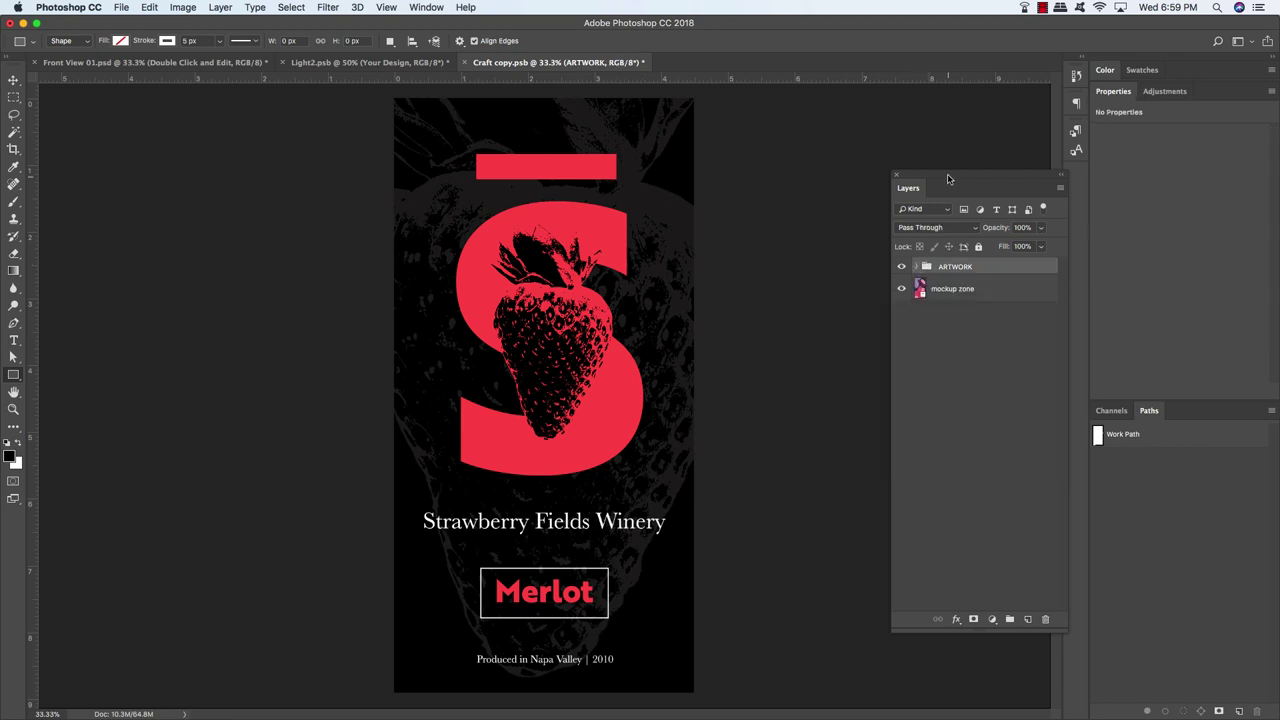
left_click_drag(949, 177, 793, 168)
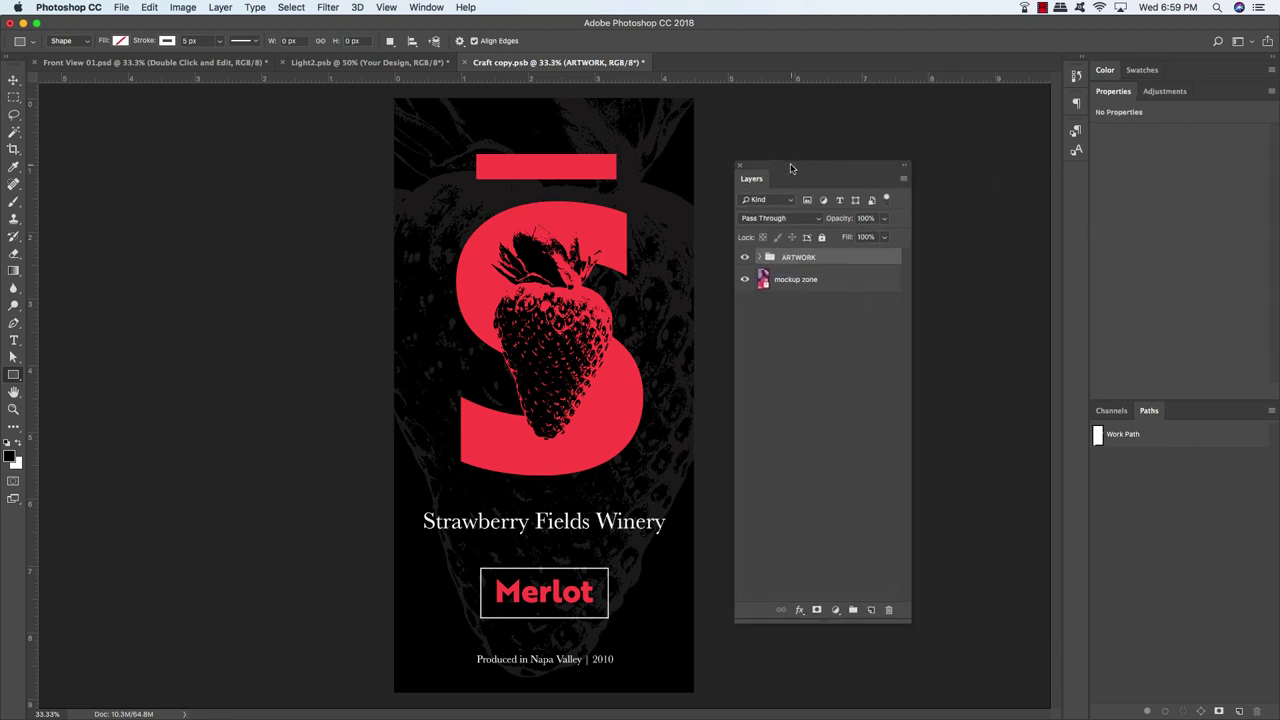
left_click(13, 80)
key("super+s")
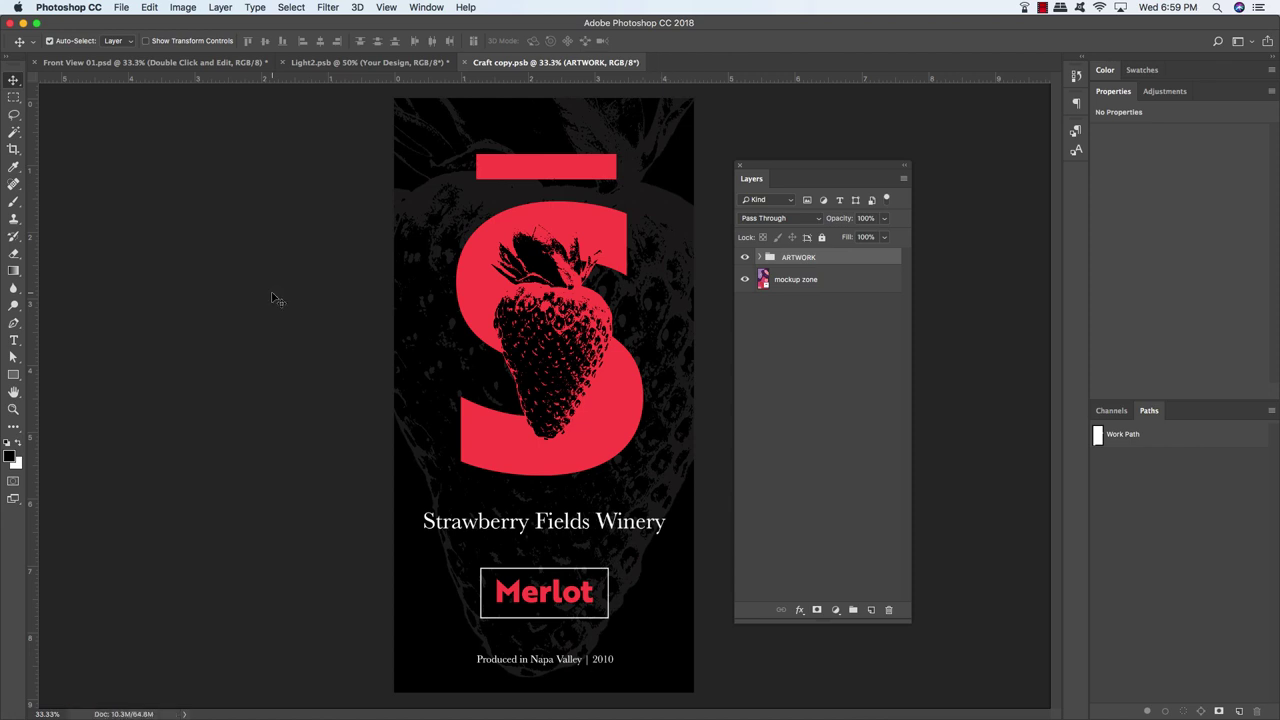
key("super+w")
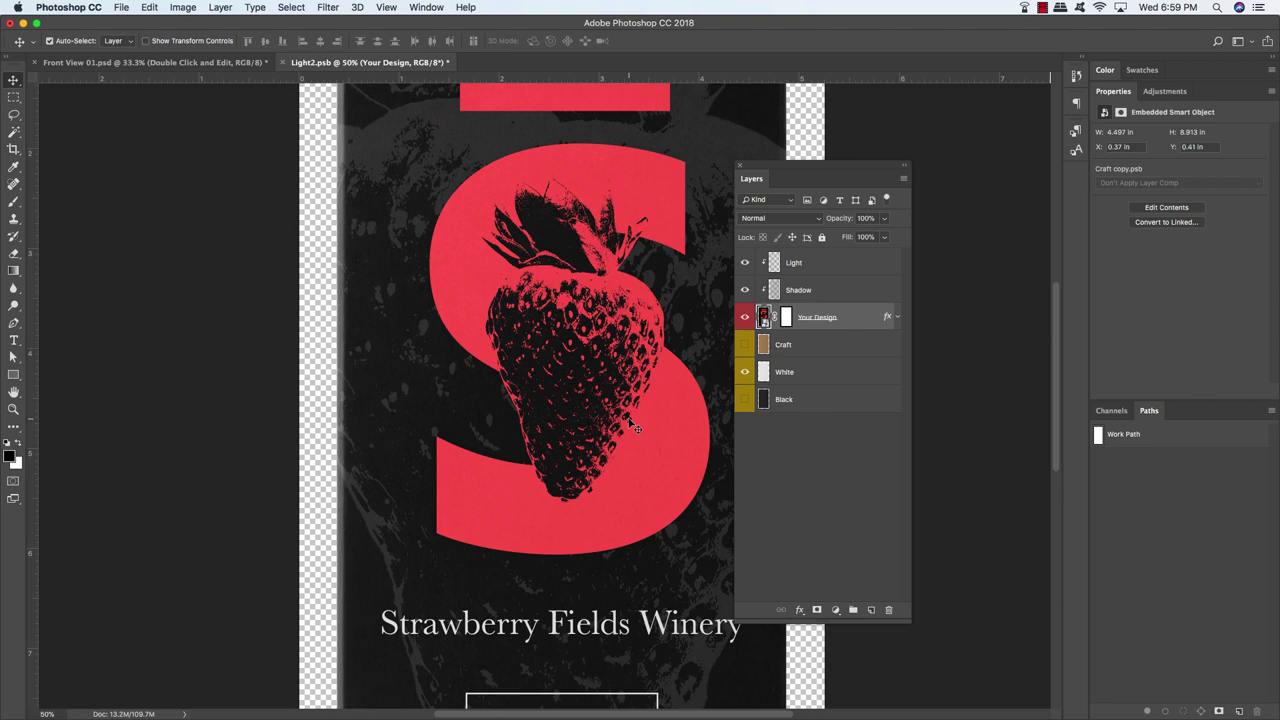
Save and close Light2.psb, and collapse the box front viewvertical group in the mockup
key("super+minus")
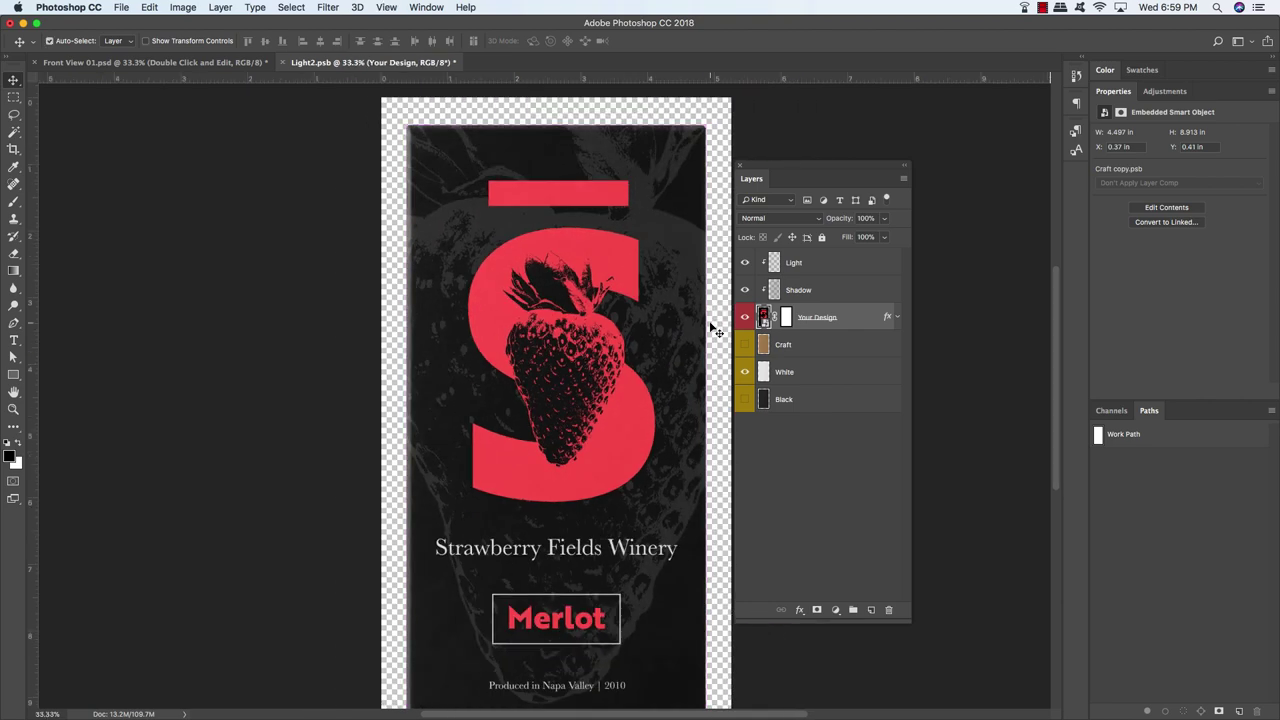
key("super+s")
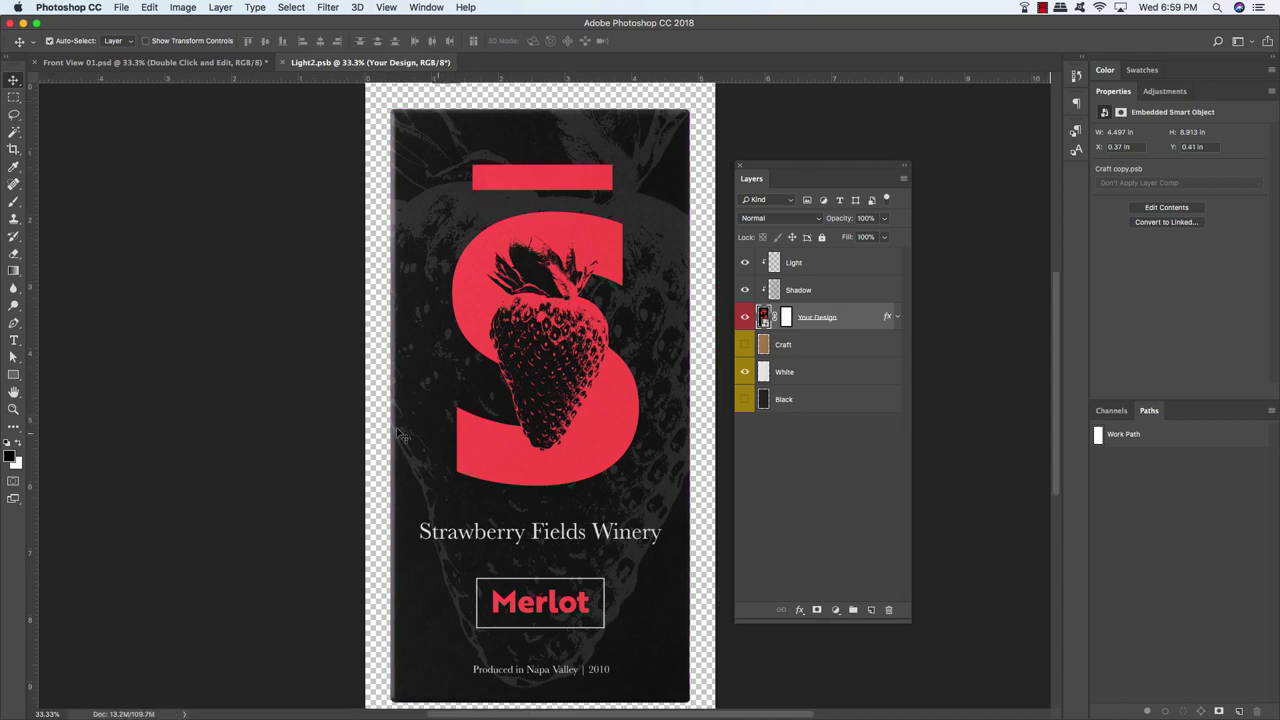
key("super+w")
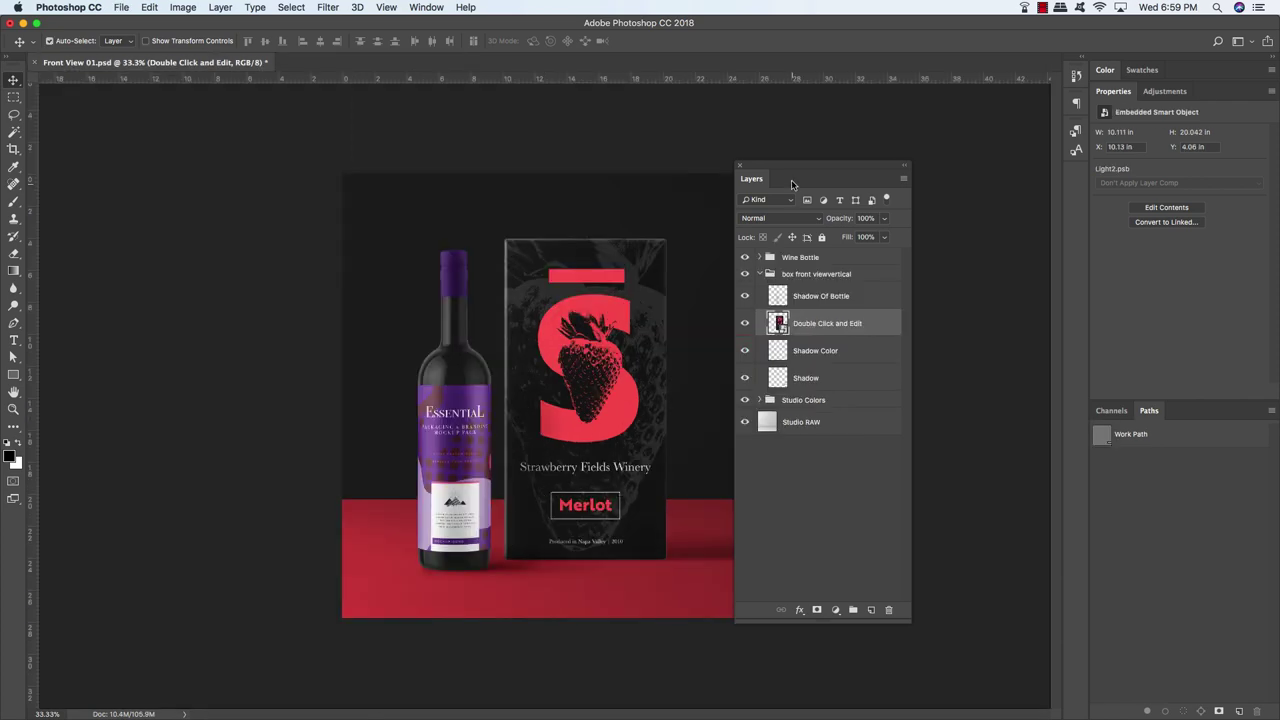
left_click_drag(795, 167, 846, 170)
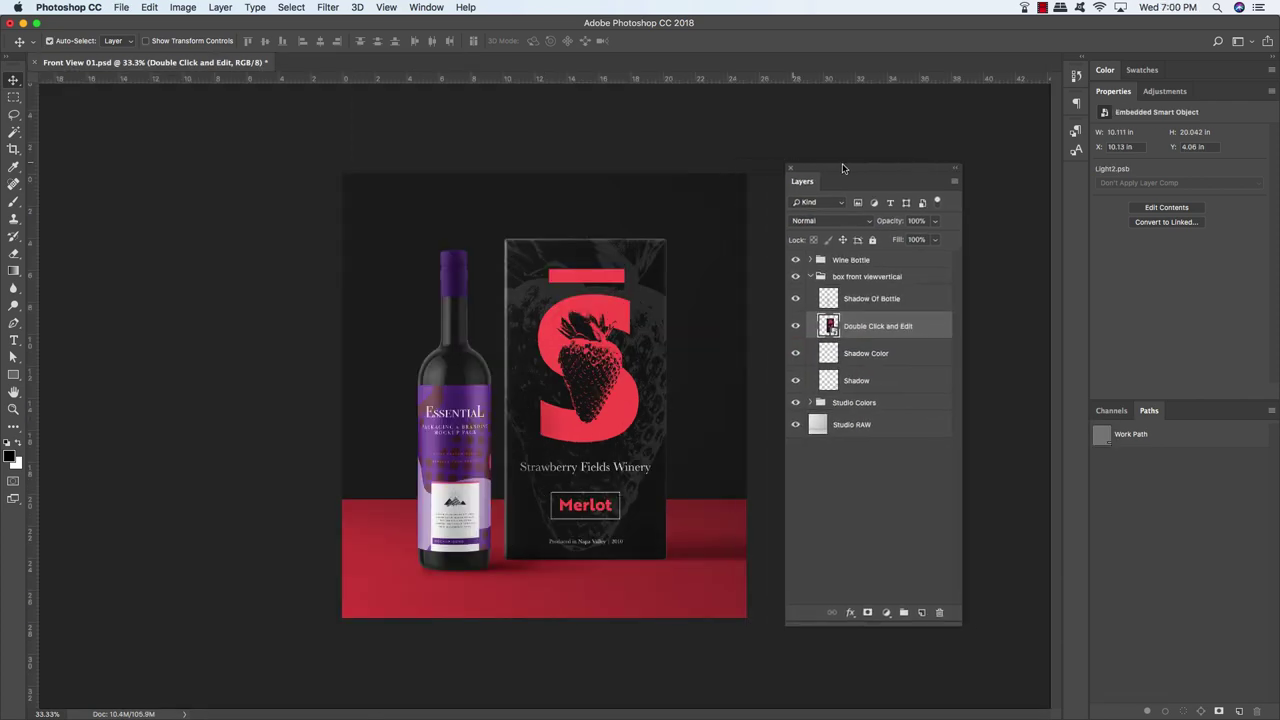
left_click(811, 277)
Open the Double Click and Edit smart object in the Wine Bottle group and collapse the top label layer's smart filters
left_click(846, 263)
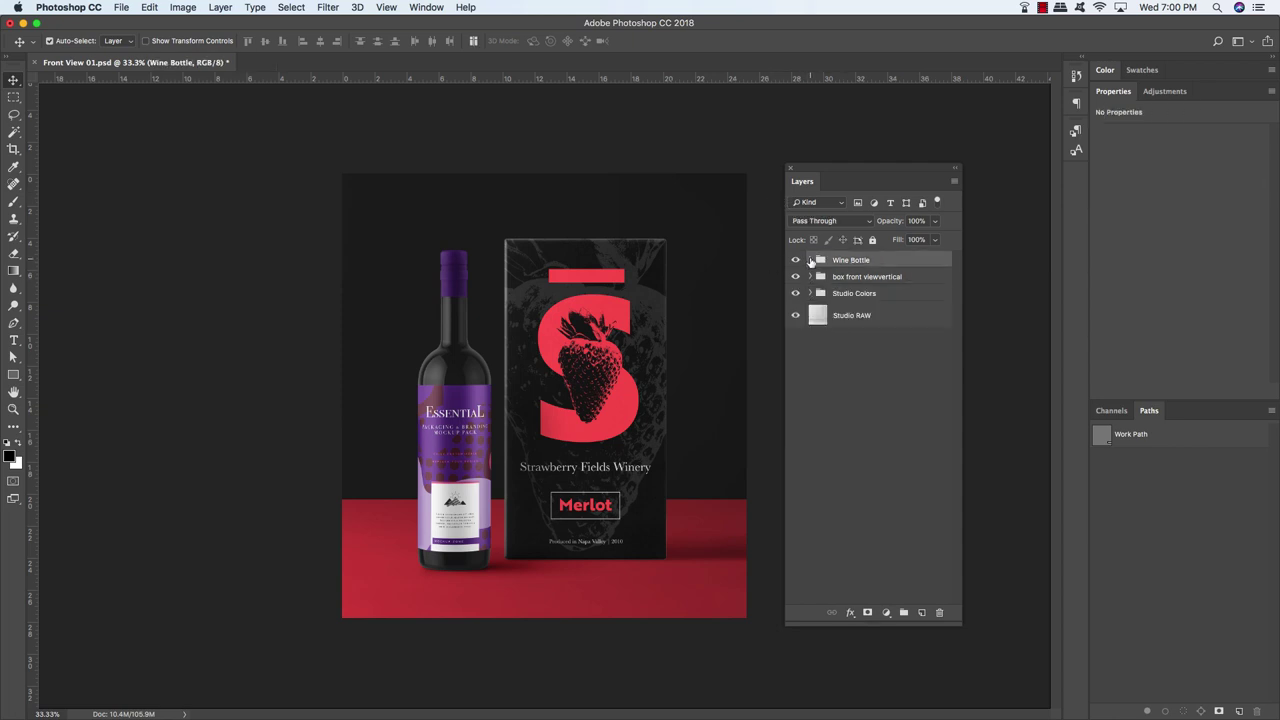
left_click(810, 260)
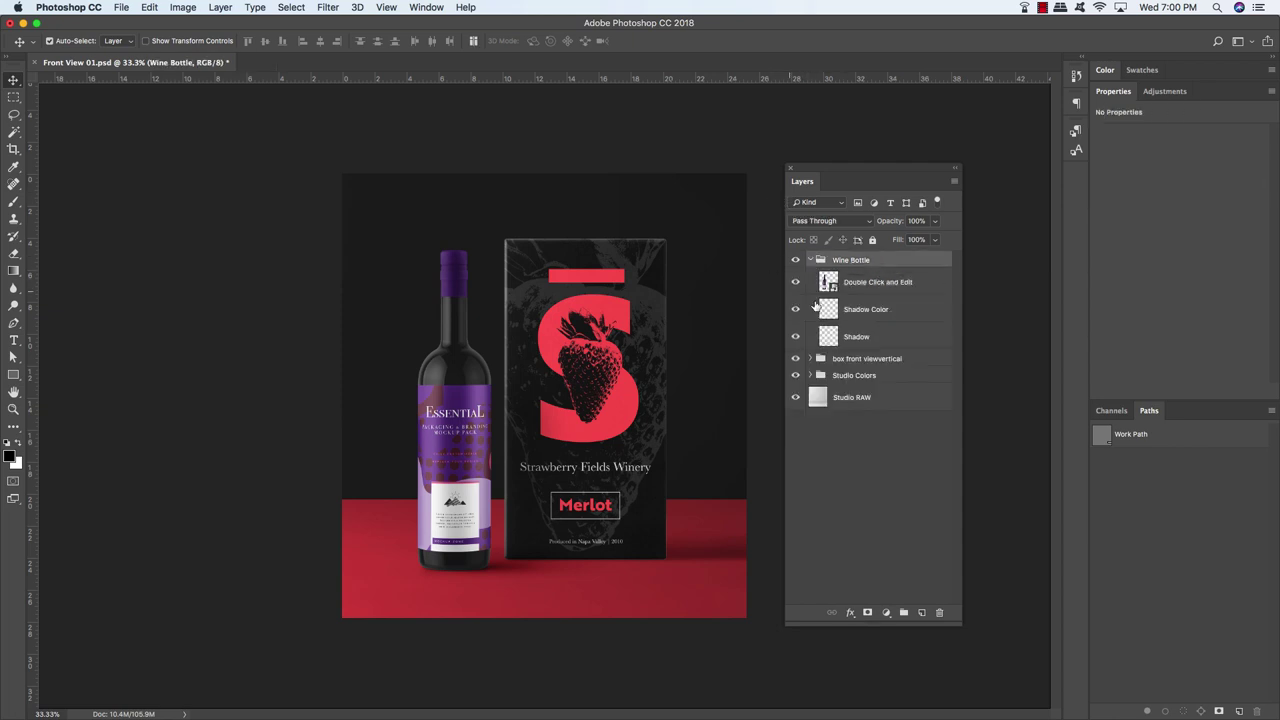
left_click(870, 290)
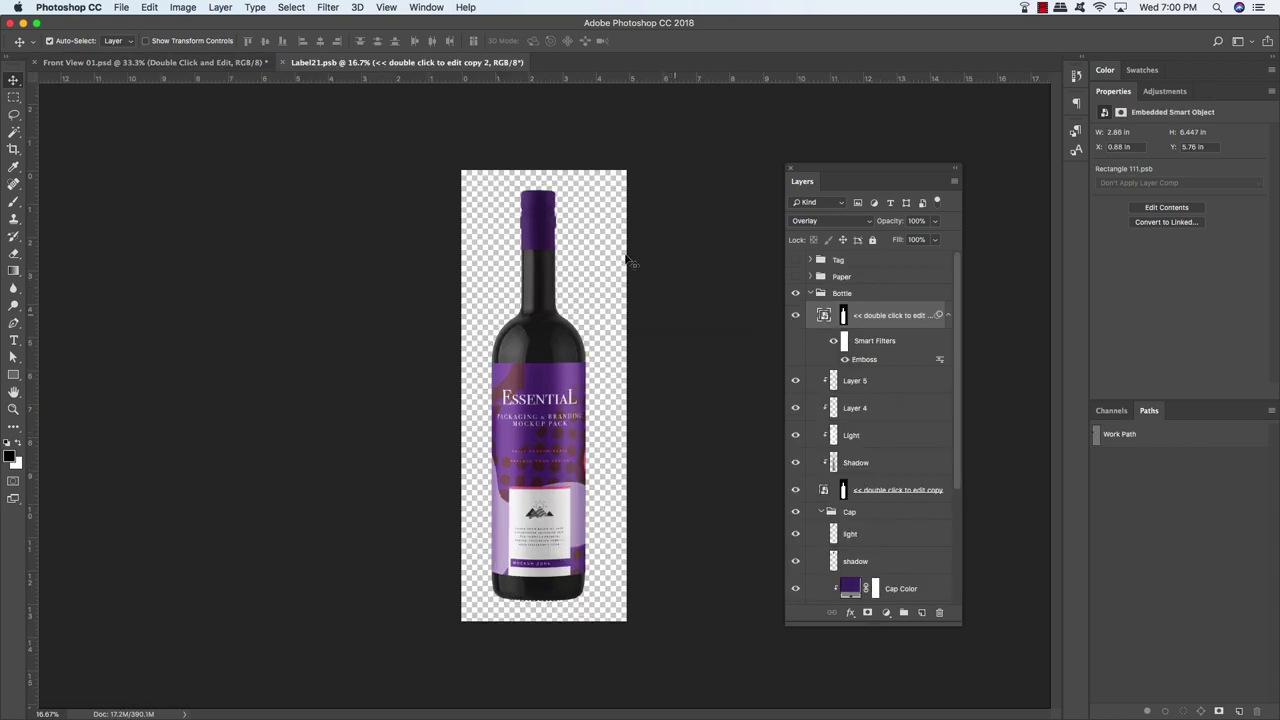
left_click(948, 315)
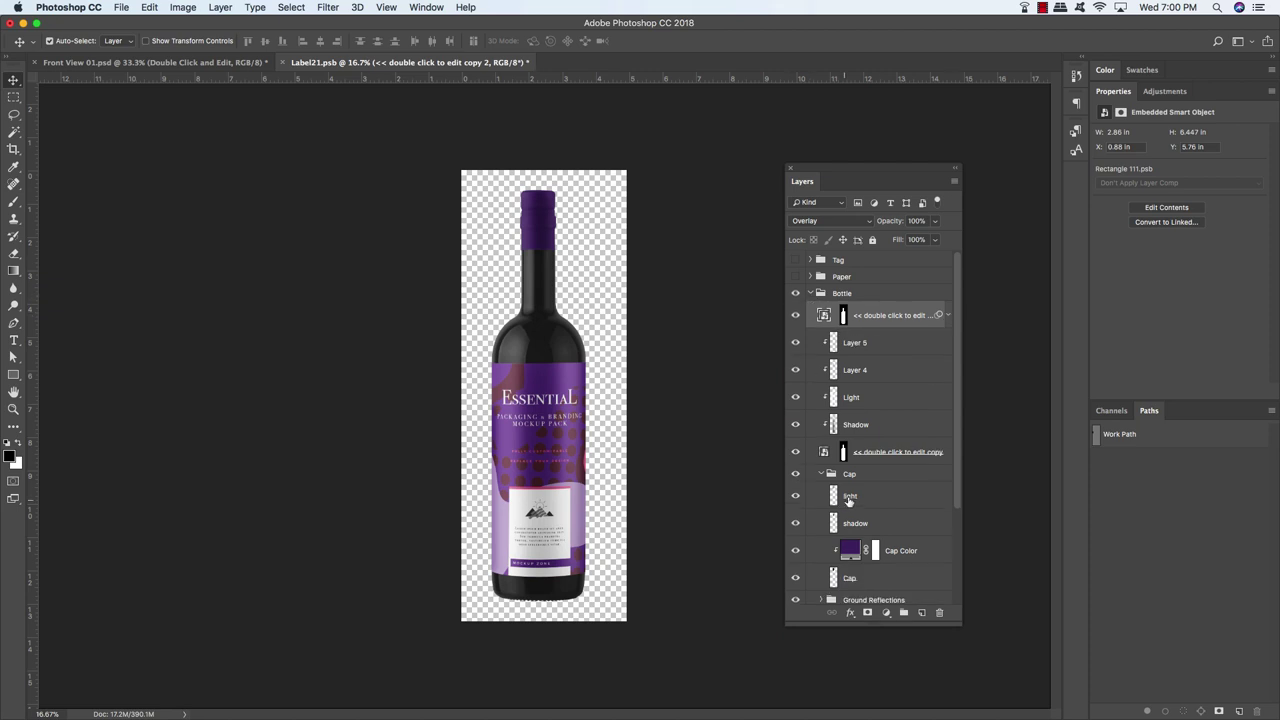
Set the Cap Color fill of the wine bottle to CB3D3E
left_click(850, 295)
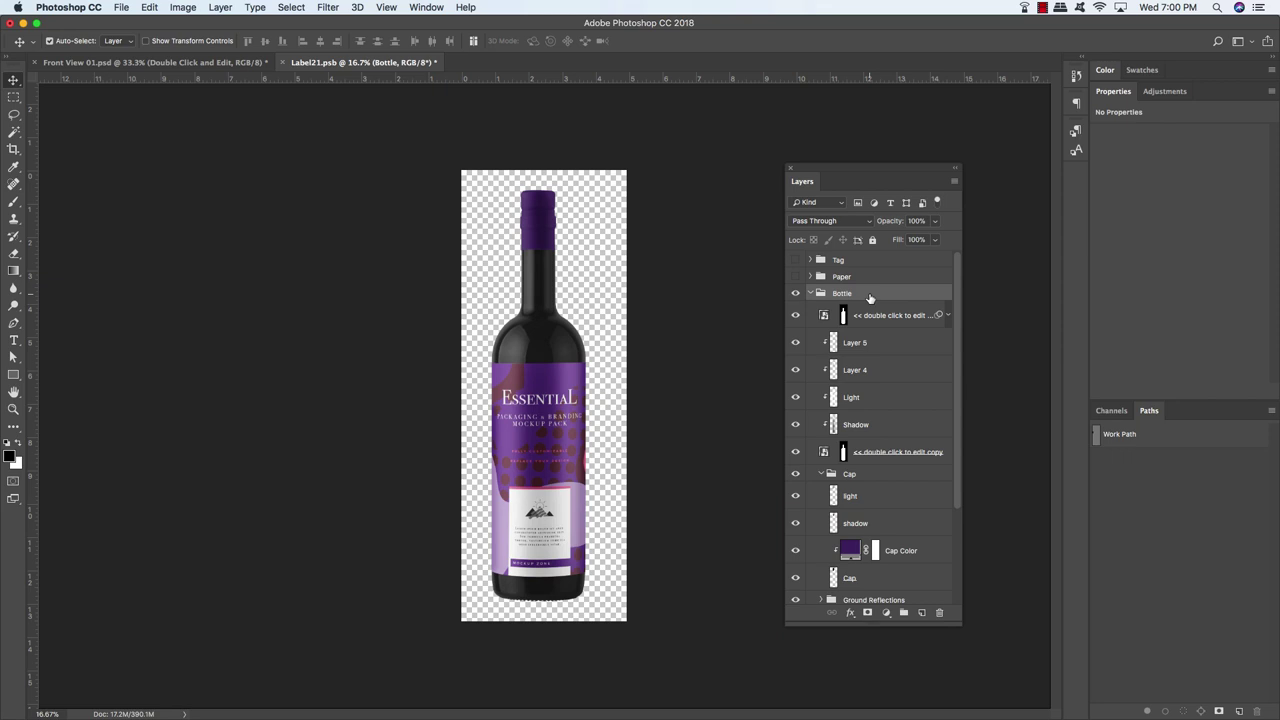
left_click(862, 478)
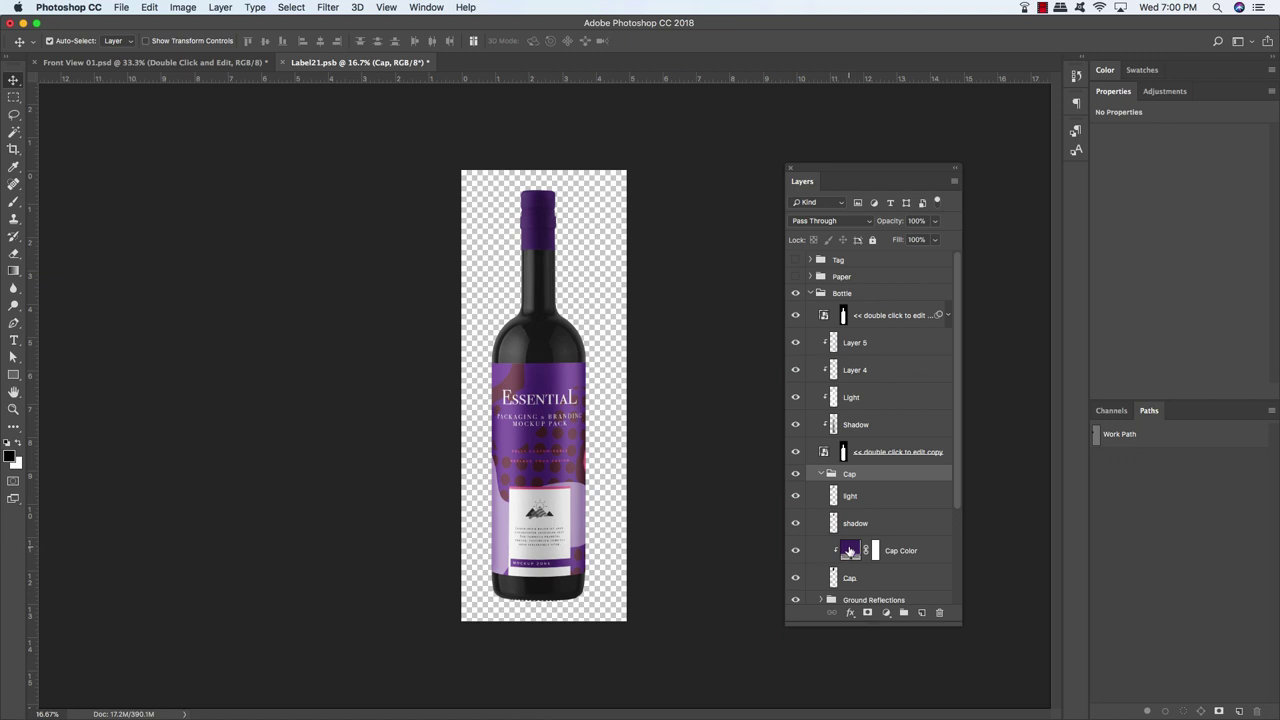
double_click(849, 551)
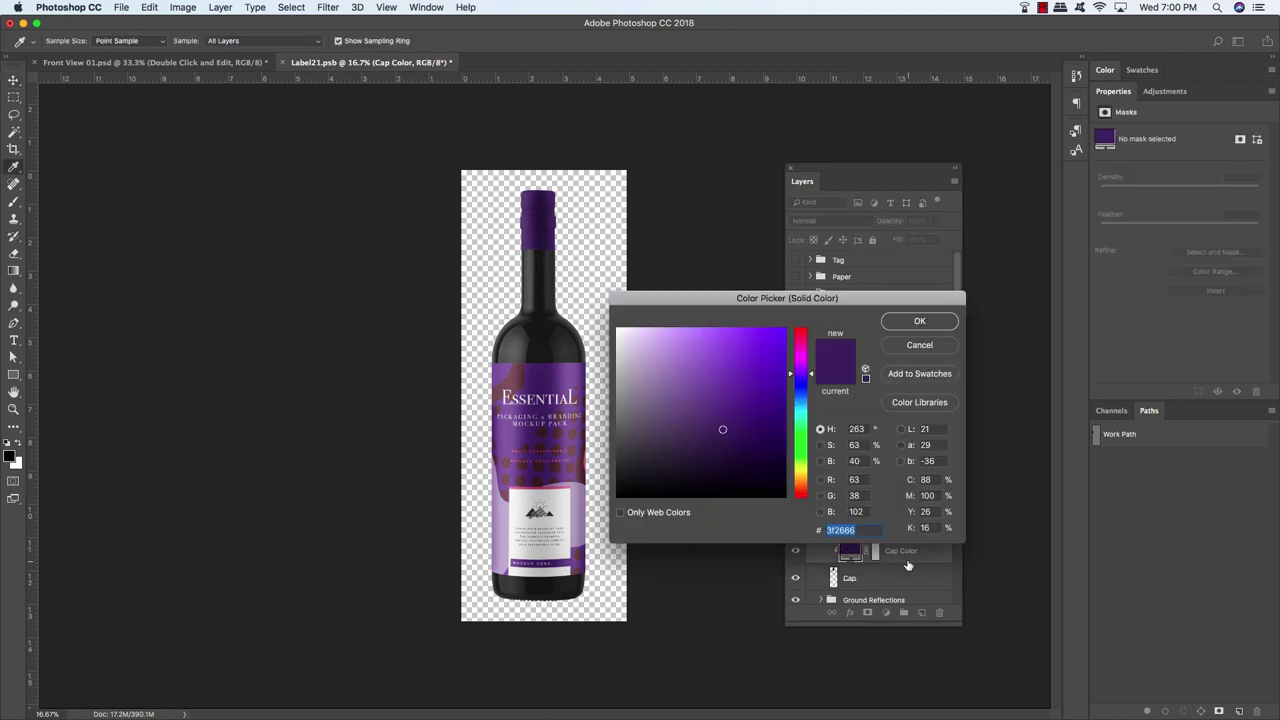
type("cb")
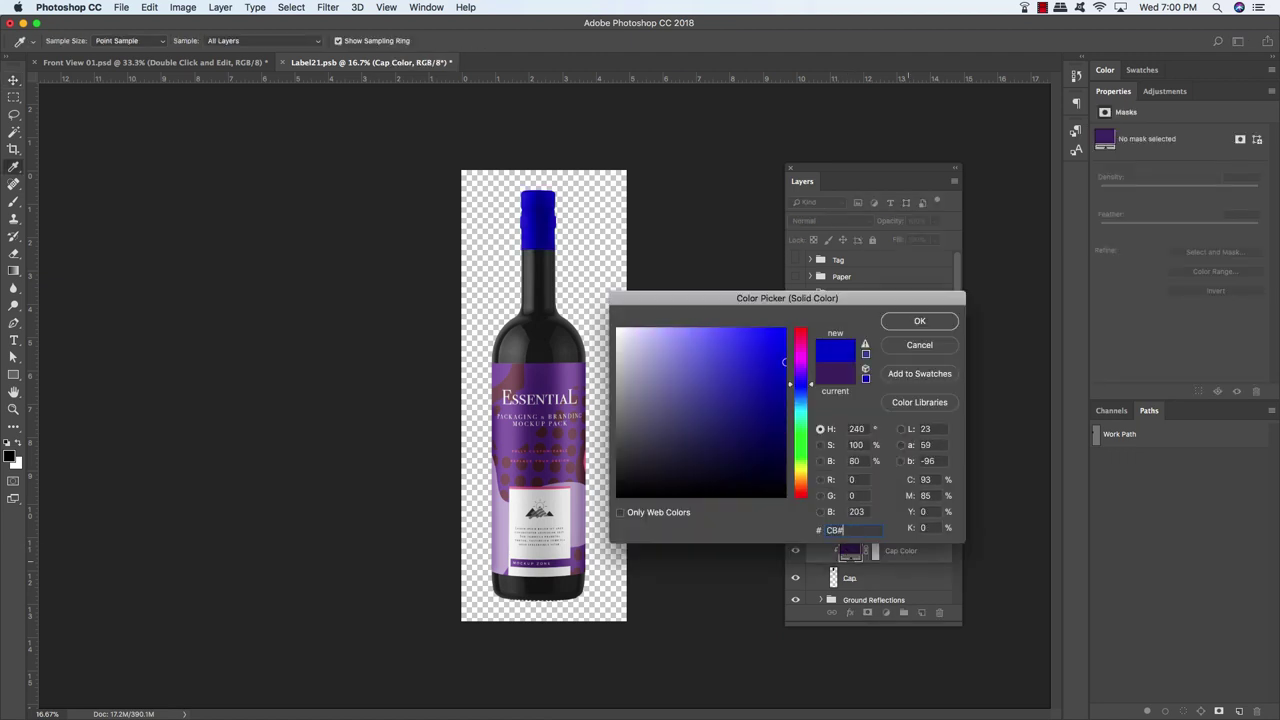
type("3")
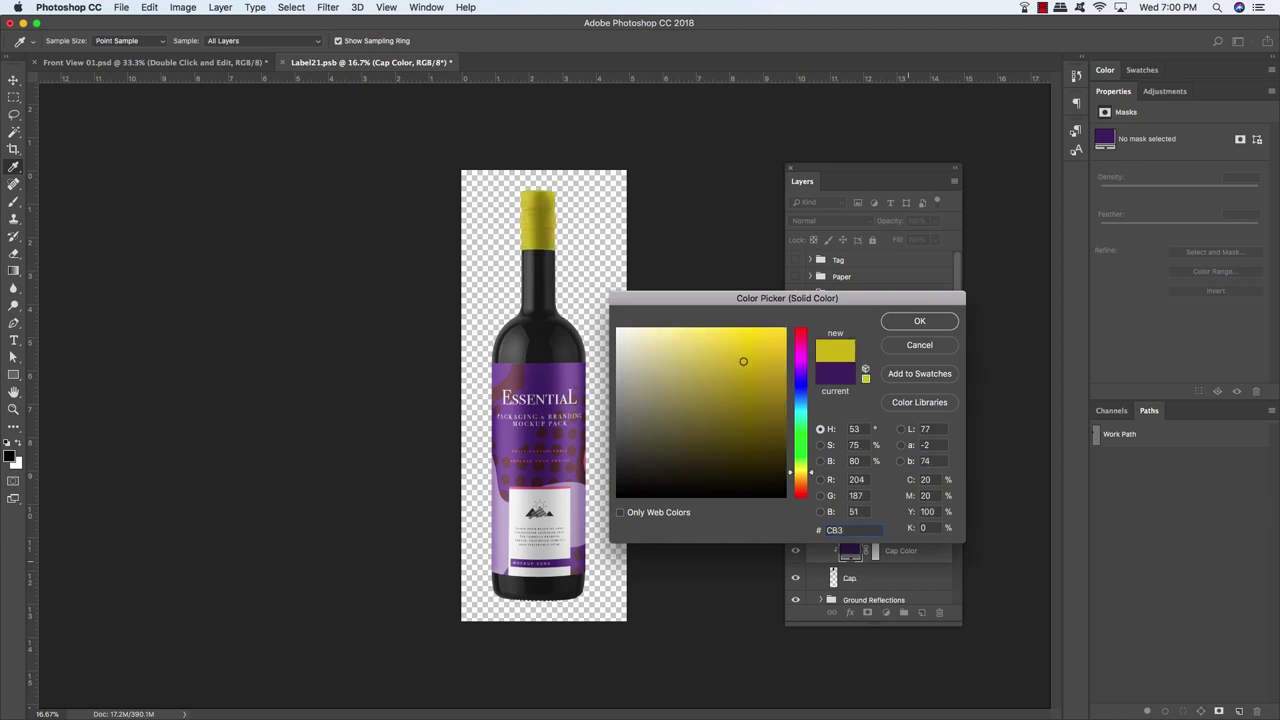
type("d3e")
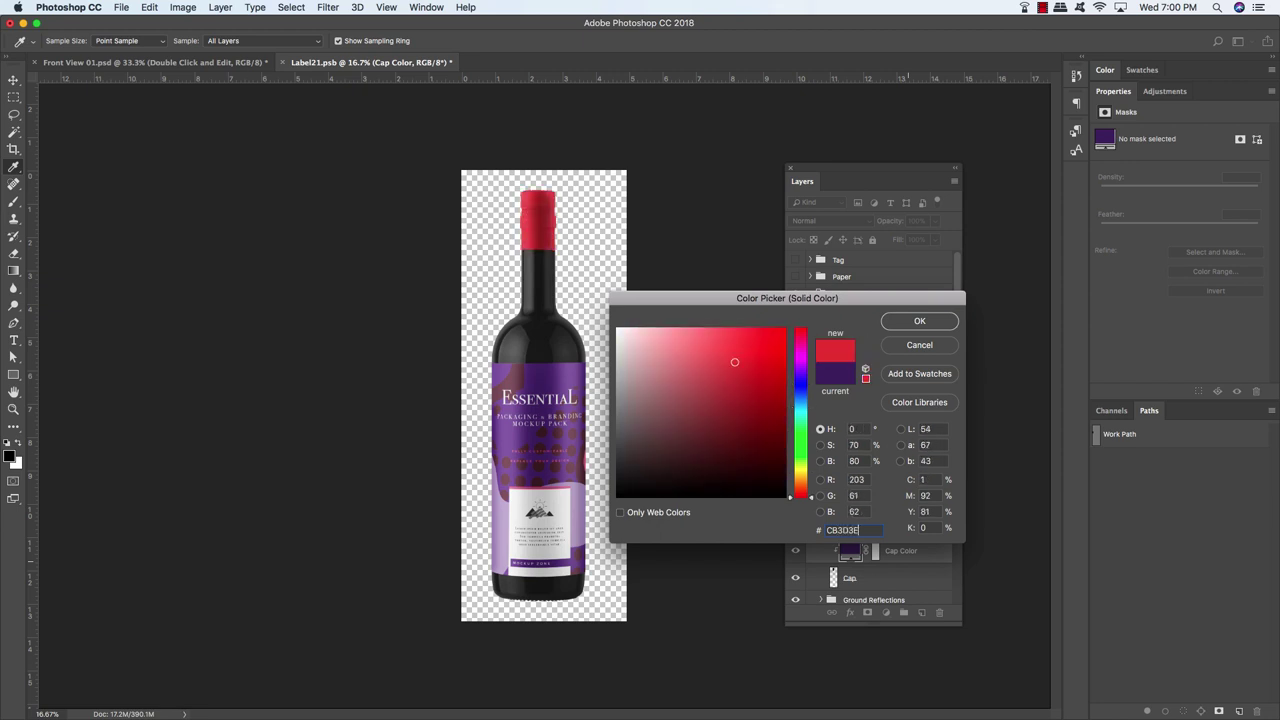
left_click(892, 322)
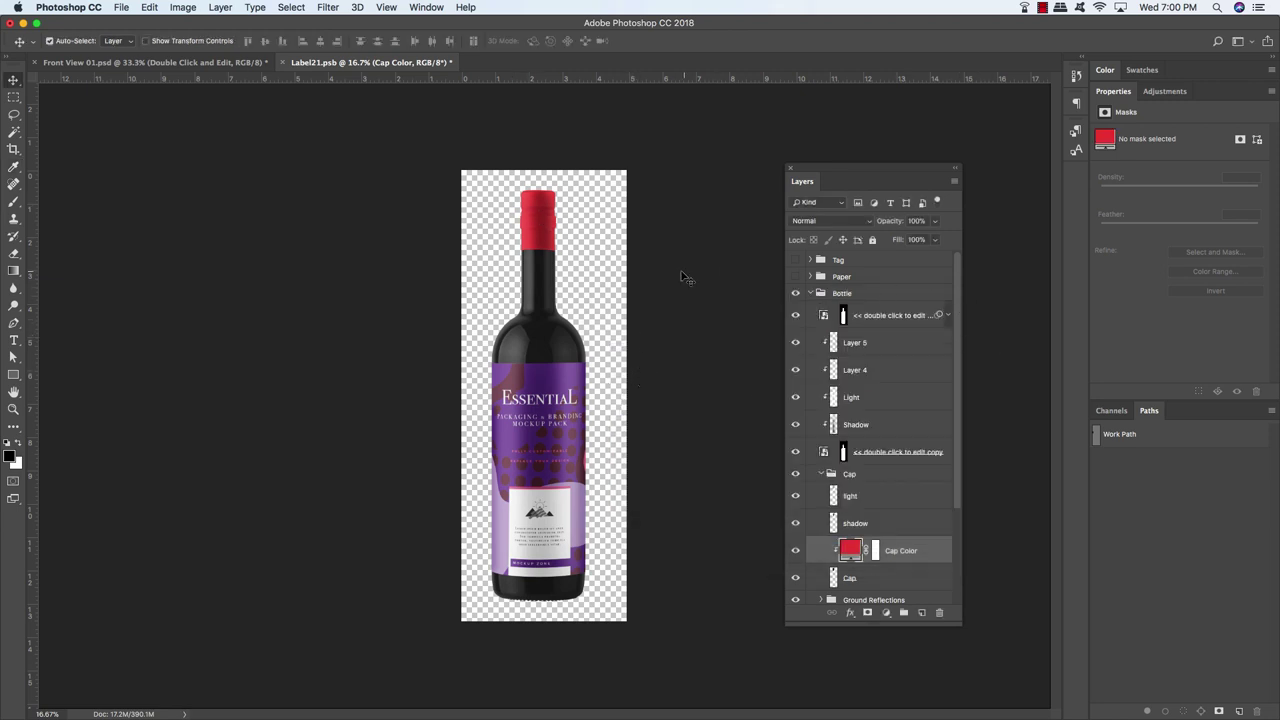
Collapse the Bottle group and select the Paper group above it
left_click(866, 298)
left_click(897, 319)
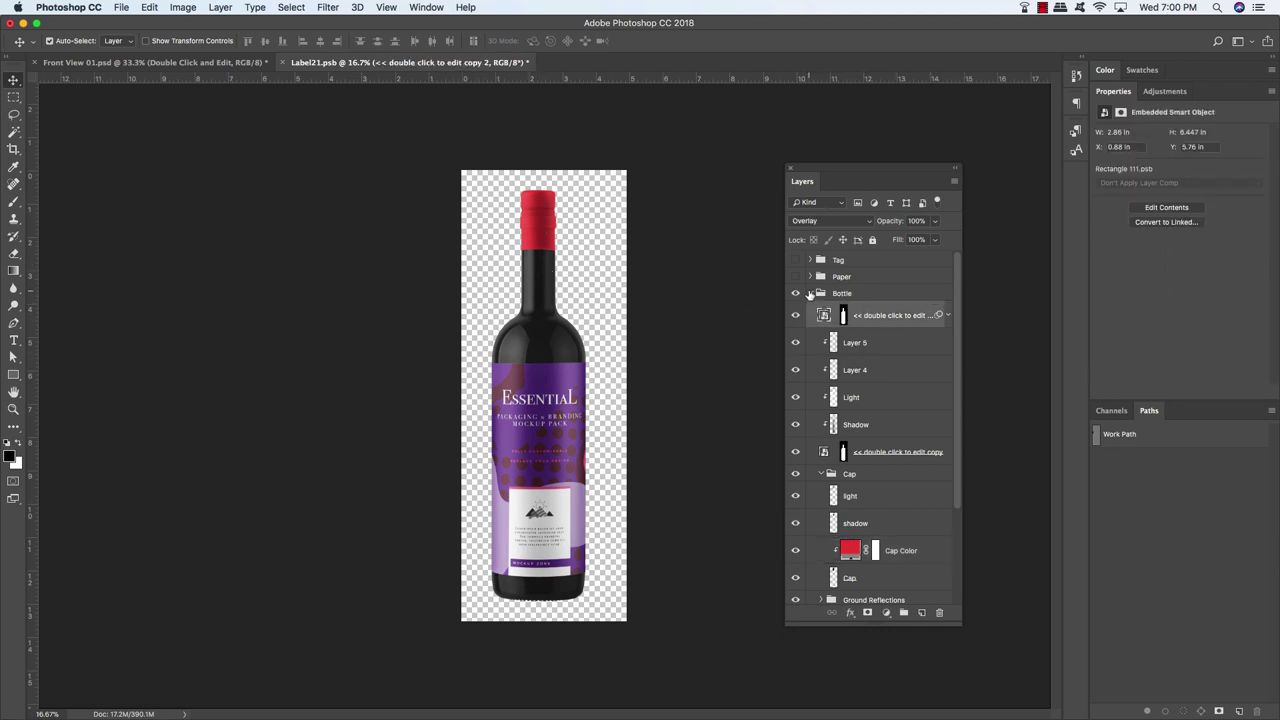
left_click(810, 294)
left_click(866, 280)
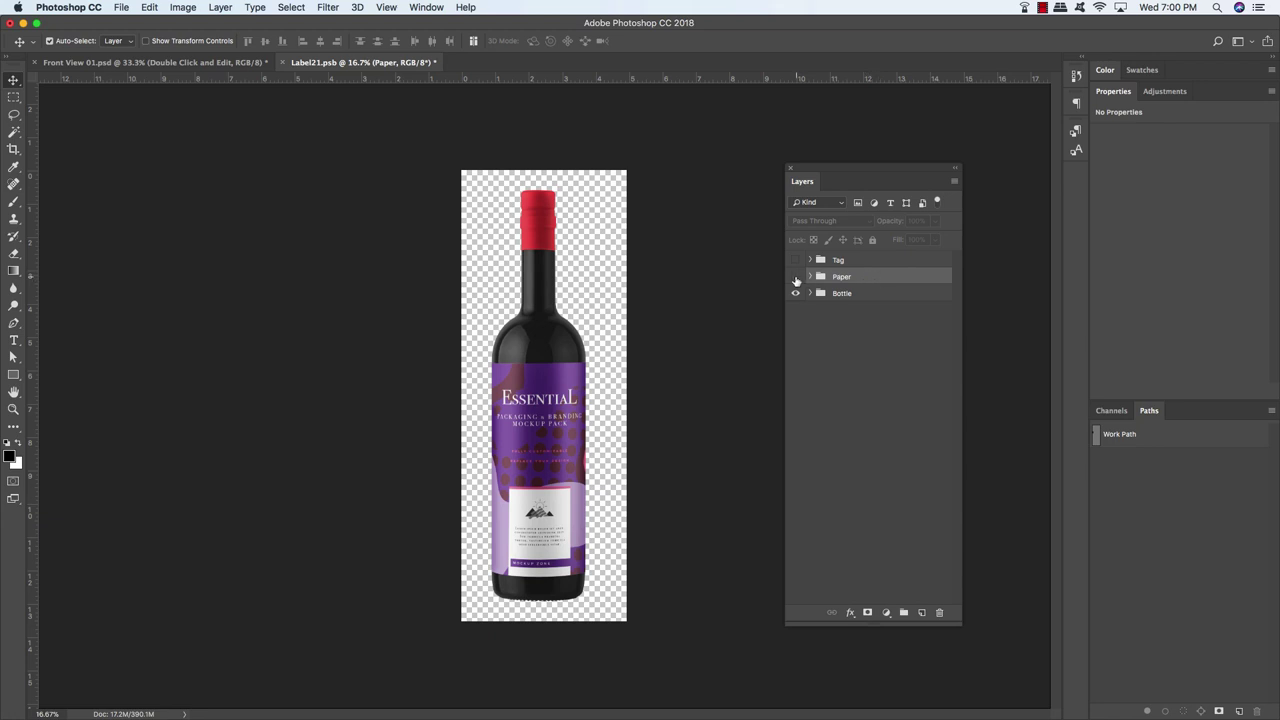
Toggle the Paper group's visibility to compare the bottle with and without its paper wrap
left_click(796, 277)
left_click(795, 277)
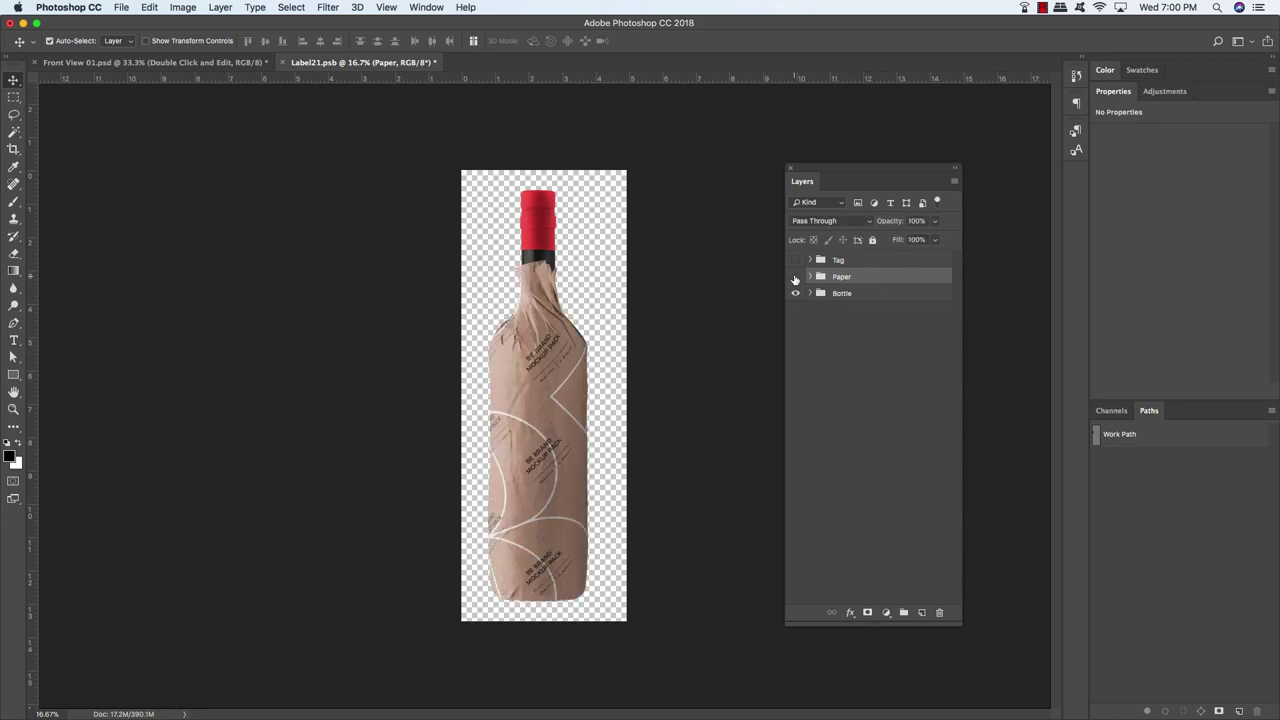
left_click(795, 277)
left_click(795, 277)
left_click(795, 277)
left_click(795, 277)
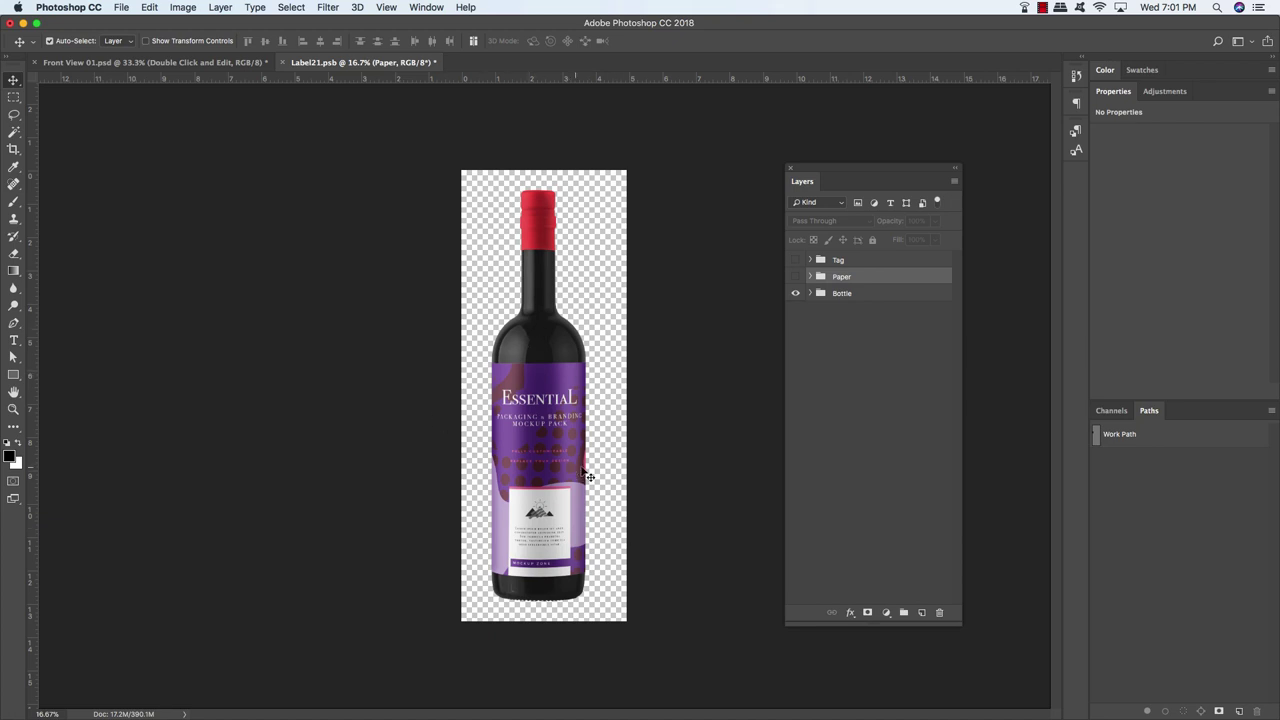
Show and expand the Paper group, then open its "<< double click to edit" smart object
left_click(795, 276)
left_click(810, 277)
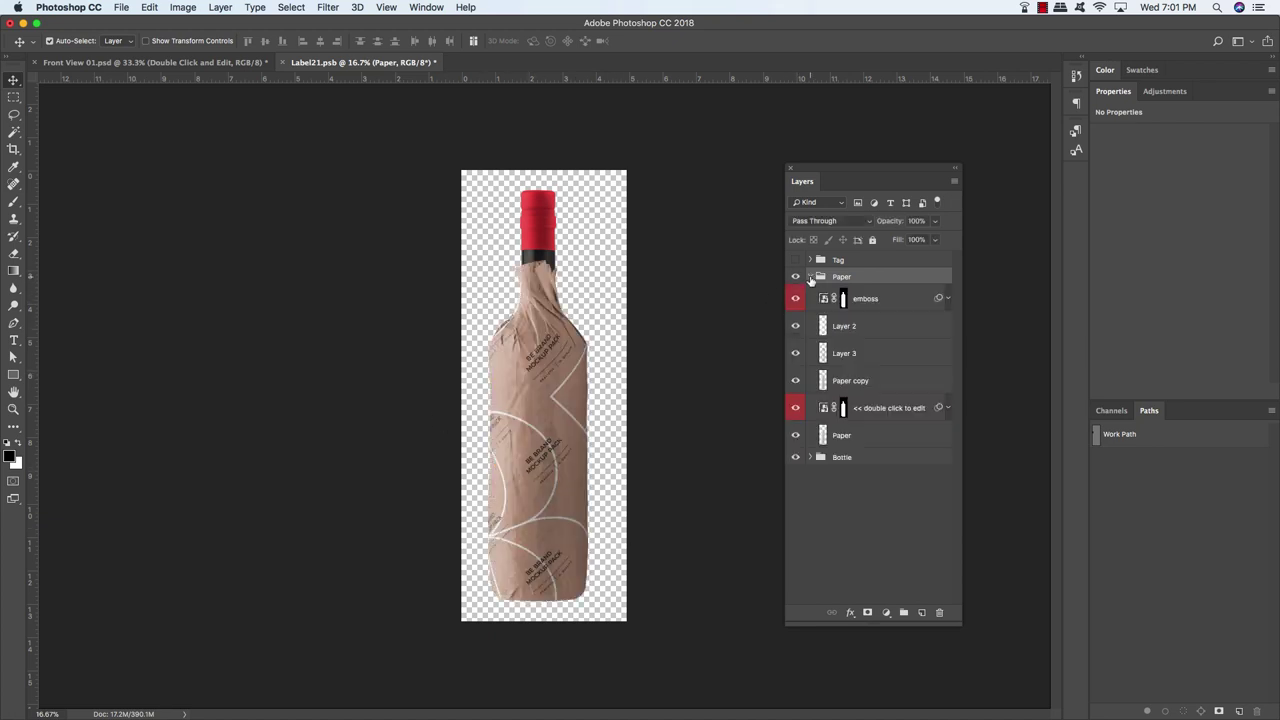
left_click_drag(902, 172, 792, 172)
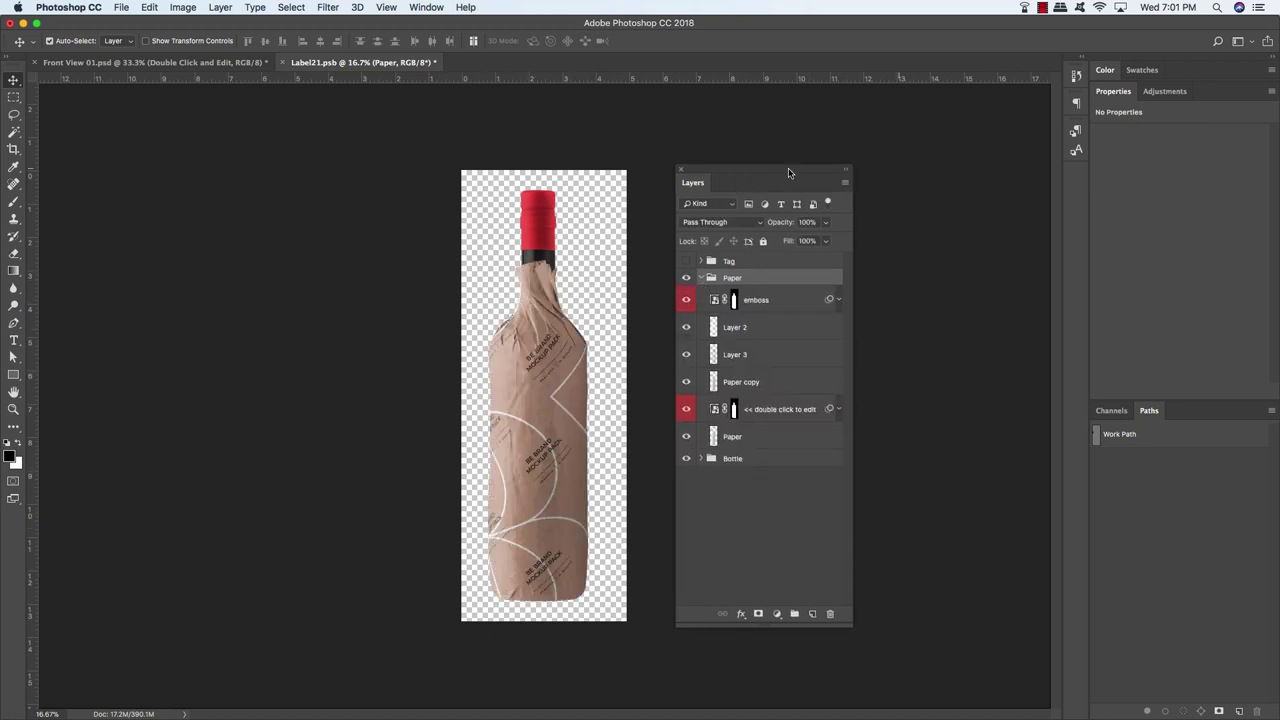
left_click(776, 410)
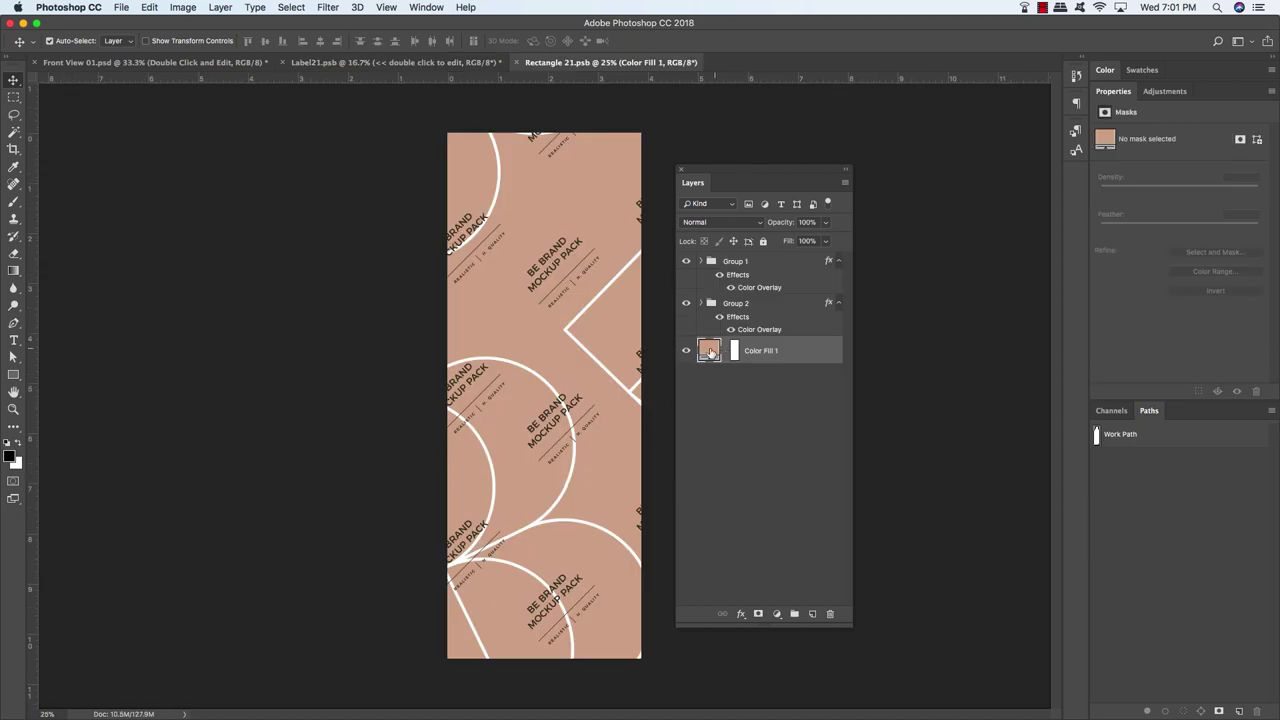
Set the Color Fill 1 background of the paper wrap to black, 000000
double_click(709, 350)
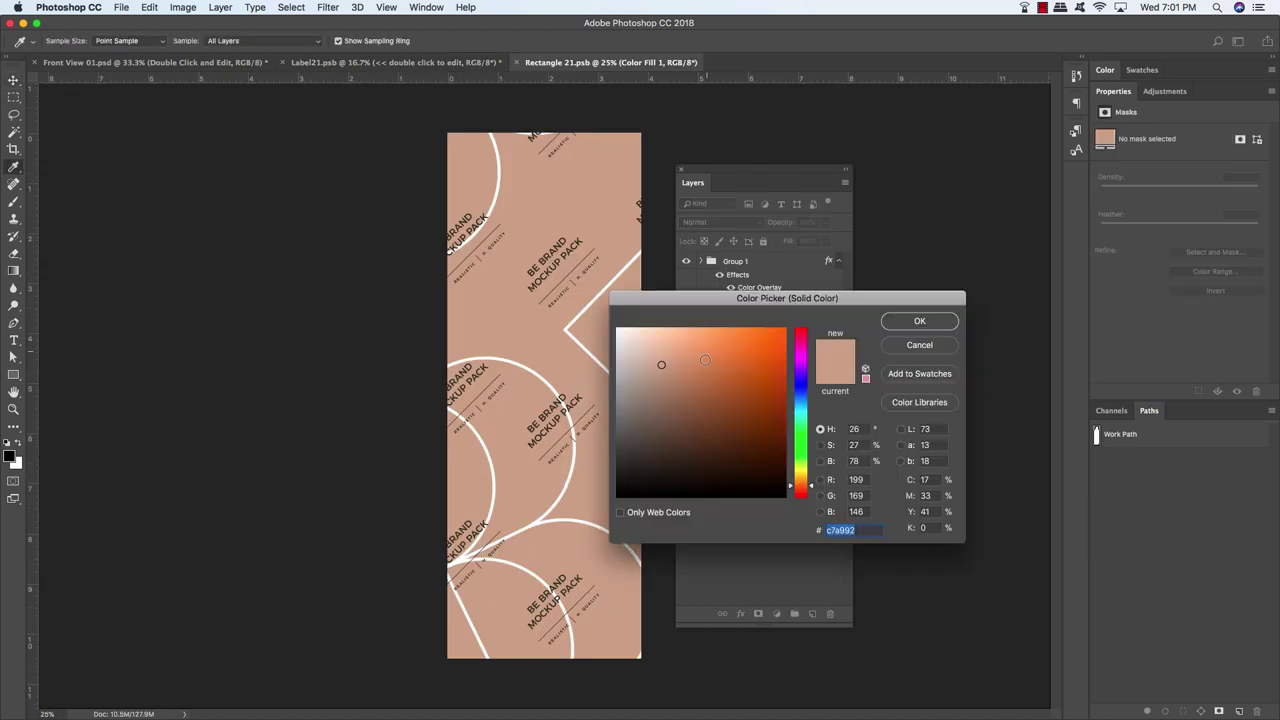
left_click_drag(720, 479, 786, 498)
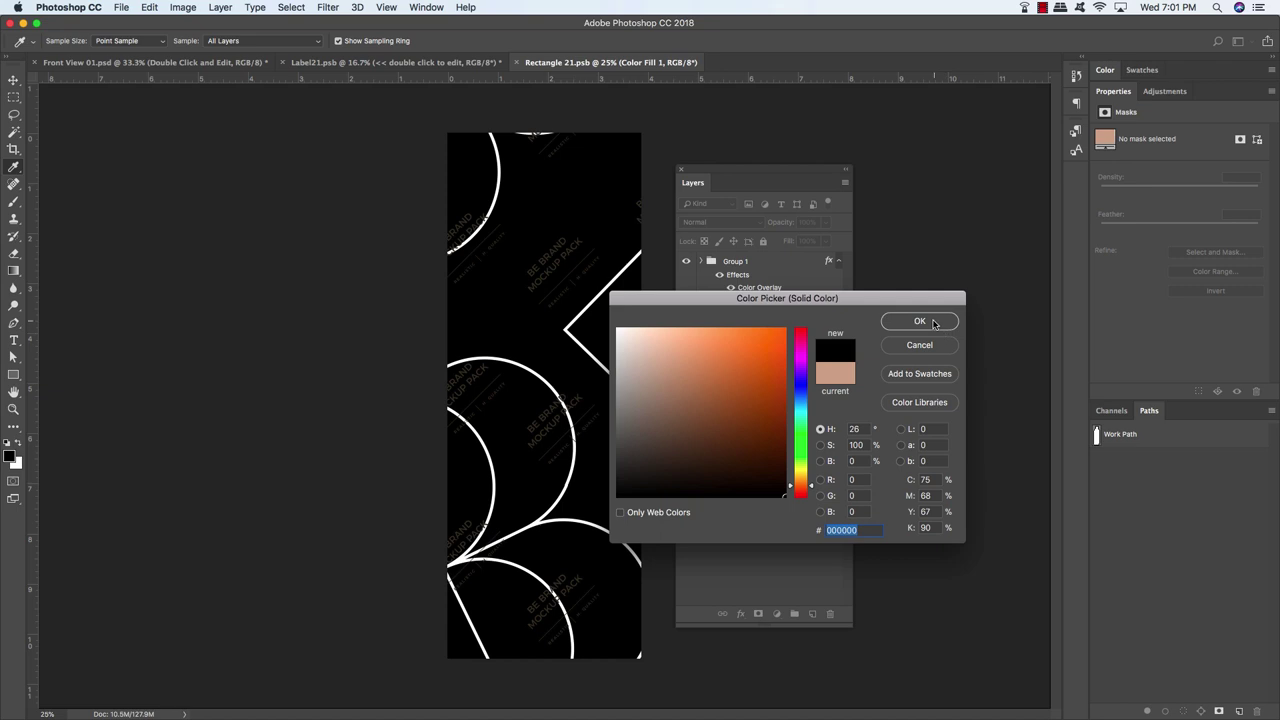
left_click(920, 321)
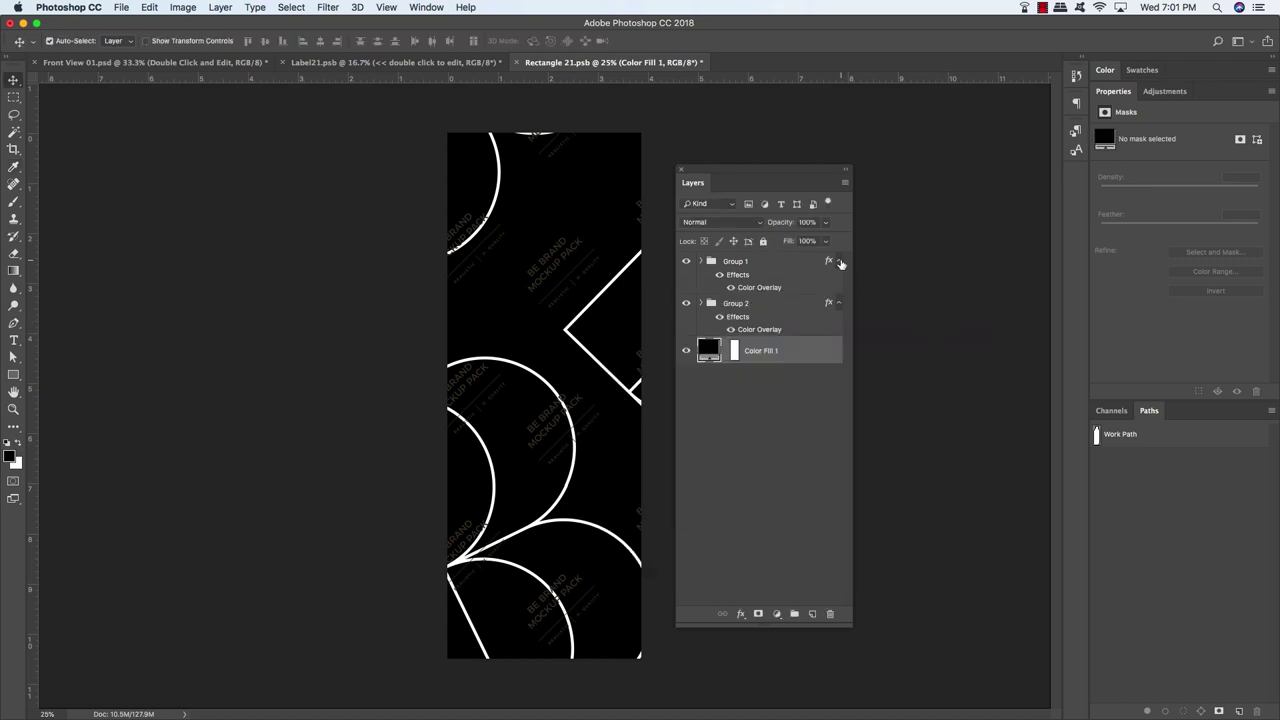
Collapse the effects of Group 1 and Group 2, and hide Group 2 with its white line shapes
left_click(841, 263)
left_click(838, 277)
left_click(758, 278)
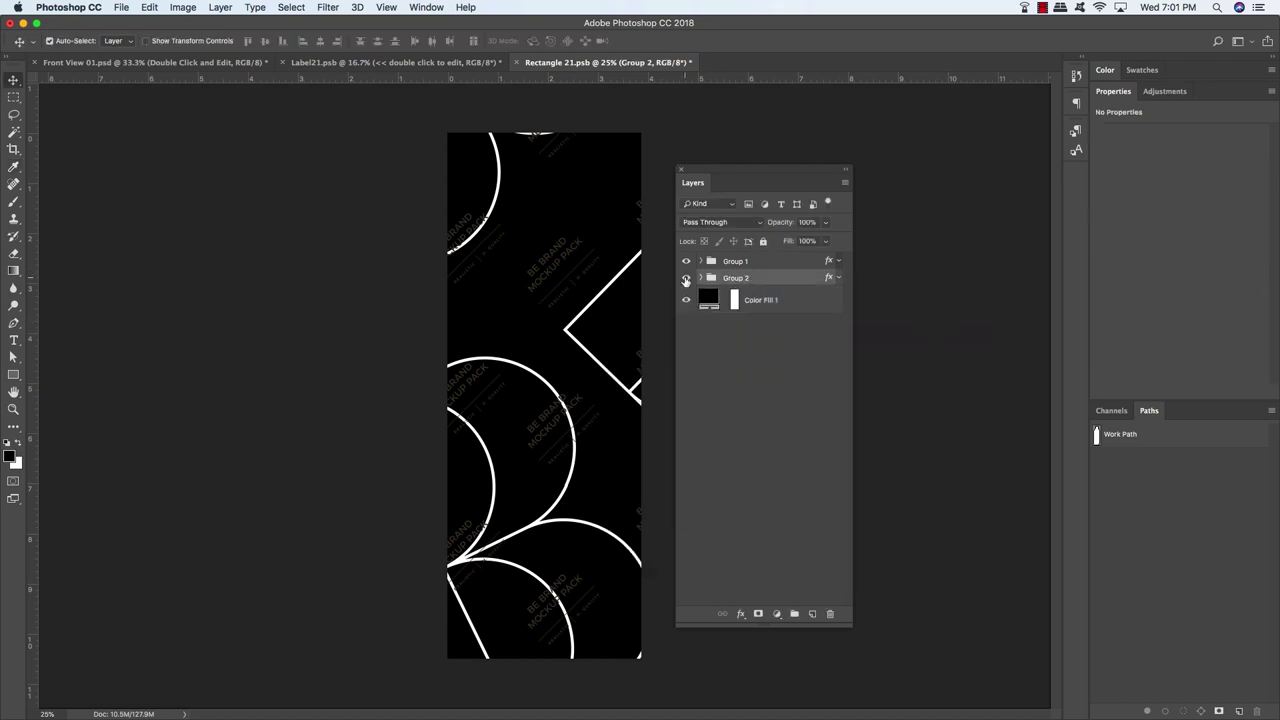
left_click(686, 278)
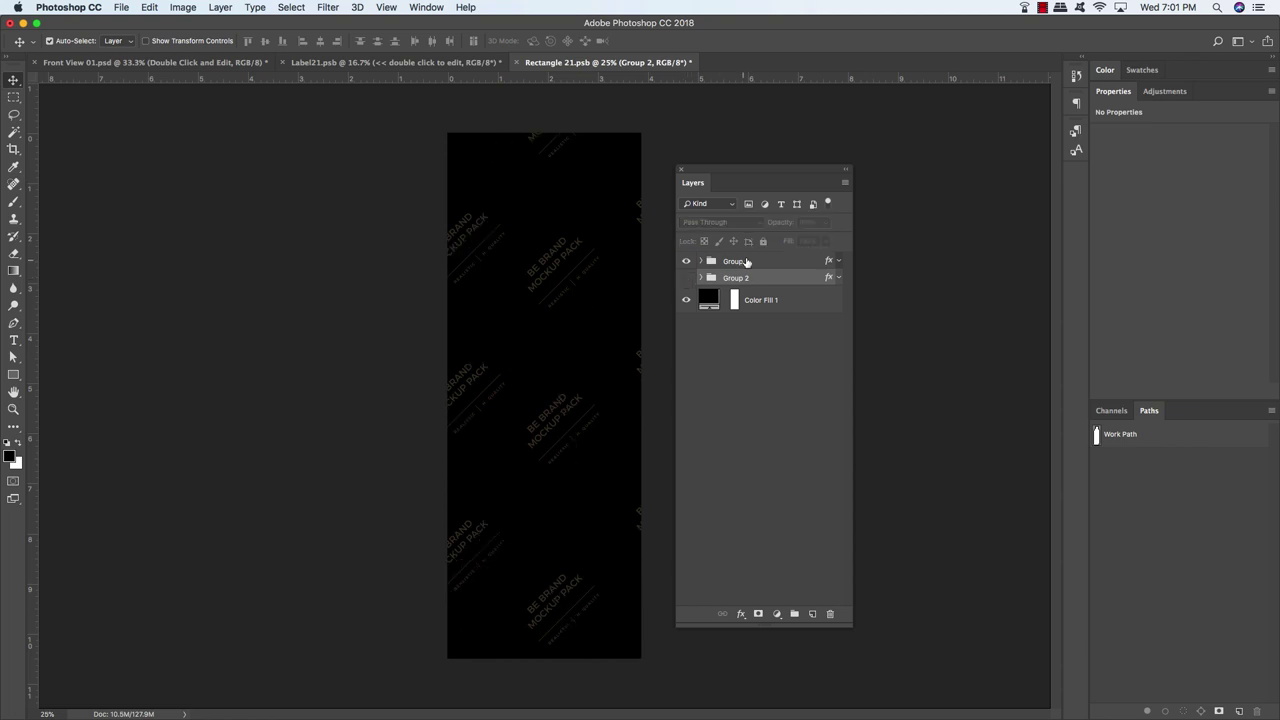
Copy the Strawberry Fields Winery text layer from the COPY group of strawberry-fields-winery-packaging-design.psd into Rectangle 21.psb, accepting the color profile conversion
left_click(746, 262)
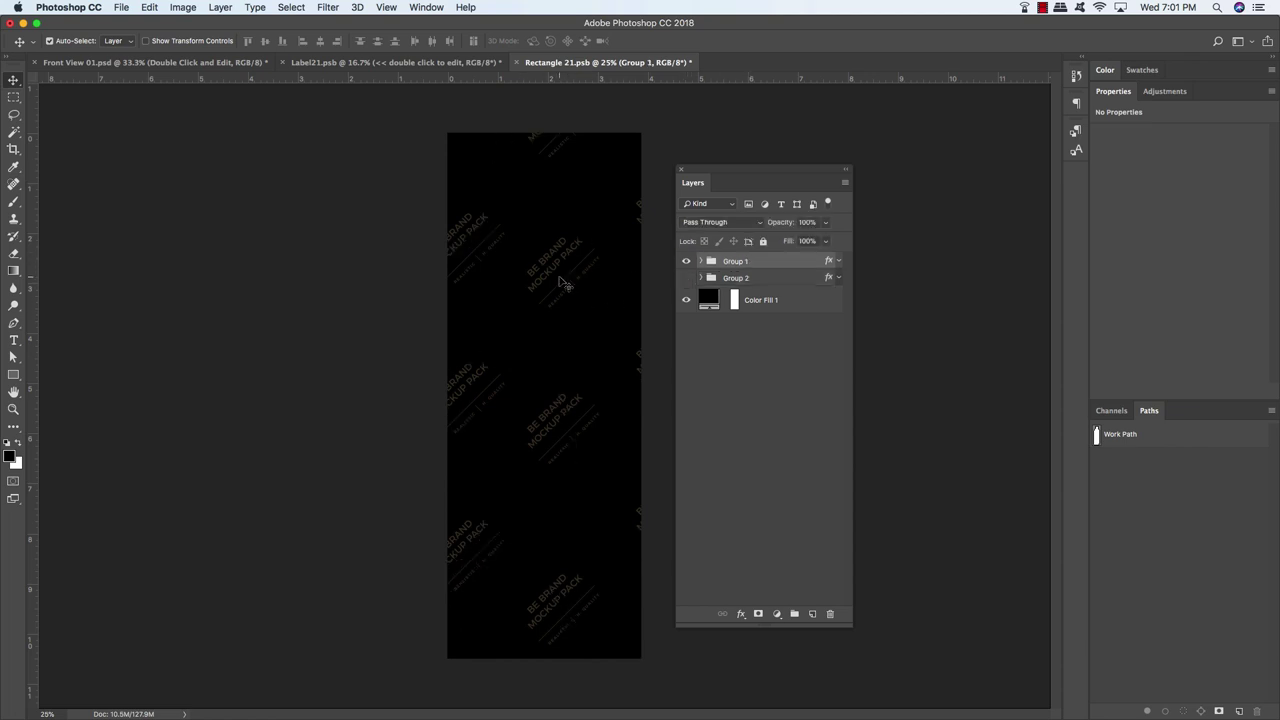
left_click_drag(246, 143, 322, 141)
left_click(702, 261)
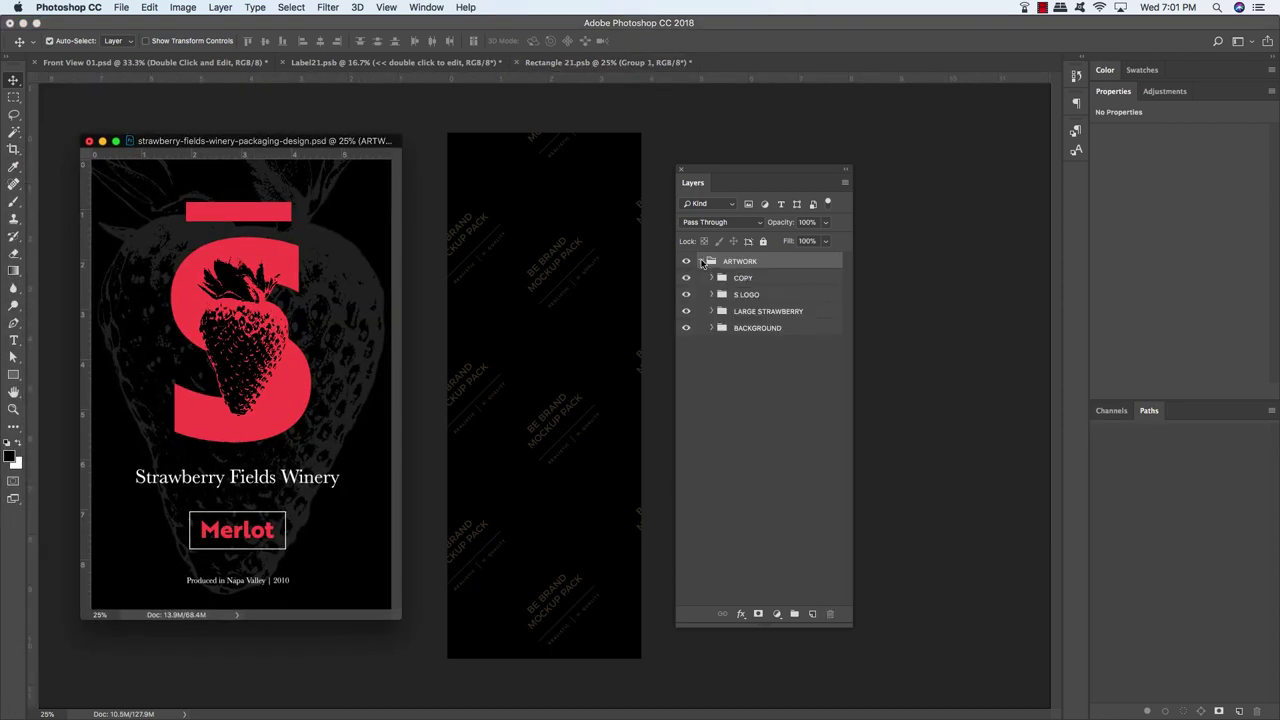
left_click(722, 278)
left_click(711, 278)
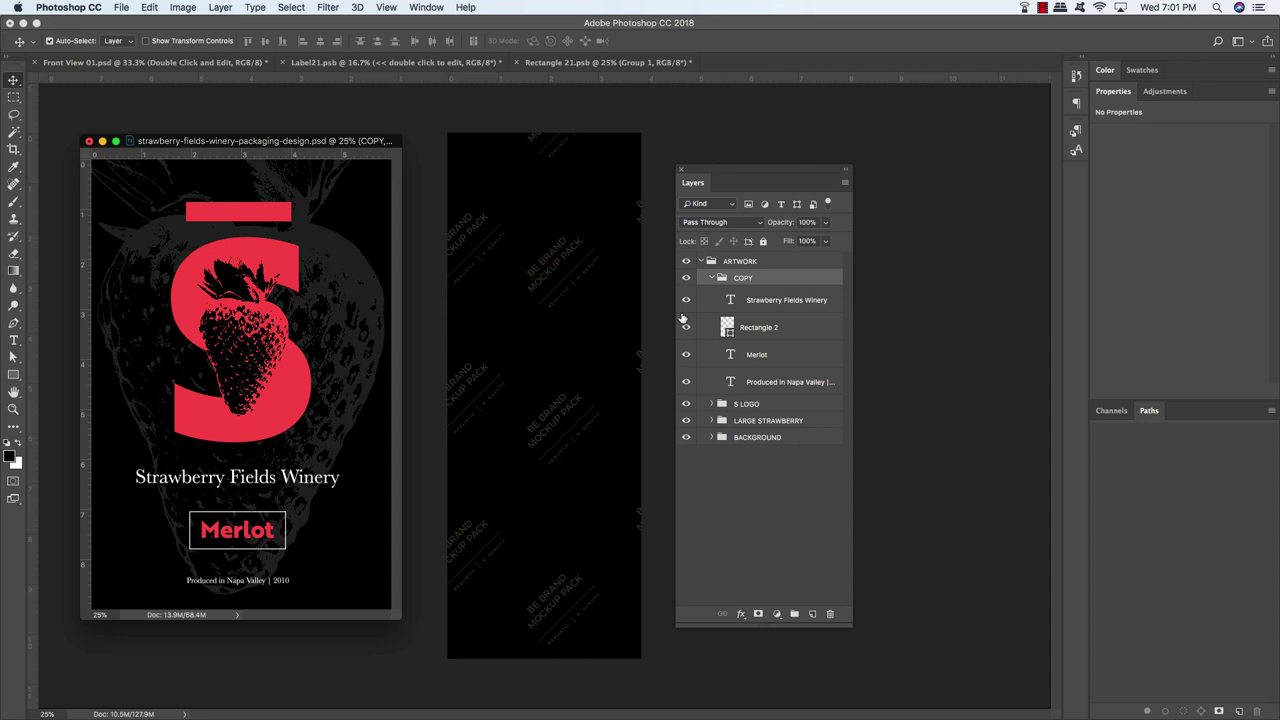
left_click(795, 307)
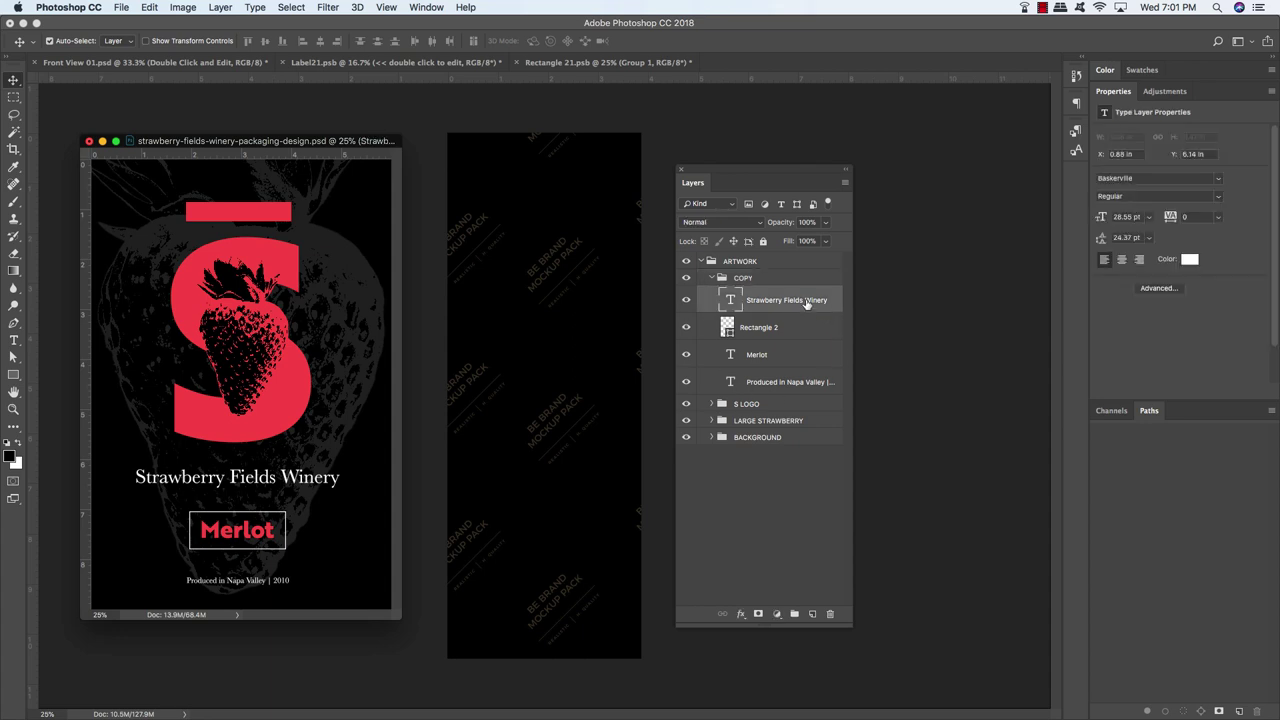
left_click_drag(806, 303, 590, 292)
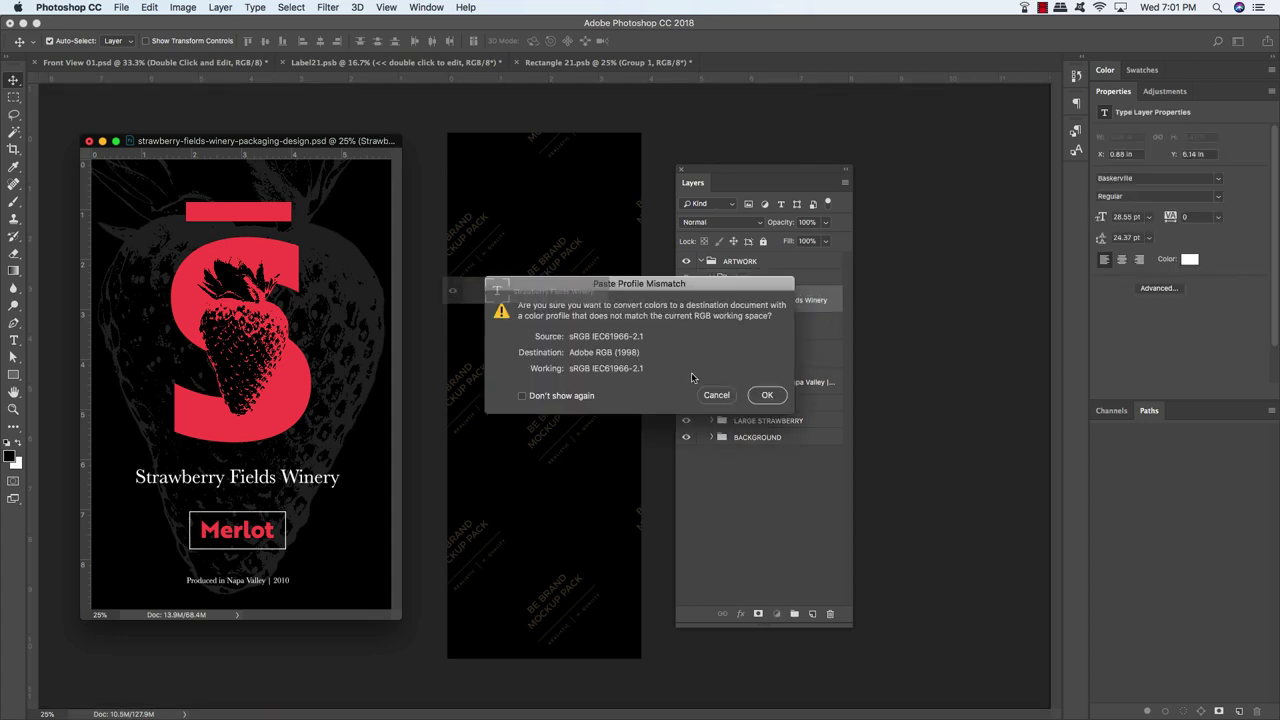
left_click(766, 396)
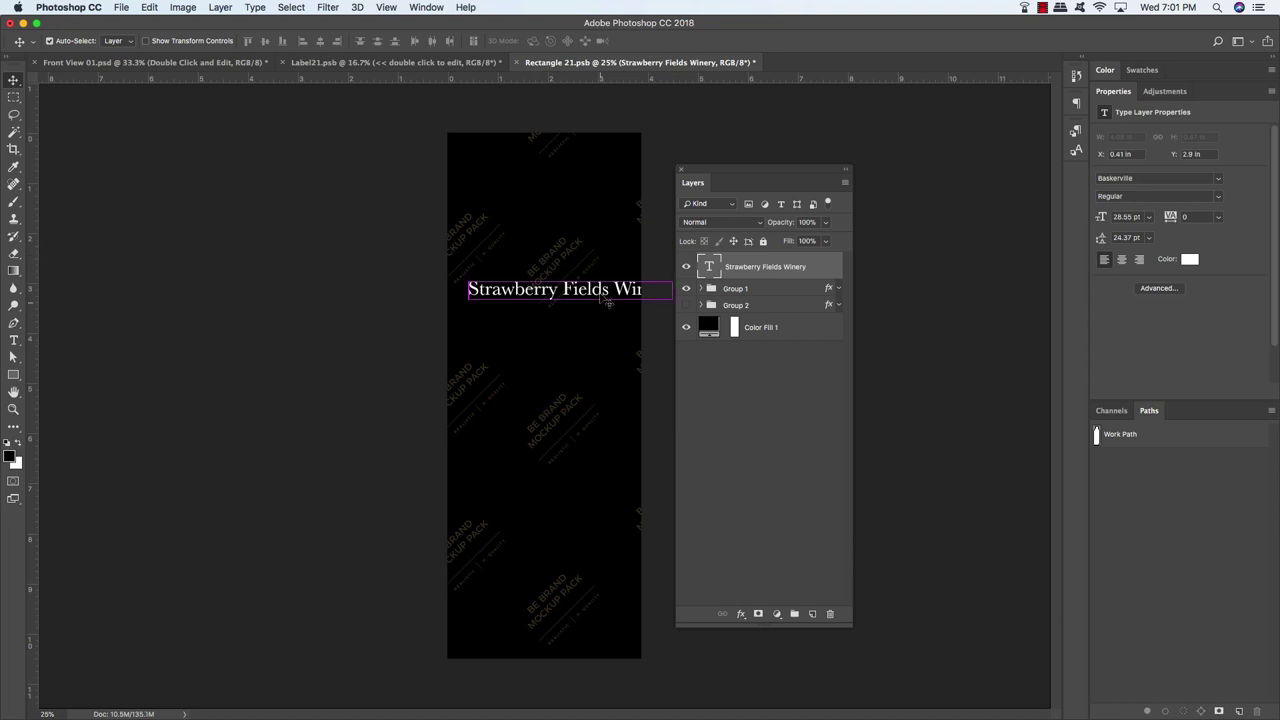
Scale the winery text to 62.20%, rotate it to -45° and place it over the upper central BE BRAND placeholder
key("super+t")
key("super+r")
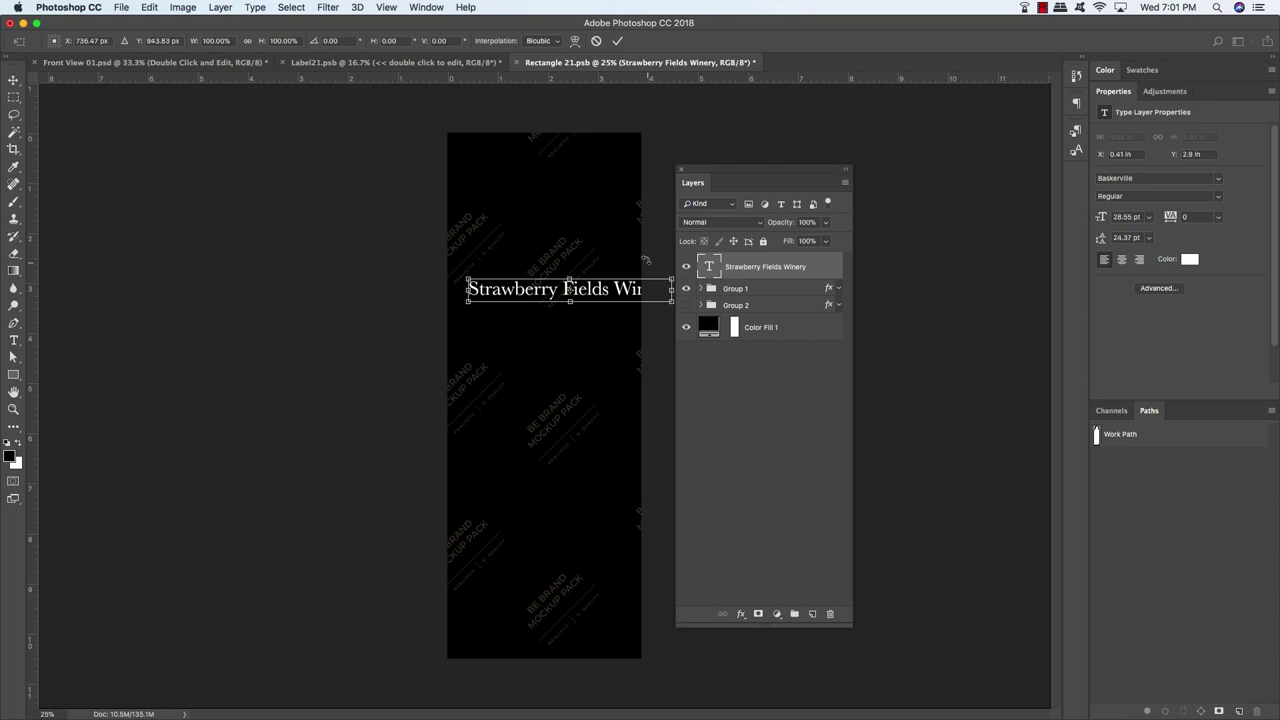
left_click_drag(646, 260, 595, 226)
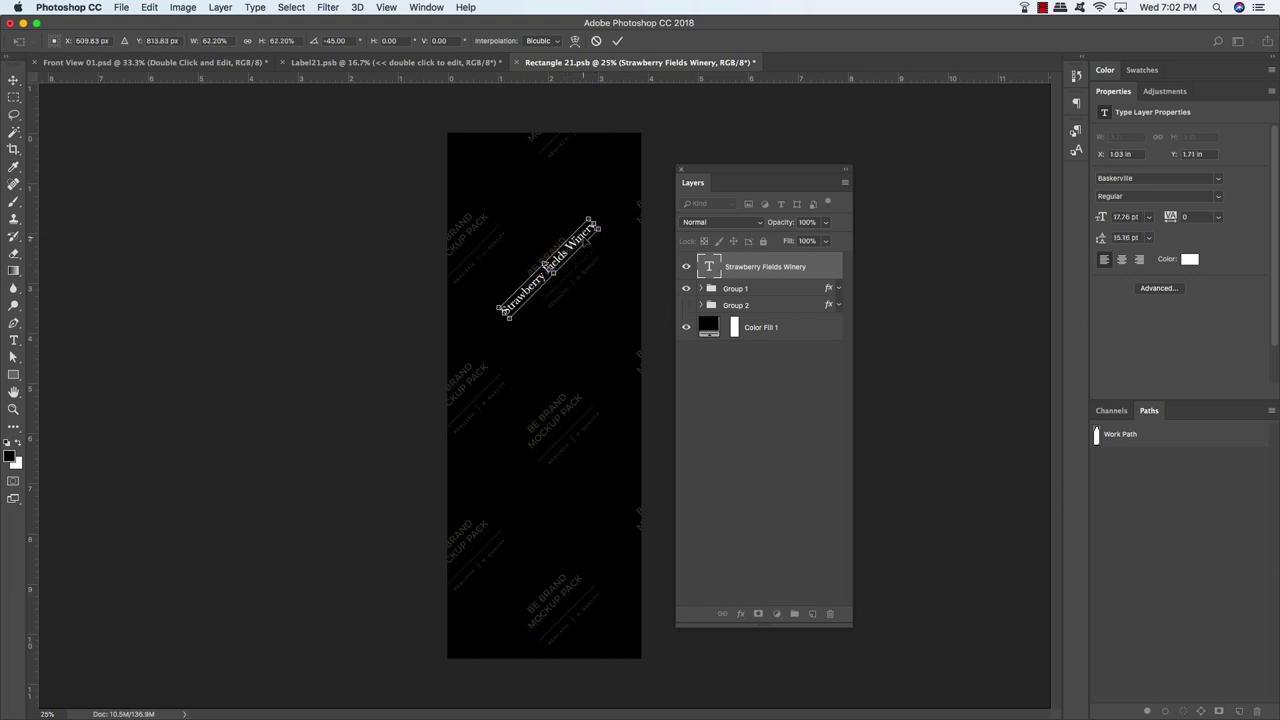
key("Return")
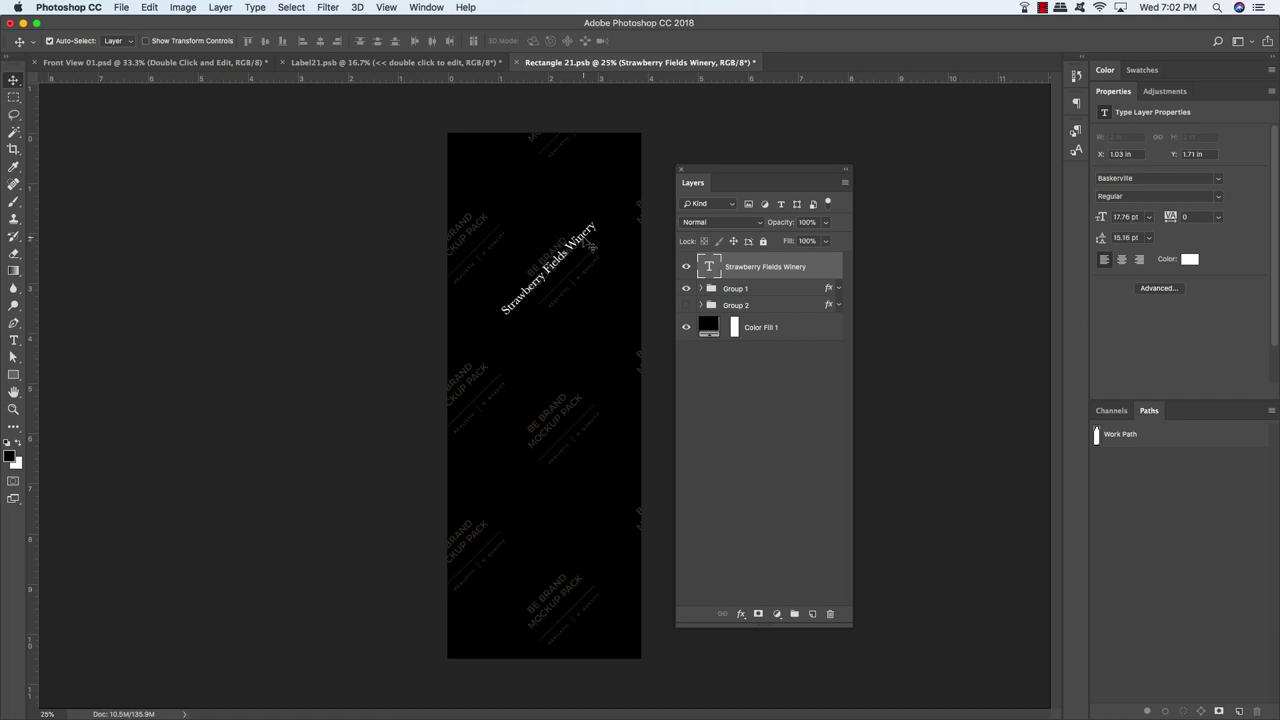
Duplicate the diagonal winery text twice, placing the copies straight below over the middle and lower central placeholders
left_click(591, 245, "alt")
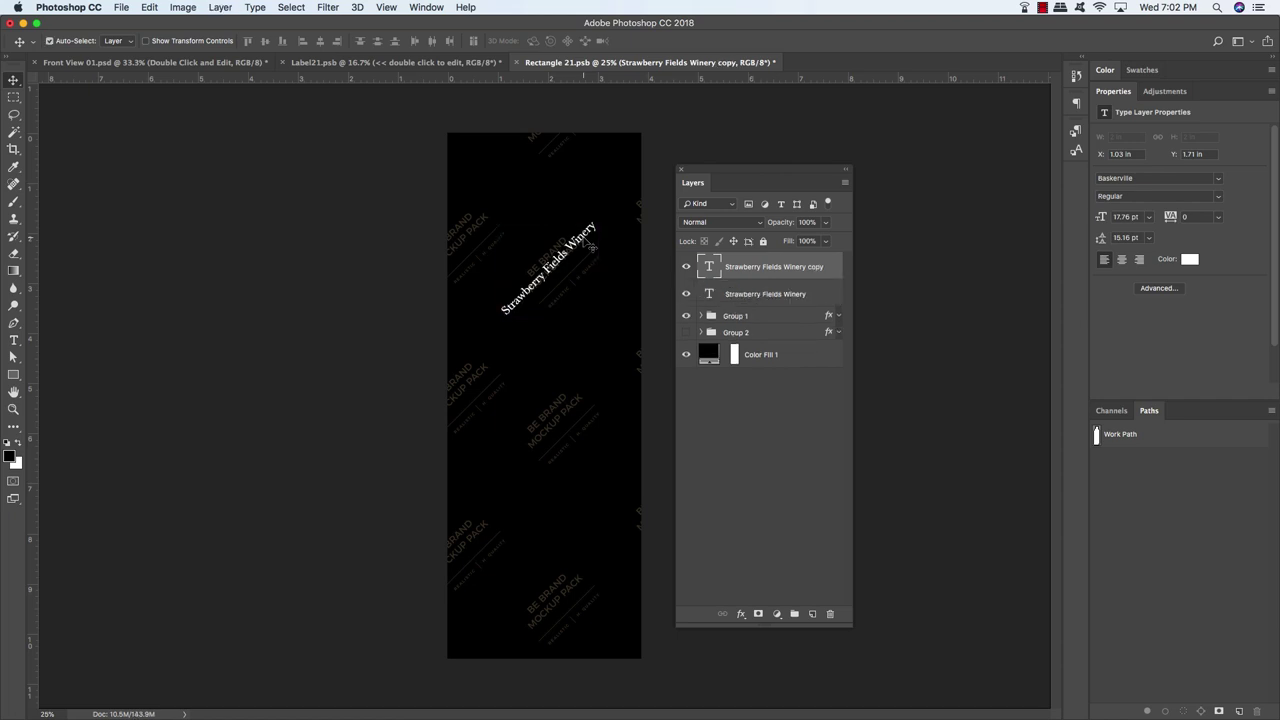
left_click_drag(591, 245, 568, 397)
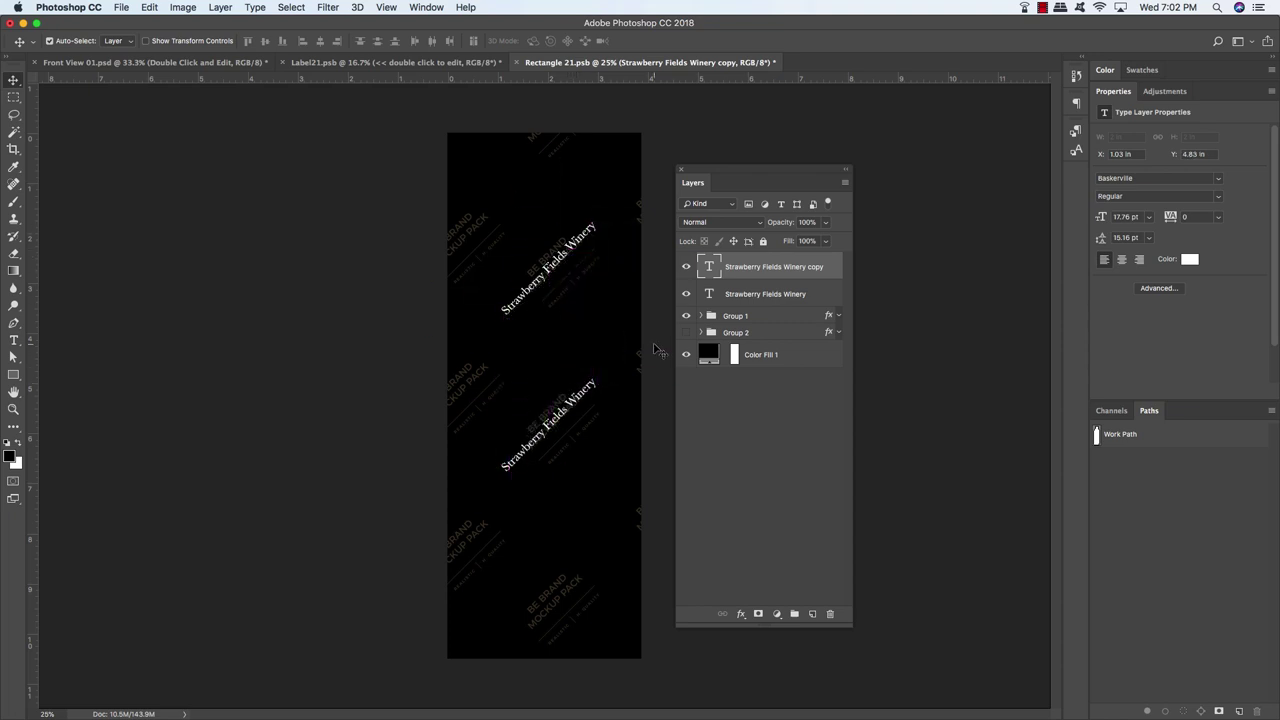
key("super+j")
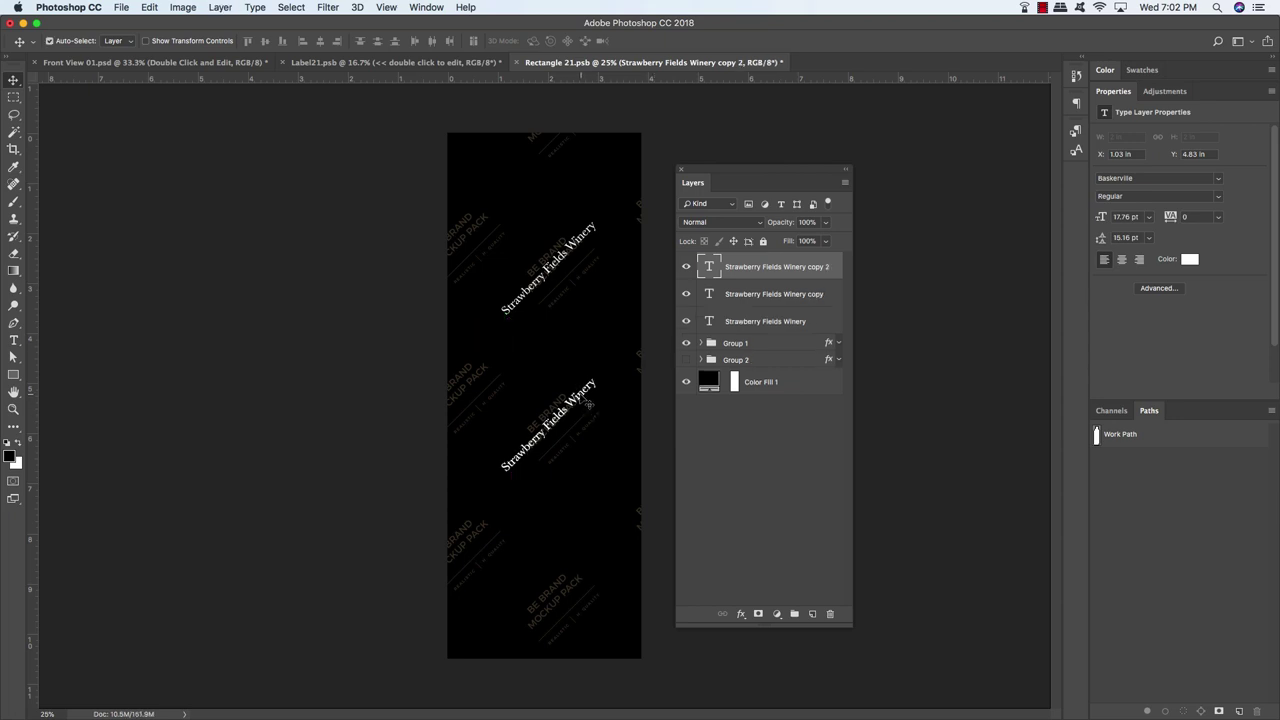
left_click_drag(588, 405, 582, 584)
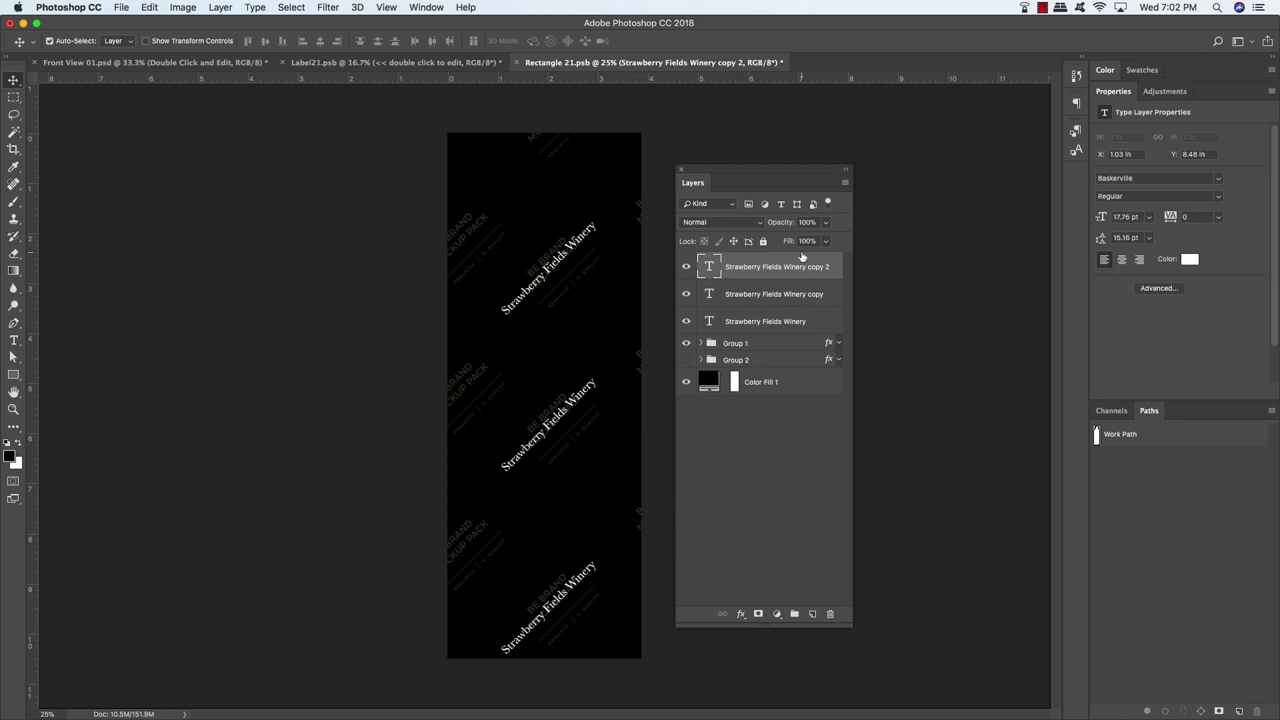
Duplicate the winery text again and position it over the lowest placeholder at the artwork's left edge, running partly off the canvas
key("super+j")
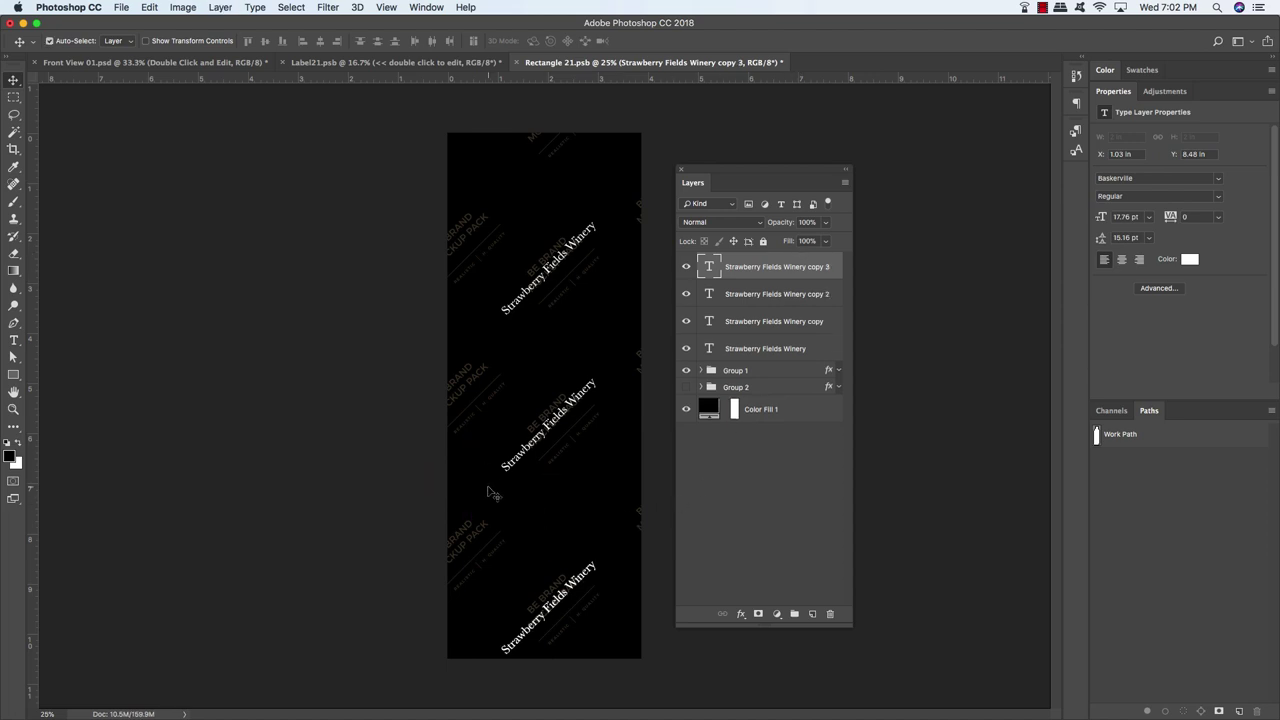
left_click_drag(582, 578, 478, 536)
key("Left")
key("Left")
key("Left")
key("Left")
key("Left")
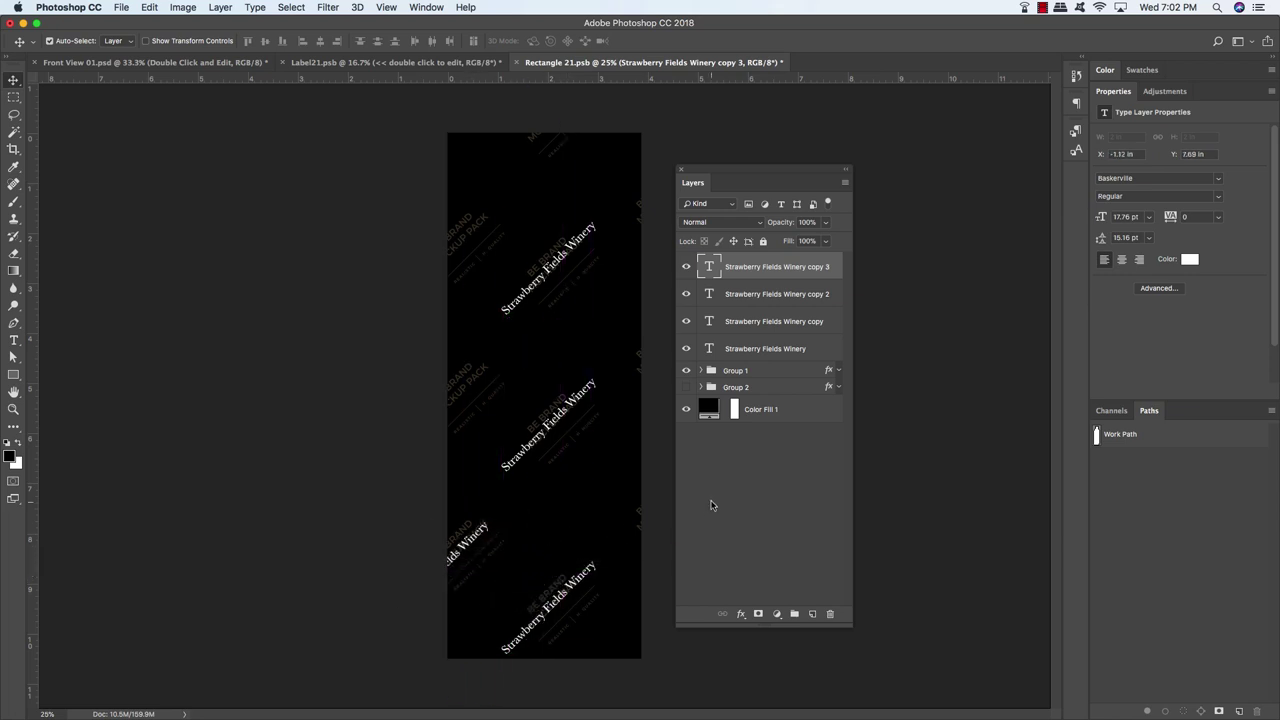
key("Left")
key("Left")
Duplicate the left-edge winery text twice, moving the copies straight up over the middle and upper left-edge placeholders
key("super+j")
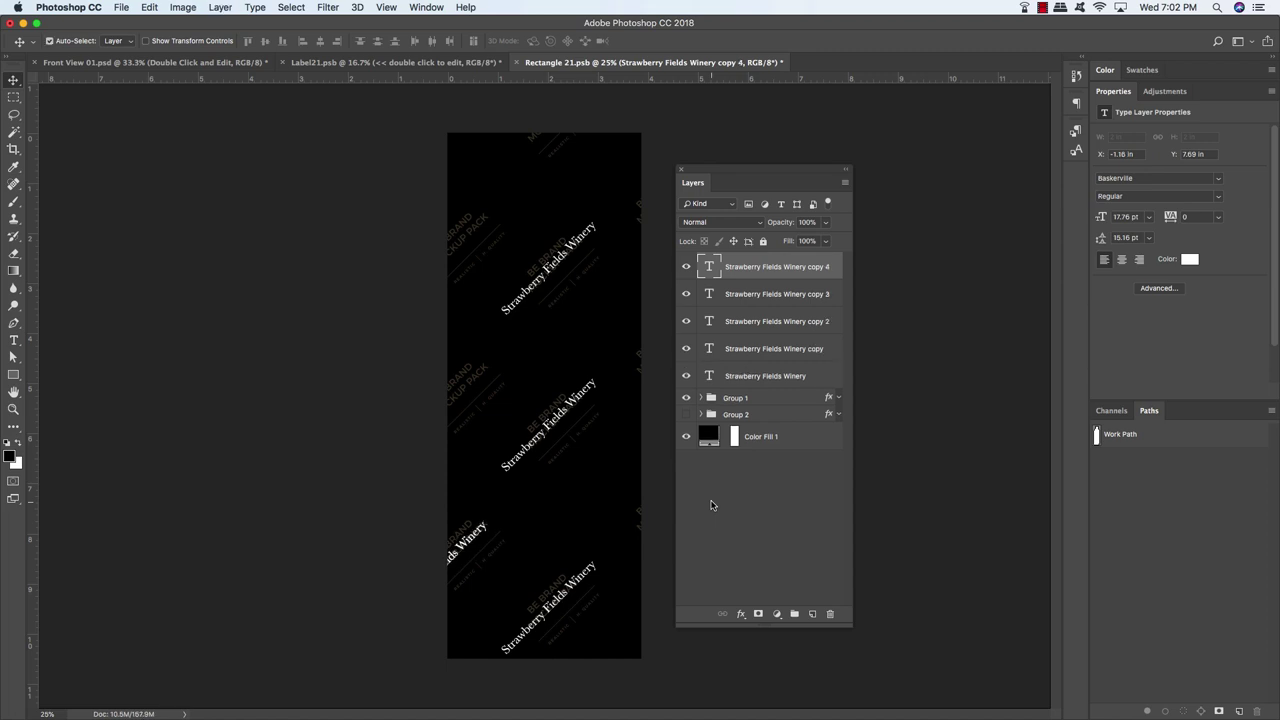
key("super+t")
left_click_drag(488, 540, 492, 384)
key("Return")
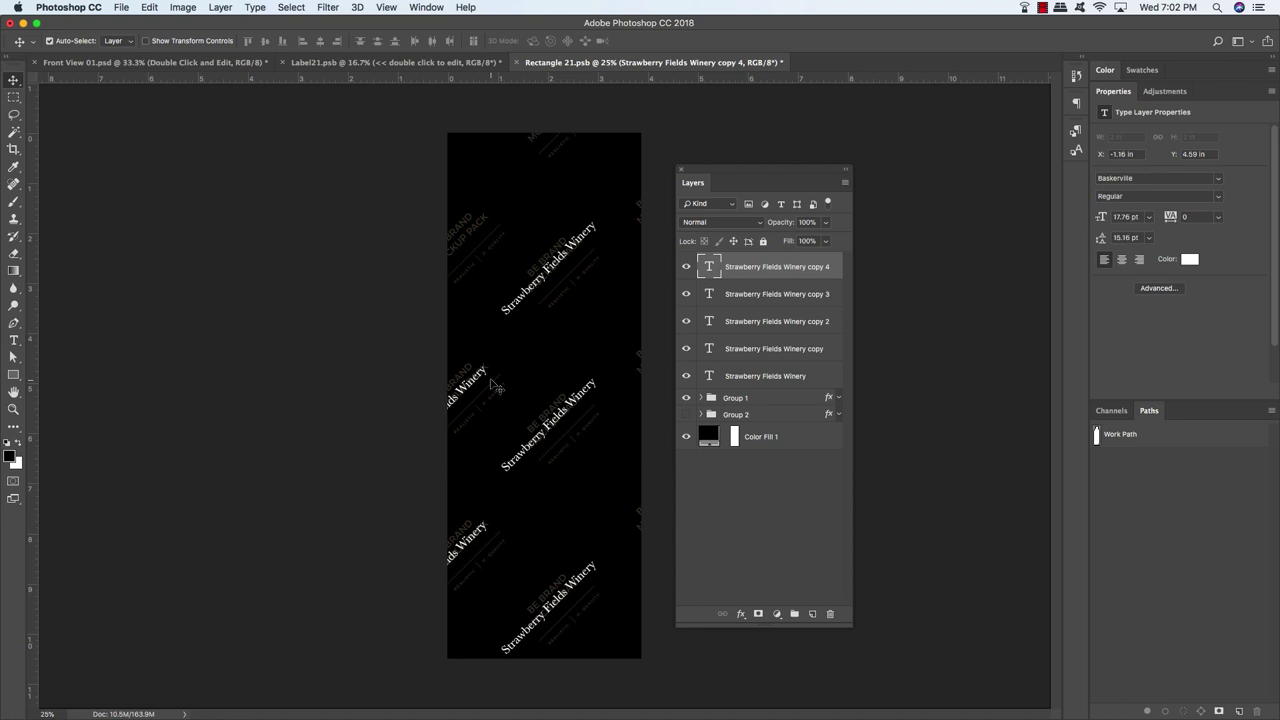
key("super+j")
left_click_drag(482, 383, 484, 230)
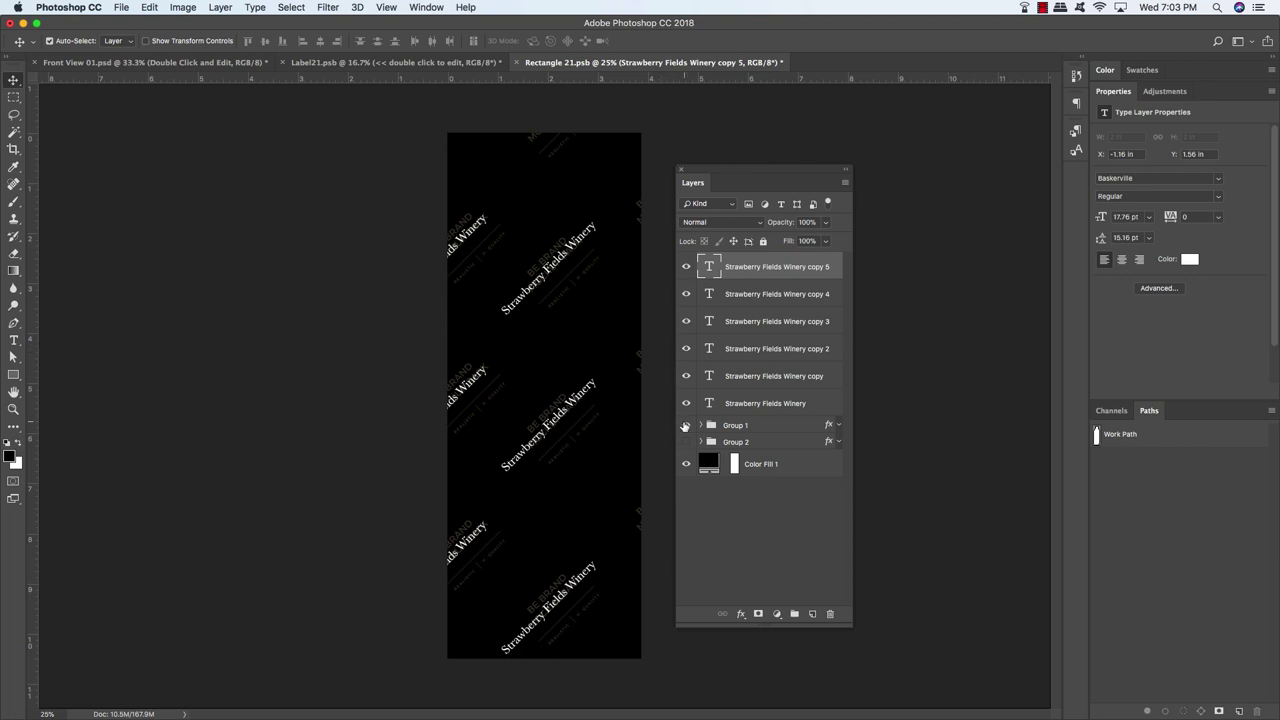
Hide the Group 1 placeholder text and briefly preview Group 2's line shapes, leaving both groups hidden
left_click(686, 426)
left_click(739, 443)
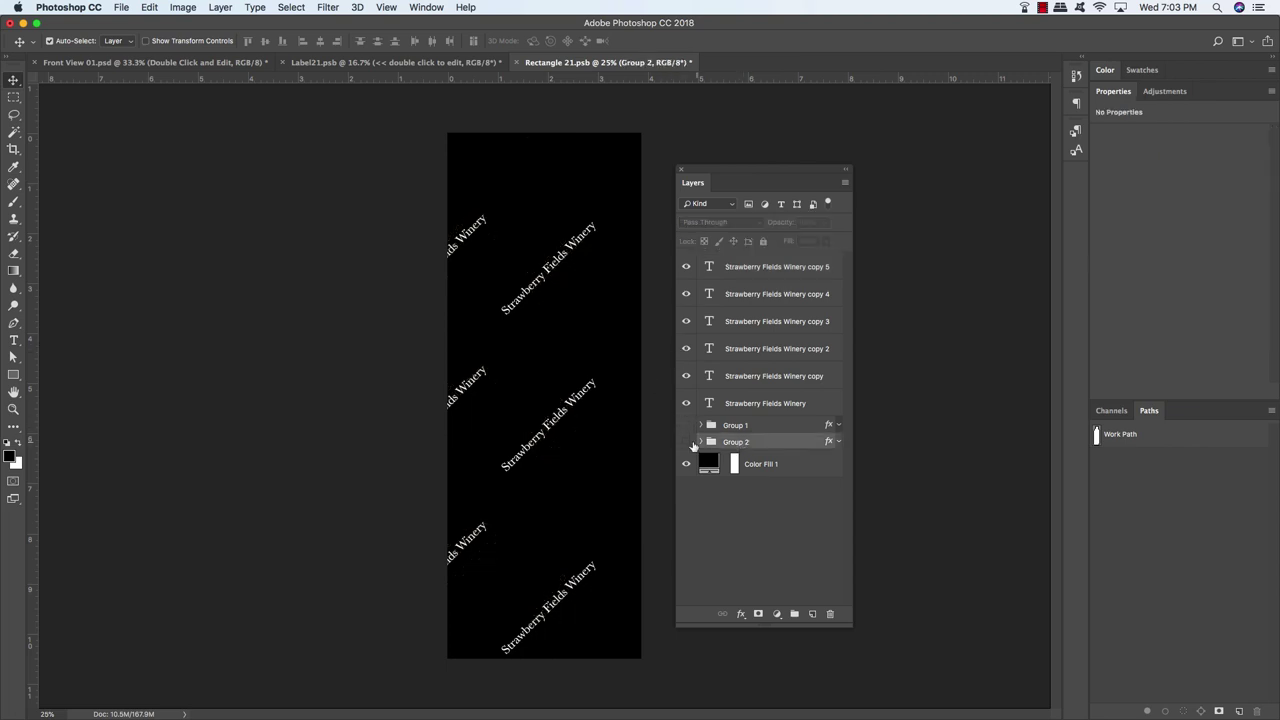
left_click(686, 443)
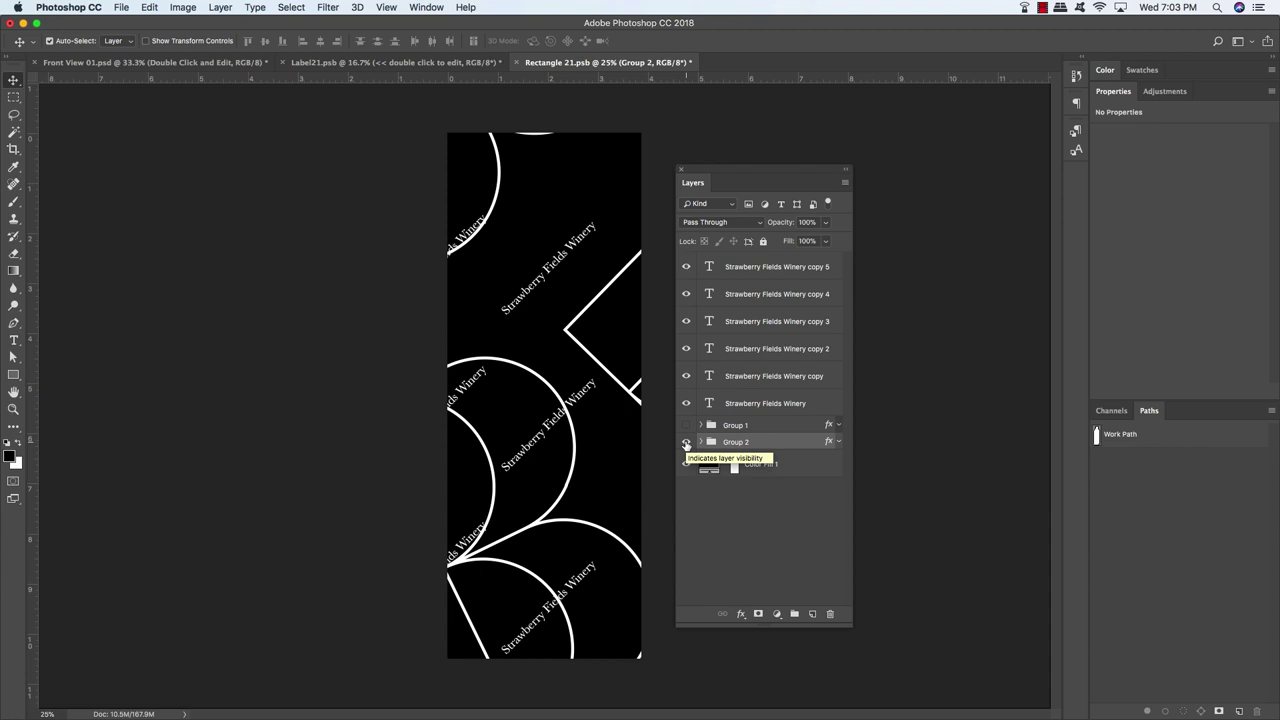
left_click(686, 442)
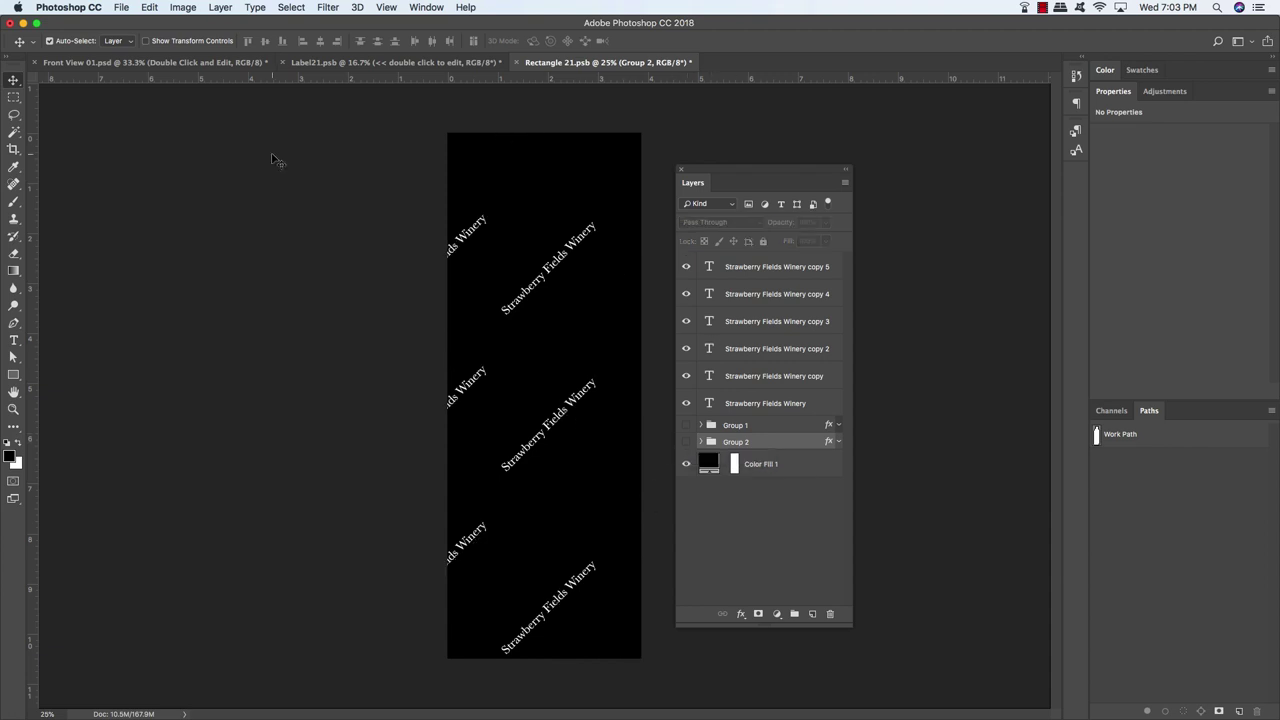
Switch to strawberry-fields-winery-packaging-design.psd and convert the S LOGO group to a smart object
key("ctrl+Tab")
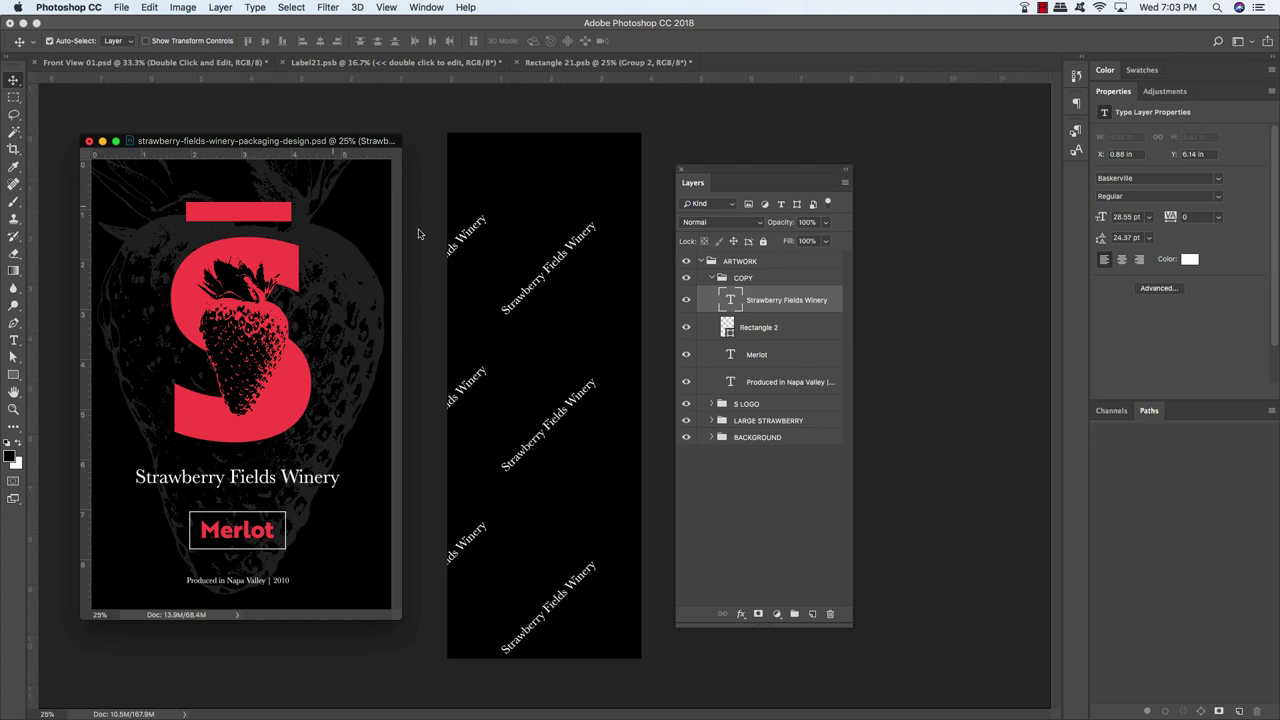
left_click(712, 279)
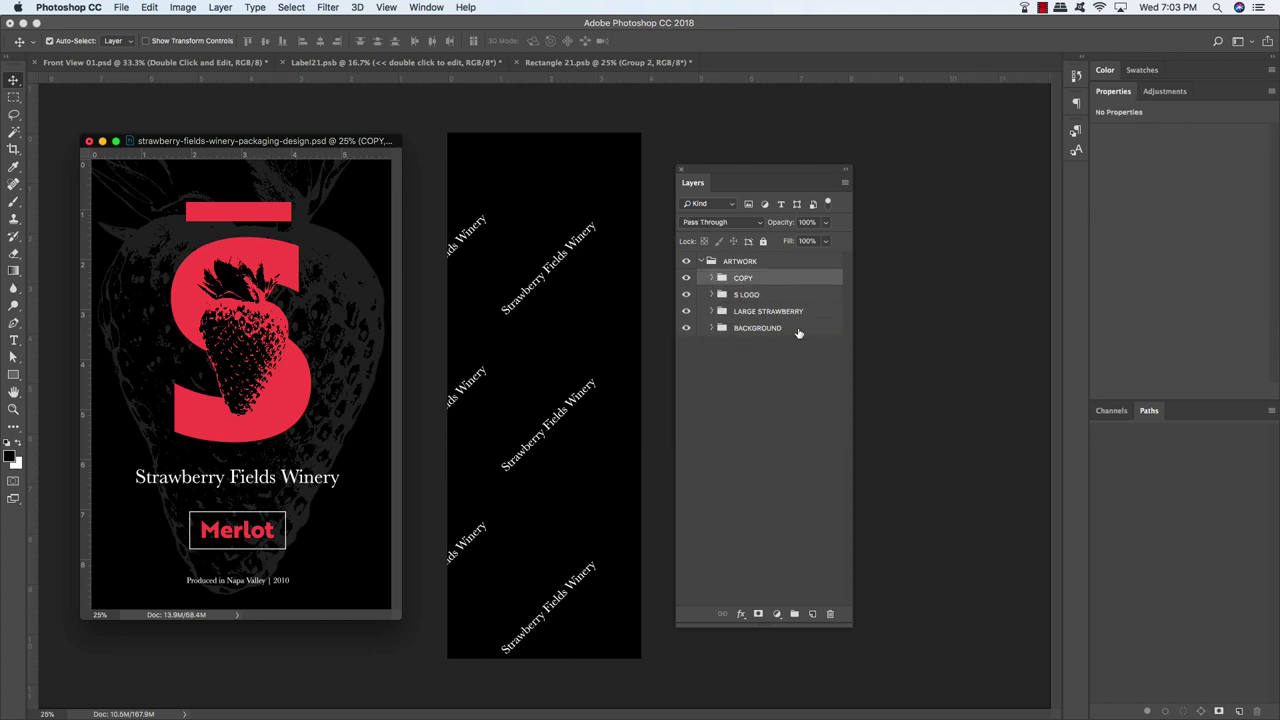
left_click(765, 297)
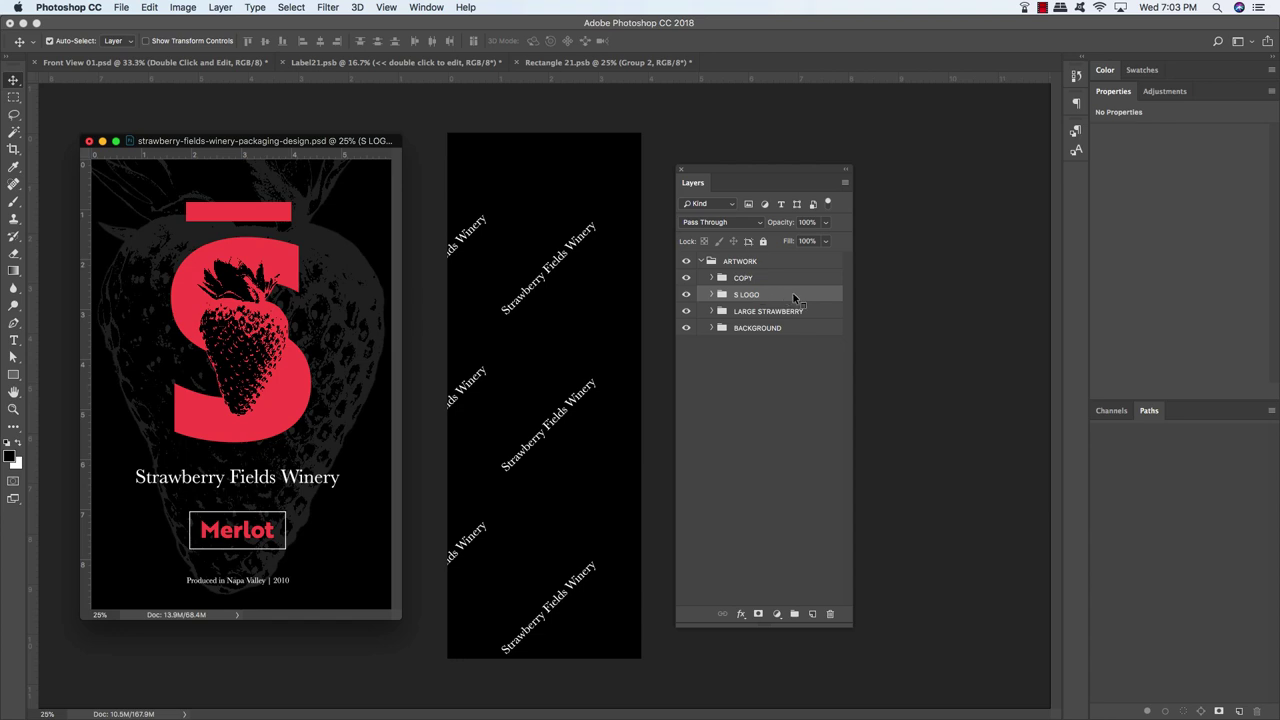
right_click(794, 297)
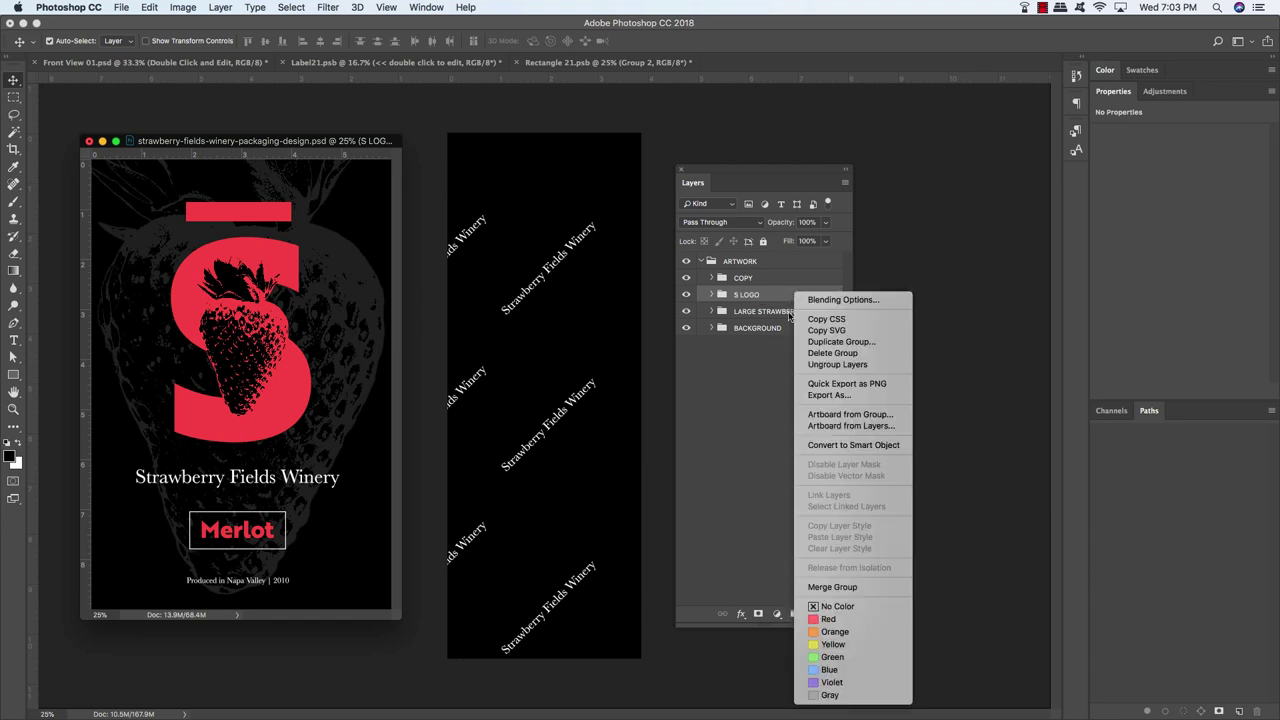
left_click(845, 447)
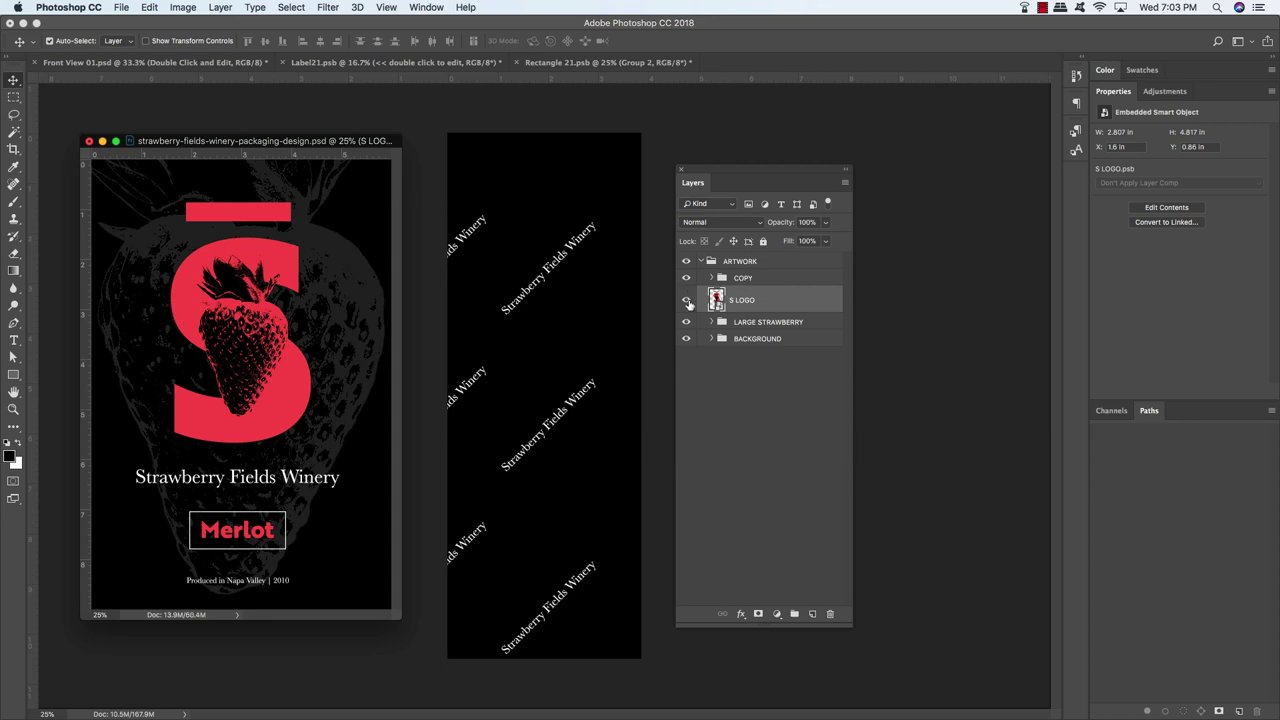
left_click(686, 300)
left_click(686, 300)
Copy the S LOGO into the Rectangle 21 wrap artwork, rotate it -45°, and position it running off the canvas's upper right corner
left_click_drag(809, 306, 599, 270)
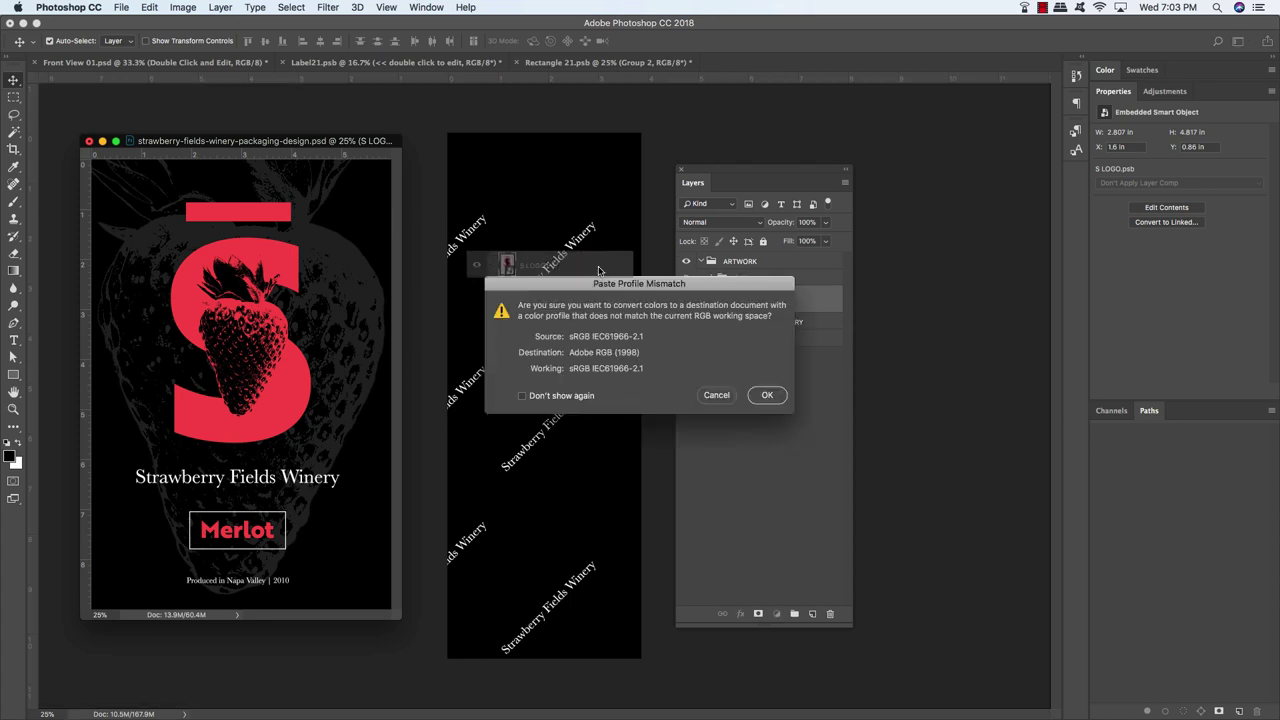
key("Return")
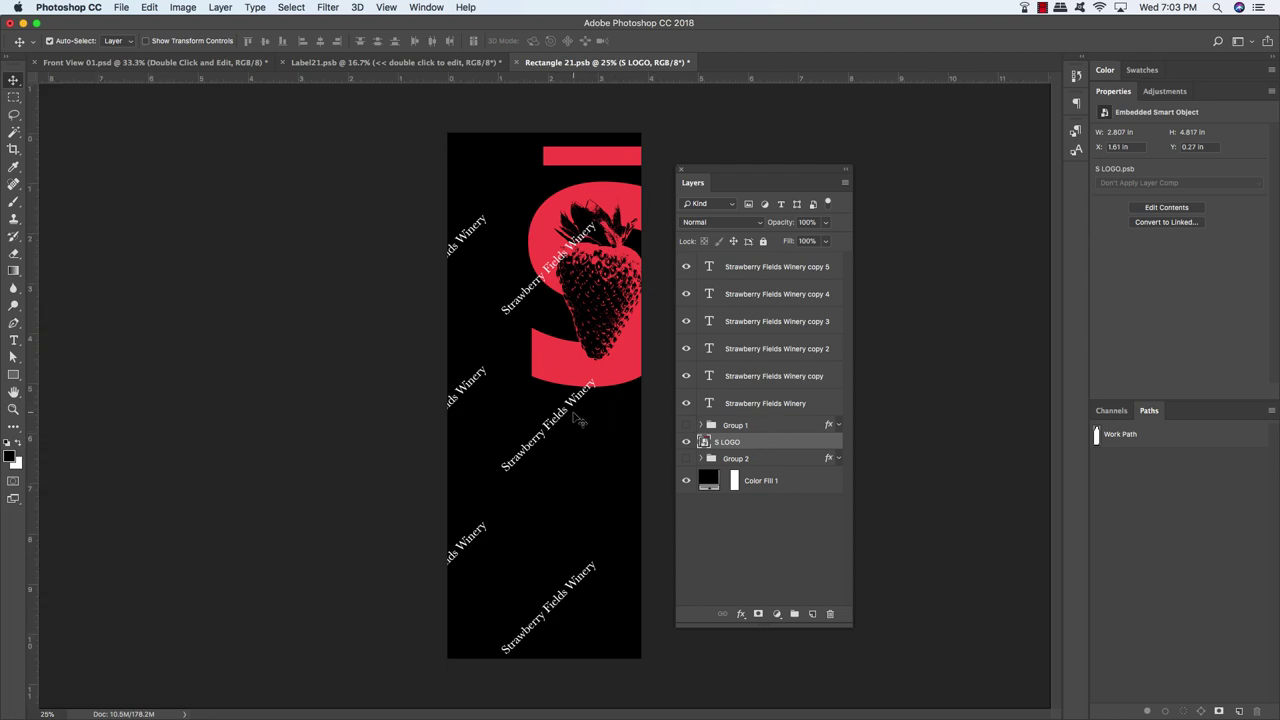
key("ctrl+t")
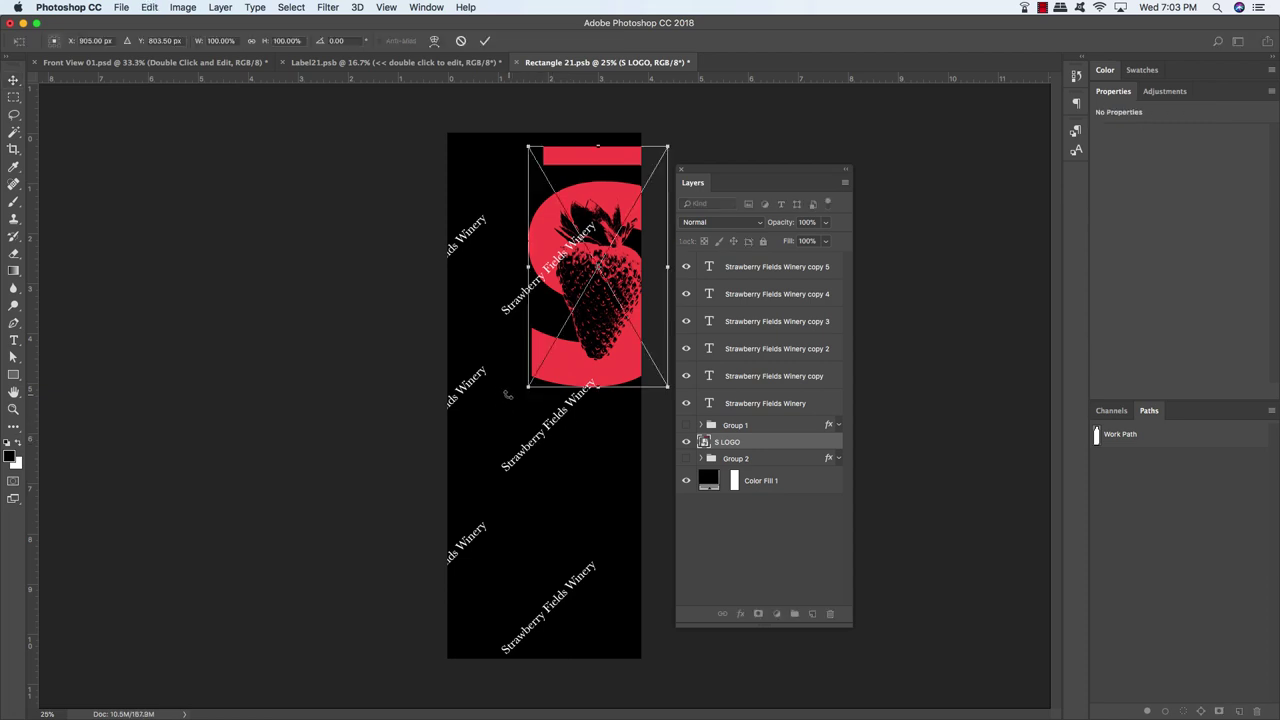
left_click_drag(508, 395, 612, 386)
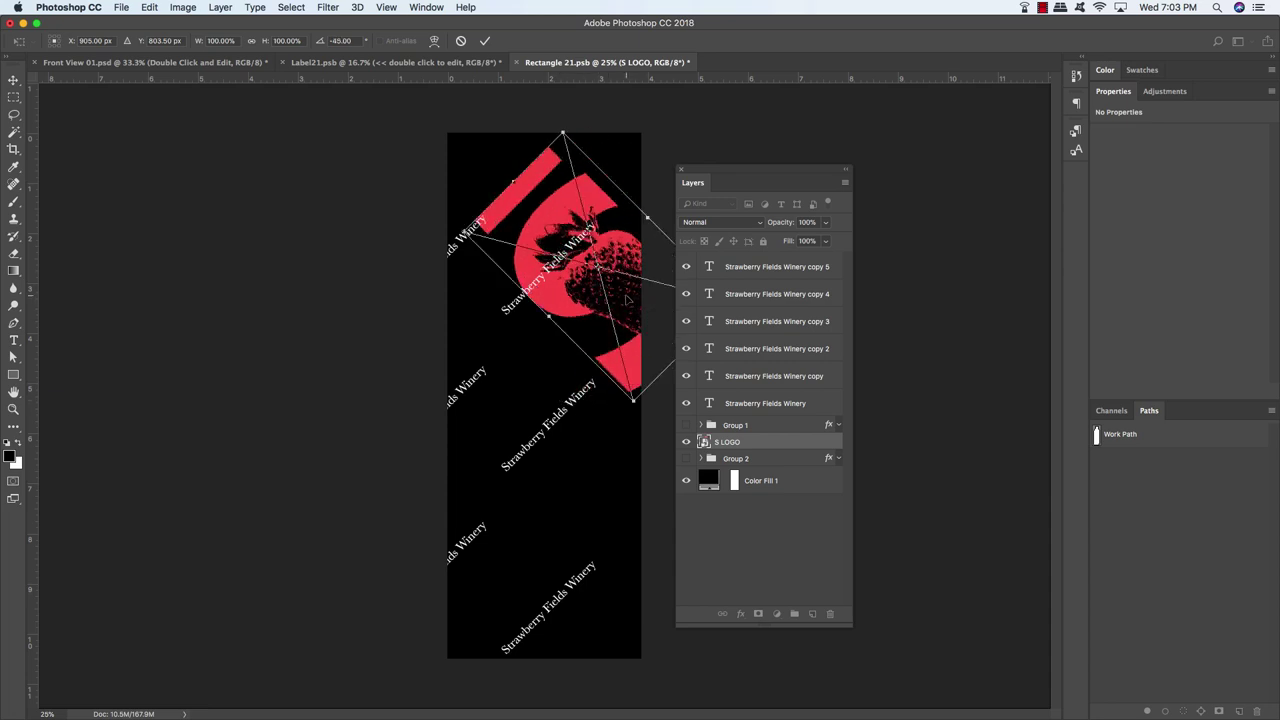
left_click_drag(628, 298, 620, 269)
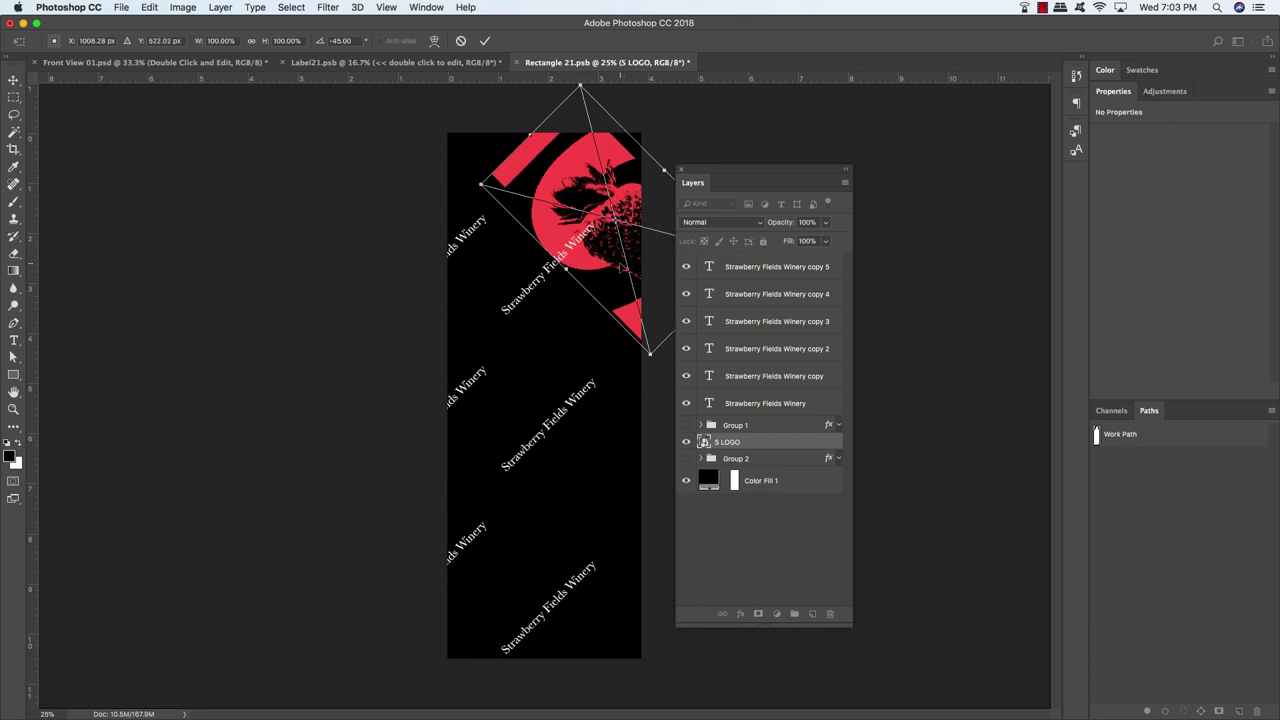
key("Return")
Duplicate the rotated S logo and place the copy below it, slightly further left, across the middle of the wrap artwork
key("super+j")
key("super+t")
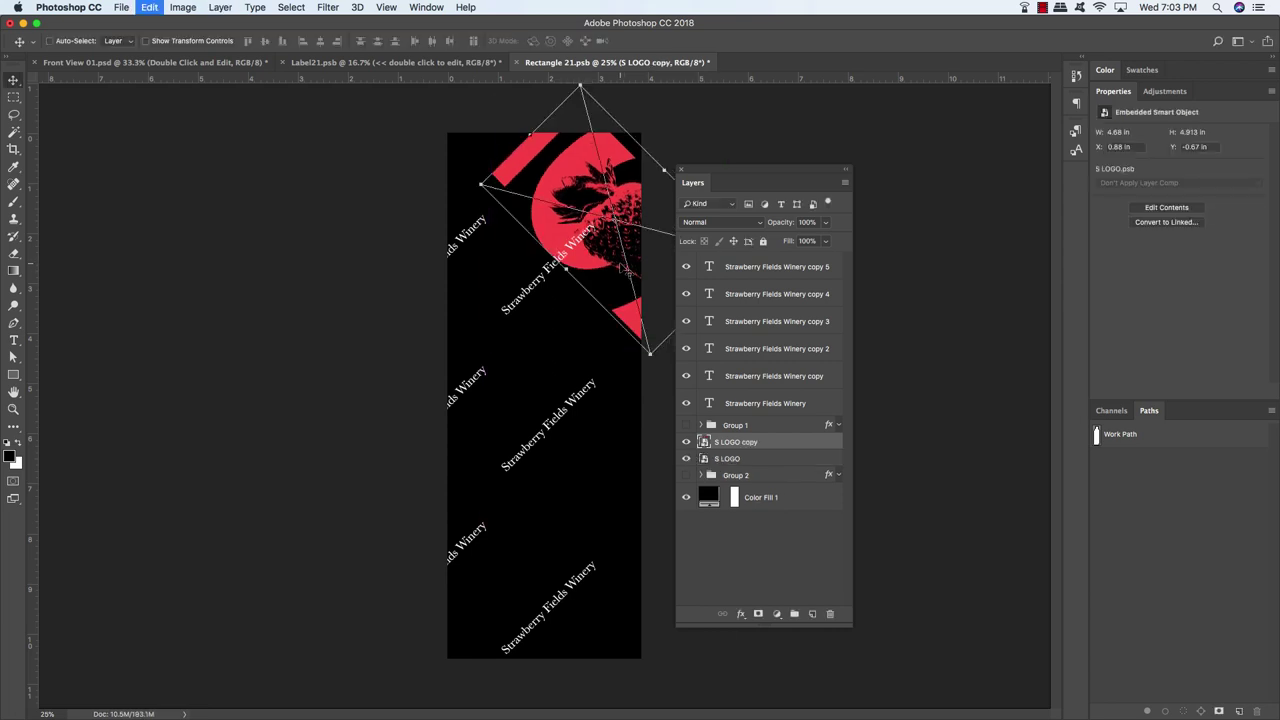
left_click_drag(623, 269, 619, 405)
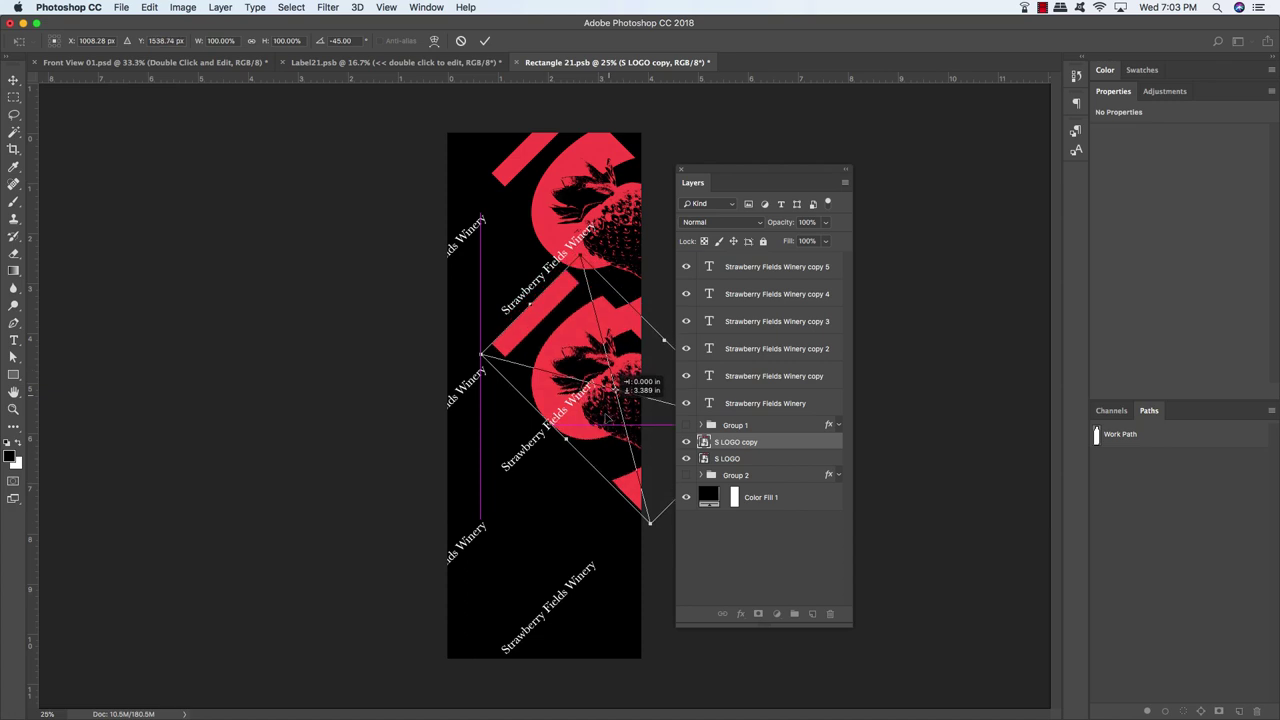
left_click_drag(606, 362, 613, 389)
key("Return")
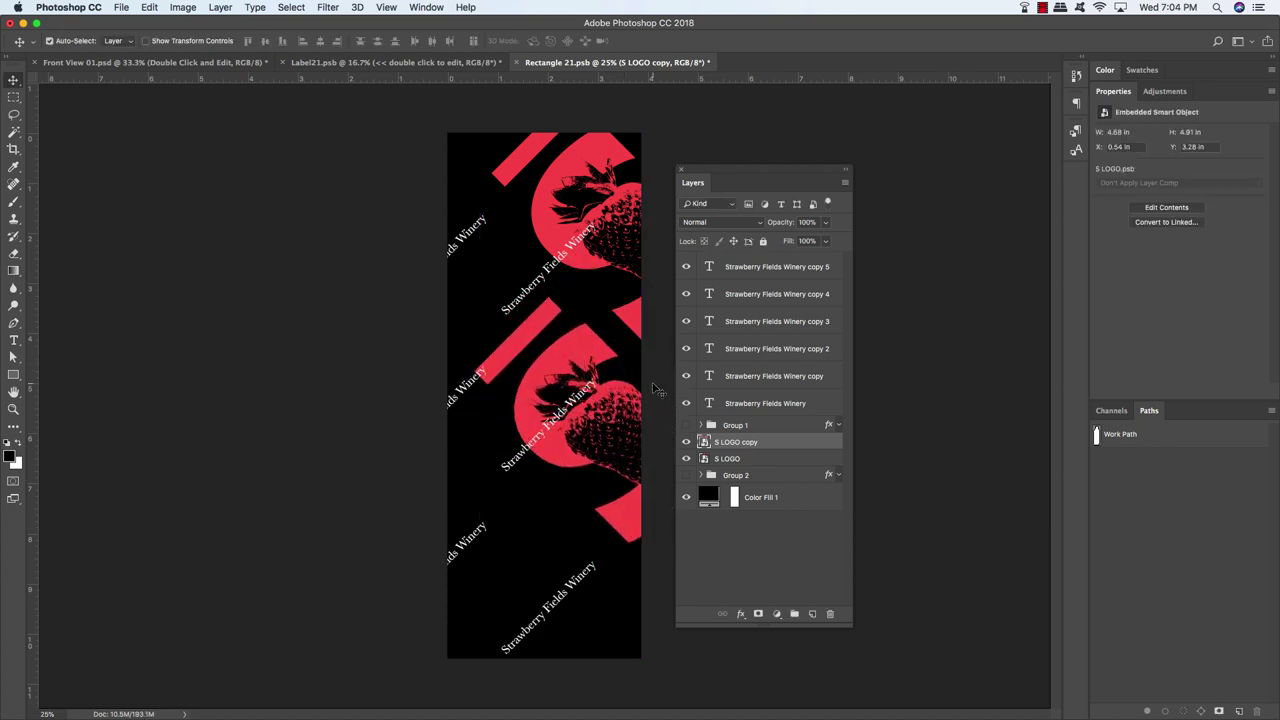
key("shift+Down")
key("shift+Down")
key("shift+Down")
key("shift+Down")
Duplicate the middle S logo and place the copy at the bottom of the artwork, further left and running off the lower edge
key("ctrl+j")
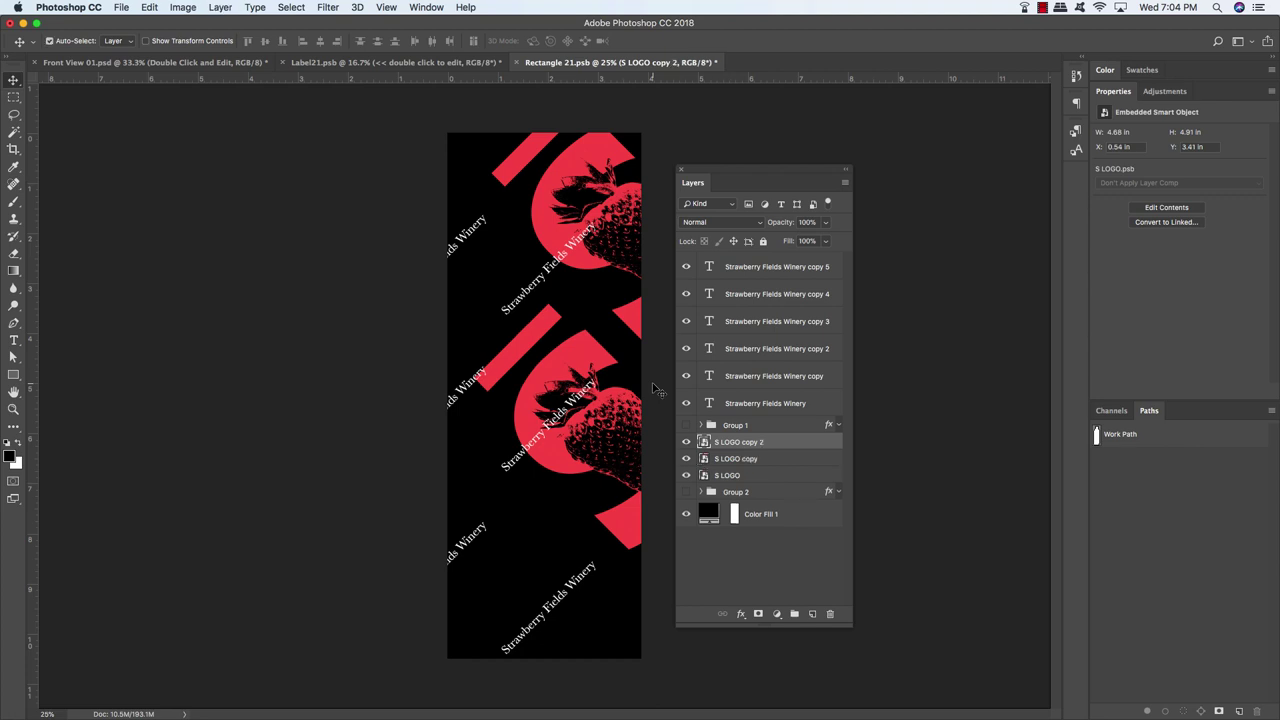
key("ctrl+t")
left_click_drag(513, 338, 477, 536)
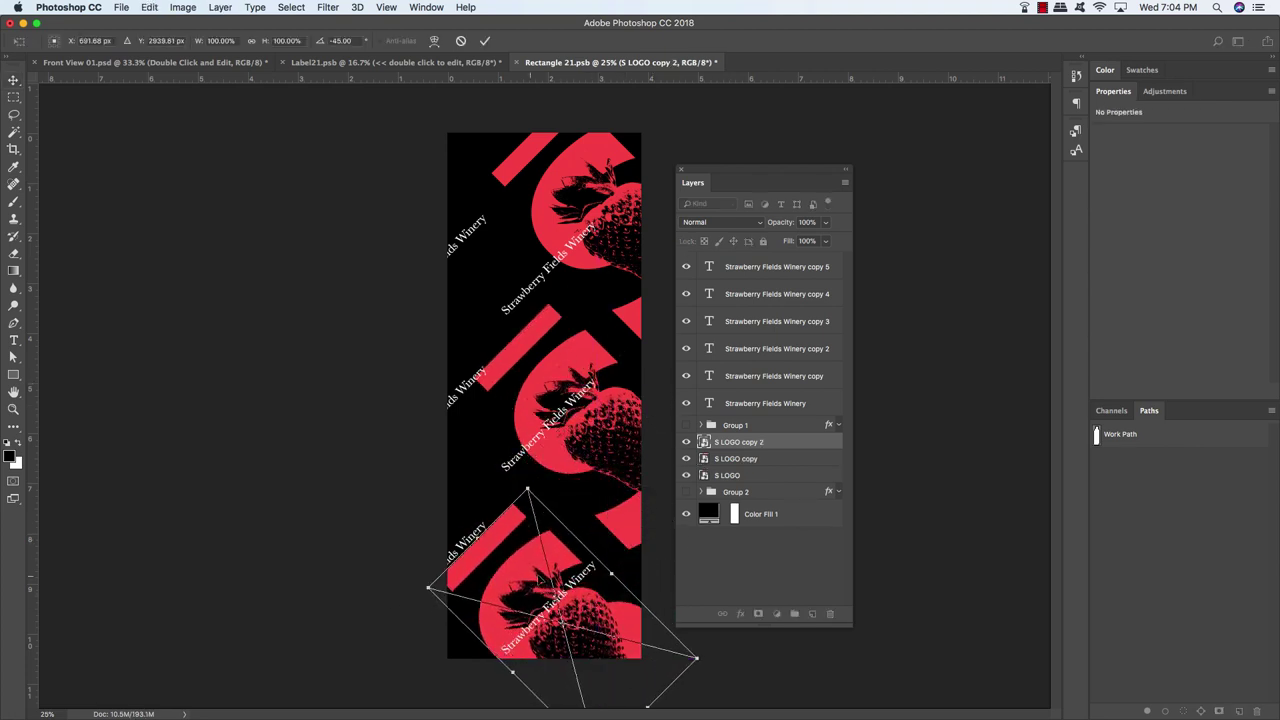
key("Return")
key("shift+Right")
key("shift+Right")
key("shift+Right")
key("shift+Right")
key("shift+Right")
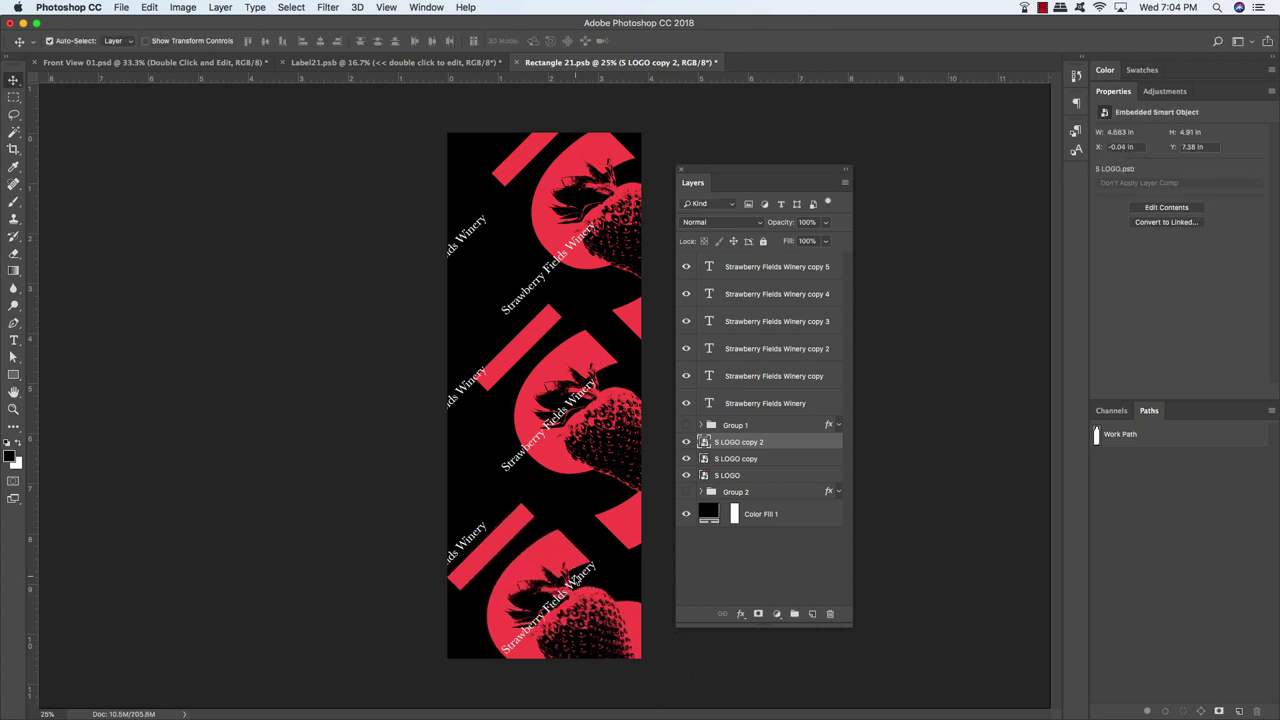
key("shift+Left")
key("shift+Left")
key("shift+Down")
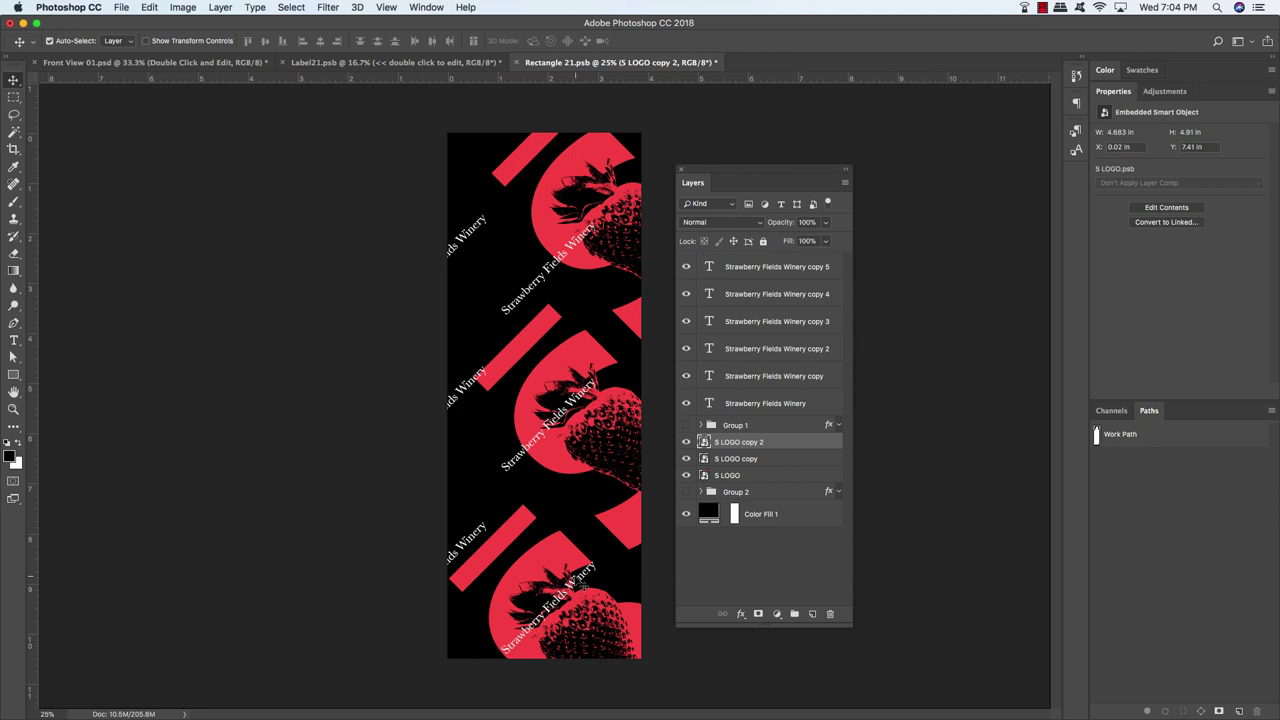
Duplicate the lowest S logo and move the copy off the artwork's left edge so only its base shows between the lower text lines
key("super+j")
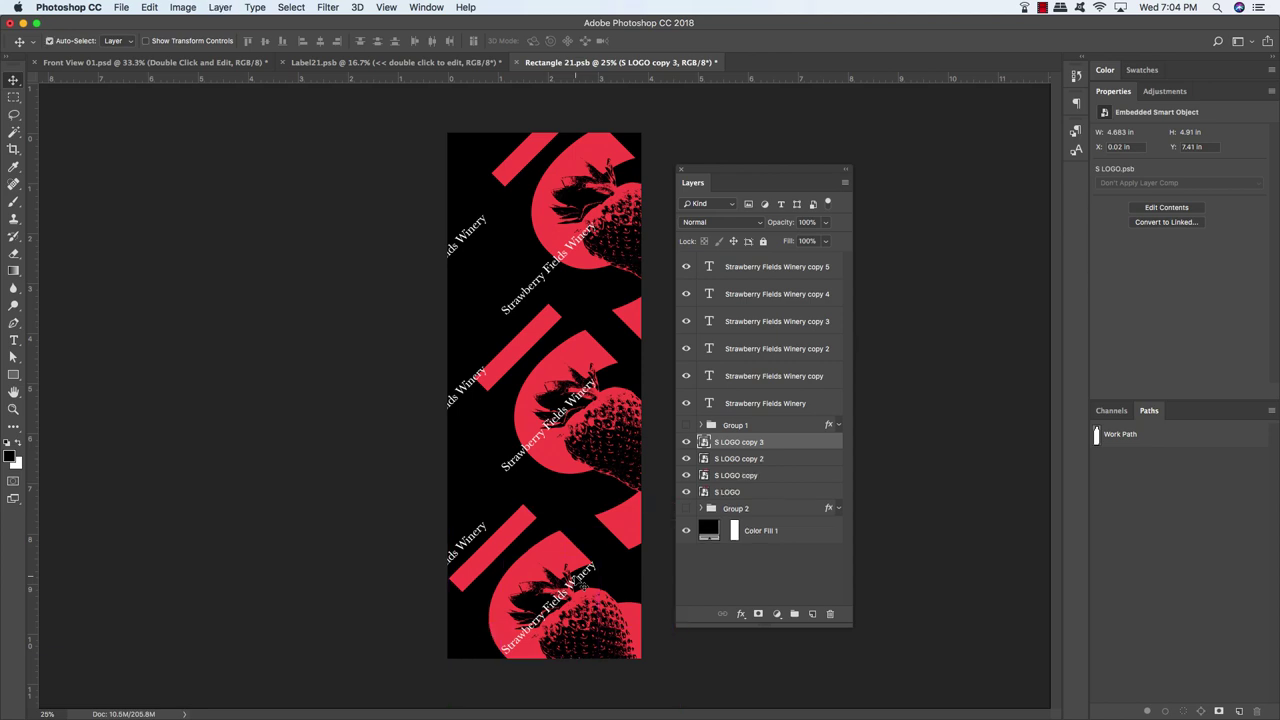
key("super+t")
left_click_drag(632, 637, 455, 460)
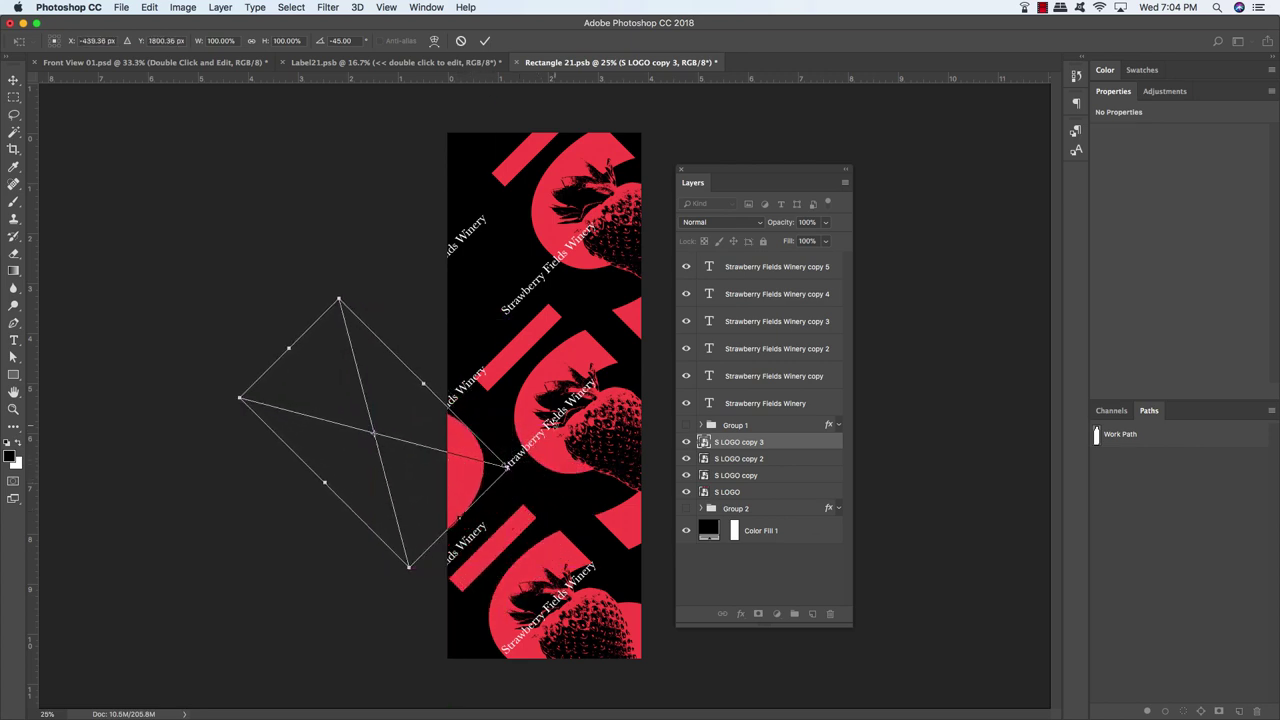
key("Return")
key("shift+Left")
key("shift+Up")
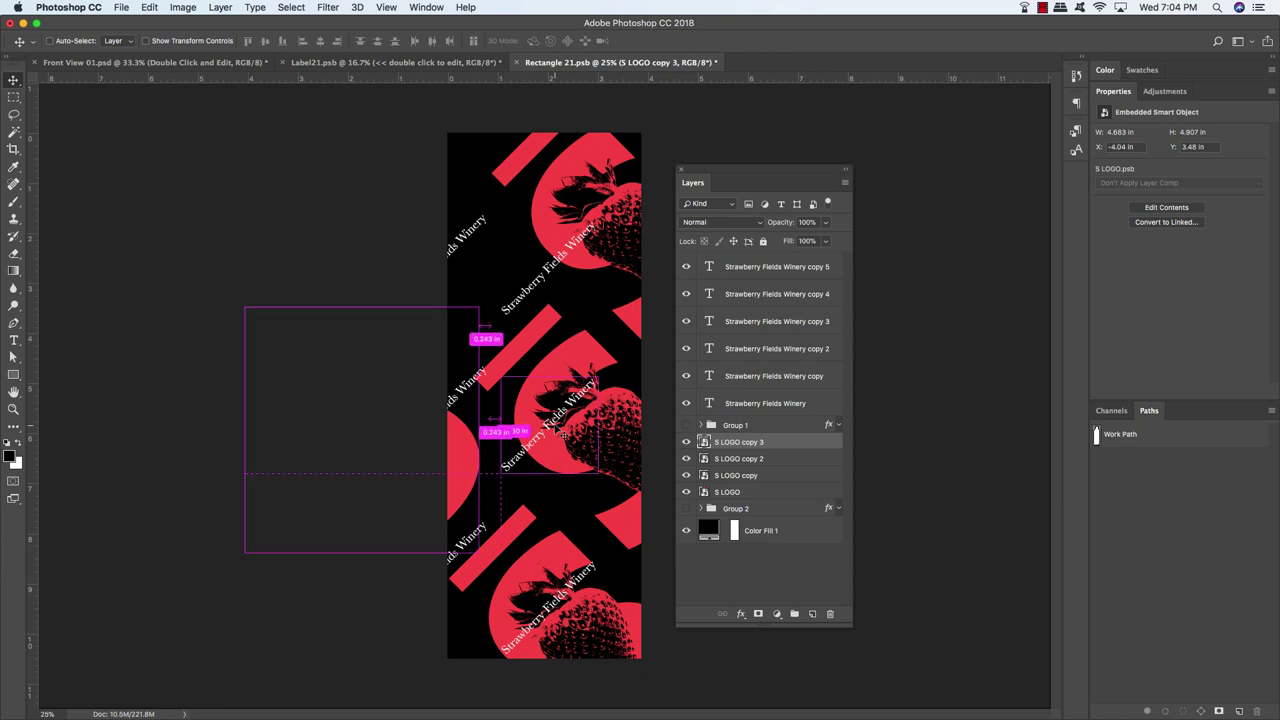
Duplicate the left-edge S logo and move the copy straight up between the upper and middle left-edge text lines
left_click(561, 433, "alt")
key("ctrl+t")
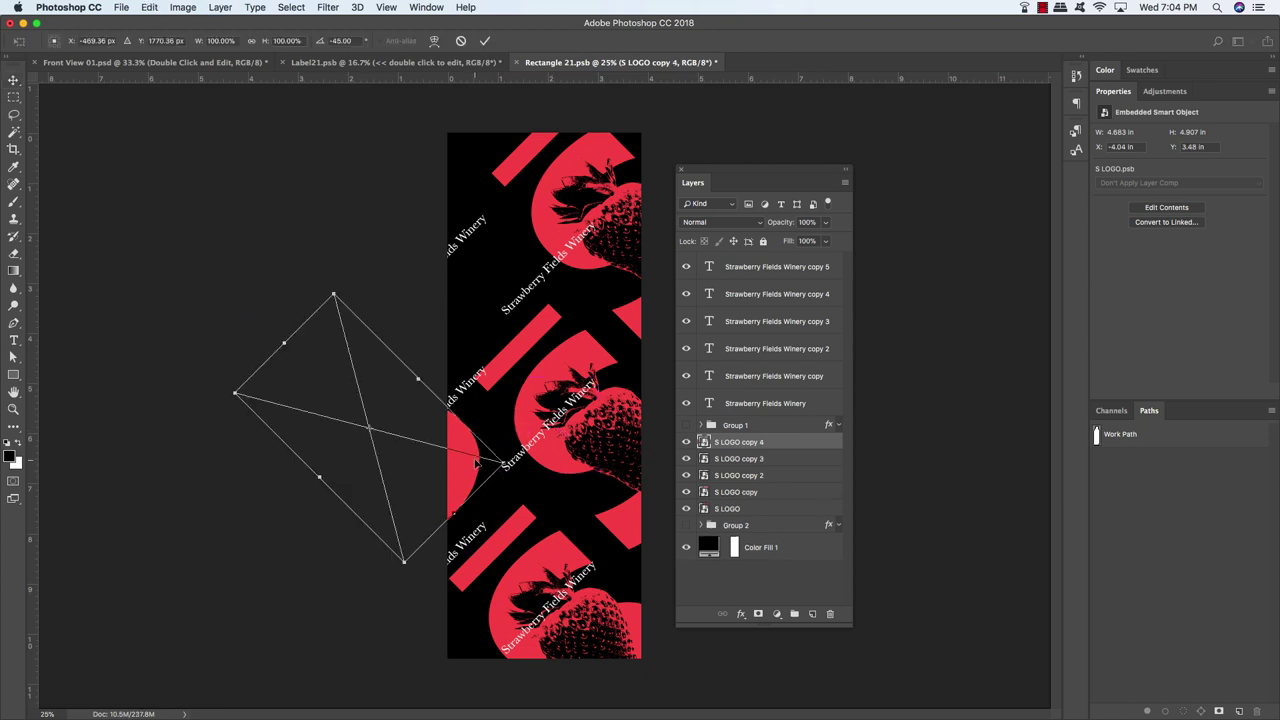
left_click_drag(474, 463, 474, 314)
key("Return")
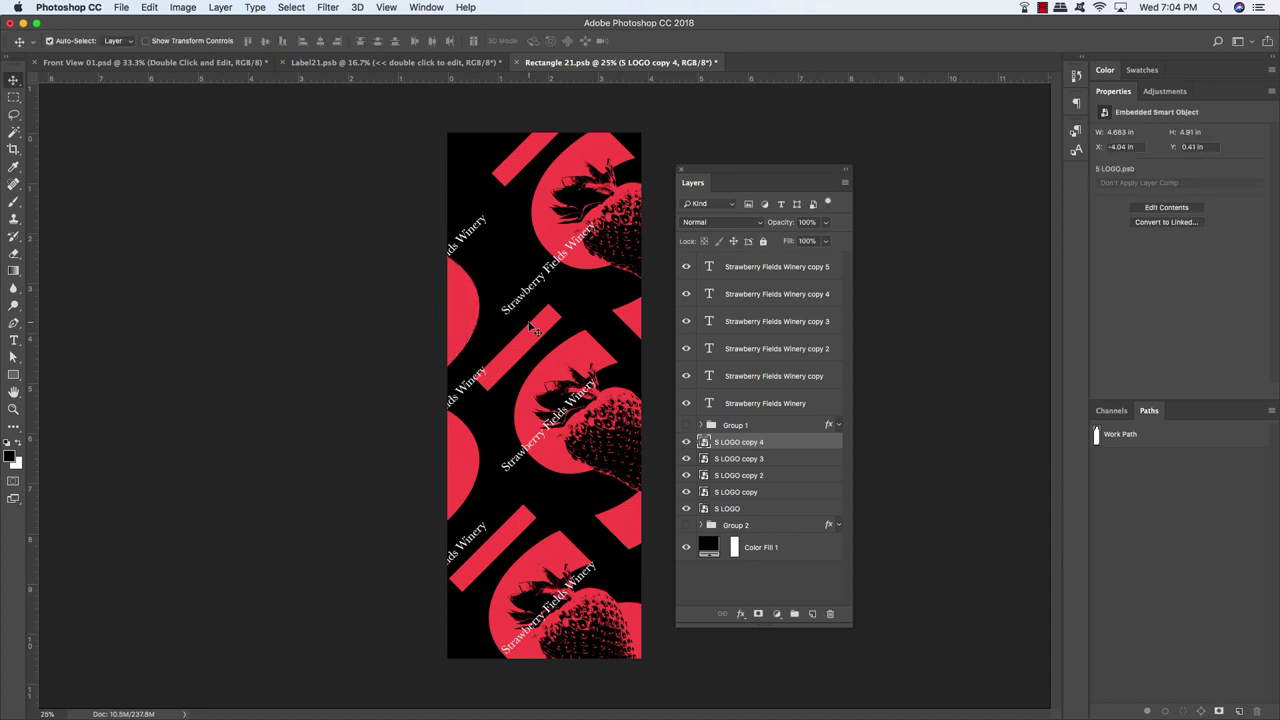
key("Up")
key("Up")
key("Up")
key("Up")
key("Up")
key("Up")
key("Up")
key("Up")
key("Up")
key("Up")
key("Up")
key("Up")
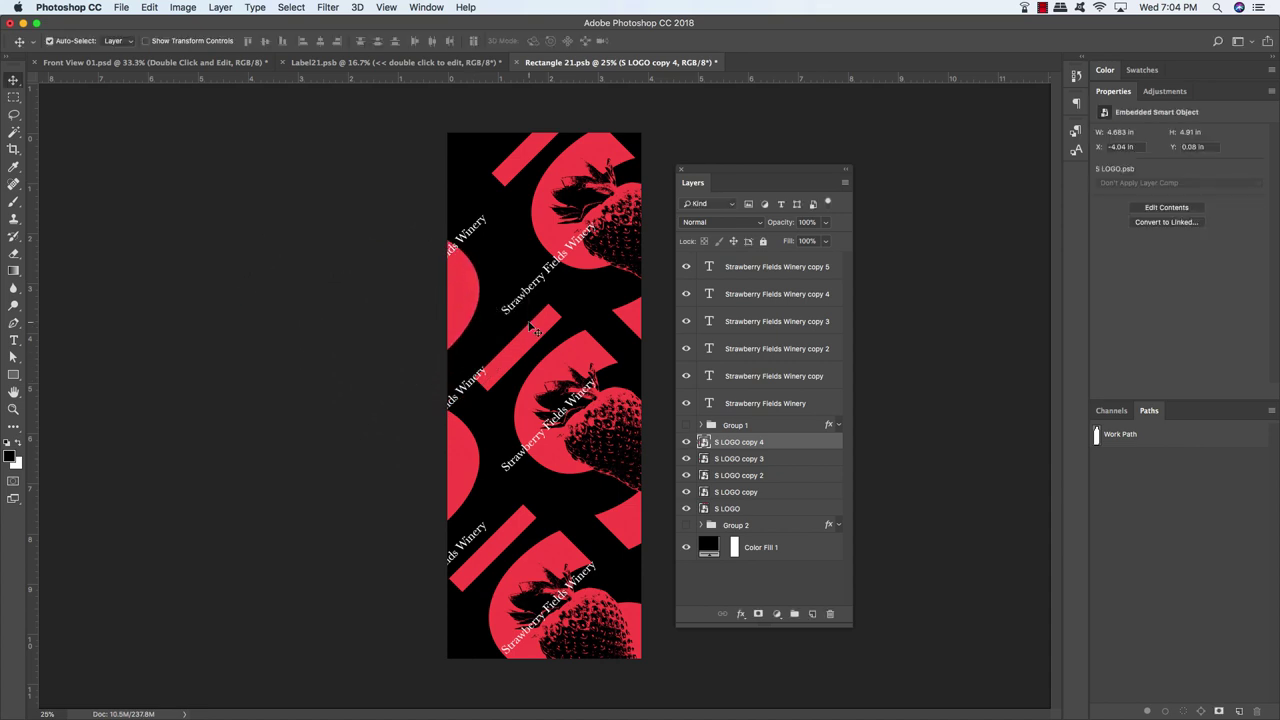
key("Up")
key("Up")
key("Up")
Move the hidden Group 1 below all the S LOGO layers, directly above Group 2
left_click(746, 427)
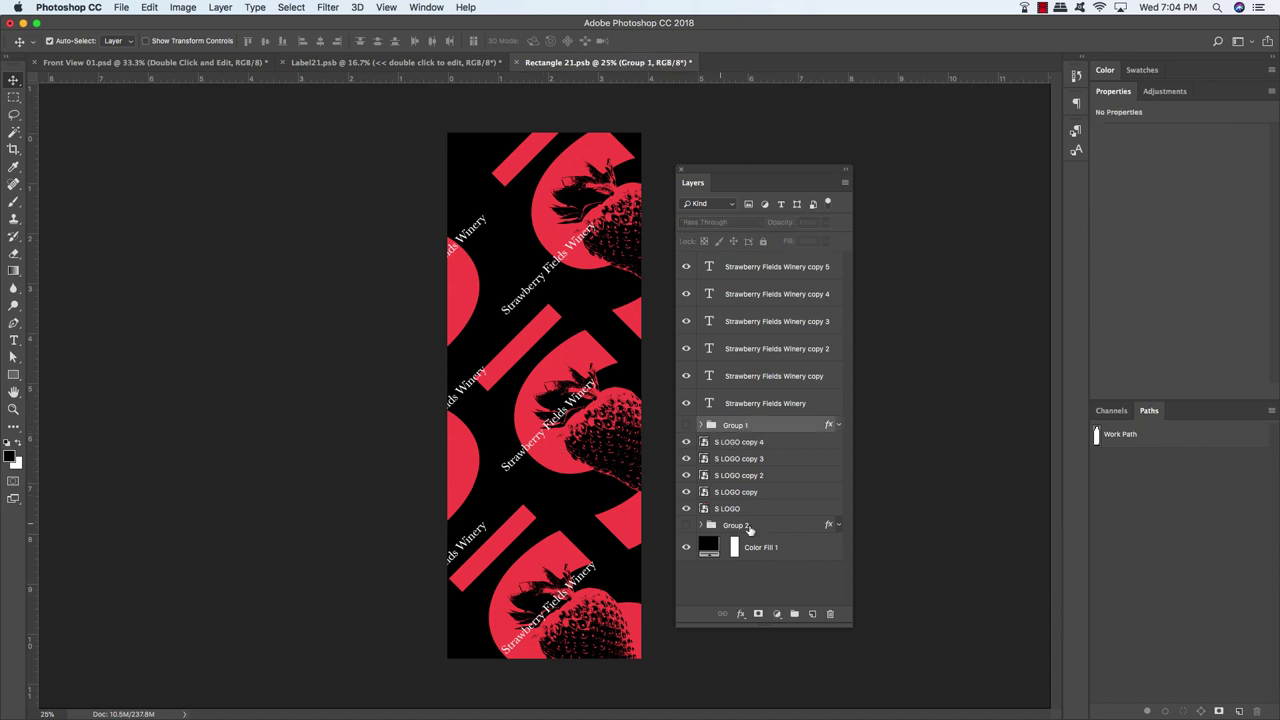
left_click_drag(754, 432, 735, 525)
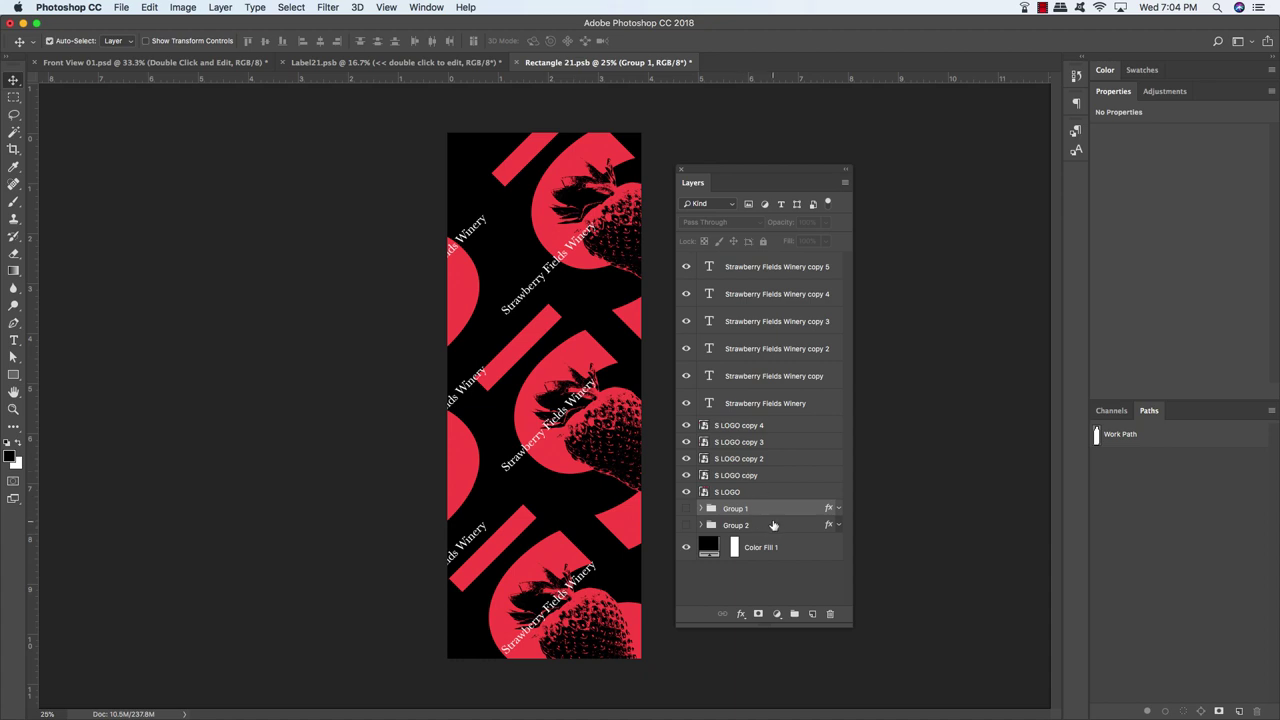
Nudge the middle S logo slightly up and to the left to even out the pattern
right_click(548, 328)
left_click(558, 331)
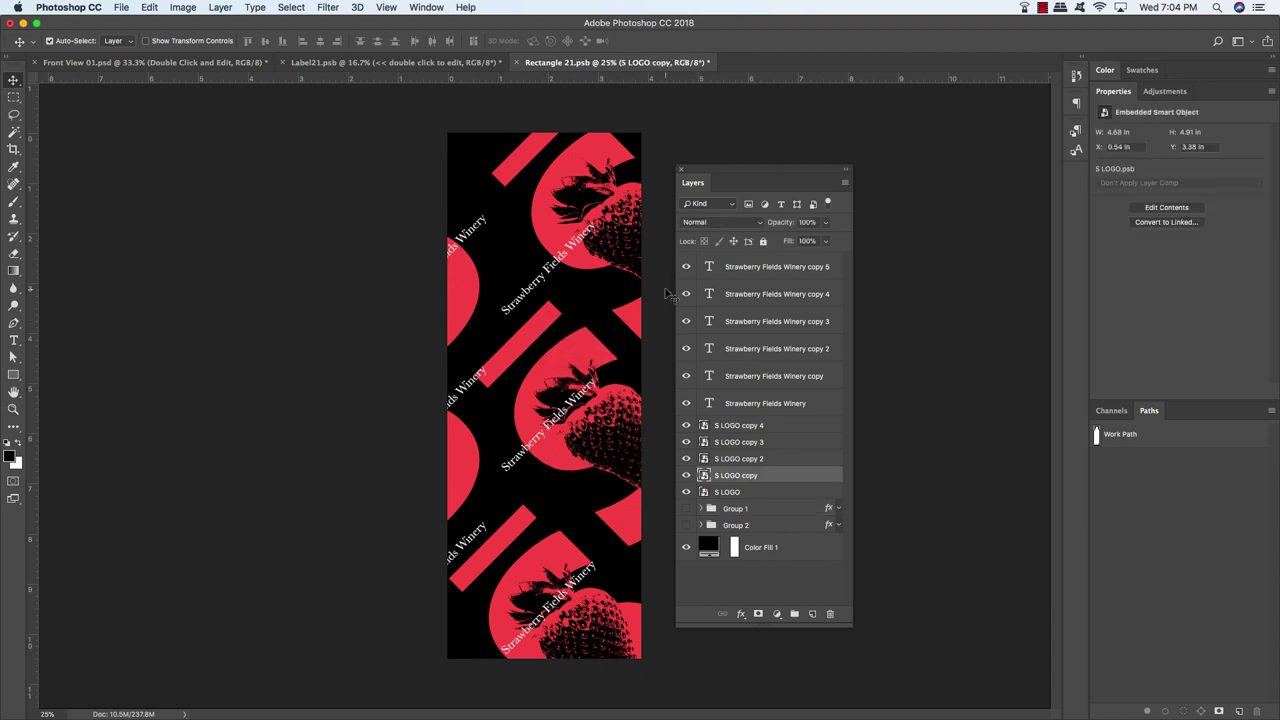
key("shift+Up")
key("shift+Up")
key("shift+Up")
key("shift+Left")
key("shift+Left")
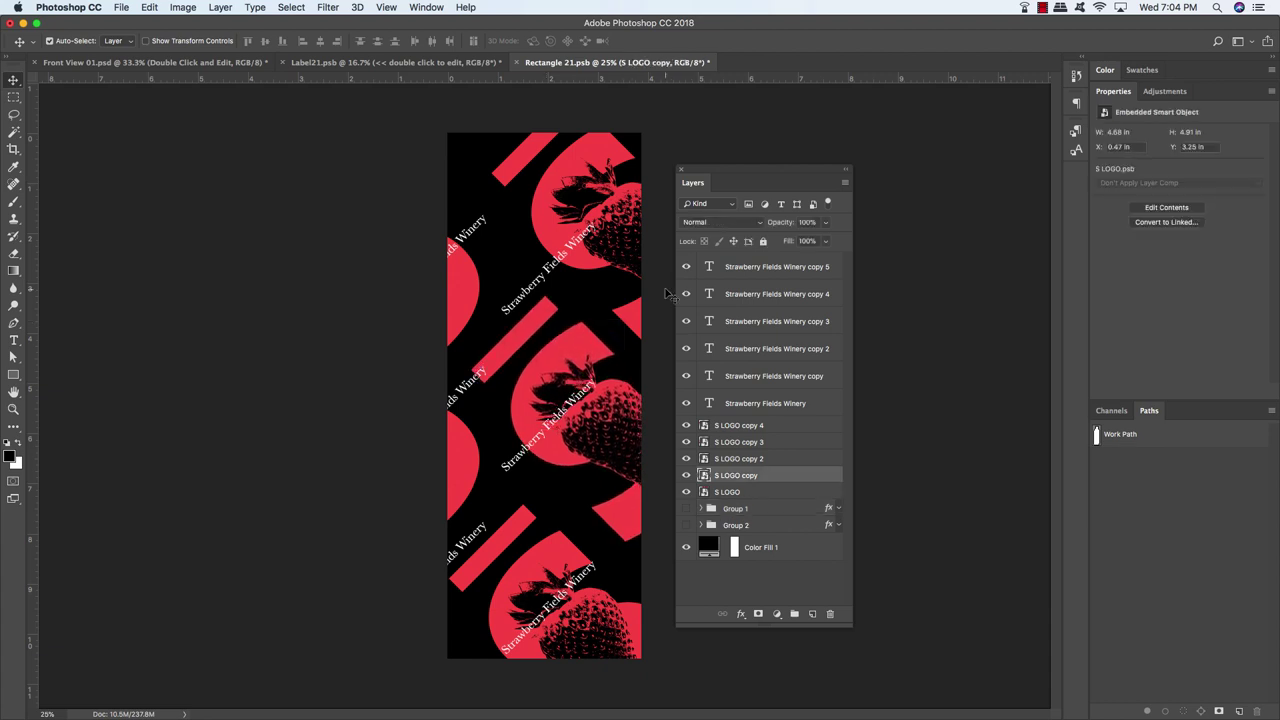
Nudge the lowest S logo slightly to the right and up to even out the pattern spacing
right_click(512, 530)
left_click(535, 534)
key("shift+Right")
key("shift+Right")
key("shift+Right")
key("shift+Right")
key("shift+Right")
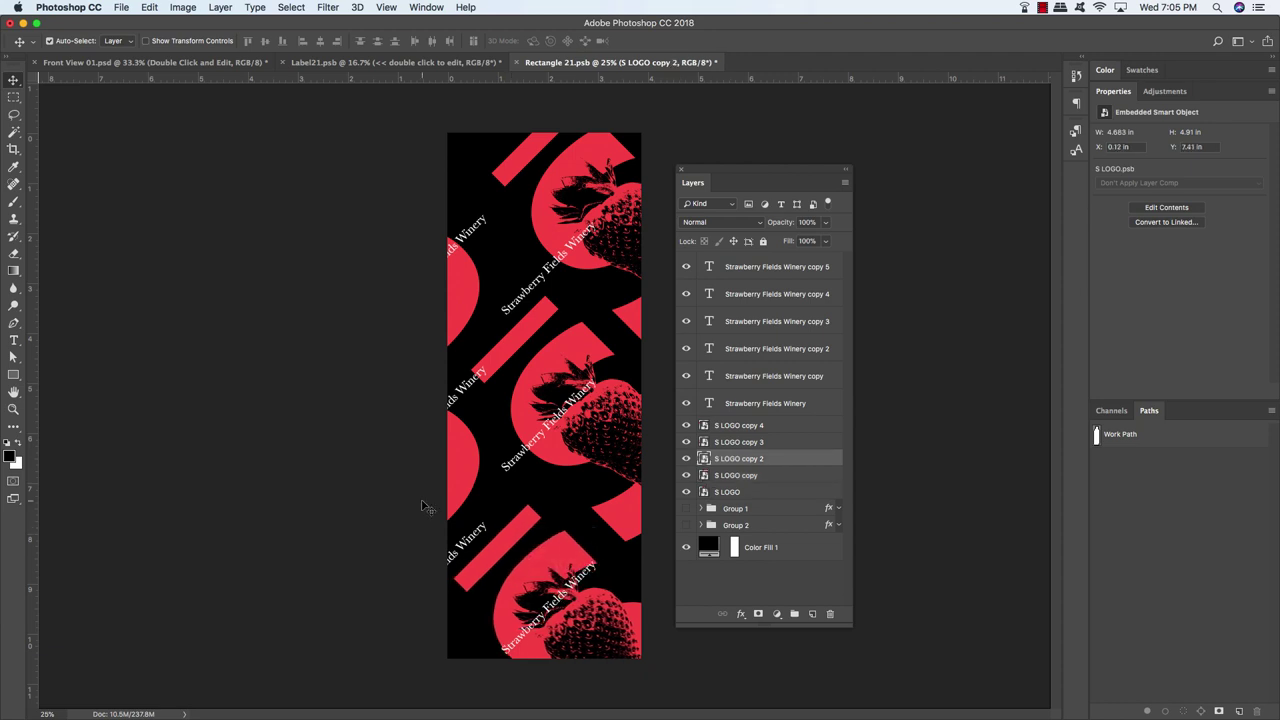
key("shift+Up")
key("shift+Up")
key("shift+Up")
key("shift+Up")
key("shift+Up")
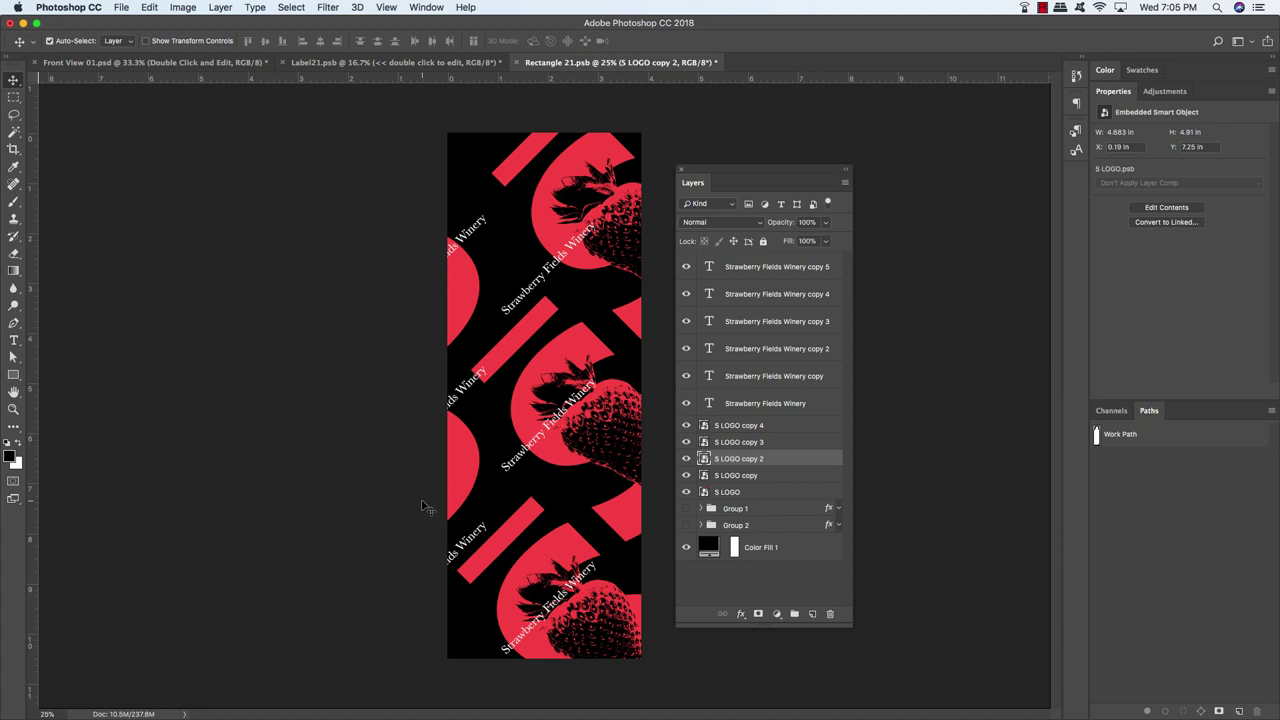
Save and close the Rectangle 21 wrap artwork so the paper on the Label21 bottle updates
key("super+s")
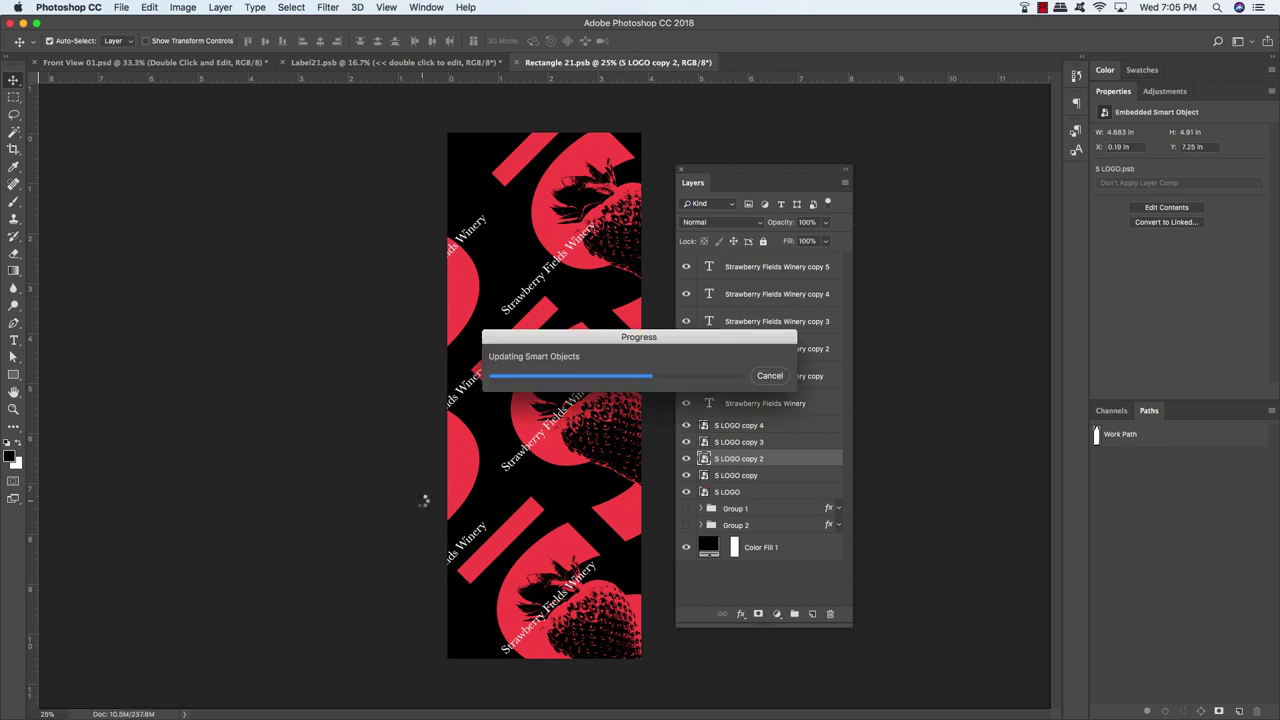
key("ctrl+w")
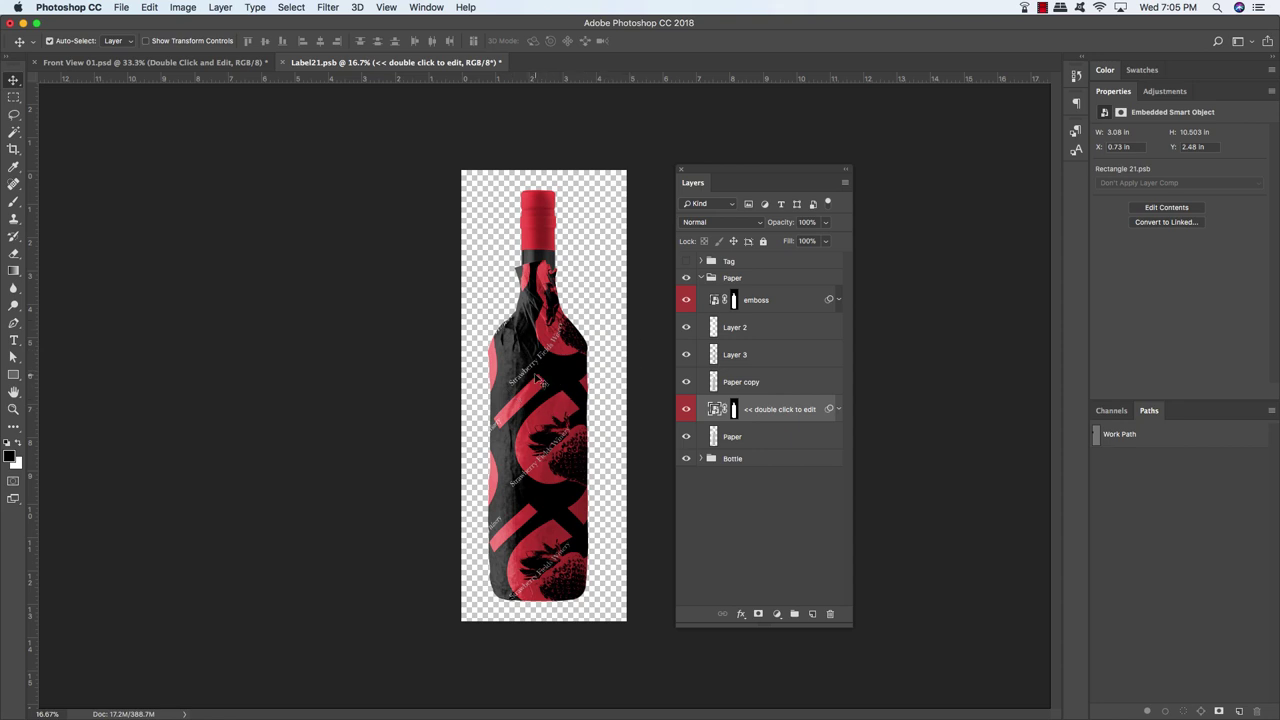
Reopen the bottle's wrap artwork and copy the LARGE STRAWBERRY group into it from the packaging design file
double_click(716, 410)
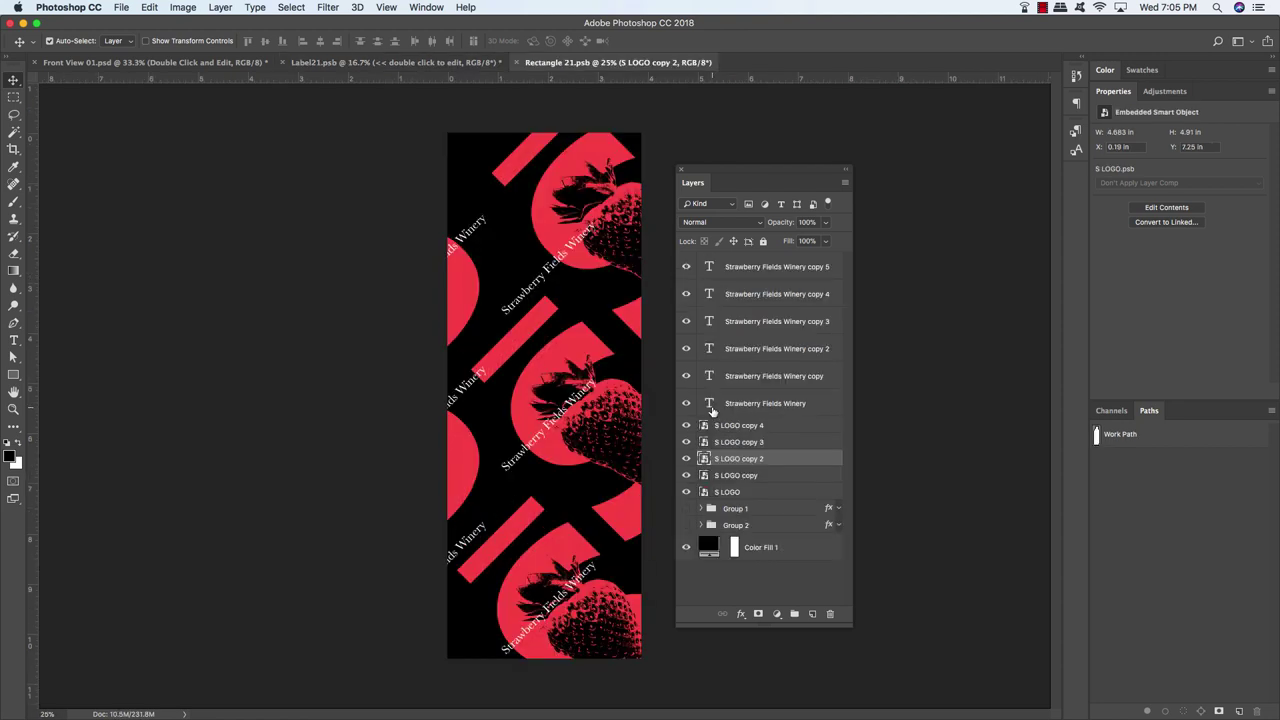
key("ctrl+Tab")
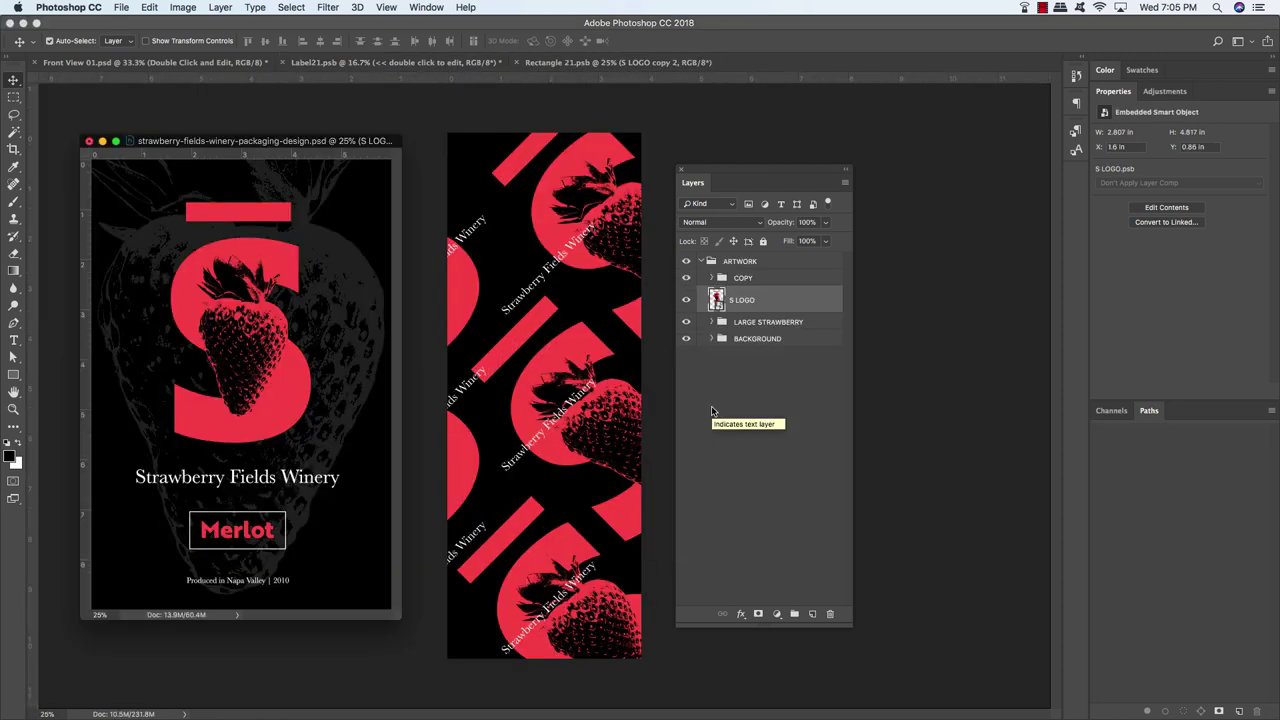
left_click(797, 325)
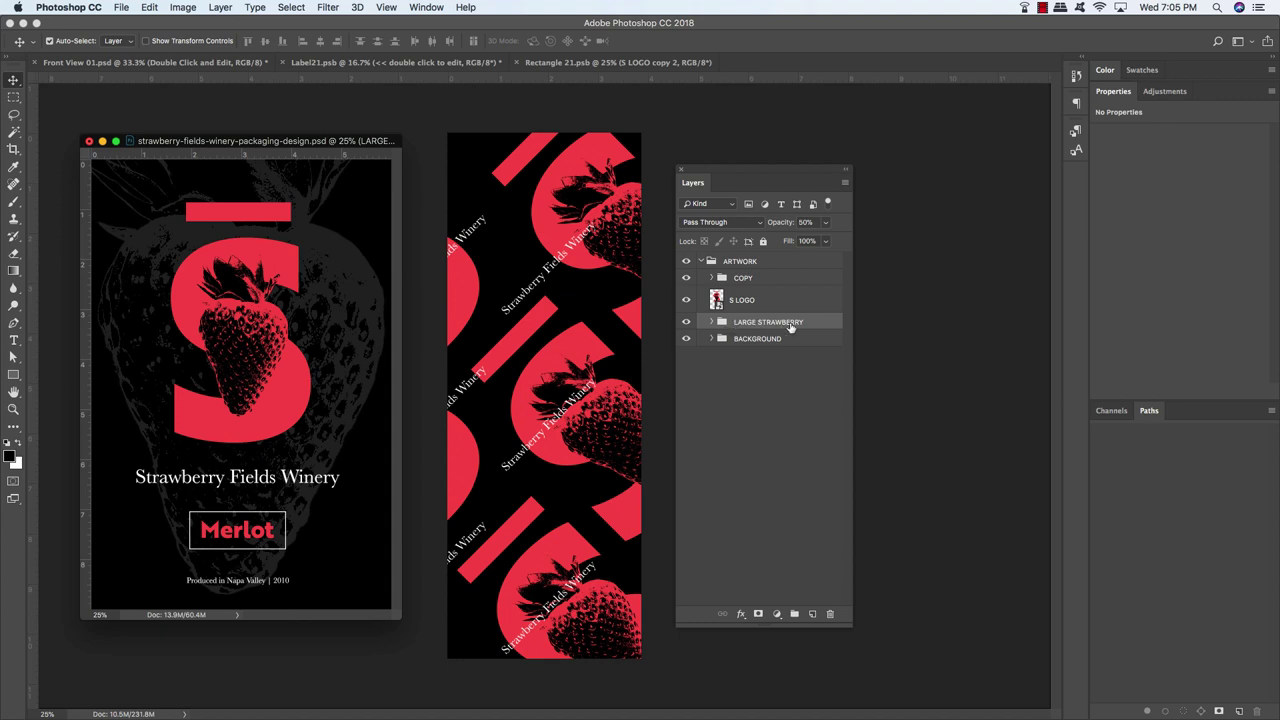
left_click_drag(817, 326, 615, 356)
key("Return")
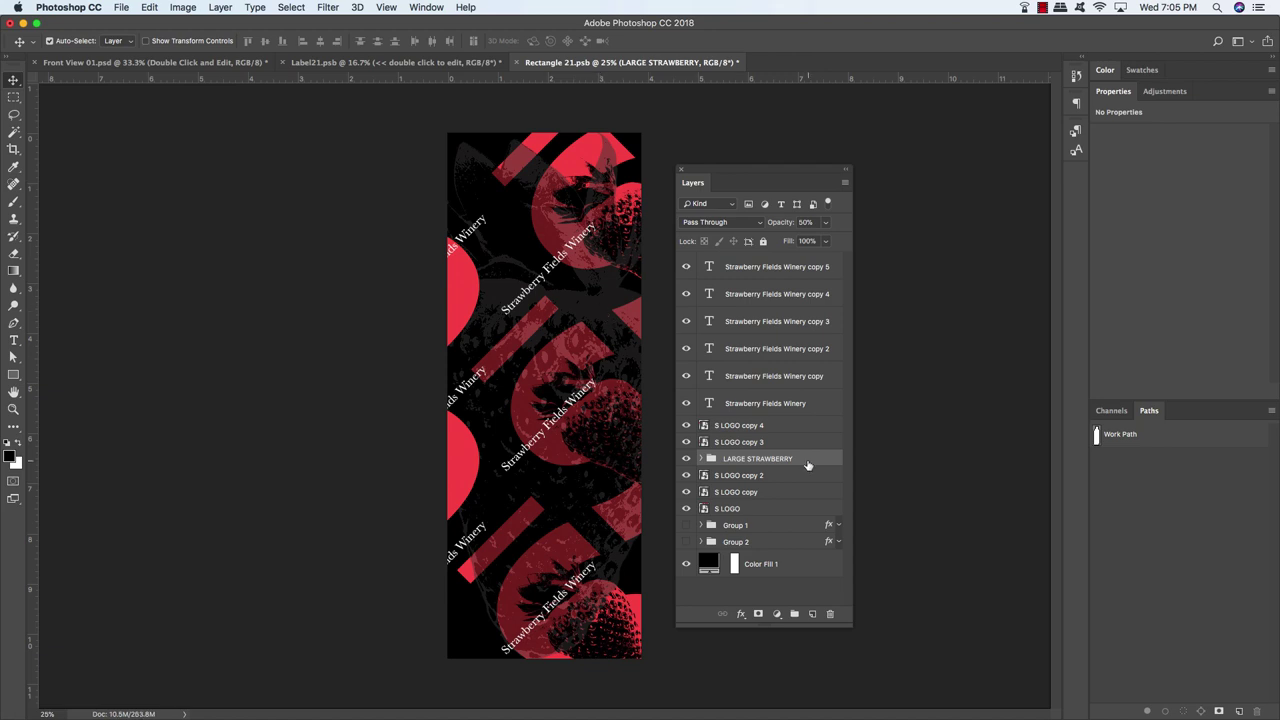
Place the LARGE STRAWBERRY group beneath all the S LOGO layers, shift it up on the wrap, and set its opacity to 70%
left_click_drag(830, 462, 820, 513)
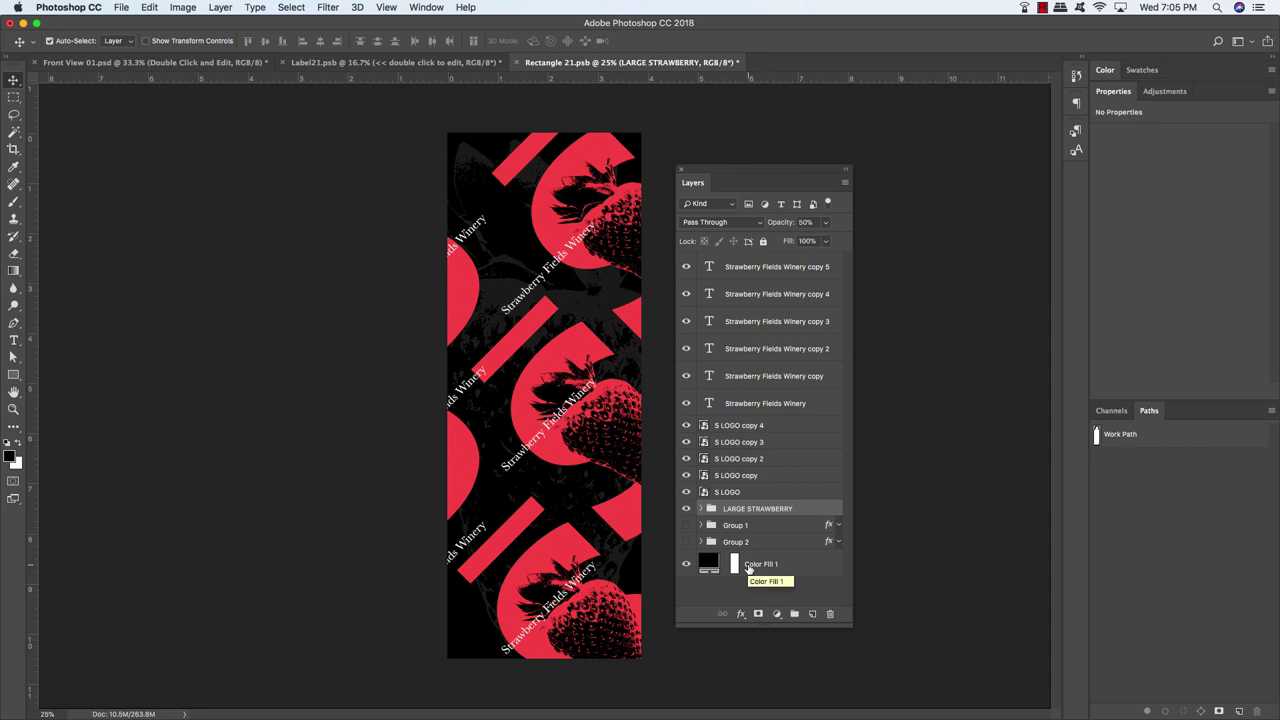
key("0")
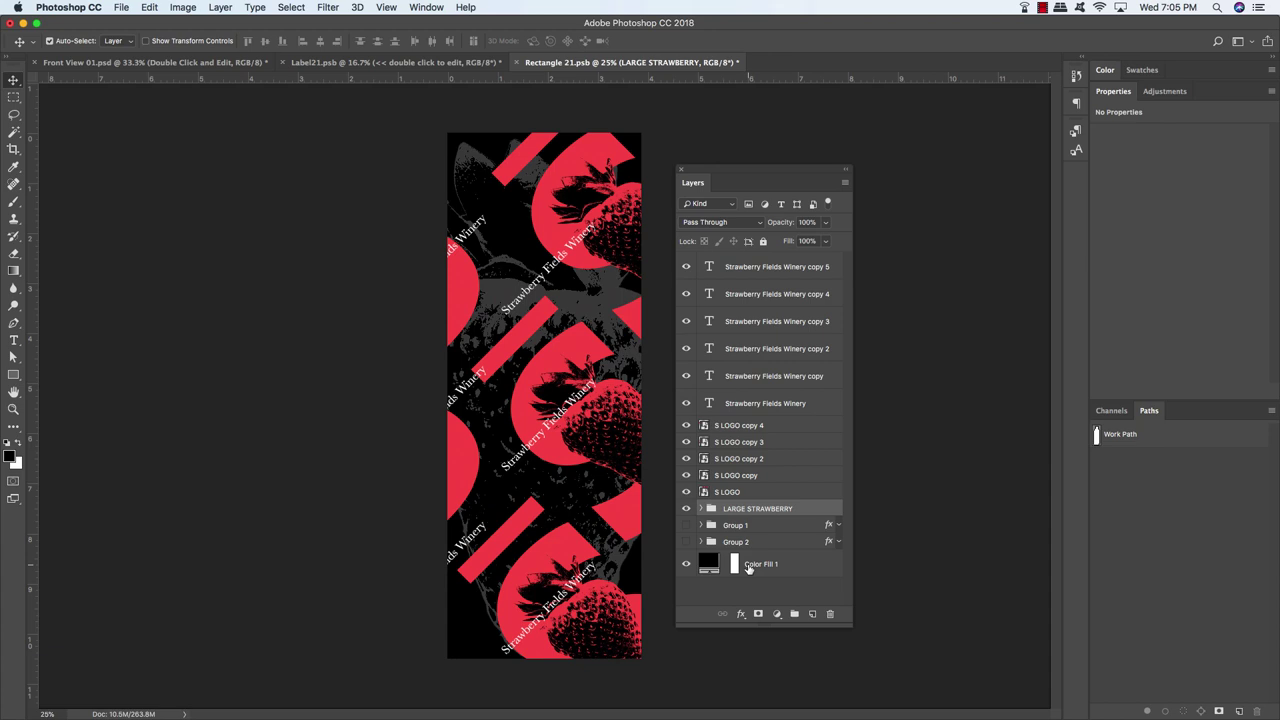
key("8")
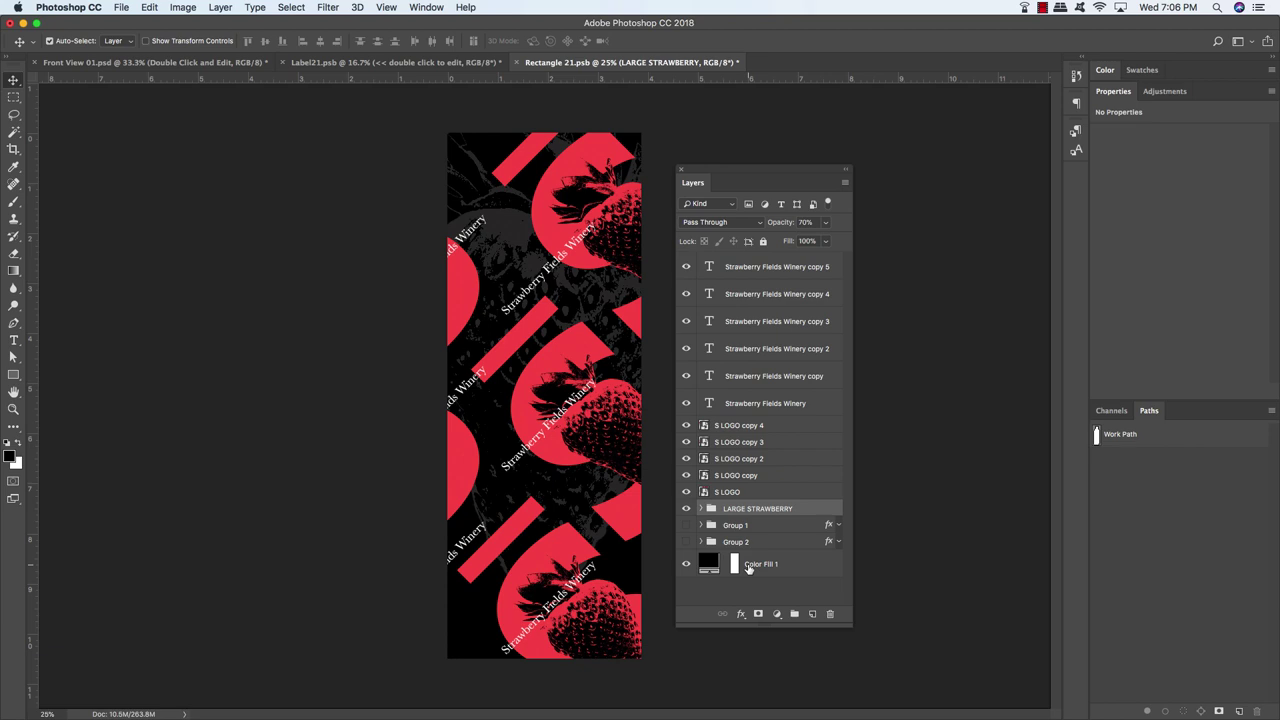
Save and close the Rectangle 21 and Label21 artwork to update the mockup bottle, and collapse the Wine Bottle group
key("super+s")
key("super+w")
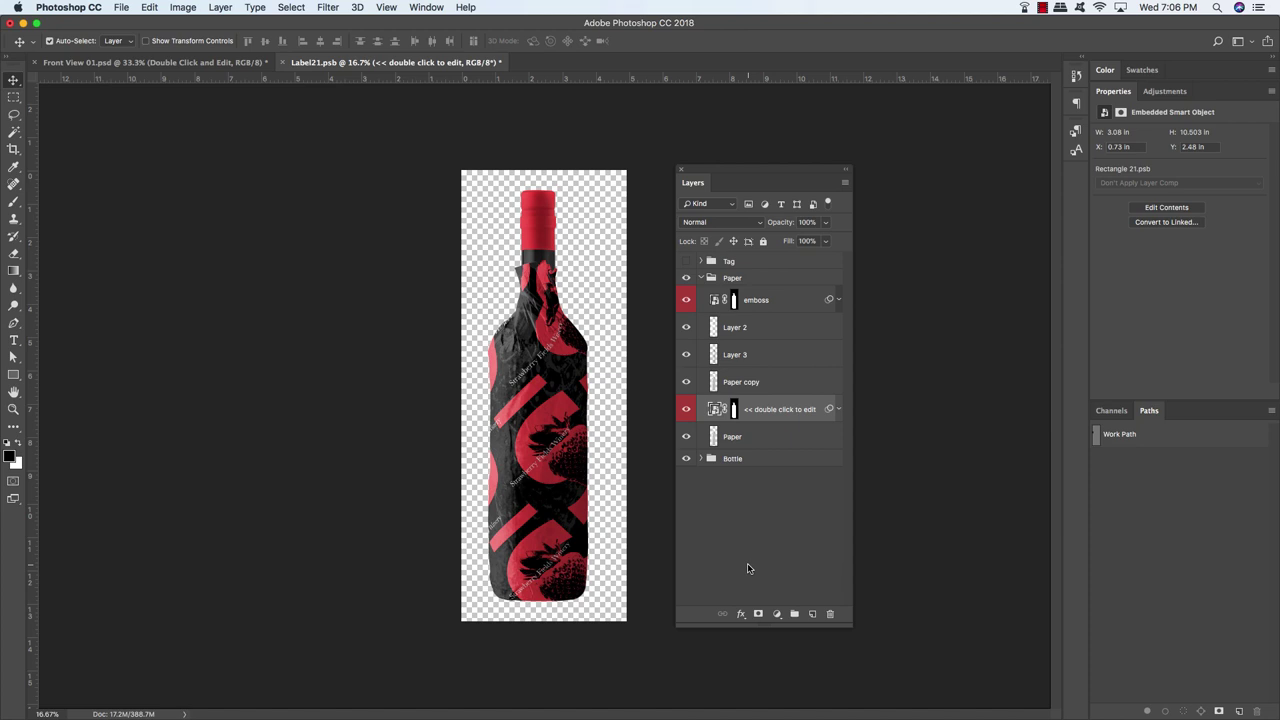
key("super+s")
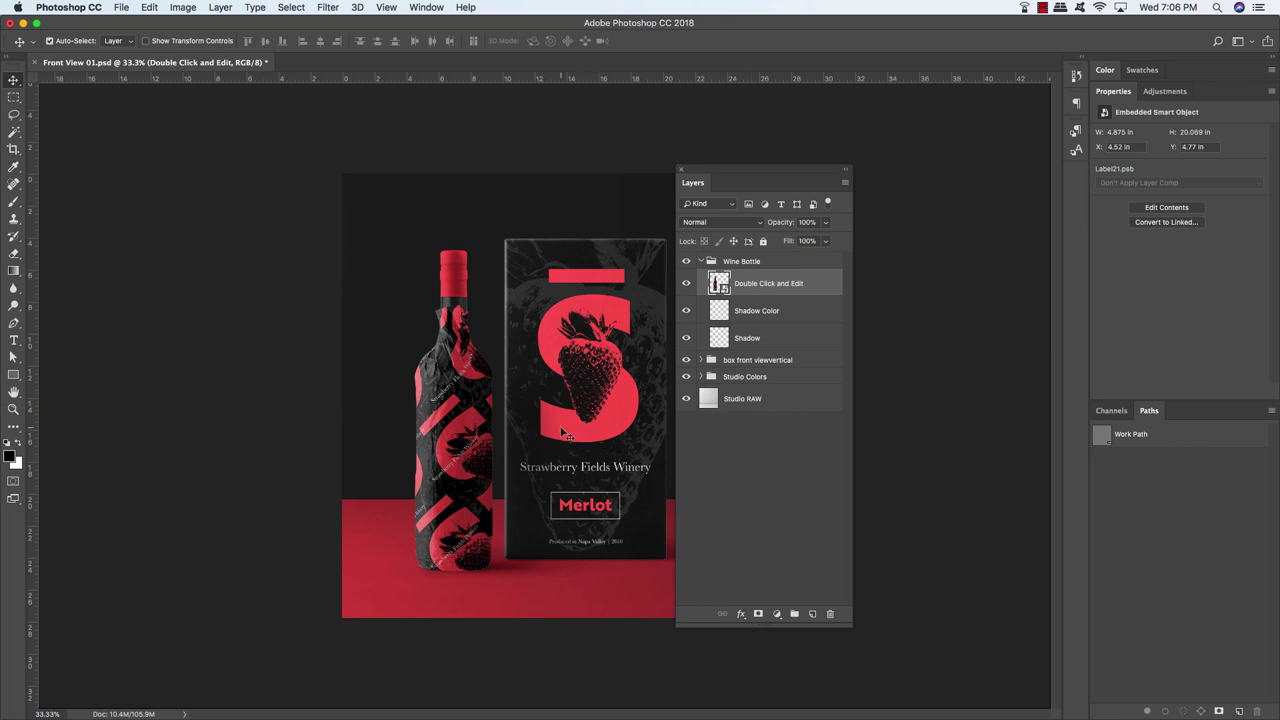
left_click_drag(727, 174, 879, 180)
left_click(855, 267)
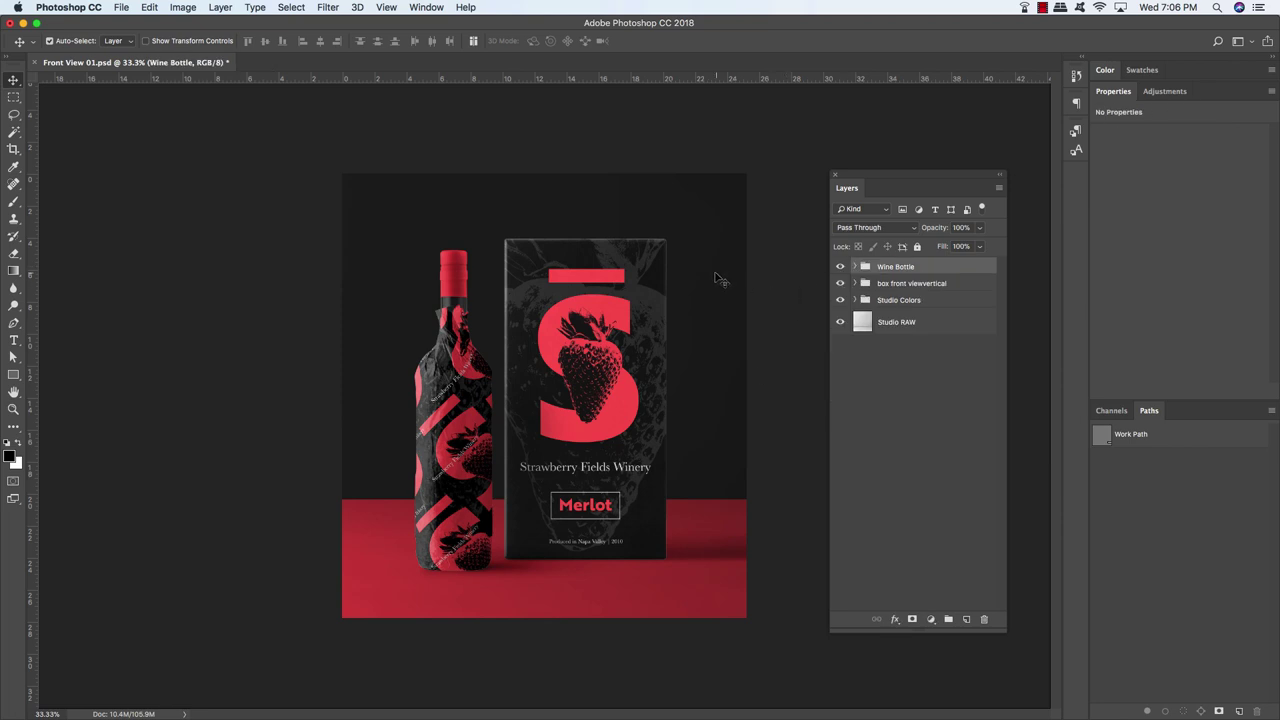
Compare the original packaging design file side by side with the finished bottle-and-box mockup, and close the design file
double_click(638, 429)
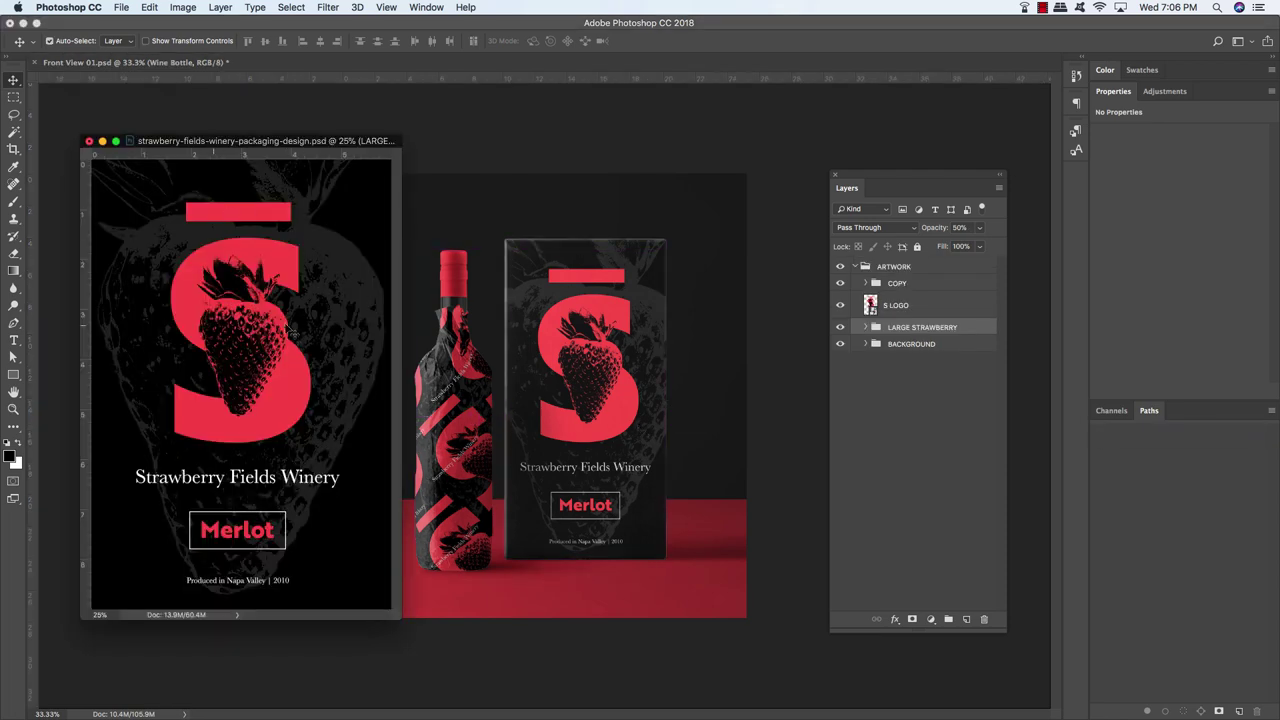
left_click_drag(308, 148, 288, 146)
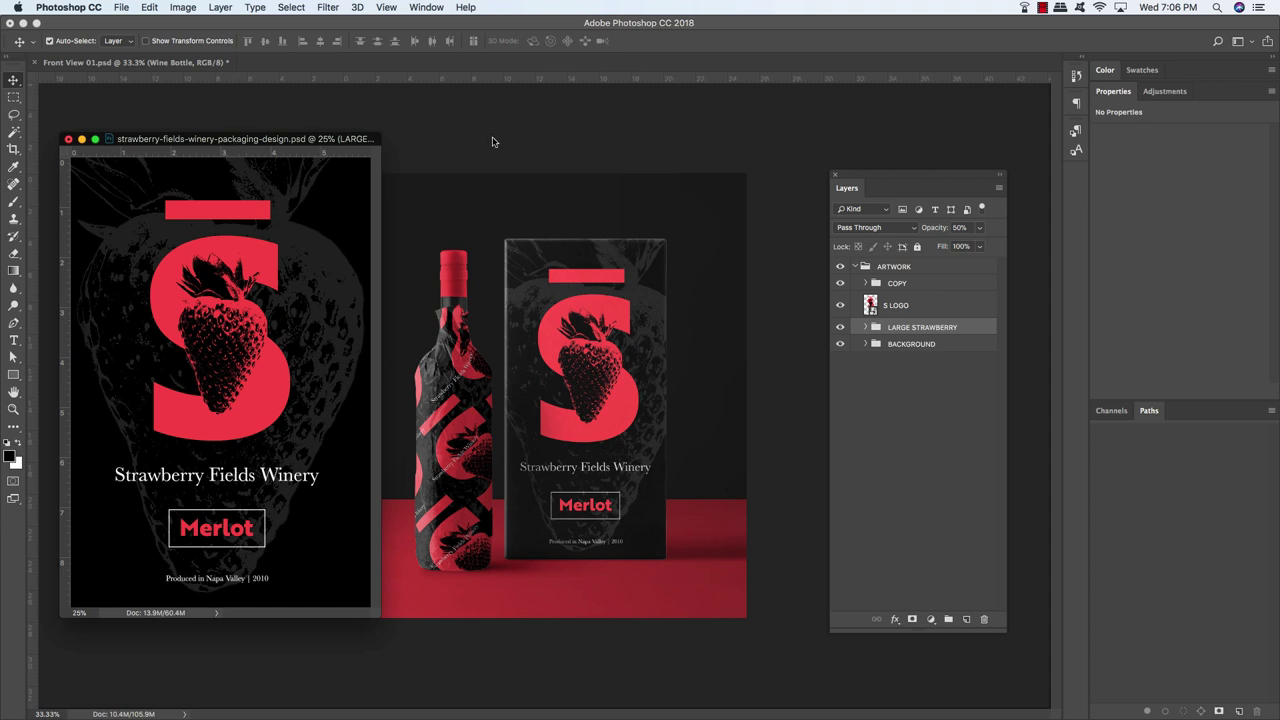
key("super+w")
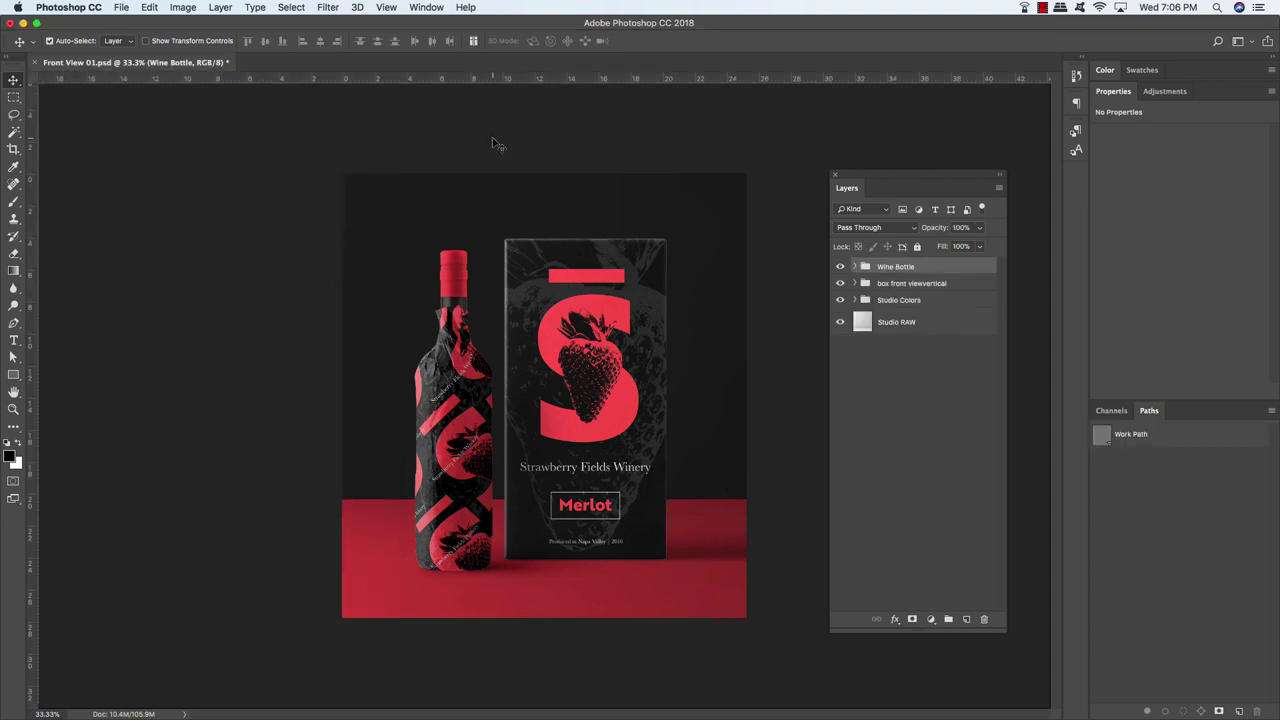